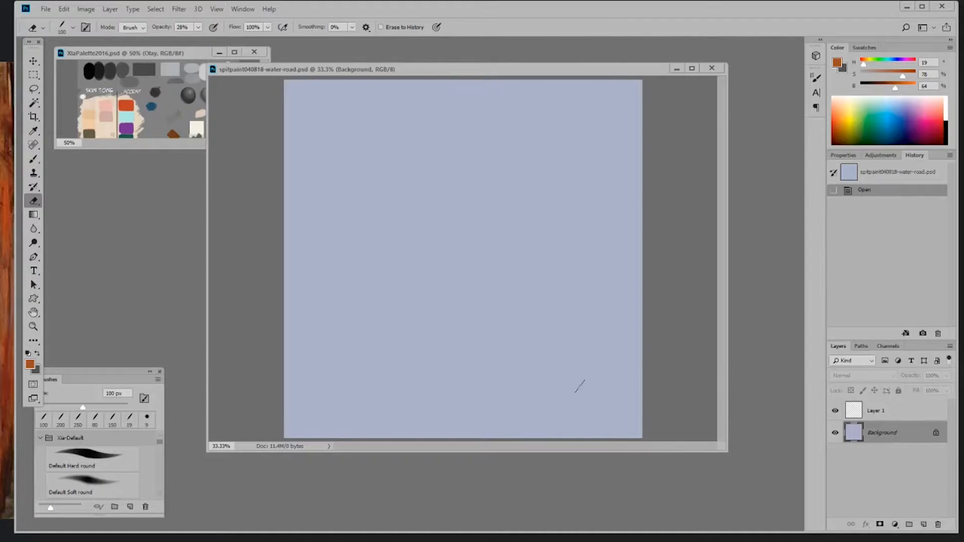
- Duplicate the Background layer and place the copy together with Layer 1 in a new group
right_click(576, 387)
click(685, 336)
mouse_move(879, 432)
mouse_down()
mouse_move(882, 459)
mouse_move(922, 524)
mouse_up()
click(911, 416)
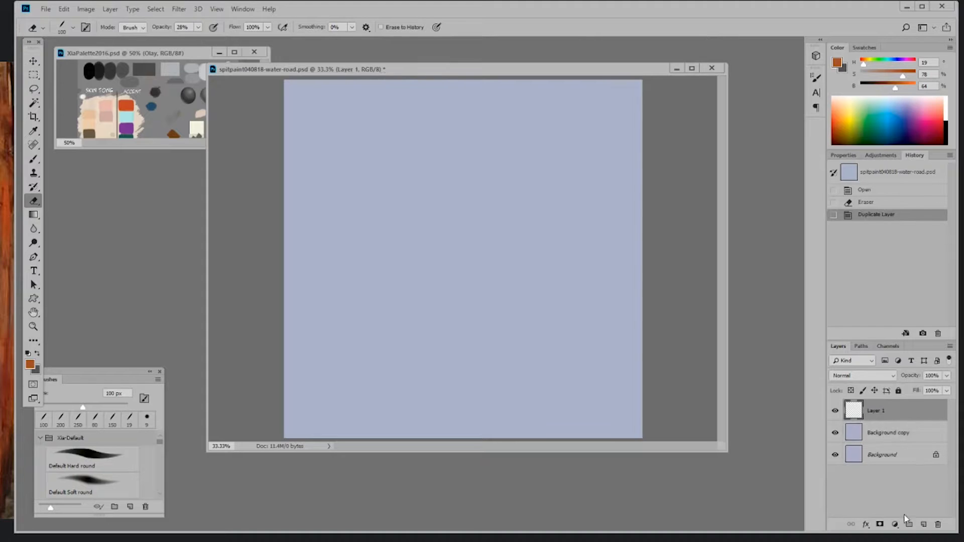
click(908, 524)
mouse_move(899, 430)
mouse_down()
mouse_move(893, 447)
mouse_move(894, 427)
mouse_up()
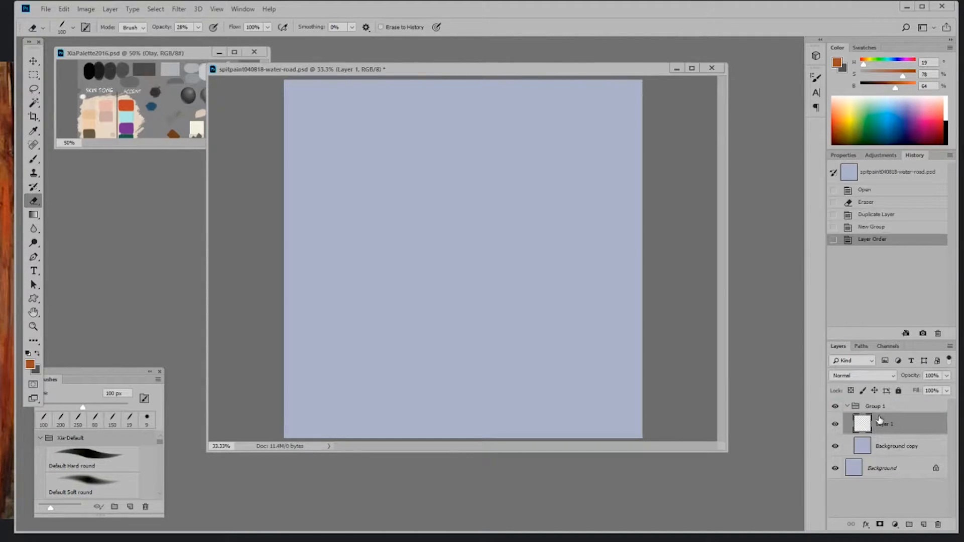
- Choose the Hard Palette Left brush at 19 px for painting on Layer 1
key(b)
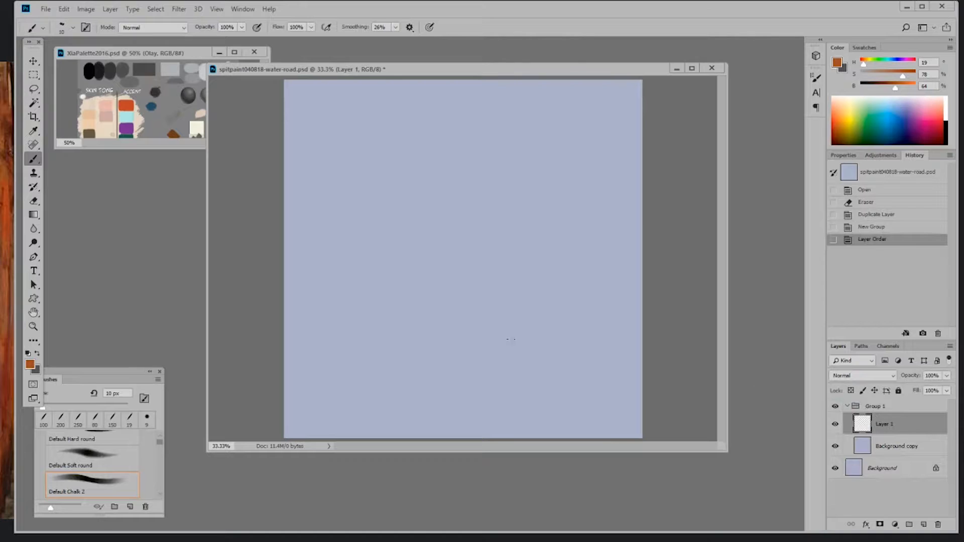
key(ctrl+minus)
right_click(452, 346)
click(597, 457)
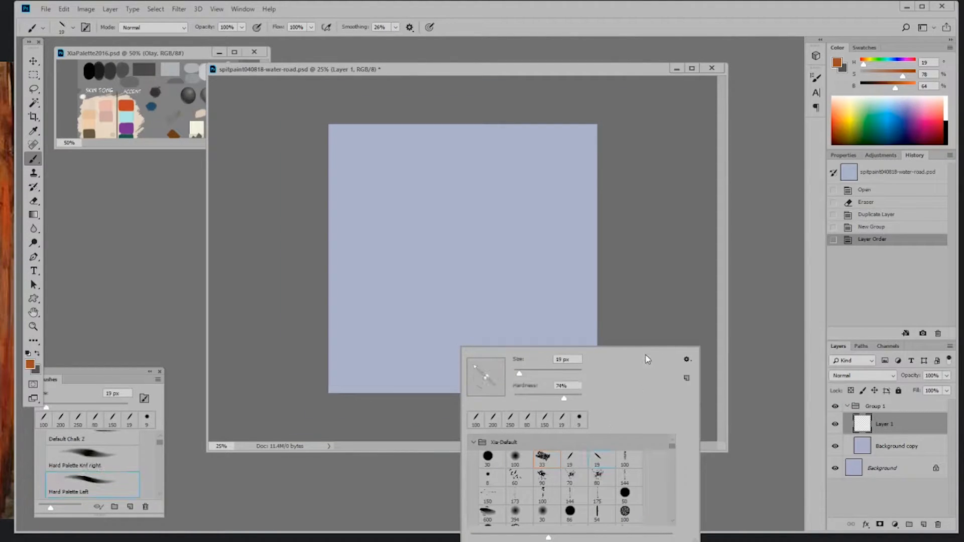
click(419, 358)
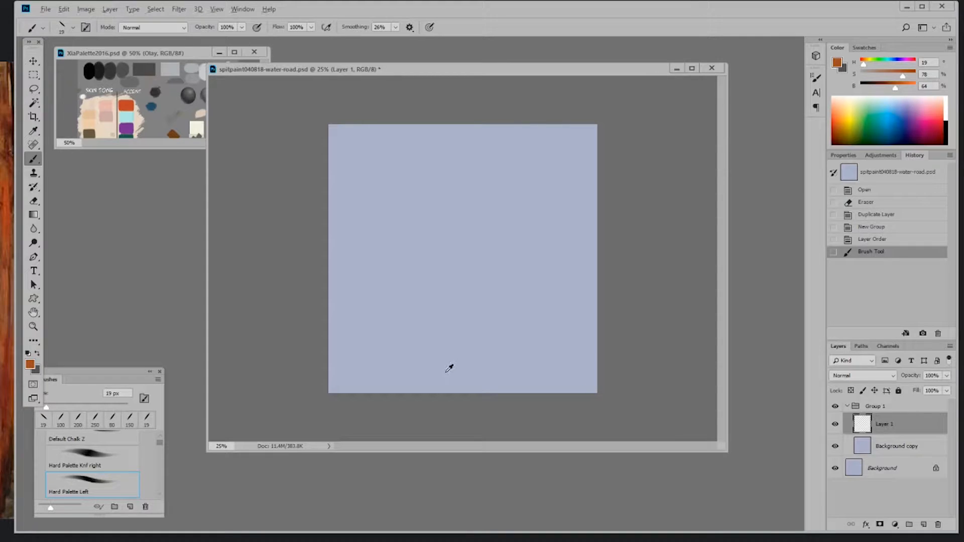
- Sample the pale canvas blue and adjust it to a saturated blue with hue 212, saturation 77 and brightness 72
alt+click(447, 372)
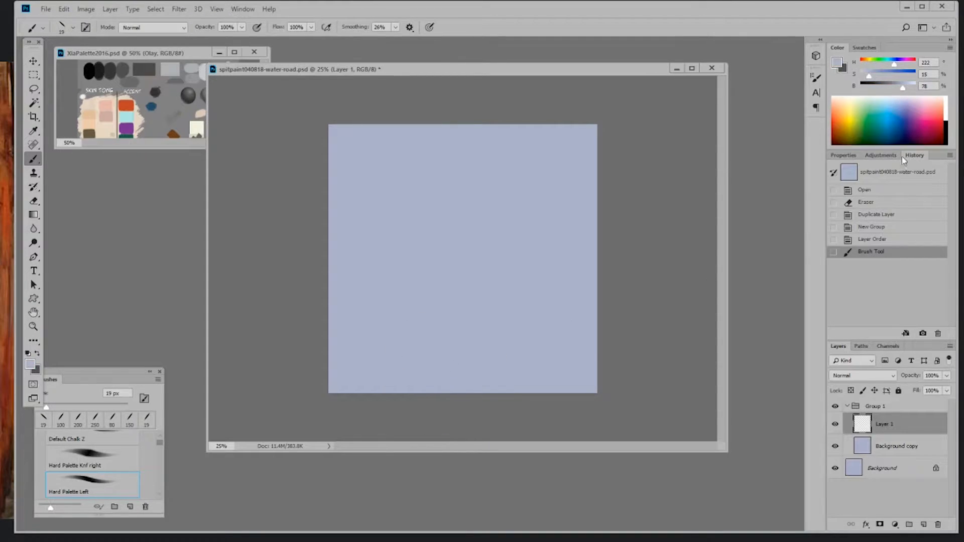
click(895, 75)
click(895, 66)
click(636, 280)
key(ctrl+minus)
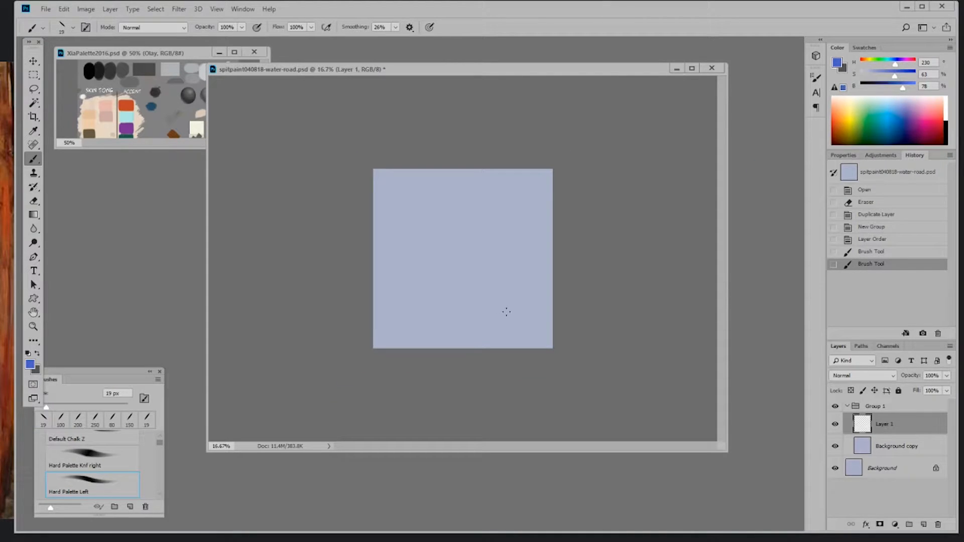
click(892, 66)
drag(893, 66, 899, 77)
click(900, 87)
click(902, 76)
click(893, 65)
click(594, 286)
scroll(509, 311, up, 1)
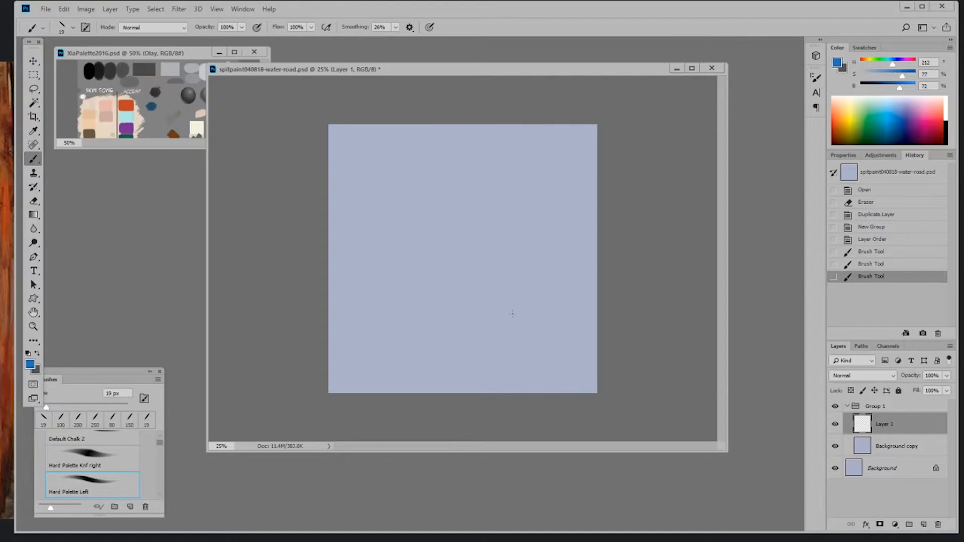
- Enlarge the brush to 600 px, set smoothing to 0% and paint broad blue water strokes across the lower canvas, darkening to brightness 57
scroll(511, 314, down, 1)
key(bracketright)
key(bracketright)
drag(554, 312, 437, 335)
click(395, 28)
drag(392, 39, 375, 39)
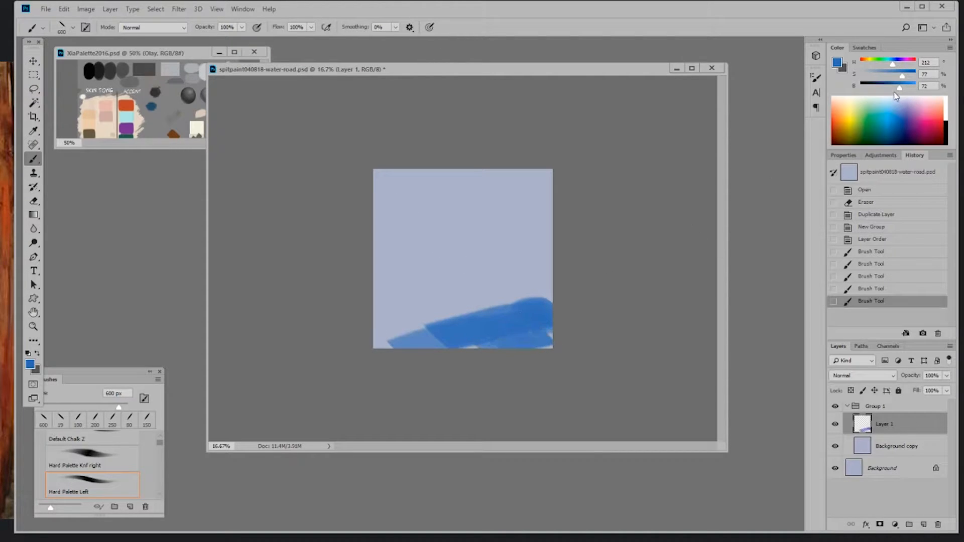
mouse_move(893, 65)
mouse_down()
mouse_move(891, 86)
mouse_move(903, 75)
mouse_up()
mouse_move(368, 346)
mouse_down()
mouse_move(482, 319)
mouse_move(555, 318)
mouse_up()
- Paint a soft dark blue band across the water with the Default Soft round brush at 600 px and saturation 83
right_click(524, 323)
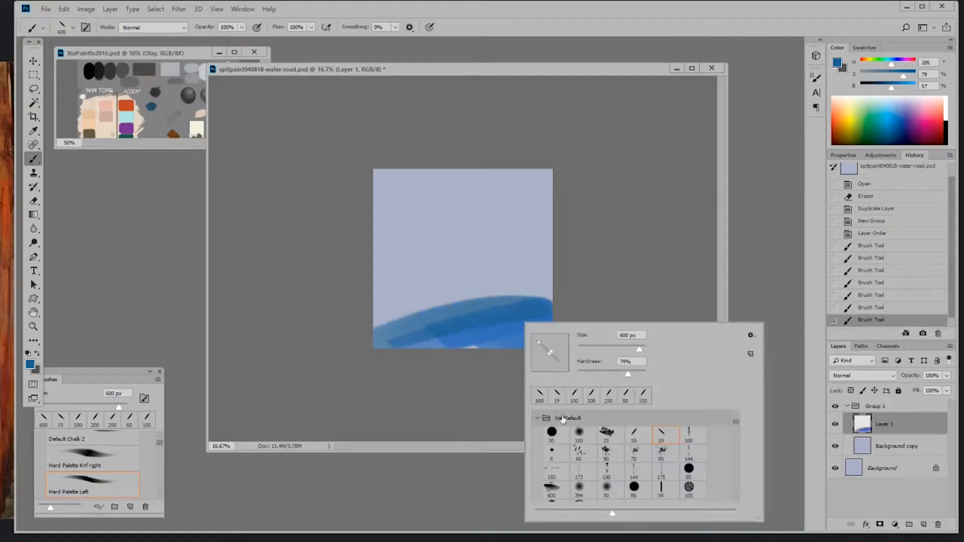
click(586, 435)
drag(903, 76, 906, 76)
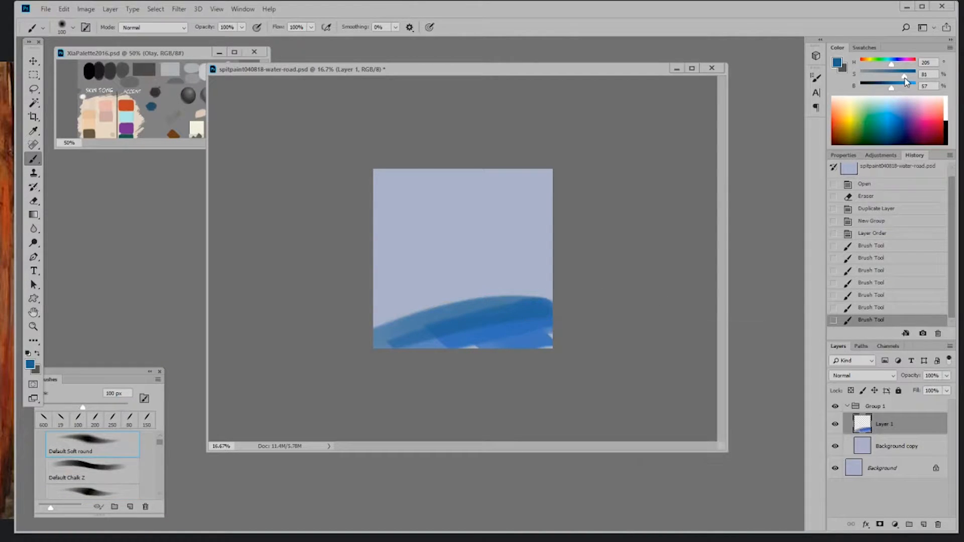
key(bracketright)
key(bracketright)
key(bracketright)
key(bracketright)
key(bracketright)
key(bracketright)
key(bracketright)
key(bracketright)
key(bracketright)
mouse_move(502, 310)
mouse_down()
mouse_move(544, 307)
mouse_move(359, 321)
mouse_move(571, 301)
mouse_up()
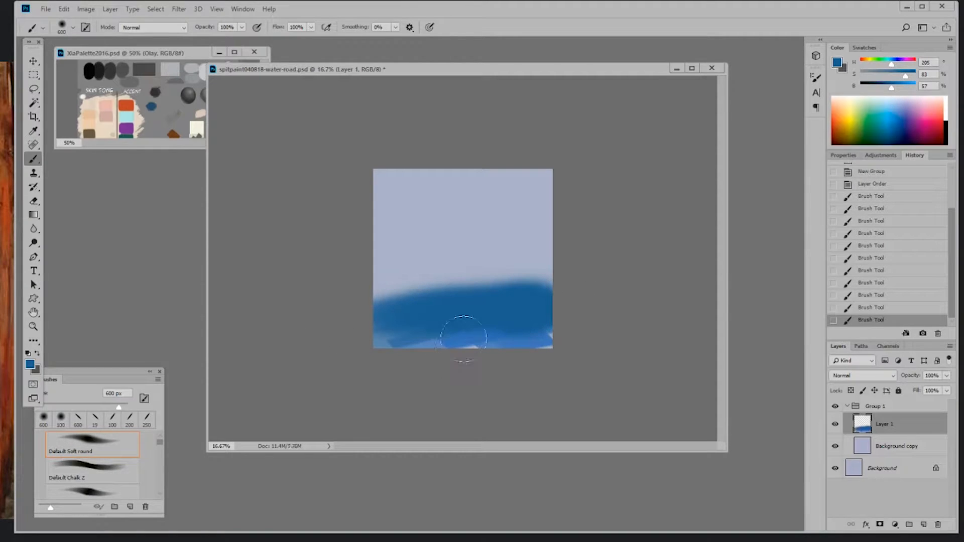
- Paint teal along the lower edge of the water and blend it into the darker blue using sampled colours
drag(893, 69, 887, 65)
mouse_move(470, 353)
mouse_down()
mouse_move(392, 337)
mouse_move(513, 326)
mouse_move(532, 312)
mouse_move(465, 341)
mouse_move(542, 331)
mouse_move(422, 341)
mouse_move(482, 317)
mouse_up()
alt+click(476, 345)
alt+click(512, 302)
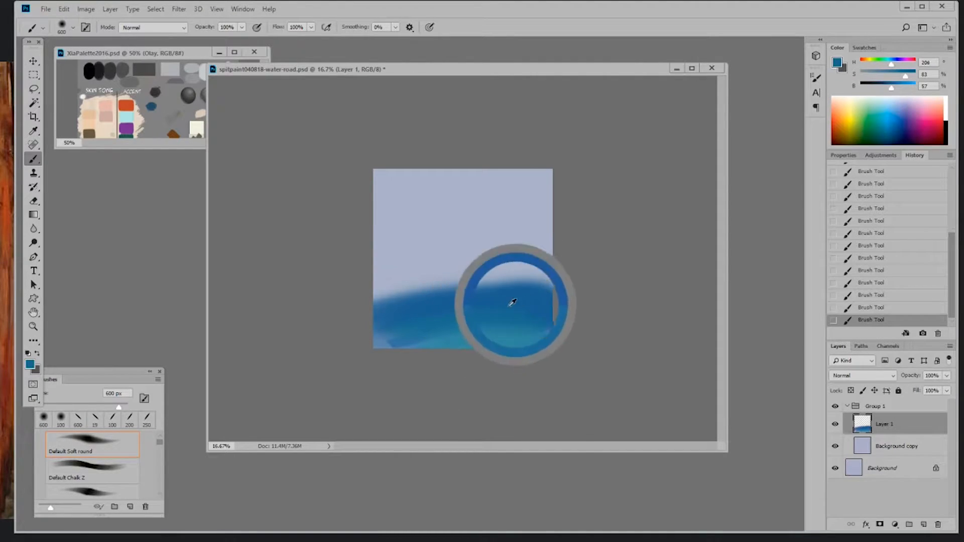
alt+click(455, 334)
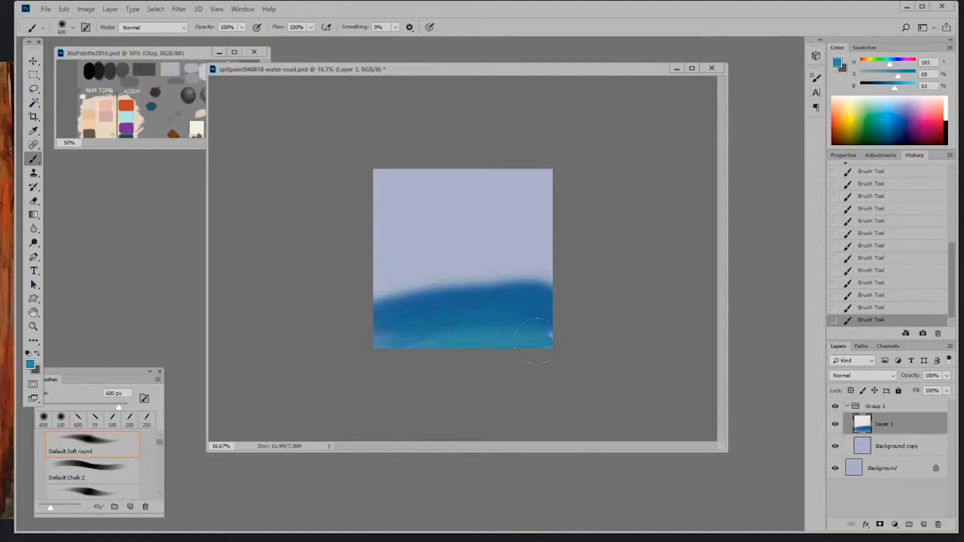
- Paint lighter teal strokes along the water's upper edge with the Hard Palette Left brush at 600 px, resampling nearby blues
right_click(402, 316)
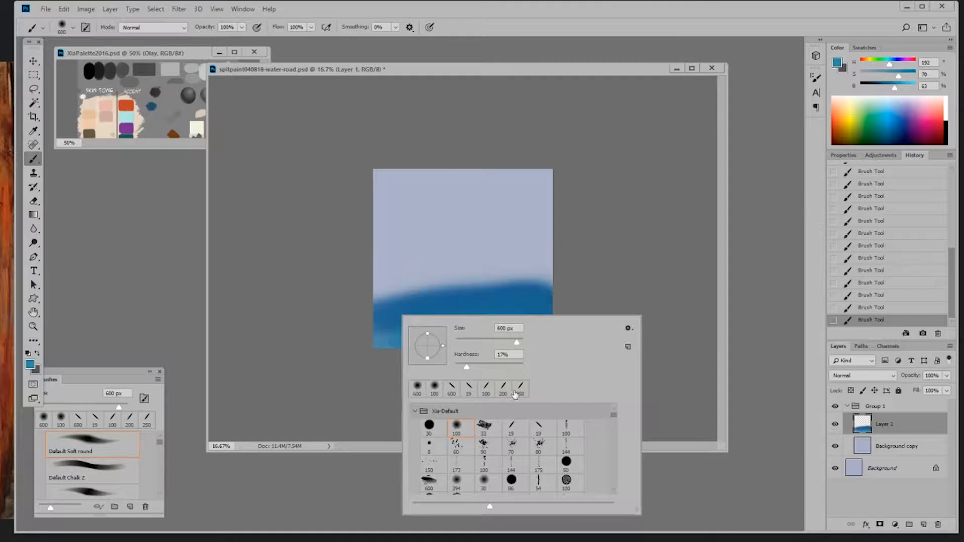
double_click(546, 431)
key(])
key(])
key(])
key(])
key(])
key(])
key(])
key(])
key(])
key(])
key(])
key(])
key(])
key(])
key(])
key(])
key(])
key(])
key(])
key(])
mouse_move(377, 295)
mouse_down()
mouse_move(519, 286)
mouse_move(541, 295)
mouse_move(433, 266)
mouse_move(468, 274)
mouse_up()
alt+click(502, 312)
alt+click(435, 283)
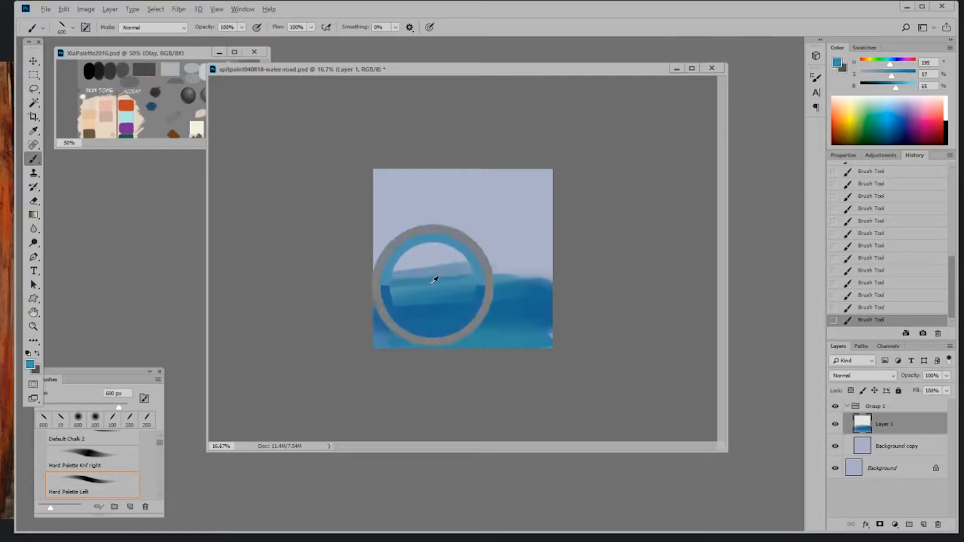
- Reduce the brush to 175 px and paint thin light blue strokes along the horizon, blending them into the water below
key([)
key([)
key([)
key([)
key([)
key([)
mouse_move(374, 270)
mouse_down()
mouse_move(492, 264)
mouse_move(426, 267)
mouse_move(544, 265)
mouse_up()
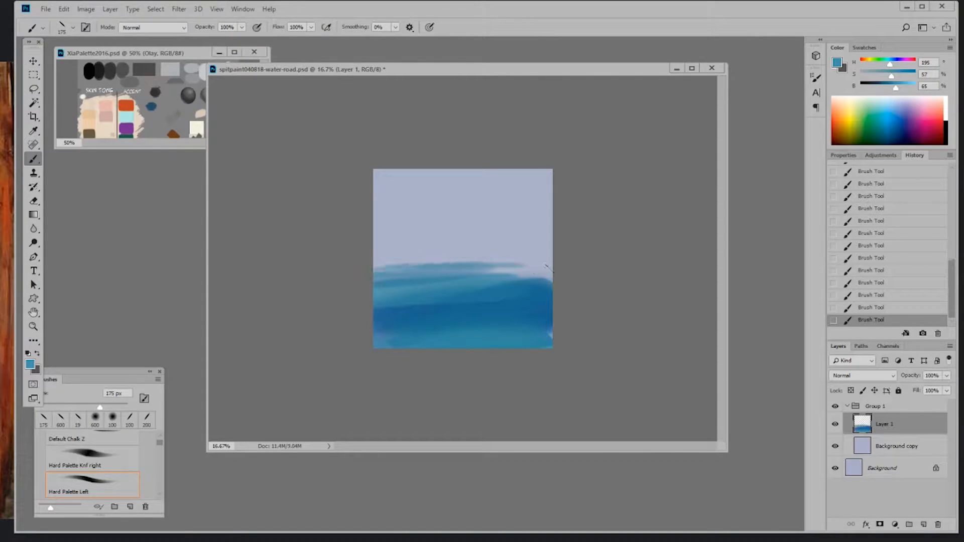
drag(424, 267, 548, 276)
alt+click(512, 271)
alt+click(502, 279)
mouse_move(472, 277)
mouse_down()
mouse_move(377, 281)
mouse_move(522, 299)
mouse_up()
- Darken the right side of the water with the Default Soft round brush at 700 px, using a sampled blue at lowered brightness
alt+click(472, 291)
alt+click(543, 303)
drag(891, 89, 889, 88)
right_click(511, 302)
double_click(564, 414)
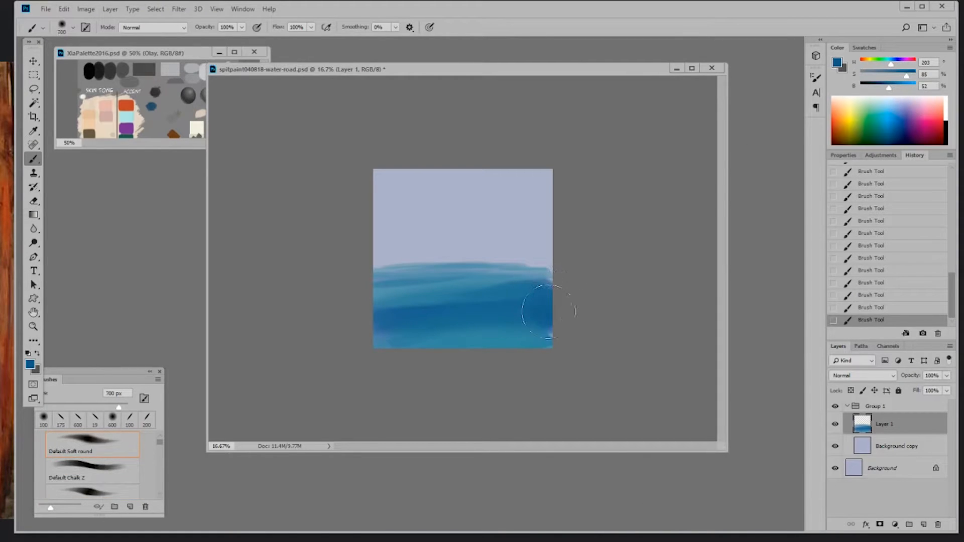
drag(889, 88, 886, 89)
drag(535, 325, 550, 318)
- Blend the lower corners of the water with teal and blue tones sampled from the painting
alt+click(507, 335)
alt+click(526, 314)
alt+click(422, 334)
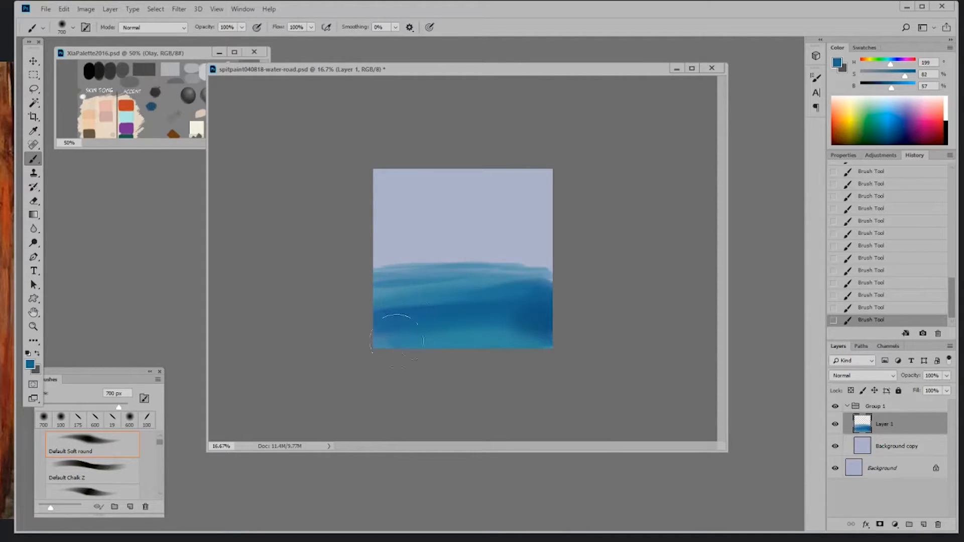
alt+click(538, 327)
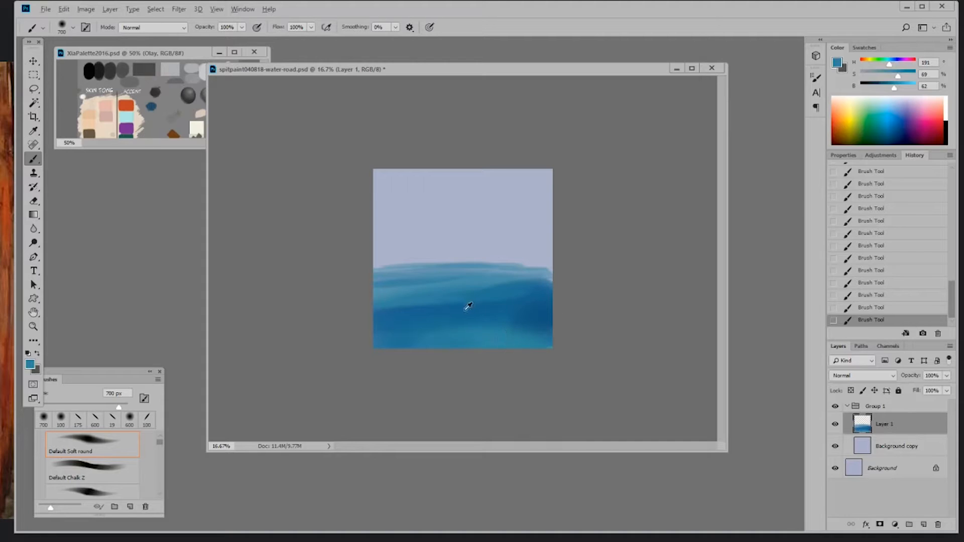
- Straighten the horizon line with the Hard Palette Left brush at 200 px in a light blue sampled from the water's edge
right_click(490, 331)
double_click(625, 435)
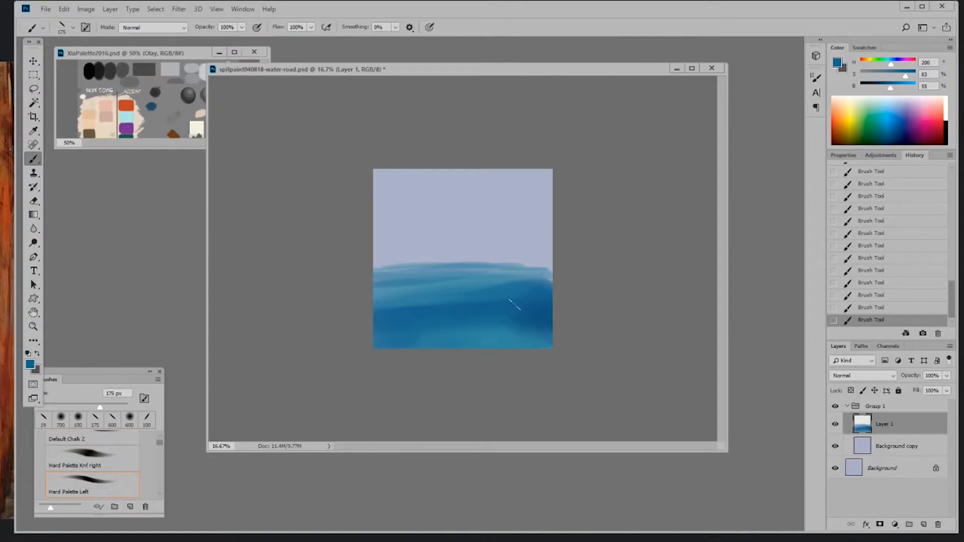
alt+click(547, 281)
alt+click(469, 265)
key(bracketleft)
key(bracketleft)
key(bracketleft)
key(bracketleft)
key(bracketleft)
key(bracketleft)
key(bracketleft)
key(bracketleft)
key(bracketleft)
key(bracketleft)
key(bracketleft)
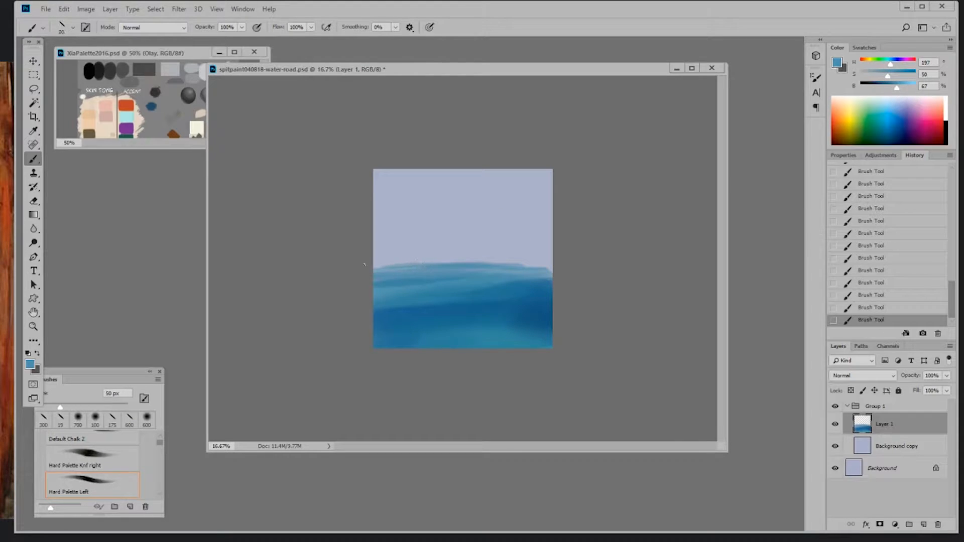
key(bracketright)
key(bracketright)
key(bracketright)
key(bracketright)
key(bracketright)
key(bracketright)
key(bracketright)
mouse_move(377, 266)
mouse_down()
mouse_move(573, 267)
mouse_move(373, 270)
mouse_up()
- Sample pale tones near the horizon and brush faint strokes along it to soften the meeting of sea and sky
alt+click(540, 263)
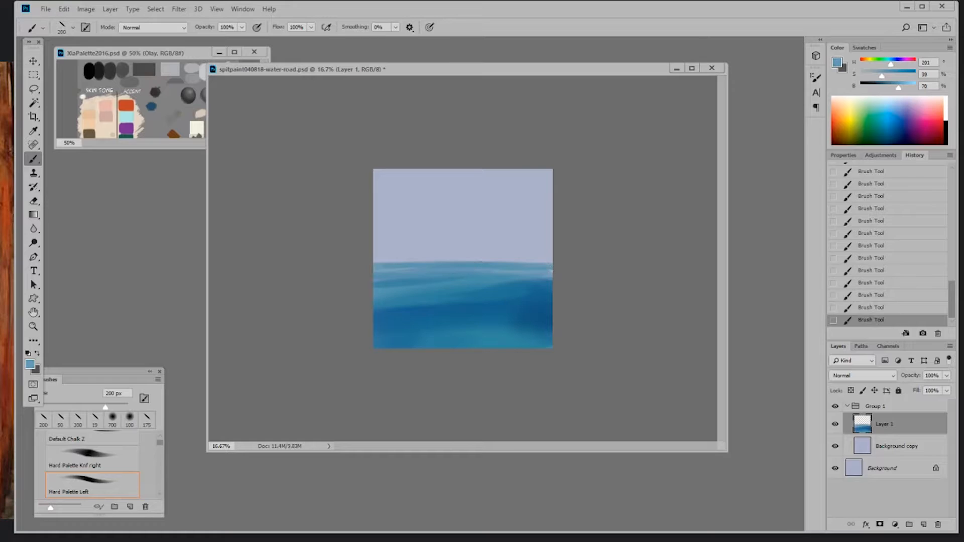
alt+click(511, 272)
drag(387, 260, 525, 255)
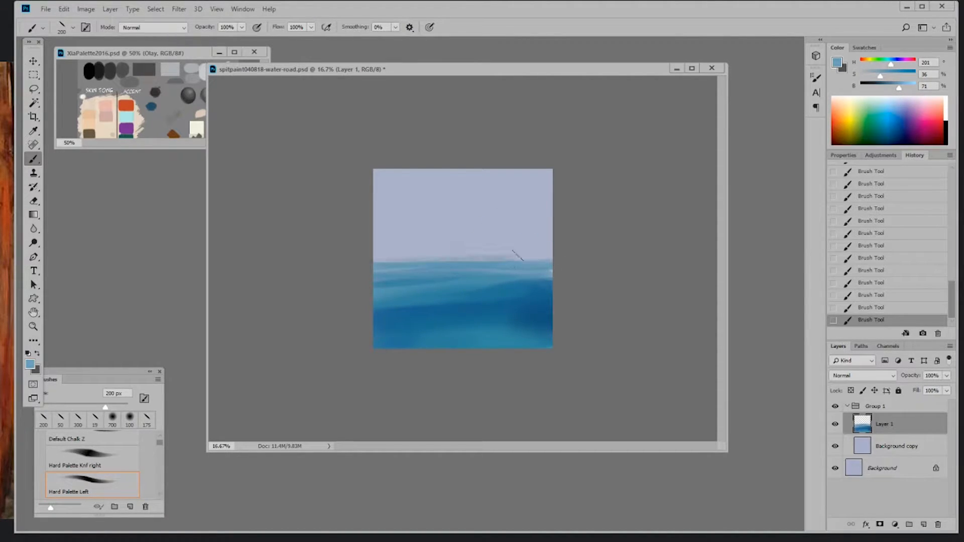
- Add a new layer below Layer 1 and sample the brown swatch from XiaPalette2016.psd, returning to the painting
ctrl+click(922, 524)
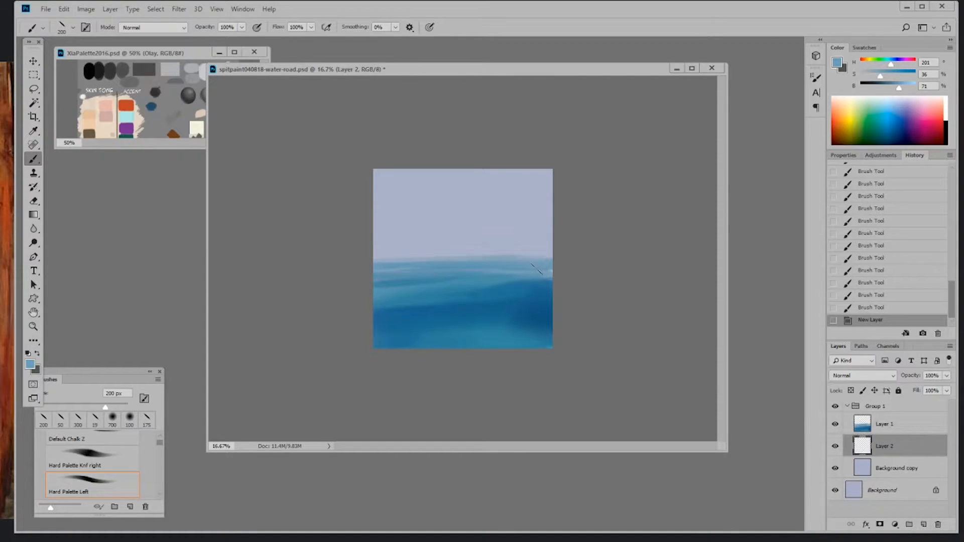
click(171, 132)
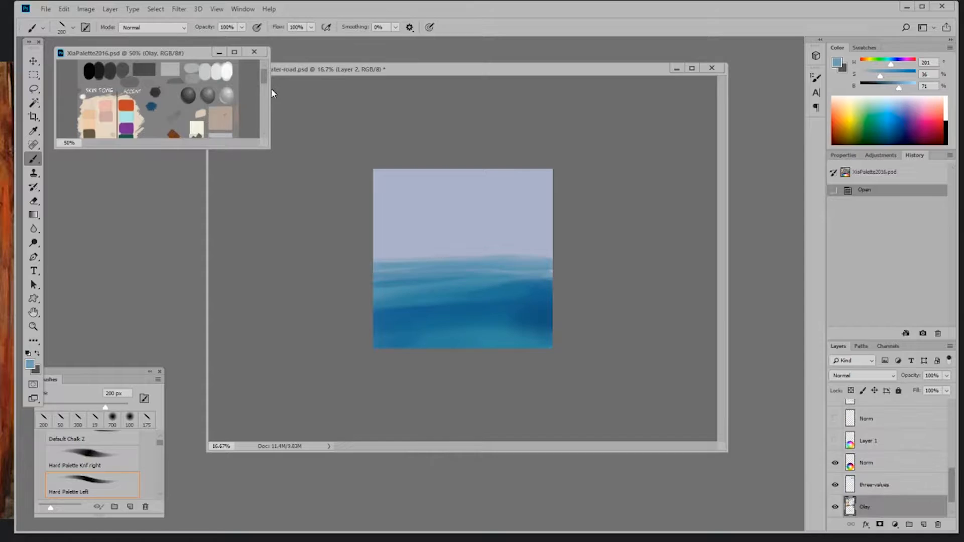
scroll(266, 84, down, 3)
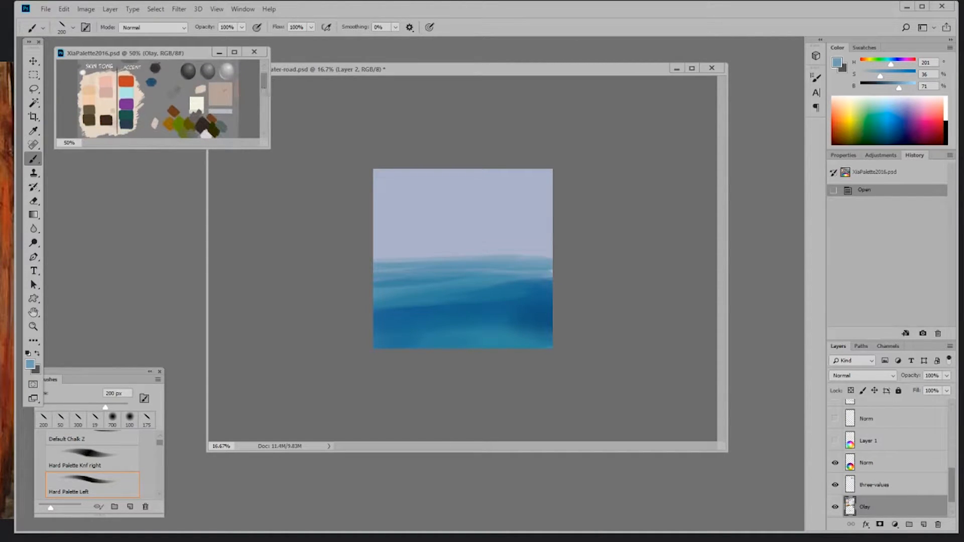
alt+click(178, 109)
click(637, 209)
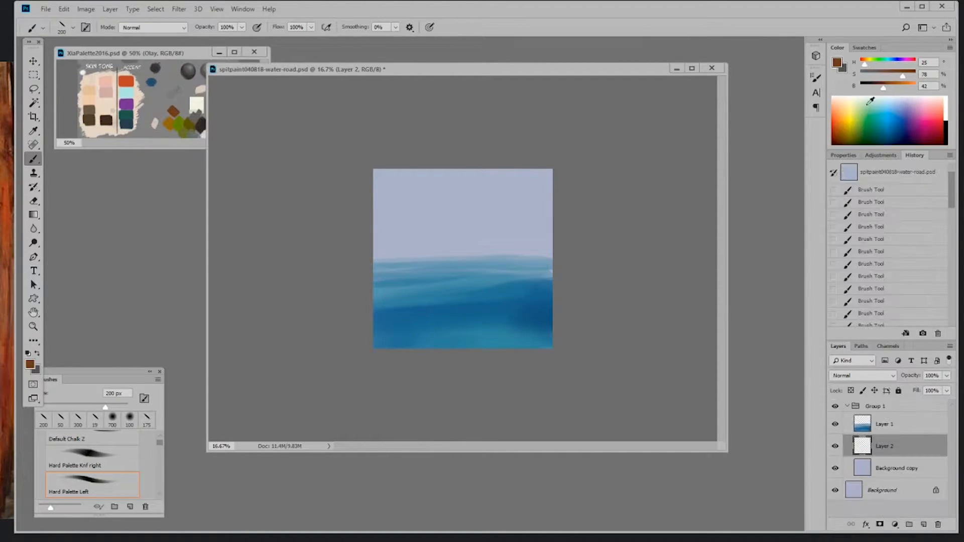
- Darken the brown to brightness 28 and paint a rocky headland sloping down to the horizon from the canvas's left edge
drag(882, 90, 877, 89)
click(381, 222)
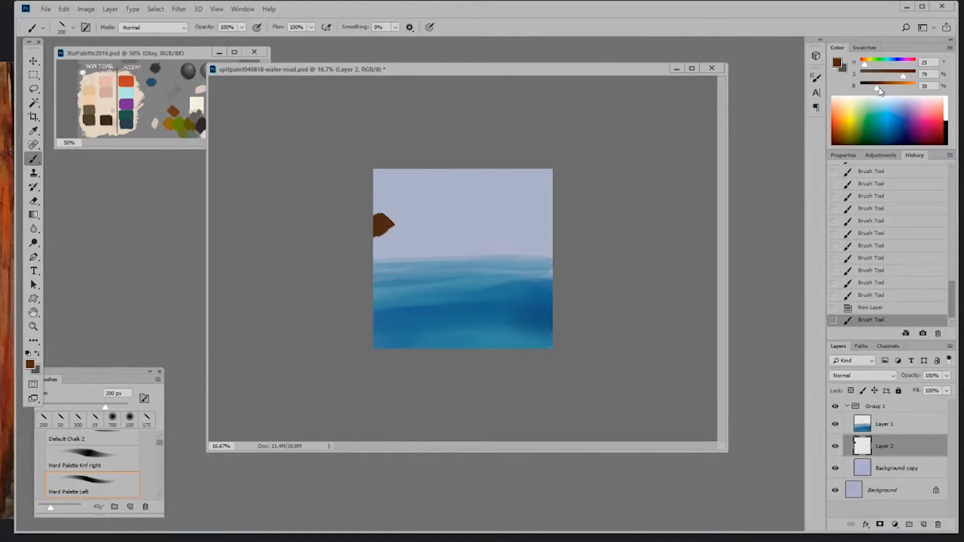
drag(878, 89, 875, 89)
mouse_move(386, 216)
mouse_down()
mouse_move(366, 224)
mouse_move(395, 233)
mouse_move(372, 249)
mouse_move(406, 244)
mouse_move(377, 255)
mouse_move(433, 253)
mouse_move(384, 251)
mouse_move(404, 222)
mouse_move(405, 245)
mouse_up()
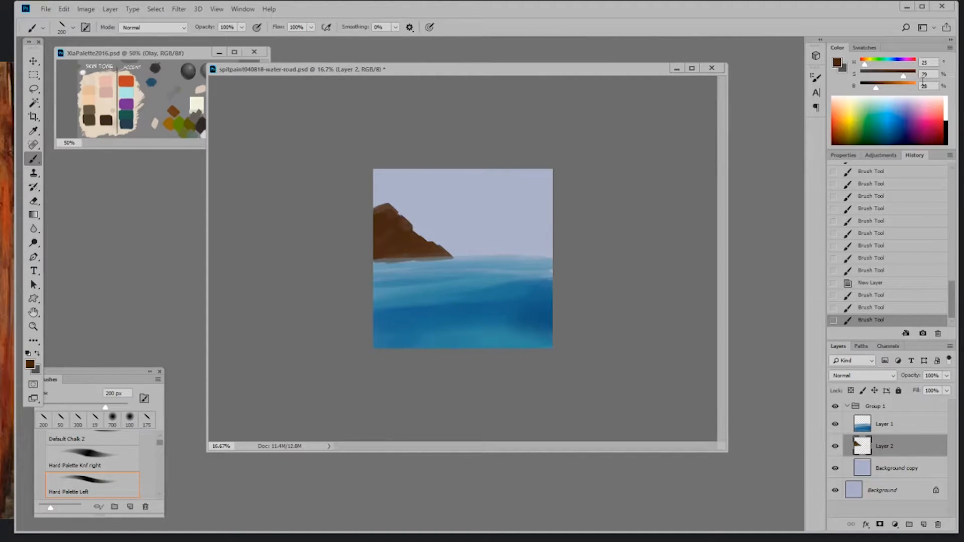
- Set the brown to saturation 67 and brightness 21, and shade the headland's lower slope with a 250 px brush
drag(903, 76, 872, 88)
drag(398, 229, 419, 241)
key(bracketright)
mouse_move(415, 237)
mouse_down()
mouse_move(459, 254)
mouse_move(393, 254)
mouse_move(444, 256)
mouse_up()
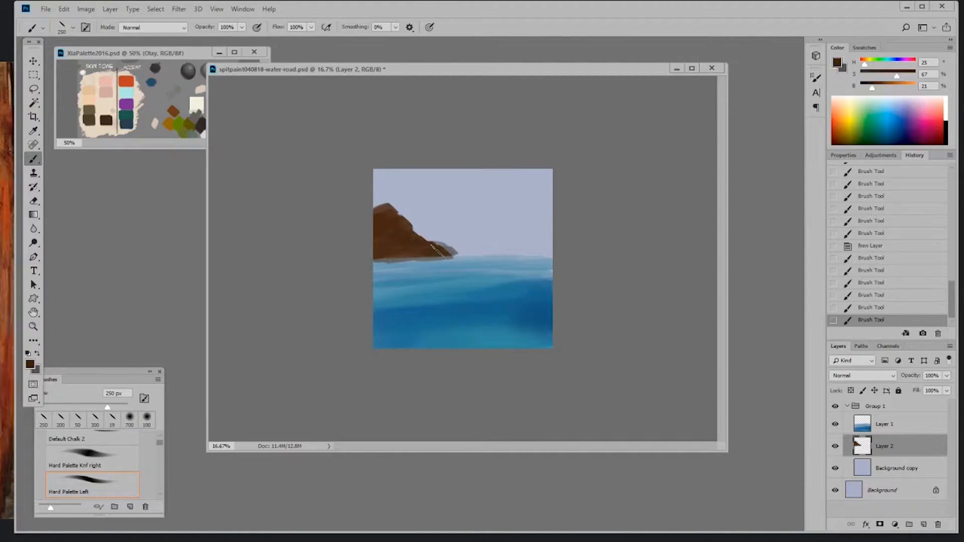
- Shade the headland's base and tip with a darker brown of hue 32, saturation 58 and brightness 18
drag(864, 65, 865, 66)
drag(872, 89, 892, 76)
mouse_move(421, 248)
mouse_down()
mouse_move(448, 255)
mouse_move(376, 249)
mouse_move(411, 236)
mouse_move(409, 226)
mouse_move(441, 255)
mouse_move(476, 264)
mouse_move(452, 255)
mouse_up()
drag(394, 228, 404, 236)
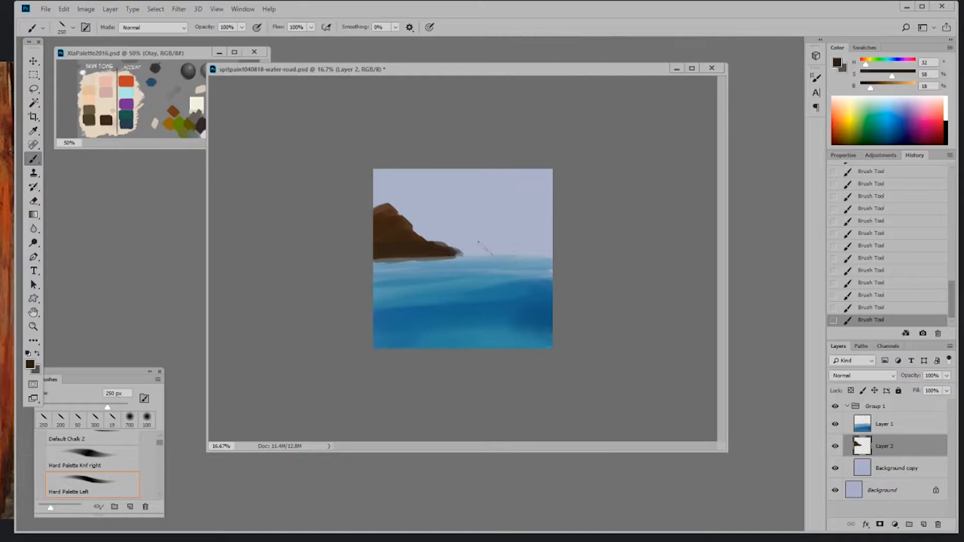
- Extend the headland's peak and upper slope with dark brown strokes, sampling browns from the rock to blend them
mouse_move(383, 199)
mouse_down()
mouse_move(410, 215)
mouse_move(373, 227)
mouse_move(395, 218)
mouse_move(386, 220)
mouse_move(394, 207)
mouse_move(420, 233)
mouse_up()
alt+click(397, 221)
alt+click(434, 245)
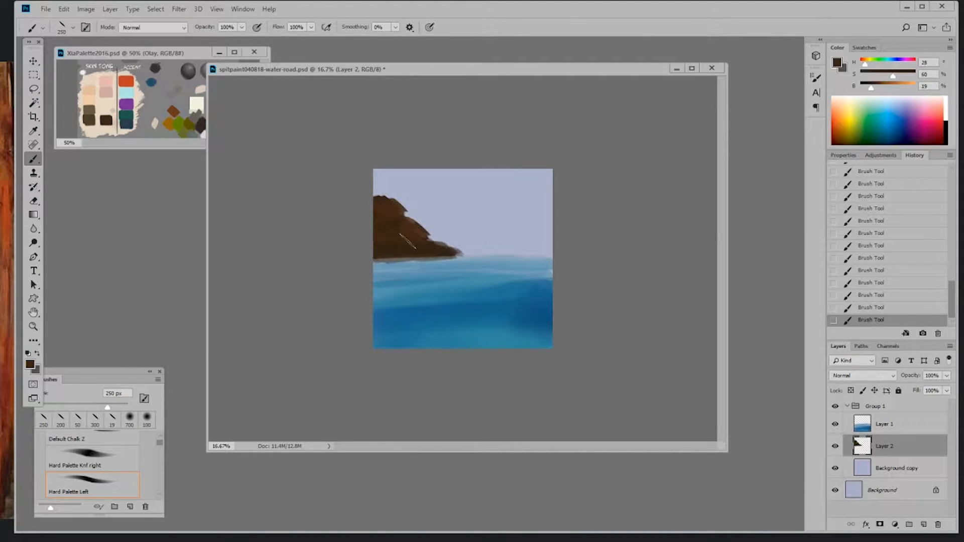
- Build out the brown headland's upper slope with small strokes, adjusting the brush size to suit
key(bracketleft)
key(bracketleft)
key(bracketleft)
key(bracketleft)
key(bracketleft)
drag(423, 226, 432, 239)
key(bracketright)
key(bracketright)
key(bracketright)
key(bracketright)
key(bracketright)
key(bracketright)
- Sample lighter and darker browns from the rock and blend the headland's slope with a 150 px brush
alt+click(426, 233)
key(bracketleft)
key(bracketleft)
key(bracketleft)
key(bracketleft)
key(bracketleft)
key(bracketleft)
key(bracketleft)
key(bracketleft)
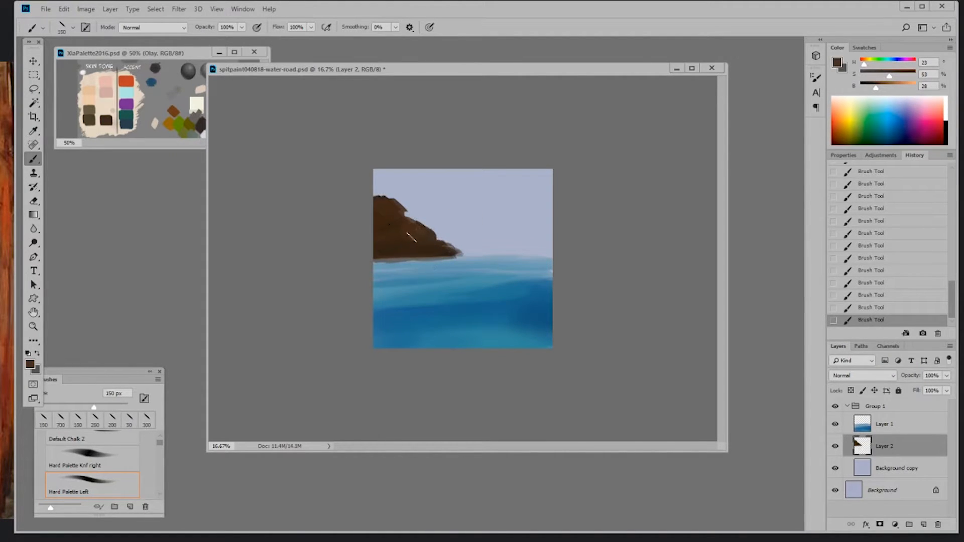
alt+click(425, 239)
alt+click(394, 222)
alt+click(399, 219)
- Paint along the headland's peak and blend the rock face below it with browns sampled from the rock
drag(375, 197, 399, 205)
alt+click(387, 214)
alt+click(397, 222)
alt+click(437, 243)
alt+click(420, 232)
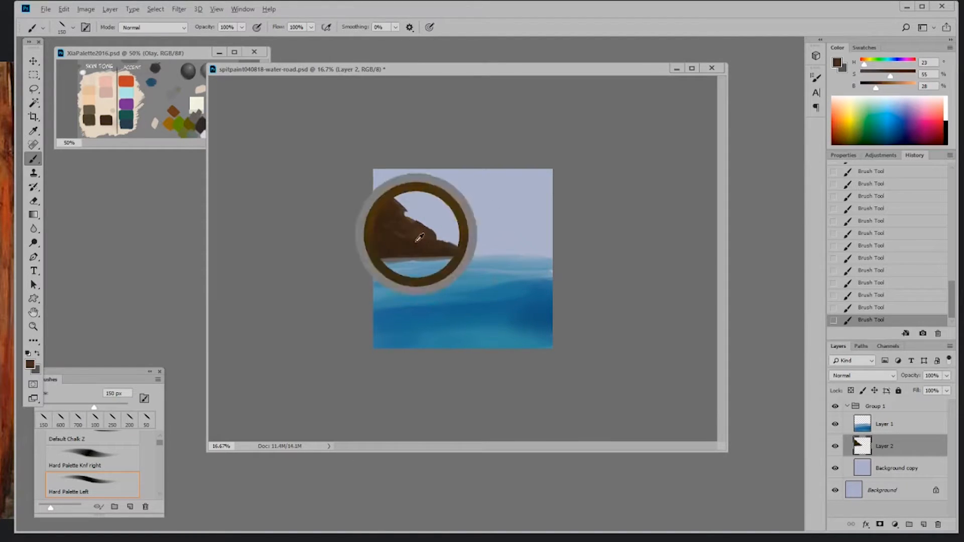
alt+click(405, 242)
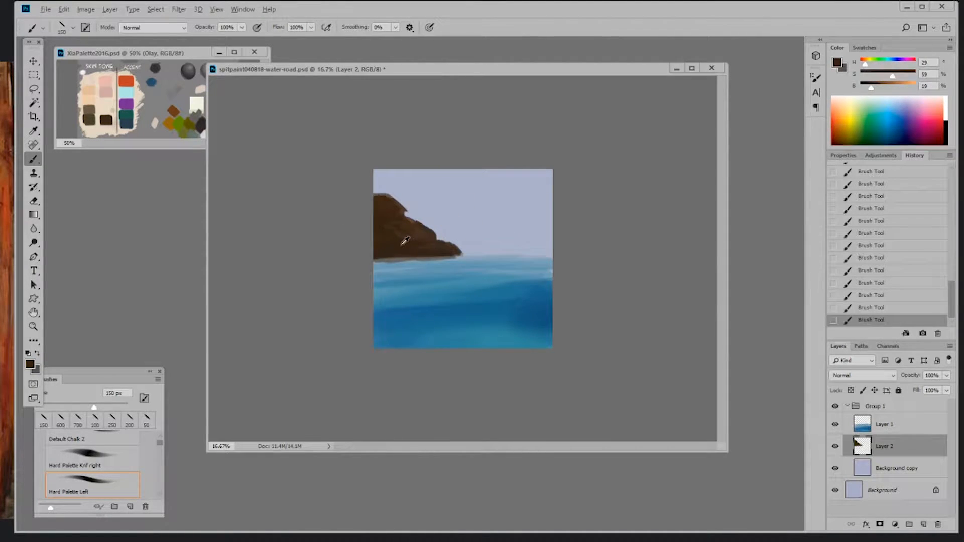
alt+click(404, 241)
- Trim the headland's sloping outer edge with a 100 px eraser at 100% opacity
key(bracketright)
key(bracketright)
key(e)
click(435, 229)
drag(199, 27, 275, 45)
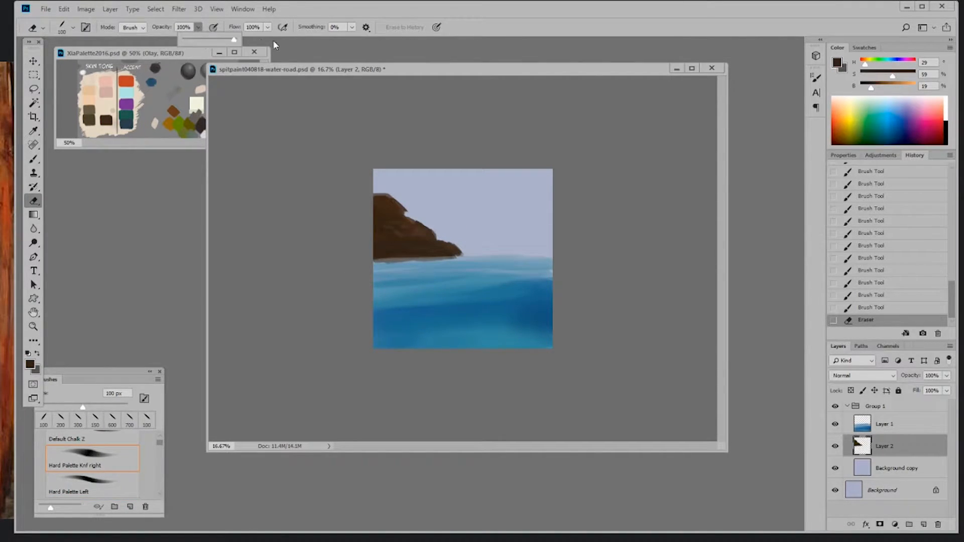
click(436, 228)
click(448, 238)
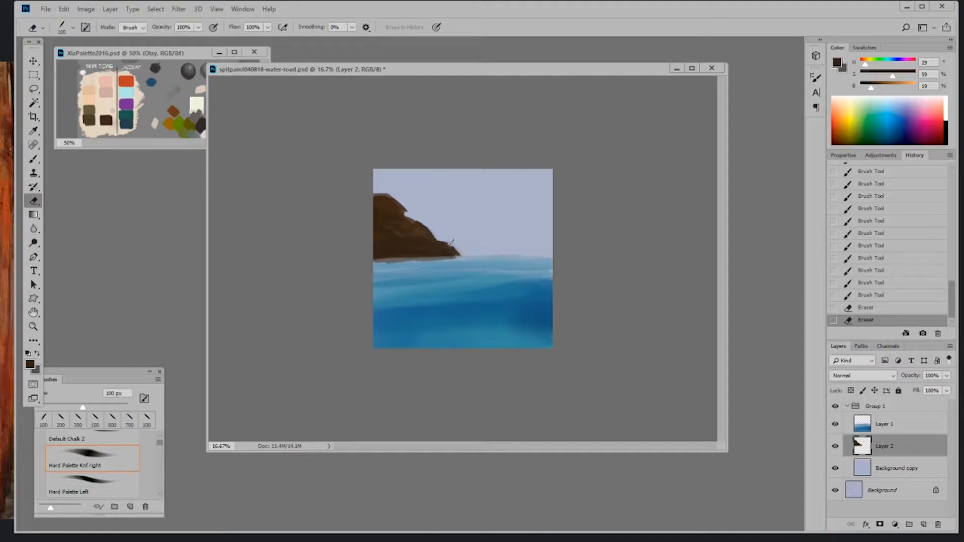
- Erase small pieces from the headland's lower tip and mid-slope to make the outline more rugged
click(456, 243)
click(459, 243)
click(452, 243)
click(451, 239)
click(454, 242)
click(457, 244)
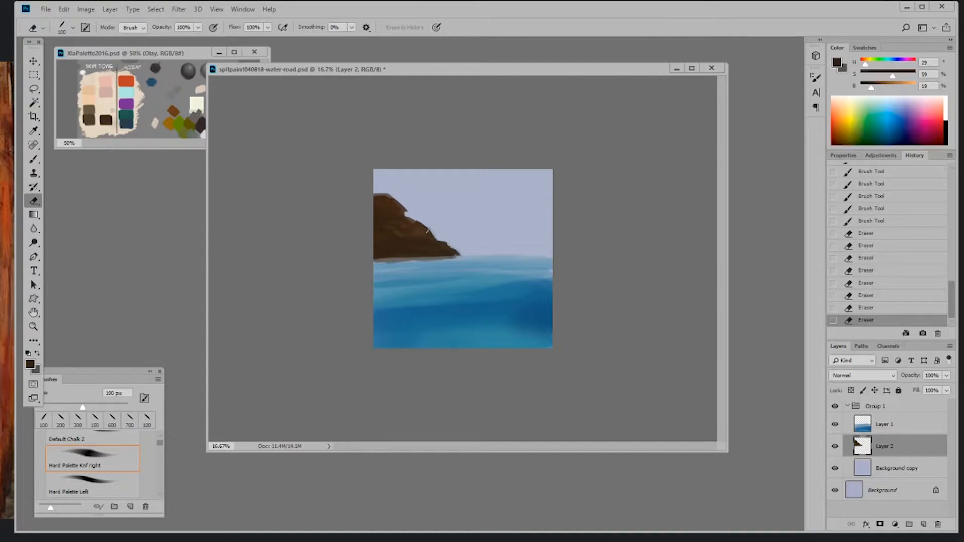
click(438, 235)
click(430, 234)
- Repaint the headland's mid-slope with short dark brown strokes from a 100 px brush to form jagged rocks
key(b)
click(431, 234)
click(433, 238)
click(433, 237)
click(436, 240)
click(428, 234)
click(425, 231)
click(425, 230)
click(429, 244)
click(417, 237)
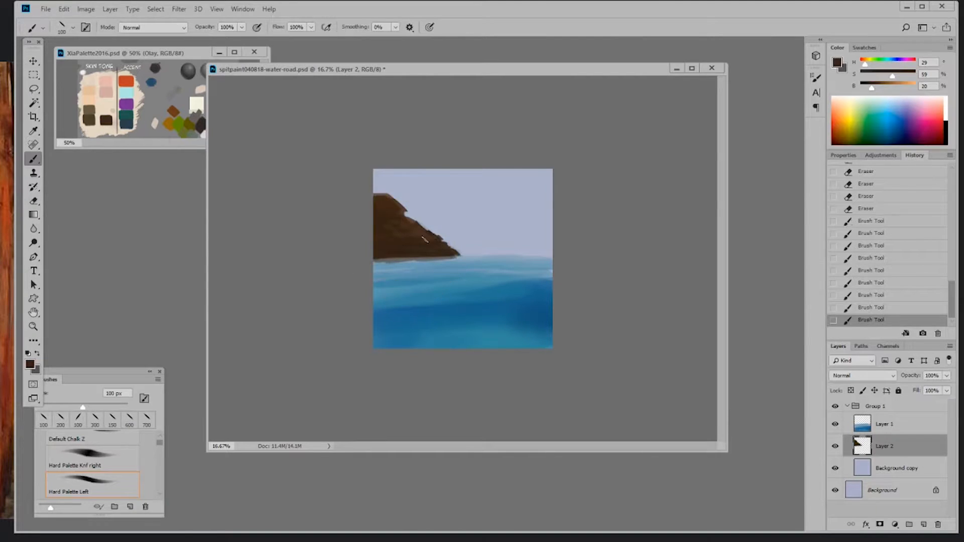
- Shade the headland's upper rock face with brown strokes, then work its upper edge with a sampled brown at 125 px
click(402, 226)
click(377, 207)
drag(375, 207, 385, 212)
alt+click(400, 214)
key(bracketright)
click(405, 213)
- Extend the headland's peak upward and outward over the sky with browns sampled from the rock
alt+click(388, 196)
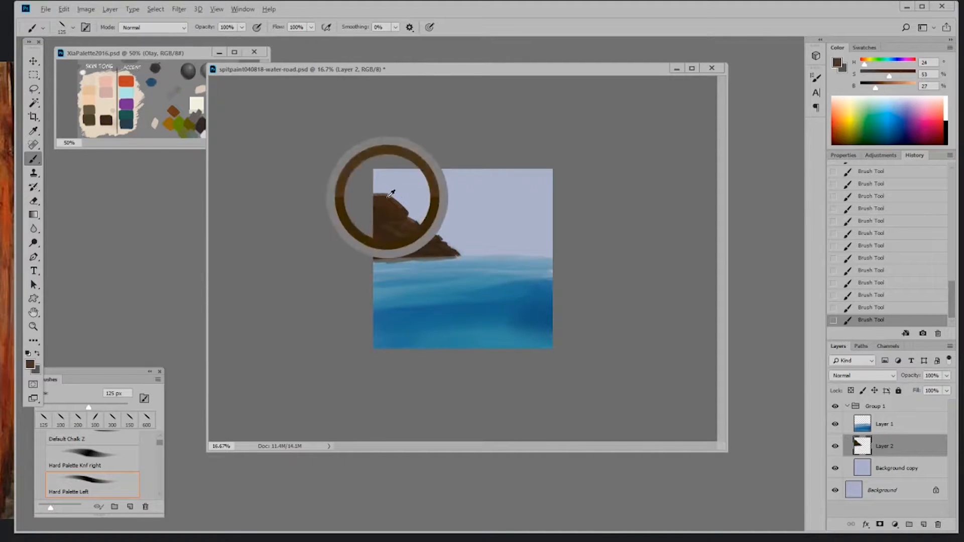
mouse_move(389, 194)
mouse_down()
mouse_move(408, 221)
mouse_move(407, 197)
mouse_up()
alt+click(405, 204)
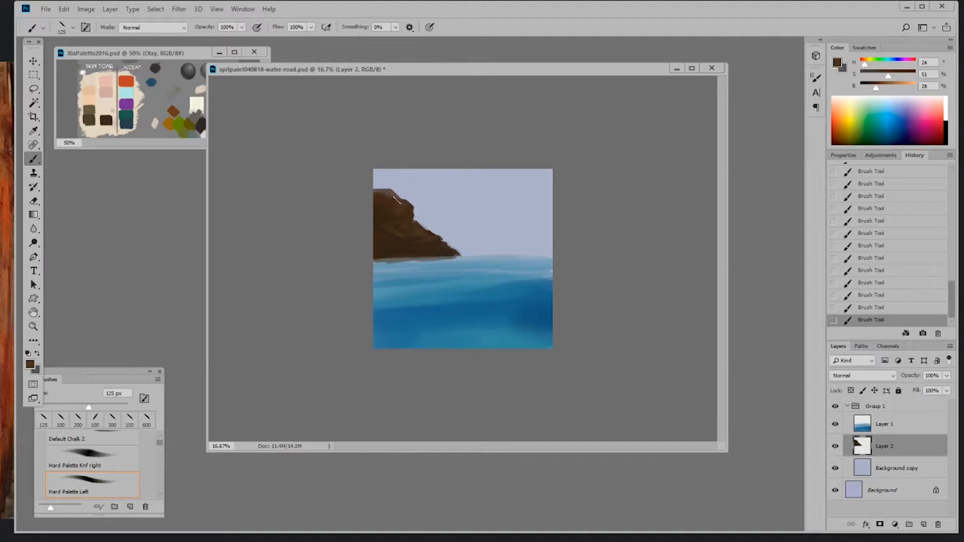
- Carve the headland's lower tip and roughen the top of its peak with a 100 px eraser
key(e)
click(391, 189)
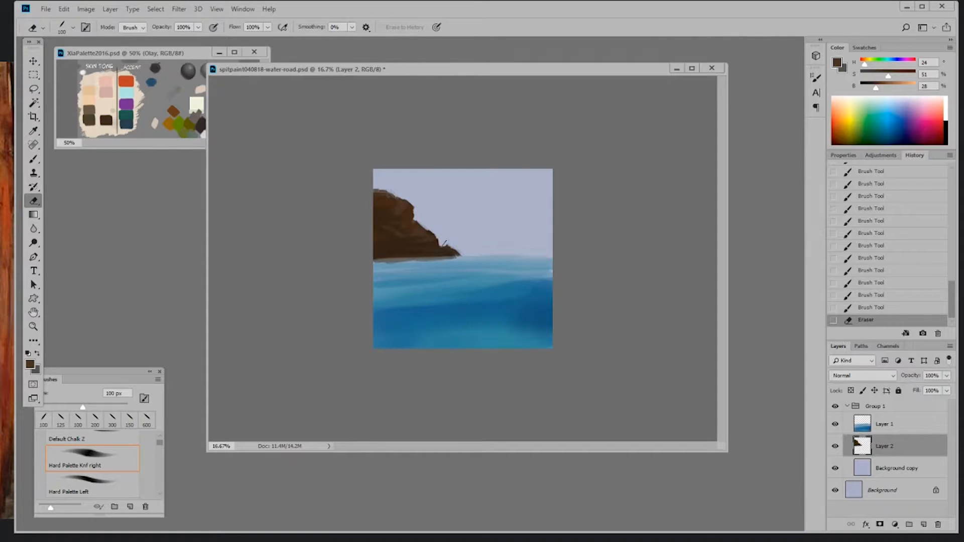
click(456, 247)
click(462, 250)
click(468, 252)
click(476, 256)
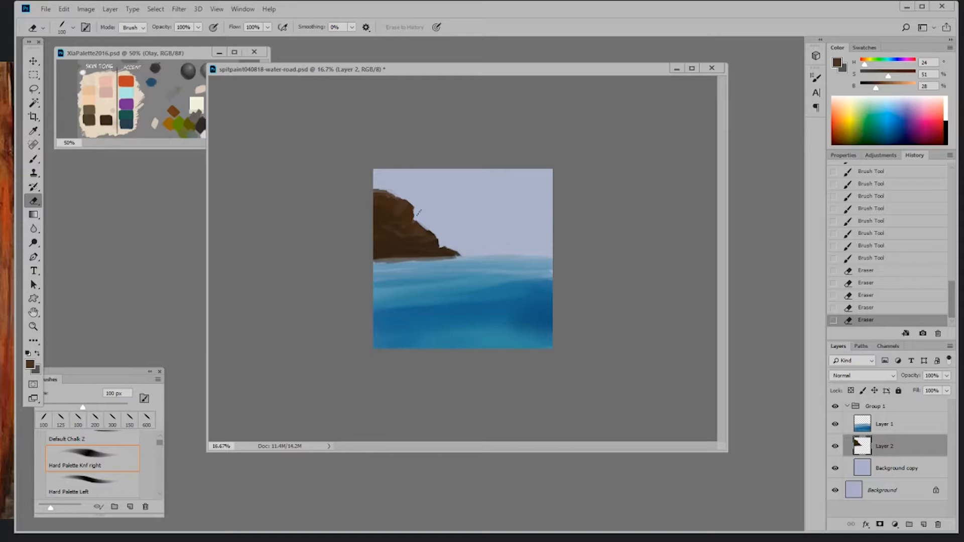
click(380, 187)
drag(380, 184, 401, 191)
click(394, 189)
- Add a layer above the sky copy, start a second rock with a 200 px brush in sampled brown, and move the layer above the water
click(888, 468)
click(922, 524)
key(b)
alt+click(433, 249)
key(bracketright)
key(bracketright)
key(bracketright)
mouse_move(494, 250)
mouse_down()
mouse_move(479, 265)
mouse_move(504, 248)
mouse_up()
drag(861, 462, 862, 419)
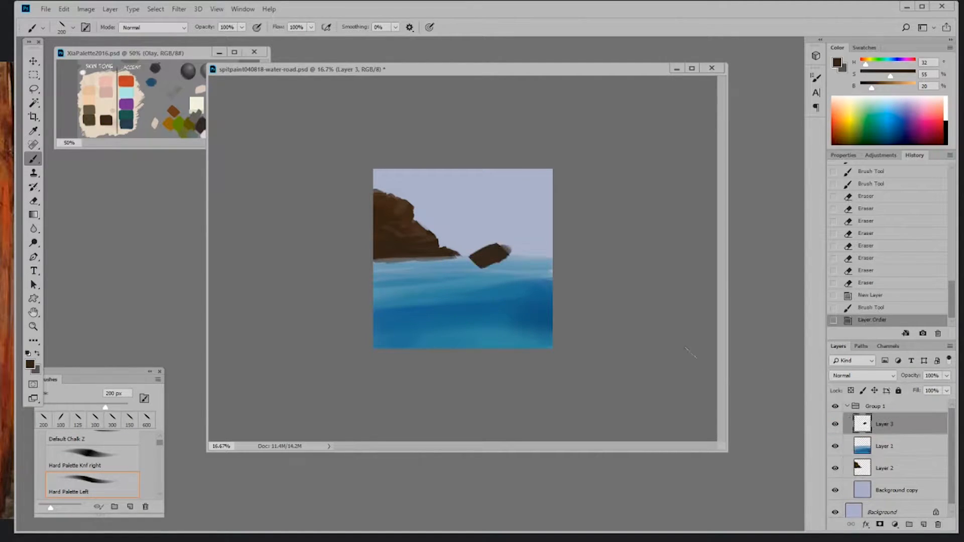
- Extend the second rock's base across to the canvas's right edge with a smaller brush
key(bracketleft)
key(bracketleft)
key(bracketleft)
key(bracketleft)
drag(486, 263, 549, 257)
key(bracketright)
key(bracketright)
key(bracketright)
- Adjust the brown in the color sliders and block in the second headland's waterline and sloping tip
drag(891, 76, 869, 88)
mouse_move(488, 264)
mouse_down()
mouse_move(546, 265)
mouse_move(487, 265)
mouse_up()
drag(484, 263, 465, 264)
drag(463, 265, 548, 267)
mouse_move(502, 251)
mouse_down()
mouse_move(468, 261)
mouse_move(545, 253)
mouse_move(500, 249)
mouse_move(531, 228)
mouse_move(495, 220)
mouse_move(484, 248)
mouse_move(482, 241)
mouse_move(546, 241)
mouse_move(559, 201)
mouse_move(546, 201)
mouse_move(562, 195)
mouse_move(532, 199)
mouse_move(525, 242)
mouse_move(524, 203)
mouse_move(520, 226)
mouse_move(490, 248)
mouse_move(505, 228)
mouse_move(534, 215)
mouse_move(505, 232)
mouse_move(430, 237)
mouse_move(474, 257)
mouse_up()
- Fill in a tall dark cliff rising to the canvas's right edge, varying the brush size and sampling browns from the rocks
alt+click(492, 251)
alt+click(541, 238)
key(bracketright)
key(bracketright)
key(bracketright)
key(bracketright)
key(bracketright)
key(bracketleft)
key(bracketleft)
key(bracketleft)
key(bracketleft)
key(bracketleft)
alt+click(429, 238)
alt+click(488, 256)
- Carve the dark cliff's pointed tip near the horizon with the eraser so the rock drops steeply to the water
key(e)
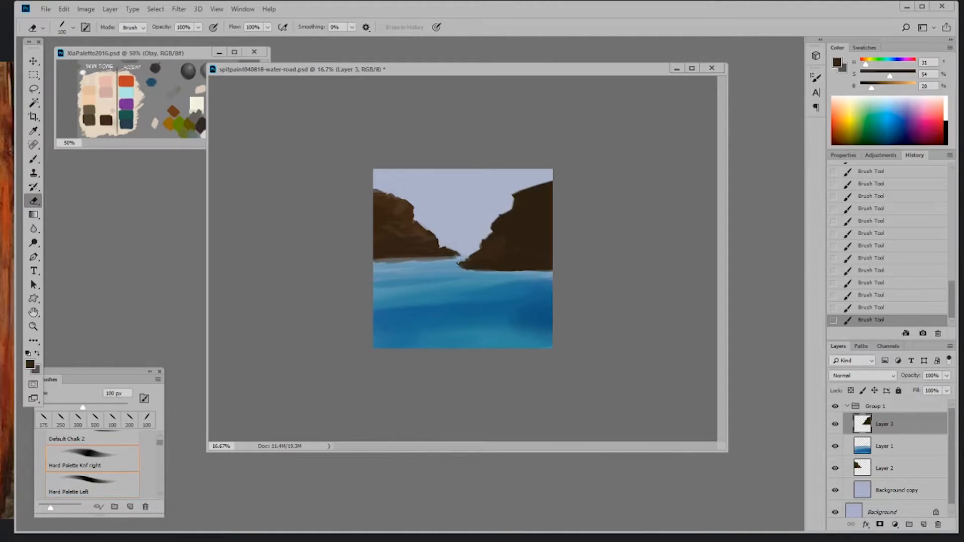
mouse_move(467, 260)
mouse_down()
mouse_move(493, 271)
mouse_move(465, 263)
mouse_up()
key(b)
alt+click(483, 261)
key(bracketleft)
key(bracketleft)
key(bracketleft)
key(bracketleft)
key(bracketleft)
key(bracketleft)
key(bracketleft)
key(e)
right_click(481, 258)
drag(473, 255, 461, 258)
key(bracketright)
key(bracketright)
- Paint a low rocky spit and the waterline at the dark cliff's foot with a 60 px dark brown brush
key(b)
click(470, 261)
click(470, 262)
drag(455, 266, 466, 268)
mouse_move(456, 265)
mouse_down()
mouse_move(557, 270)
mouse_move(501, 272)
mouse_up()
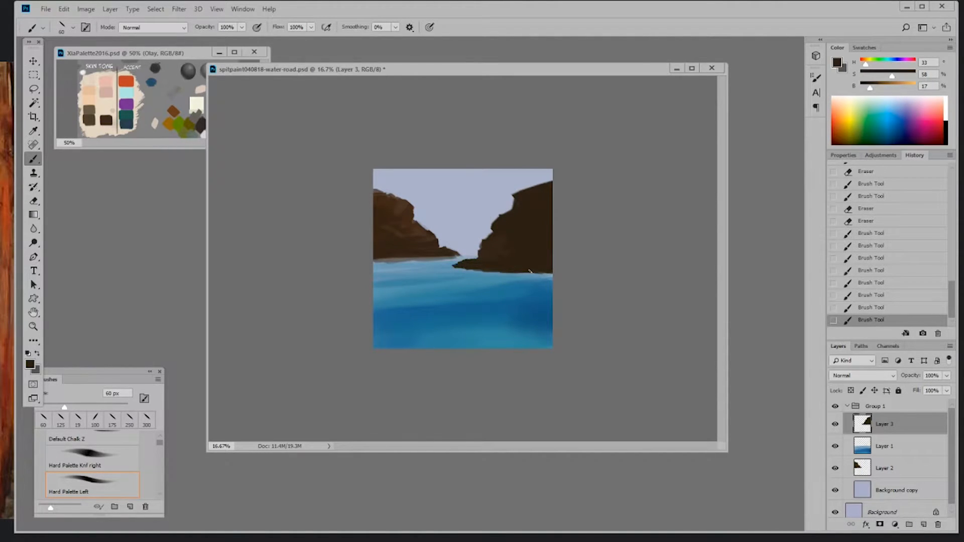
- Erase along the dark cliff's upper slope and down its outer edge, finishing the notches with a smaller eraser
key(e)
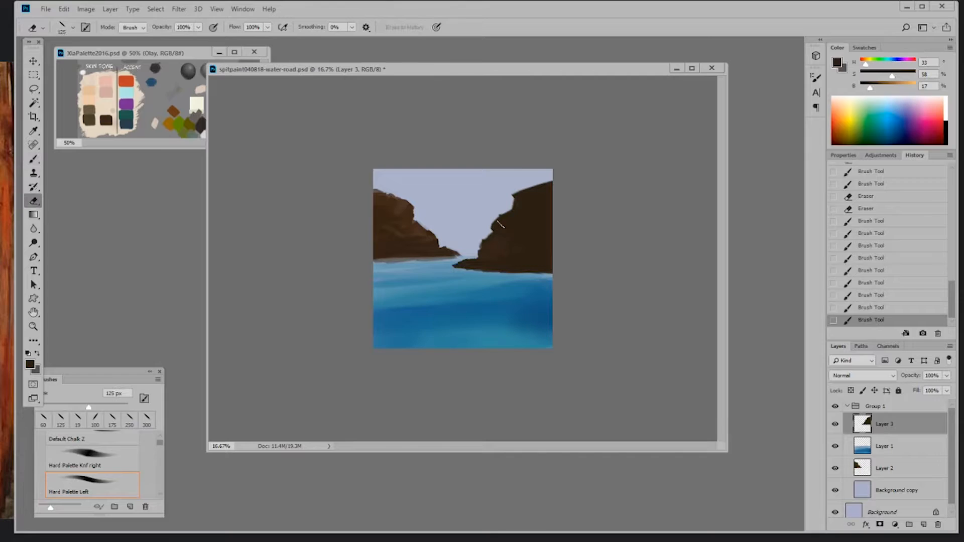
key(bracketright)
key(bracketright)
drag(490, 225, 527, 190)
mouse_move(489, 226)
mouse_down()
mouse_move(469, 246)
mouse_move(477, 258)
mouse_up()
key(bracketleft)
key(bracketleft)
key(bracketleft)
key(bracketleft)
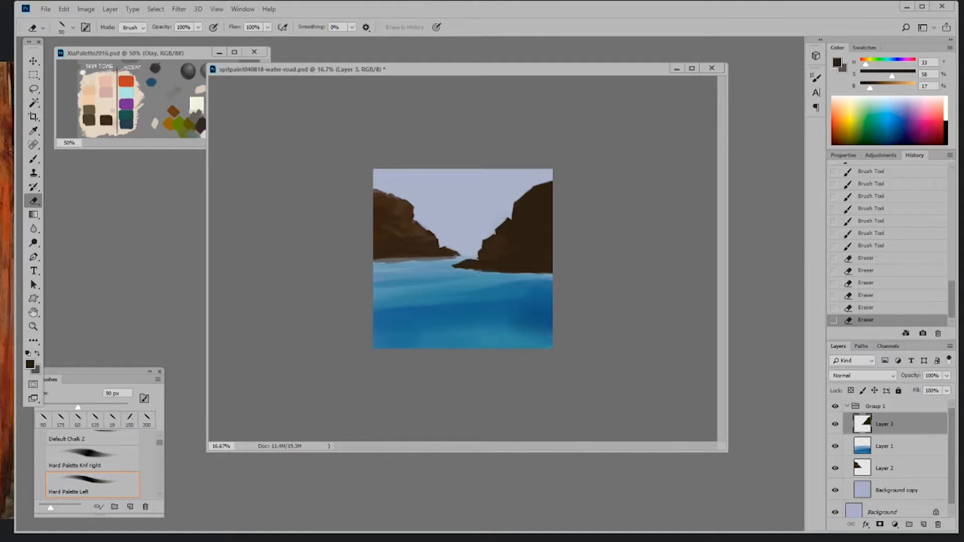
drag(495, 227, 504, 218)
- Switch the eraser to the Hard Palette Knf right brush and carve uneven curves along the dark cliff's waterline
right_click(492, 284)
click(606, 403)
click(454, 270)
key(bracketright)
key(bracketright)
key(bracketright)
key(bracketright)
key(bracketright)
key(bracketright)
key(bracketright)
drag(474, 273, 480, 270)
drag(476, 272, 520, 272)
drag(512, 274, 539, 269)
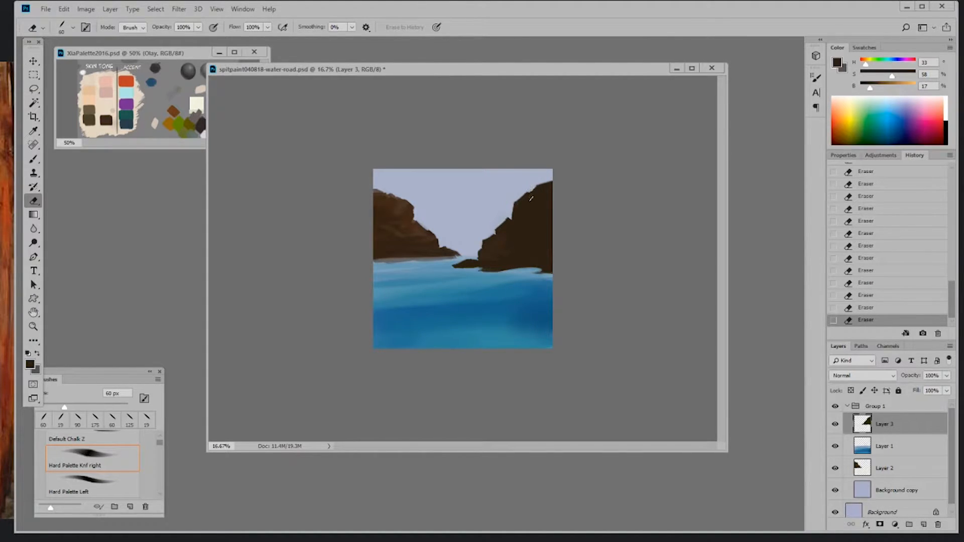
- Add a rocky ledge to the dark cliff's upper edge with a 60 px dark brown brush
key(b)
mouse_move(530, 189)
mouse_down()
mouse_move(540, 184)
mouse_move(530, 187)
mouse_up()
drag(528, 189, 524, 189)
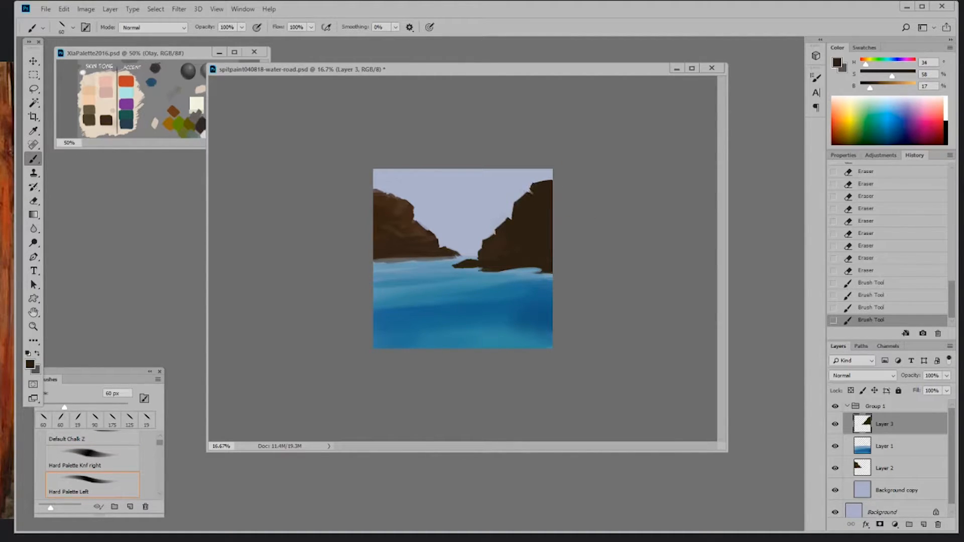
- Trim the dark cliff's upper slope and crest with a 45 px eraser
key(e)
click(532, 199)
right_click(532, 199)
click(662, 302)
click(625, 171)
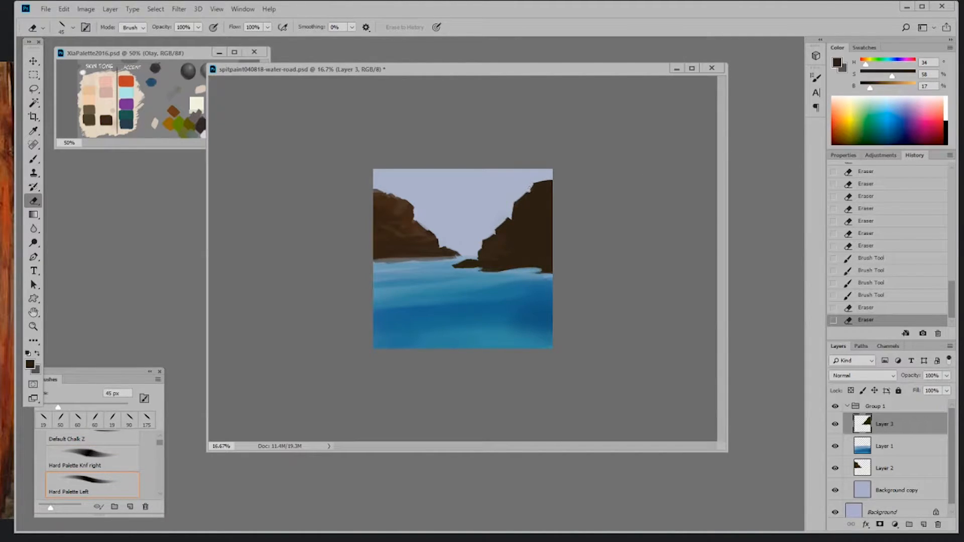
click(542, 185)
click(541, 185)
- Build up the dark cliff's peak and upper slope with a 60 px dark brown brush, trimming the lower slope with the 45 px eraser
key(b)
alt+click(543, 182)
click(543, 180)
click(544, 179)
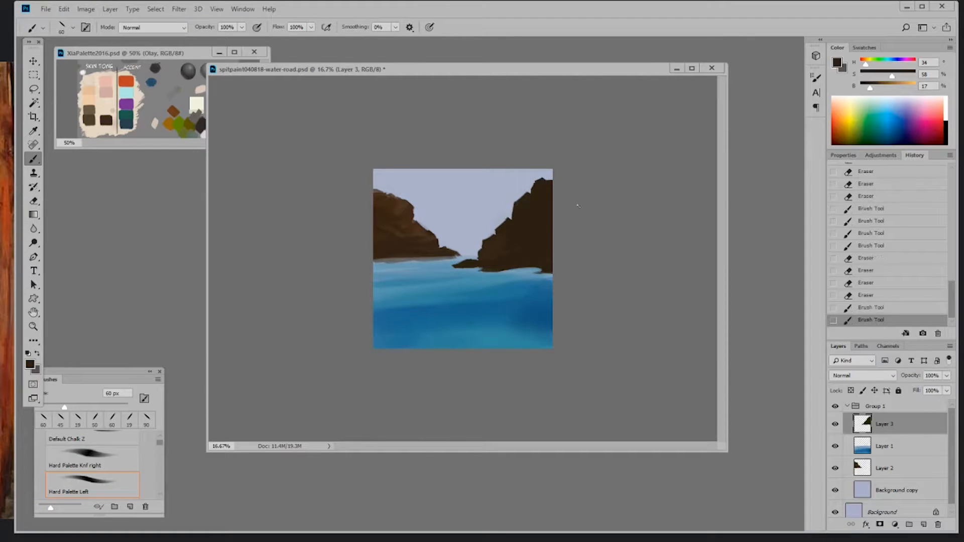
key(e)
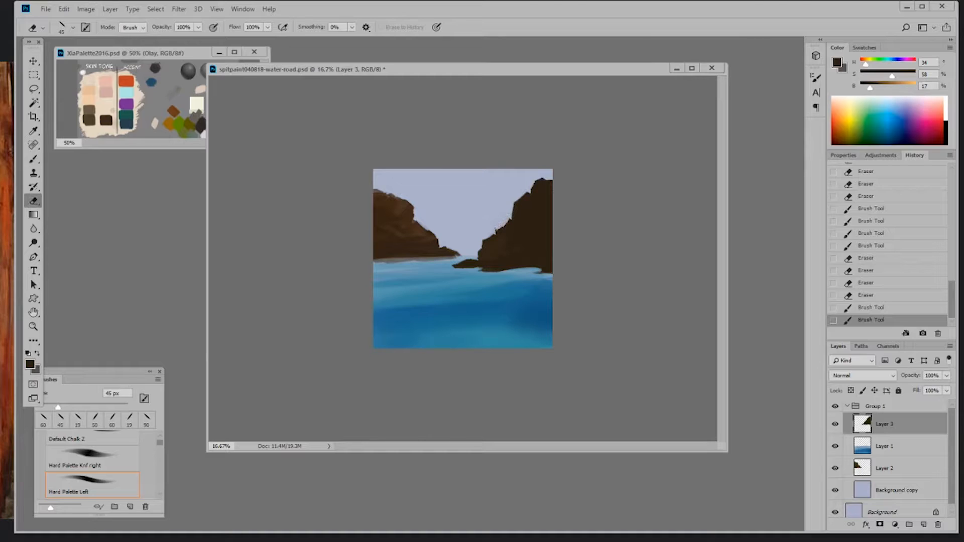
click(501, 225)
key(b)
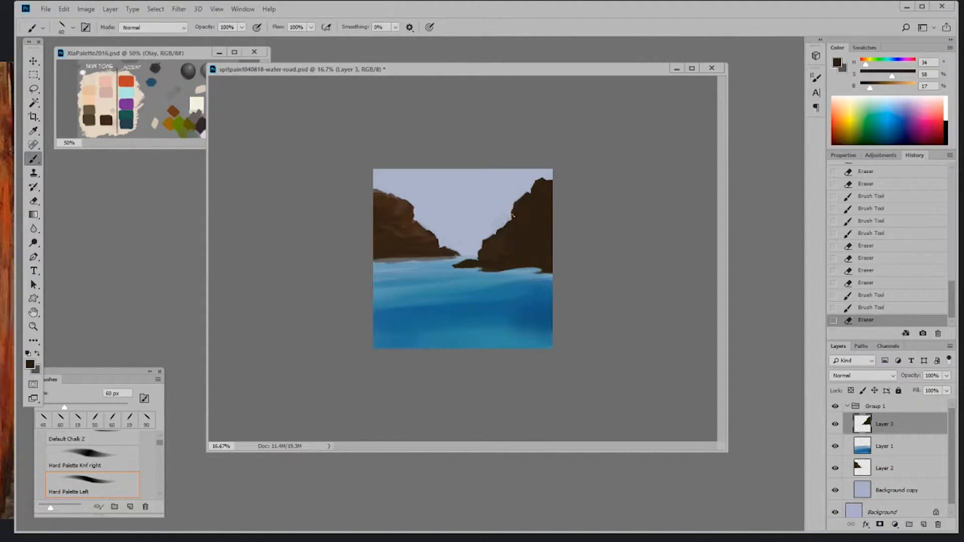
mouse_move(513, 217)
mouse_down()
mouse_move(544, 194)
mouse_move(546, 180)
mouse_up()
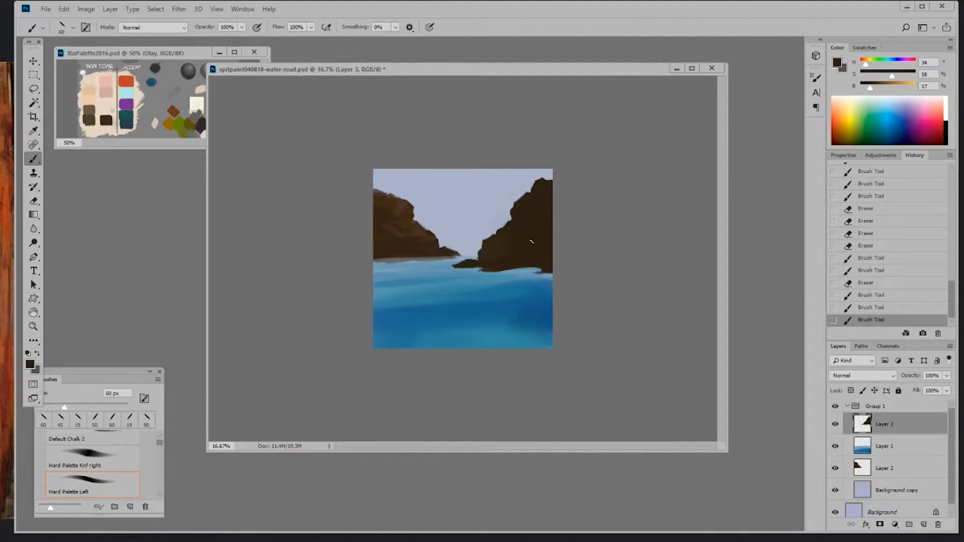
- Block in the dark cliff's face with broad diagonal strokes of brown sampled from it, using a much larger brush
alt+click(503, 241)
key(bracketright)
key(bracketright)
key(bracketright)
key(bracketright)
key(bracketright)
key(bracketright)
key(bracketright)
drag(519, 233, 529, 231)
drag(528, 229, 533, 221)
key(bracketleft)
key(bracketleft)
mouse_move(532, 220)
mouse_down()
mouse_move(530, 207)
mouse_move(542, 207)
mouse_up()
drag(544, 208, 549, 204)
- Extend the dark cliff's foot down to the water and paint a thin rock ledge there with a smaller brush
mouse_move(550, 245)
mouse_down()
mouse_move(532, 271)
mouse_move(546, 274)
mouse_up()
key(e)
drag(544, 275, 548, 275)
key(b)
alt+click(550, 262)
key(bracketleft)
key(bracketleft)
key(bracketleft)
key(bracketleft)
key(bracketleft)
key(bracketleft)
mouse_move(535, 272)
mouse_down()
mouse_move(550, 275)
mouse_move(540, 274)
mouse_up()
drag(523, 274, 537, 275)
- Straighten the dark cliff's waterline with alternating eraser and brush strokes, separating the thin ledge from the cliff's foot
key(e)
mouse_move(537, 277)
mouse_down()
mouse_move(550, 276)
mouse_move(525, 269)
mouse_up()
key(b)
drag(533, 269, 488, 272)
key(e)
drag(478, 270, 512, 271)
drag(499, 271, 540, 269)
mouse_move(527, 268)
mouse_down()
mouse_move(554, 270)
mouse_move(544, 269)
mouse_up()
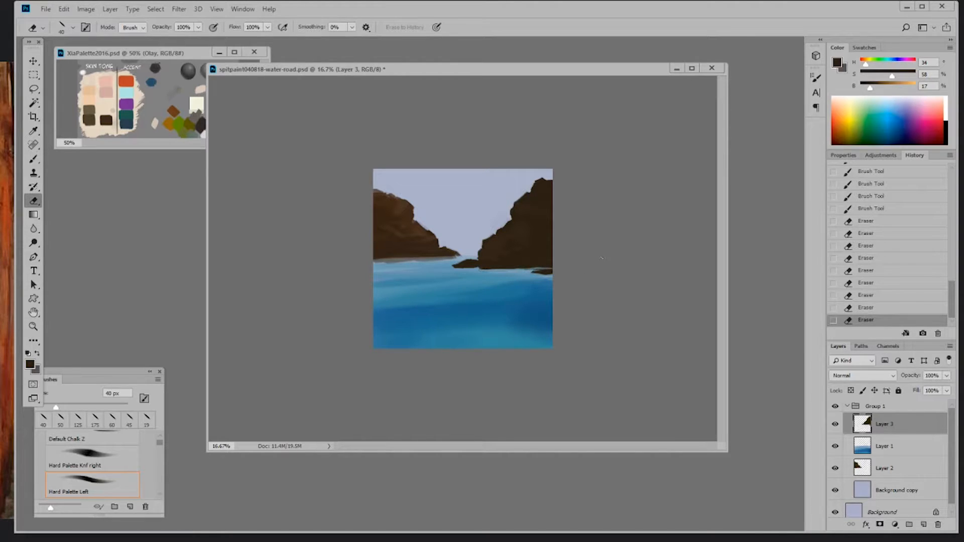
- Cut the dark cliff's slope back into a steep wall above a lower shoulder with a 100 px eraser
key(bracketright)
key(bracketright)
key(bracketright)
key(bracketright)
key(bracketright)
key(bracketright)
mouse_move(519, 194)
mouse_down()
mouse_move(501, 227)
mouse_move(517, 196)
mouse_up()
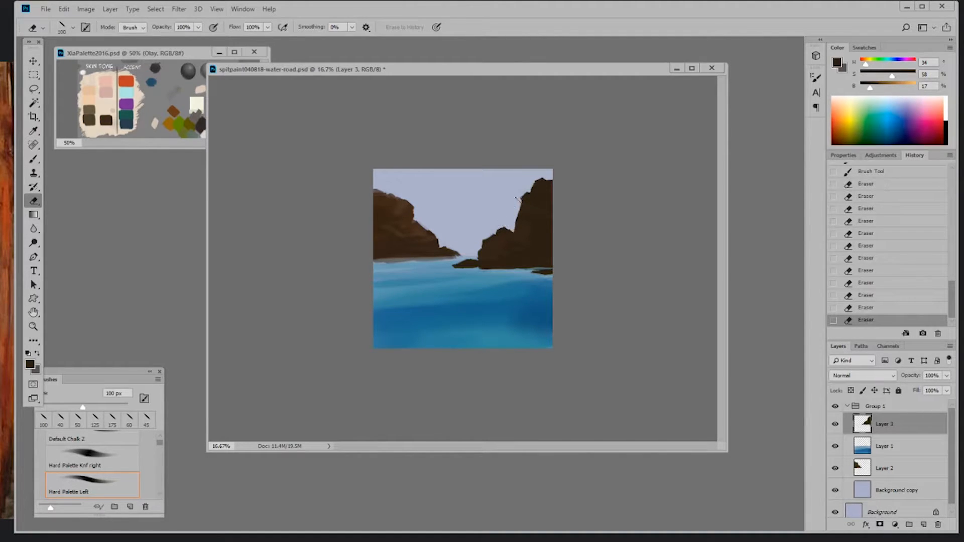
click(513, 205)
- Fill the dark cliff's steep inner edge and face with a 100 px dark brown brush
key(b)
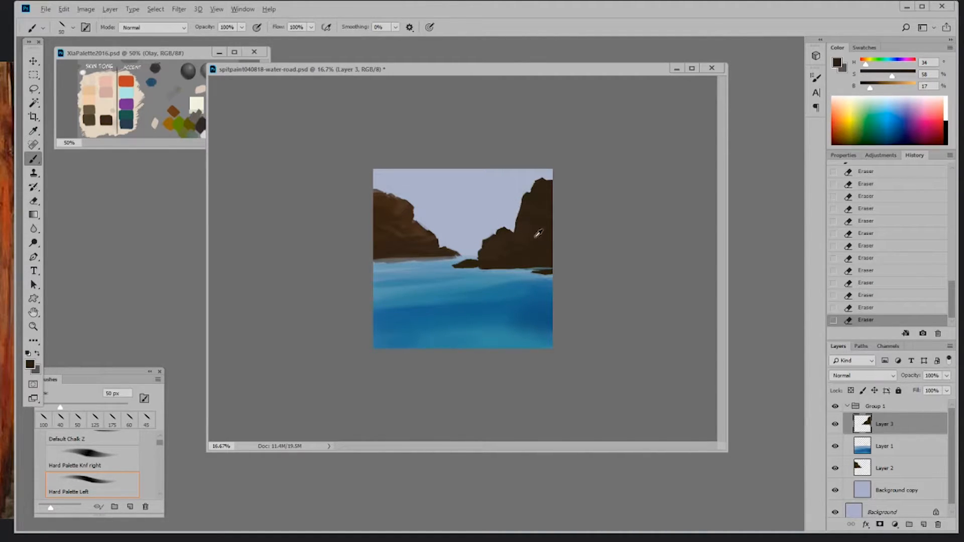
key(bracketright)
key(bracketright)
key(bracketright)
key(bracketright)
key(bracketright)
mouse_move(519, 217)
mouse_down()
mouse_move(513, 224)
mouse_move(528, 200)
mouse_move(546, 225)
mouse_up()
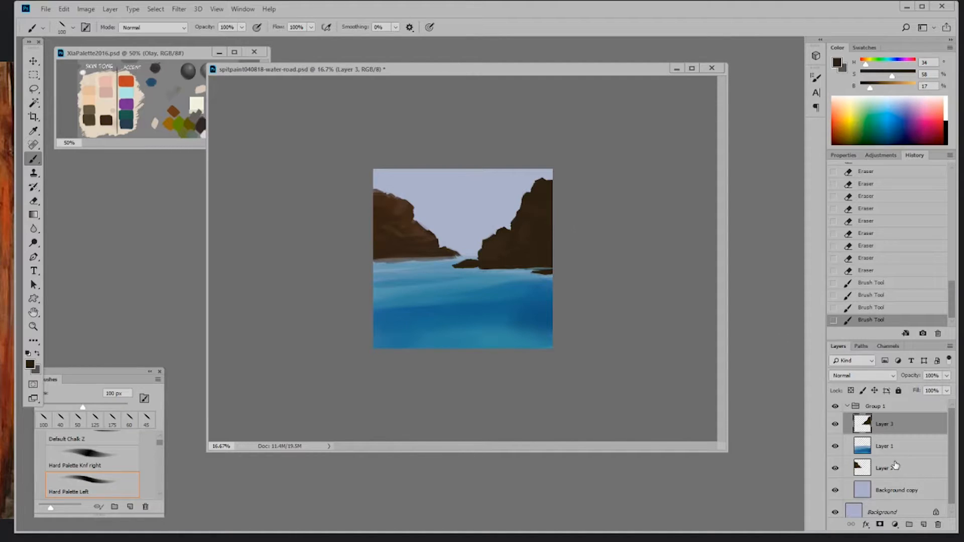
- Add a layer above Background copy and paint a hazy mauve-grey mountain range between the headlands with a 125 px brush
click(893, 489)
alt+click(435, 231)
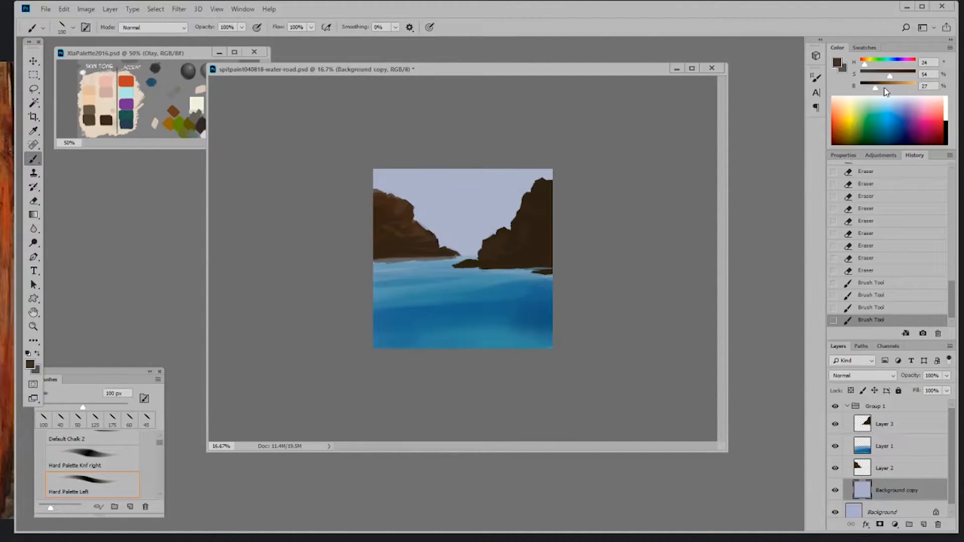
drag(443, 234, 463, 226)
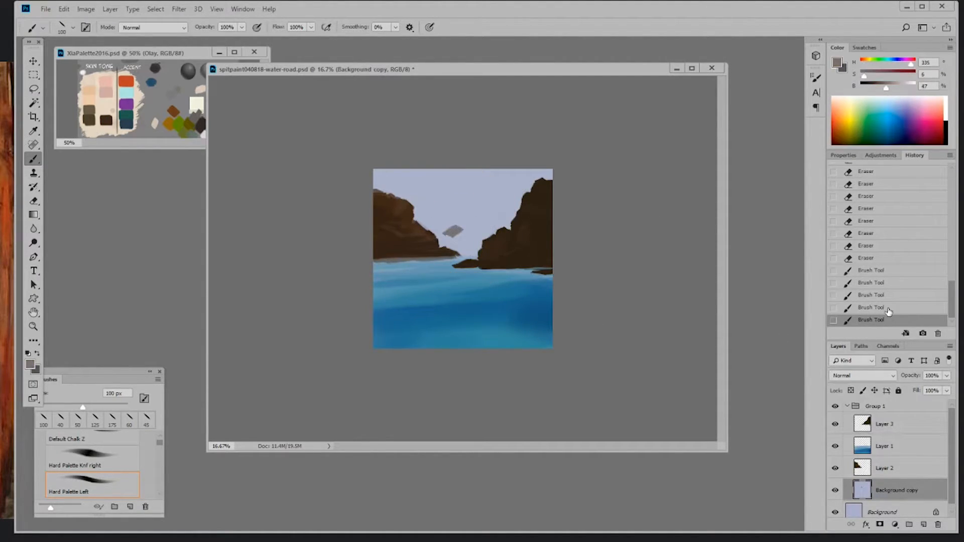
key(ctrl+z)
click(922, 524)
key(bracketright)
key(bracketright)
key(bracketright)
mouse_move(455, 249)
mouse_down()
mouse_move(432, 223)
mouse_move(482, 256)
mouse_move(467, 232)
mouse_move(450, 239)
mouse_up()
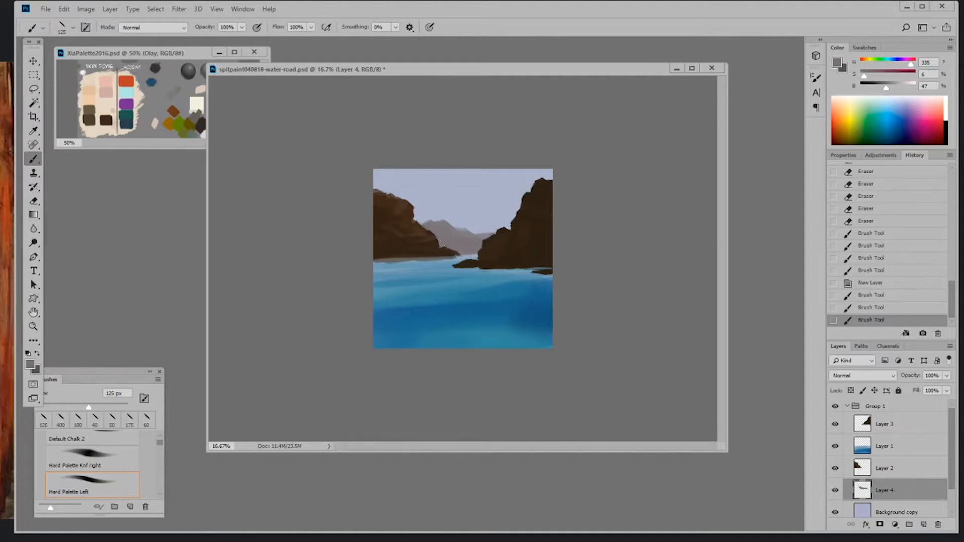
- Mix a slightly darker, more saturated mauve and paint it over the body of the distant mountains with a larger brush
drag(886, 89, 867, 77)
key(bracketright)
key(bracketright)
key(bracketright)
mouse_move(474, 251)
mouse_down()
mouse_move(429, 239)
mouse_move(448, 231)
mouse_move(490, 243)
mouse_move(465, 235)
mouse_up()
key(bracketleft)
alt+click(463, 234)
alt+click(461, 234)
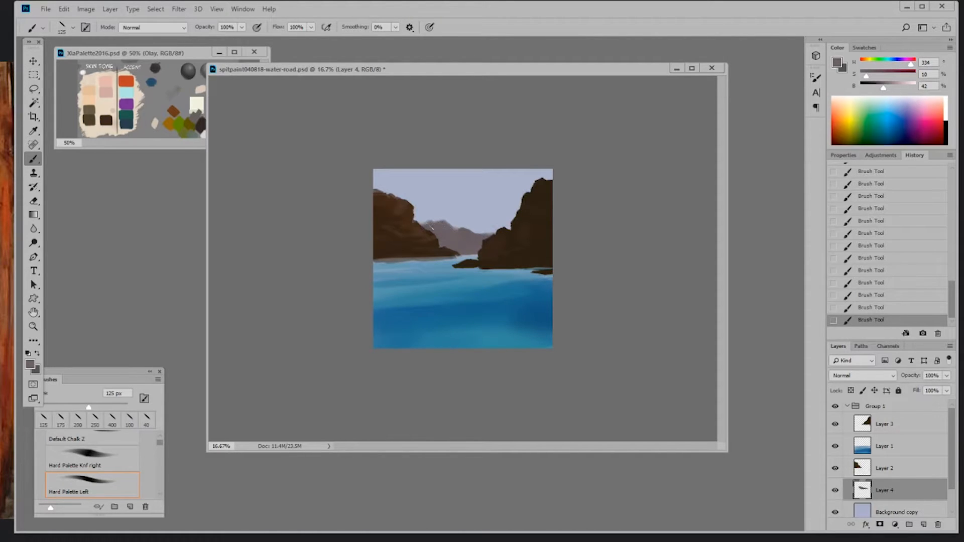
- Refine the distant ridge with sampled mauves and a 125 px brush, and trim its middle slope with a 100 px eraser
drag(423, 224, 430, 220)
alt+click(444, 227)
alt+click(459, 231)
alt+click(457, 234)
key(e)
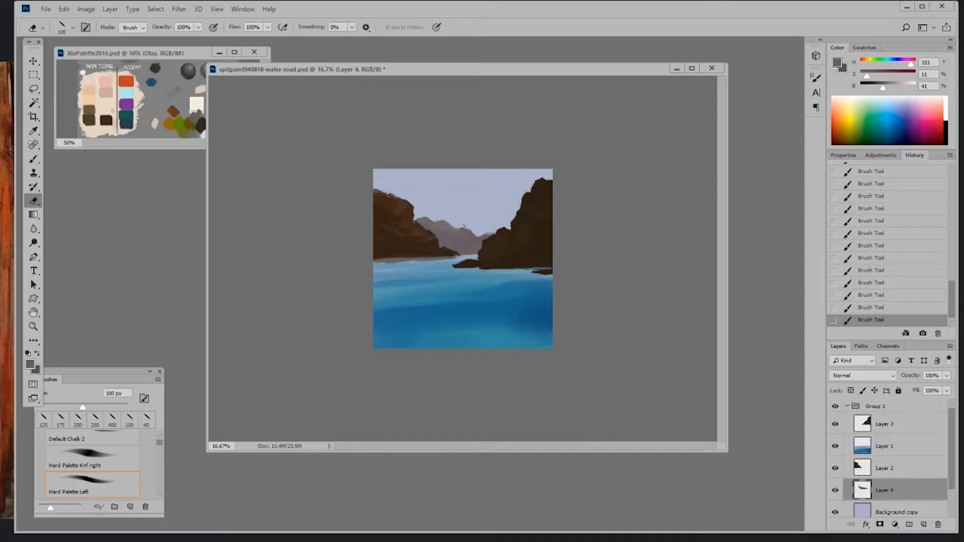
mouse_move(468, 229)
mouse_down()
mouse_move(470, 244)
mouse_move(451, 234)
mouse_move(464, 238)
mouse_up()
- Blend sampled mauve tones through the distant mountains and down their slope toward the dark cliff
key(b)
alt+click(457, 227)
alt+click(442, 225)
alt+click(447, 231)
alt+click(451, 232)
drag(468, 236, 468, 243)
drag(472, 233, 476, 237)
alt+click(471, 235)
- Undo the last 80 px eraser stroke and extend the distant ridge to the dark cliff with a 125 px mauve brush
key(e)
key(bracketleft)
key(bracketleft)
key(ctrl+z)
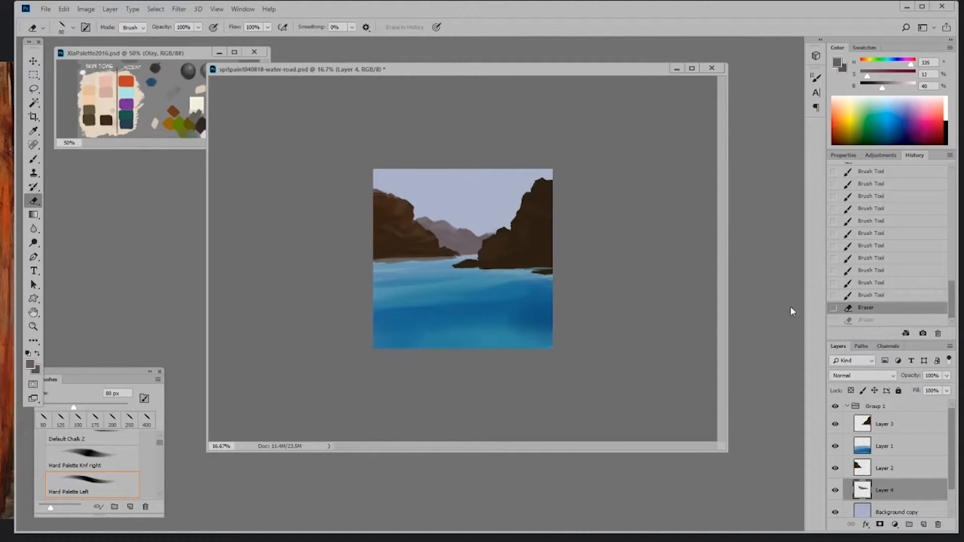
key(b)
alt+click(472, 234)
drag(472, 231, 484, 239)
drag(475, 232, 490, 237)
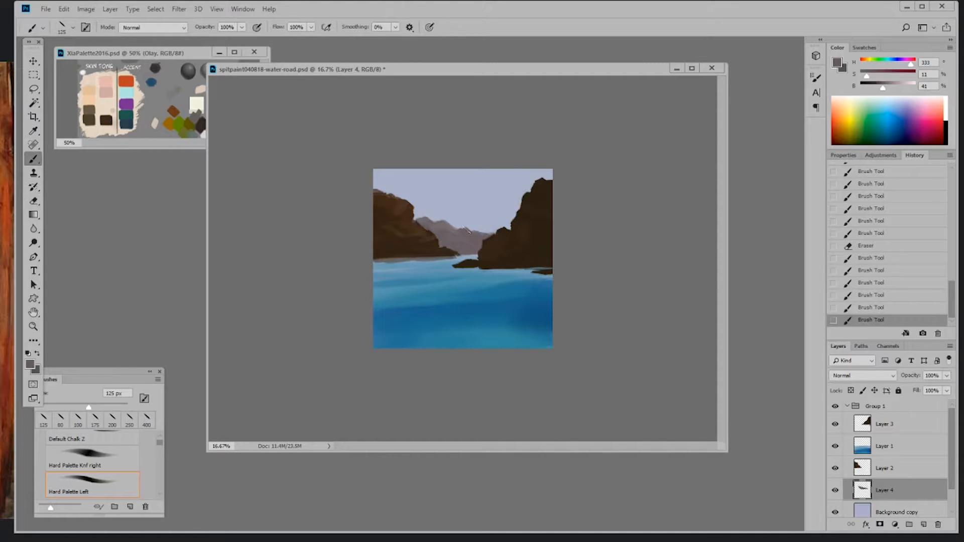
- Trim the distant peak beside the far headland with an 80 px eraser and repaint the ridge crest in sampled mauve
key(e)
drag(440, 219, 419, 216)
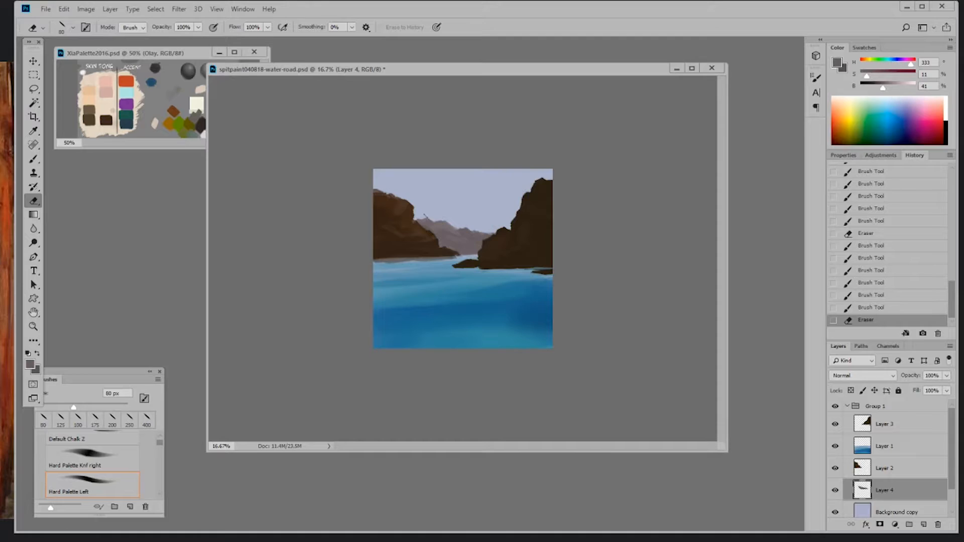
mouse_move(425, 217)
mouse_down()
mouse_move(446, 232)
mouse_move(427, 217)
mouse_up()
key(b)
alt+click(446, 233)
drag(427, 217, 489, 224)
key(e)
- Add a new layer above Layer 3 and mix a dark brown sampled from the dark cliff, with 70% saturation
click(890, 430)
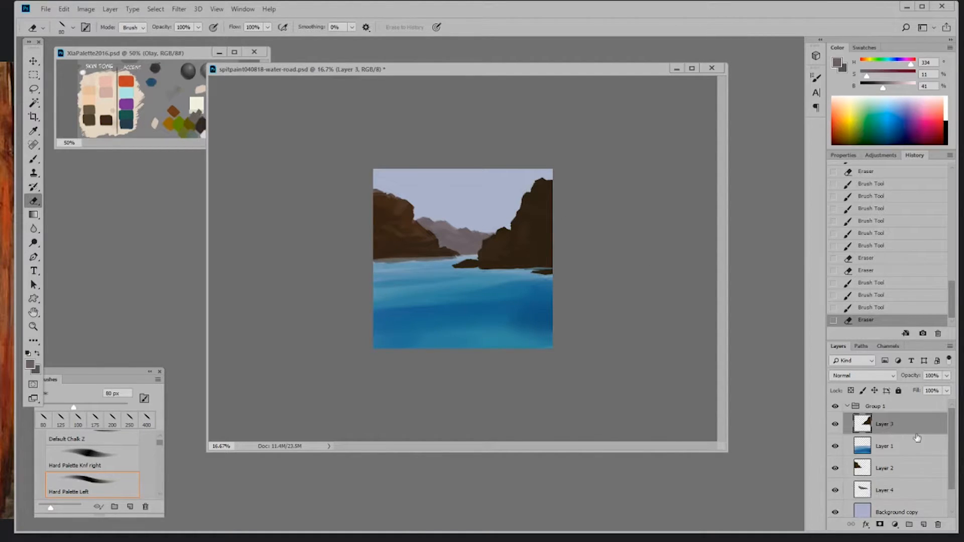
click(923, 524)
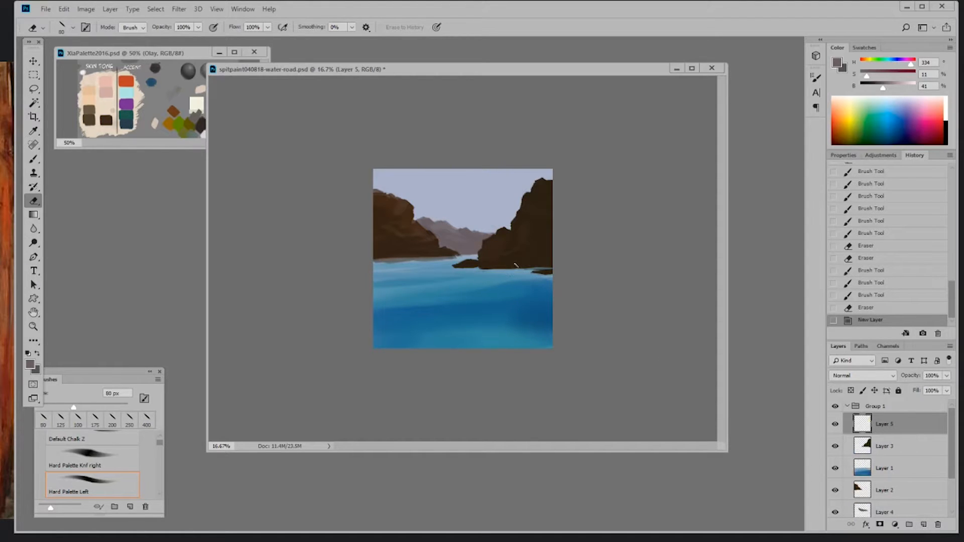
key(alt)
key(b)
alt+click(547, 239)
drag(896, 81, 899, 78)
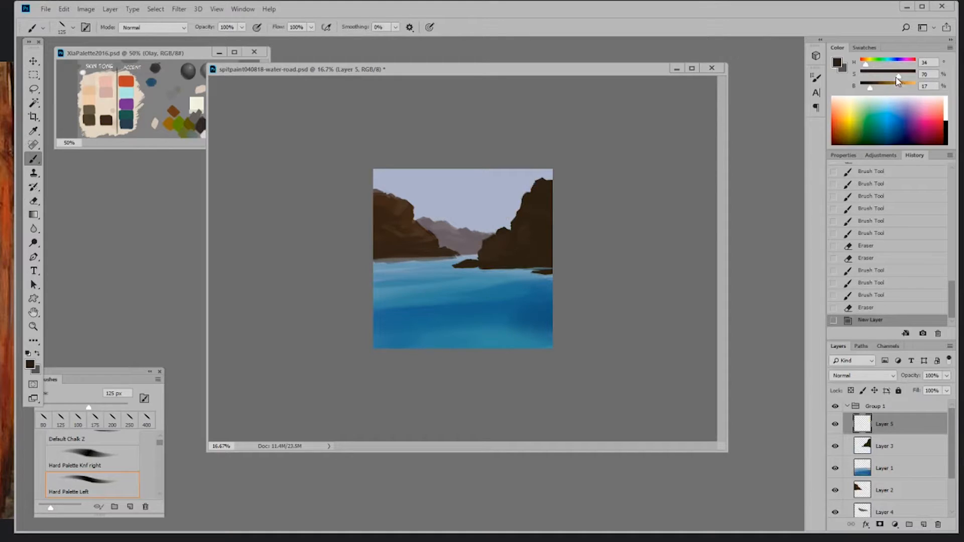
- Paint a low dark rock rising from the water in the painting's lower-left foreground, enlarging the brush to 200 px
mouse_move(380, 313)
mouse_down()
mouse_move(365, 326)
mouse_move(381, 322)
mouse_move(379, 310)
mouse_move(395, 324)
mouse_move(377, 328)
mouse_move(421, 325)
mouse_up()
key(bracketright)
key(bracketright)
key(bracketright)
key(bracketright)
key(bracketright)
key(bracketleft)
key(bracketleft)
mouse_move(412, 319)
mouse_down()
mouse_move(423, 326)
mouse_move(411, 324)
mouse_up()
mouse_move(397, 331)
mouse_down()
mouse_move(430, 330)
mouse_move(405, 323)
mouse_up()
- Lower the brown's brightness to 13% and paint a small outlying rock beyond the foreground rock with a smaller brush
drag(869, 90, 868, 90)
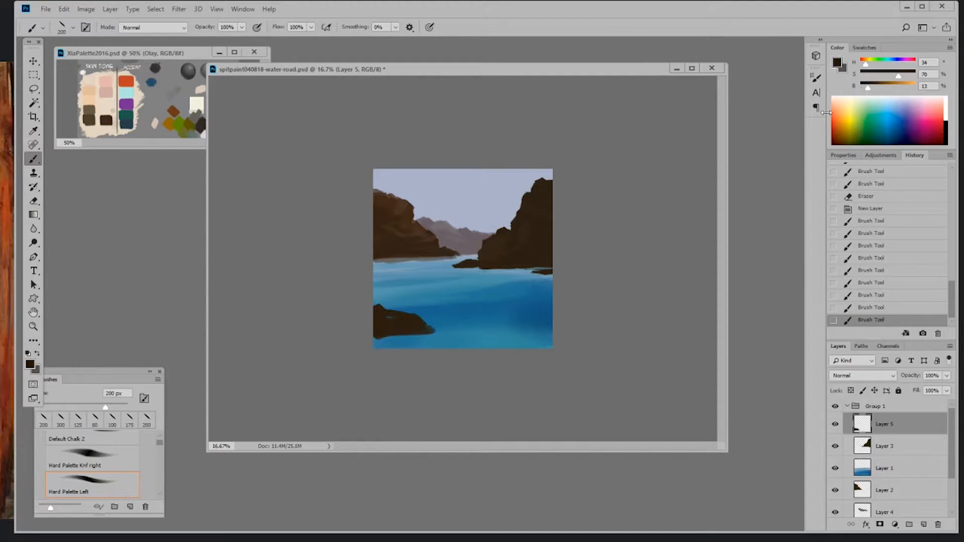
key(bracketleft)
key(bracketleft)
mouse_move(401, 315)
mouse_down()
mouse_move(378, 329)
mouse_move(417, 326)
mouse_move(365, 331)
mouse_move(403, 330)
mouse_move(420, 315)
mouse_move(442, 312)
mouse_up()
- Shape the outlying rock and the tip of the foreground rock with a small eraser
key(bracketleft)
key(bracketleft)
key(bracketleft)
key(e)
key(bracketleft)
drag(432, 312, 453, 318)
mouse_move(427, 326)
mouse_down()
mouse_move(438, 330)
mouse_move(418, 335)
mouse_move(435, 330)
mouse_up()
- Switch the brush to Hard Palette Knf right and paint over the foreground rock's tip and the small rocks beside it
key(b)
right_click(441, 328)
click(556, 435)
key(bracketright)
key(bracketright)
key(bracketright)
key(bracketright)
key(bracketright)
drag(428, 327, 426, 326)
drag(418, 320, 435, 329)
- Erase around the small outlying rocks and along the foreground rock's lower edge, finishing with a smaller eraser
key(e)
mouse_move(435, 329)
mouse_down()
mouse_move(447, 324)
mouse_move(428, 311)
mouse_move(447, 311)
mouse_up()
key(b)
key(e)
mouse_move(444, 312)
mouse_down()
mouse_move(457, 318)
mouse_move(405, 336)
mouse_up()
key(bracketleft)
key(bracketleft)
key(bracketleft)
mouse_move(402, 339)
mouse_down()
mouse_move(375, 339)
mouse_move(386, 337)
mouse_up()
key(b)
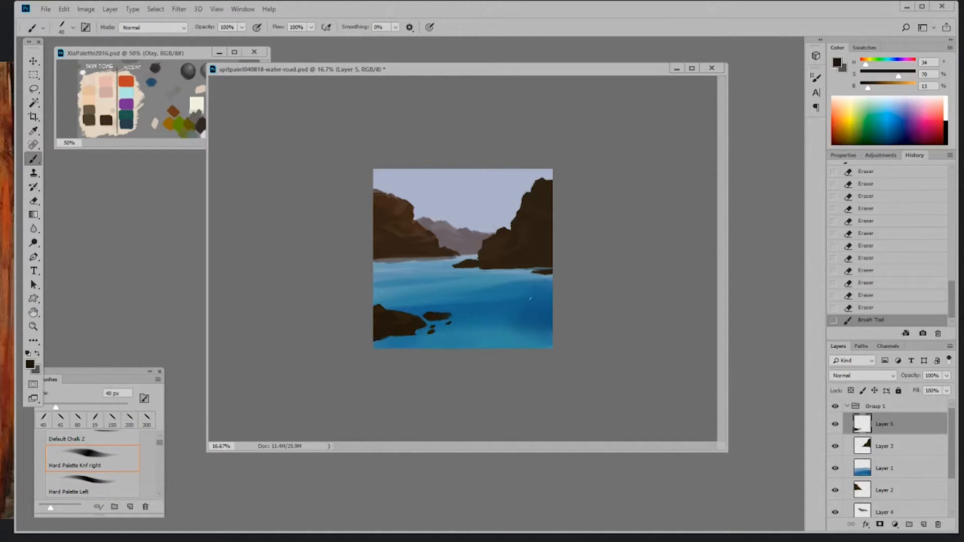
- Add a new layer above the water on Layer 1 and sample the pale sky colour for painting foam
click(886, 468)
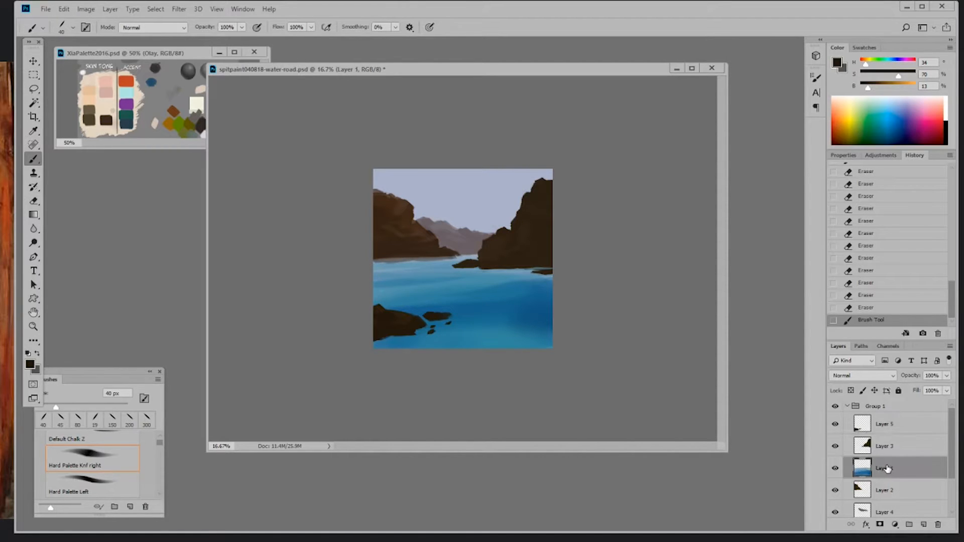
click(925, 529)
alt+click(499, 220)
drag(908, 87, 907, 86)
- Switch to the Hard Palette Left brush at 100 px and paint a pale foam band around the foreground rocks and out across the water
right_click(660, 314)
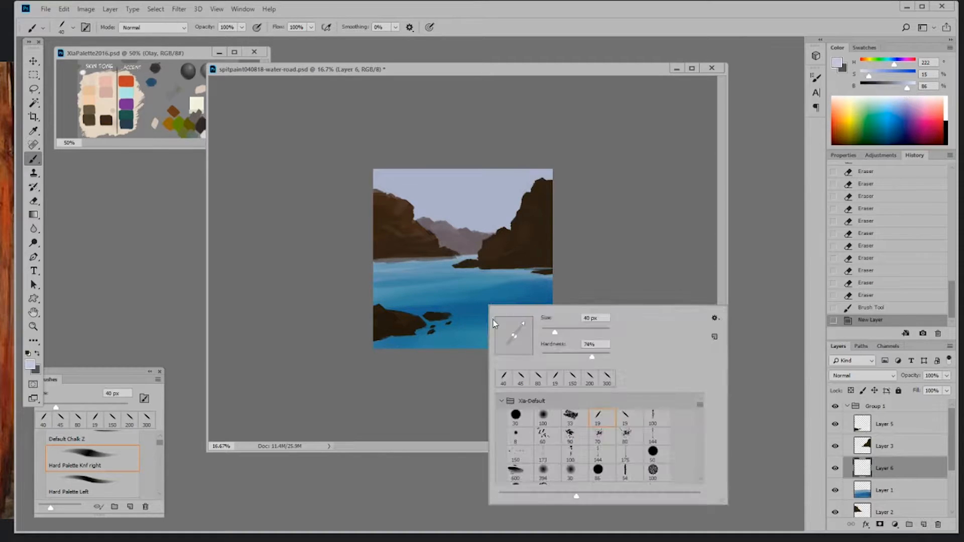
click(628, 282)
right_click(604, 334)
click(652, 440)
click(628, 289)
key(bracketright)
key(bracketright)
key(bracketright)
key(bracketright)
key(bracketright)
key(bracketright)
key(bracketright)
key(bracketright)
key(bracketright)
key(bracketright)
key(bracketright)
key(bracketright)
mouse_move(430, 335)
mouse_down()
mouse_move(377, 346)
mouse_move(496, 317)
mouse_up()
drag(417, 315, 517, 318)
mouse_move(464, 327)
mouse_down()
mouse_move(524, 318)
mouse_move(485, 315)
mouse_up()
mouse_move(424, 312)
mouse_down()
mouse_move(455, 309)
mouse_move(398, 310)
mouse_move(535, 307)
mouse_up()
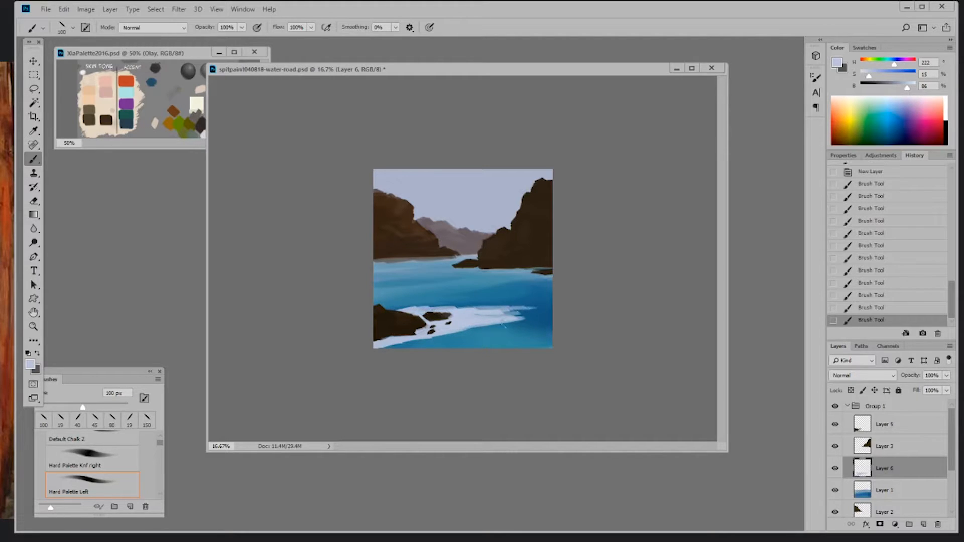
- Enlarge the brush to 175 px and extend the foam band to the canvas edge, sampling pale tones from the foam
key(bracketright)
key(bracketright)
key(bracketright)
drag(464, 316, 571, 304)
alt+click(546, 308)
alt+click(512, 306)
mouse_move(489, 317)
mouse_down()
mouse_move(544, 322)
mouse_move(552, 308)
mouse_up()
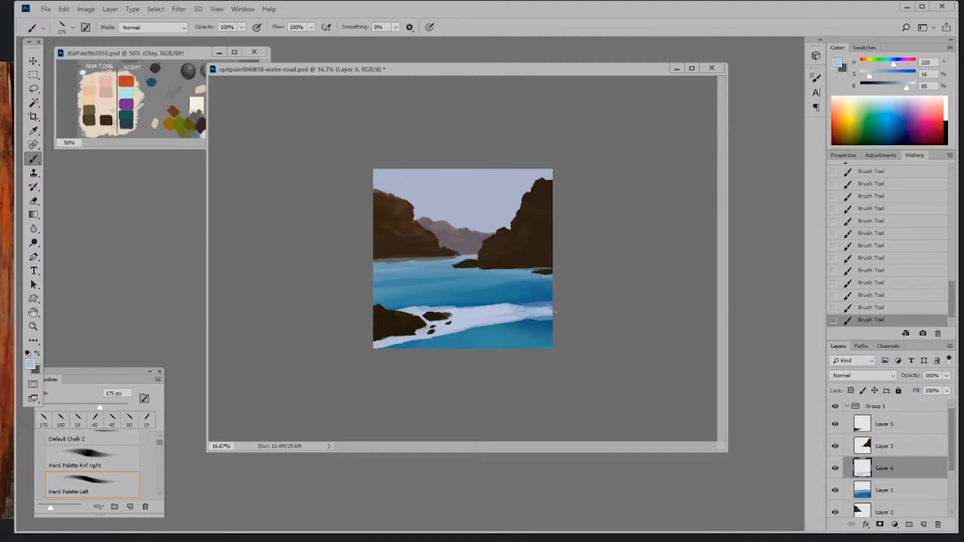
- Switch to Hard Palette Knf right at 19 px, add a thin streak at the foam band's far end and trim it with the eraser
right_click(534, 300)
double_click(651, 376)
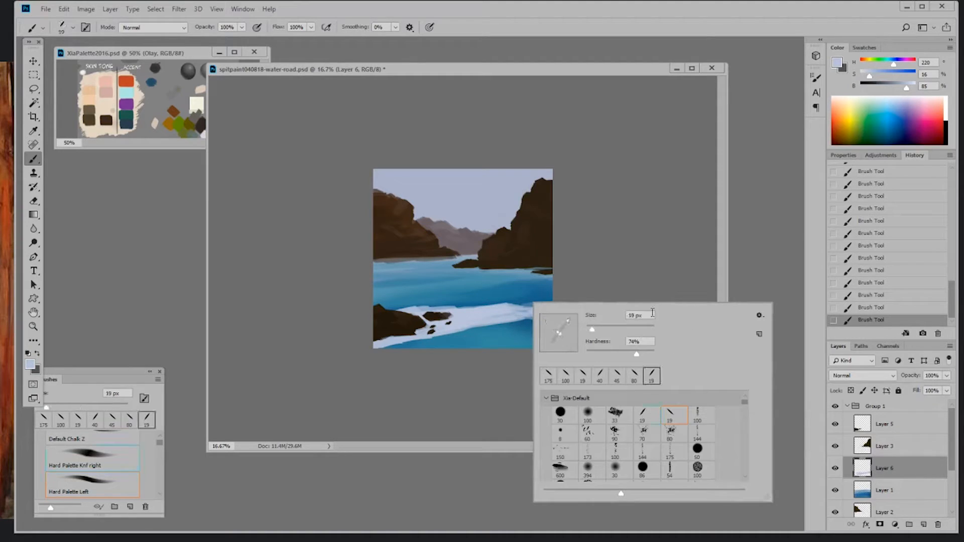
drag(532, 301, 546, 298)
key(e)
mouse_move(522, 304)
mouse_down()
mouse_move(503, 315)
mouse_move(520, 303)
mouse_move(503, 305)
mouse_up()
- Paint foam patches along the lower edge of the water and carve their shapes with a 45 px eraser
key(b)
mouse_move(484, 338)
mouse_down()
mouse_move(439, 348)
mouse_move(531, 345)
mouse_up()
key(bracketright)
key(bracketright)
key(bracketright)
key(bracketright)
key(e)
drag(527, 342, 530, 342)
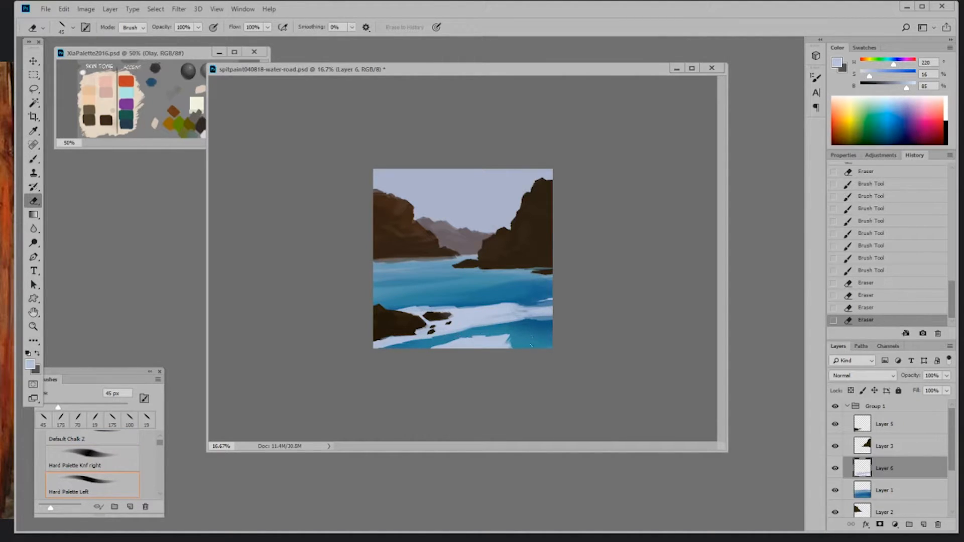
- Paint more foam into the water's lower right corner and erase blue gaps through it
key(b)
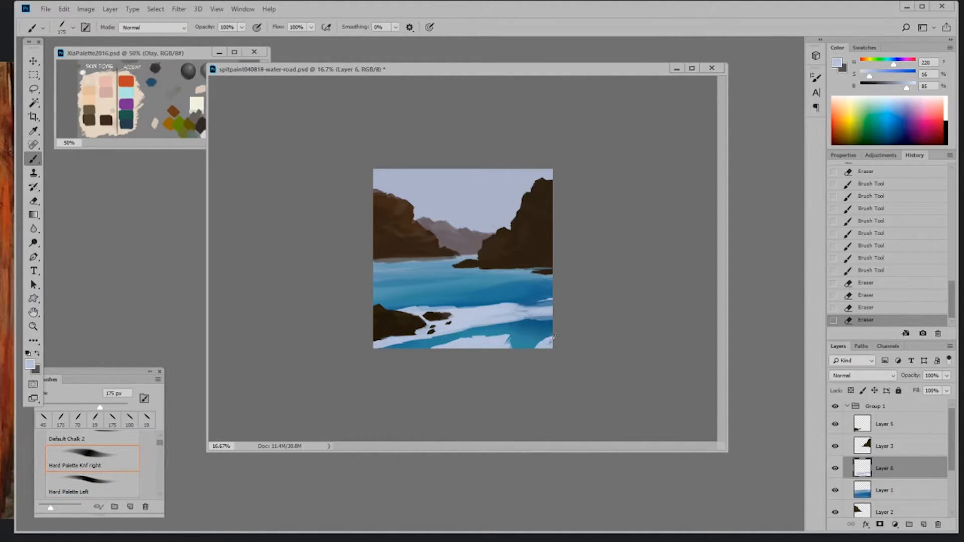
mouse_move(550, 338)
mouse_down()
mouse_move(522, 346)
mouse_move(534, 340)
mouse_up()
right_click(546, 343)
click(655, 455)
click(635, 323)
key(e)
drag(536, 338, 545, 336)
drag(524, 340, 521, 343)
drag(529, 339, 532, 340)
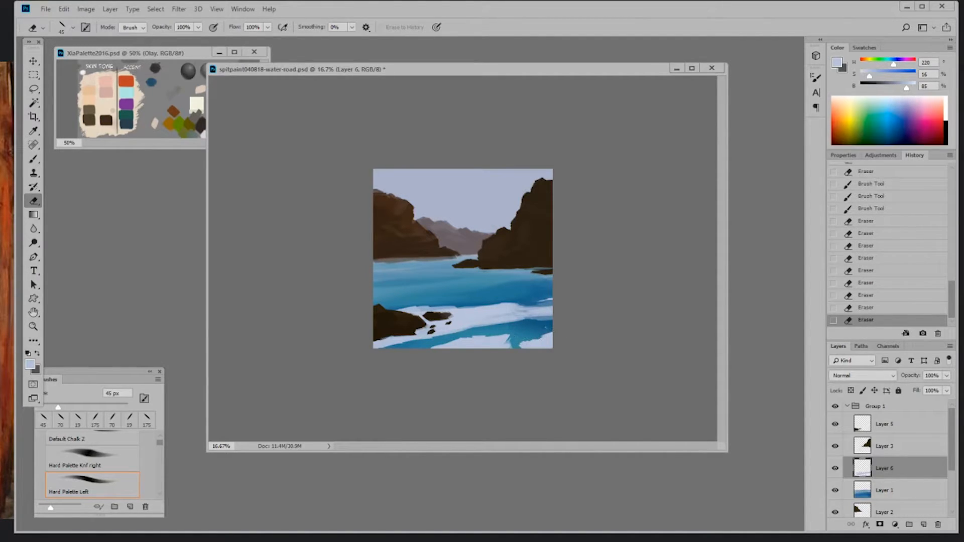
- Enlarge the brush and paint a horizontal foam band across the middle of the water, starting from the canvas's left edge
key(b)
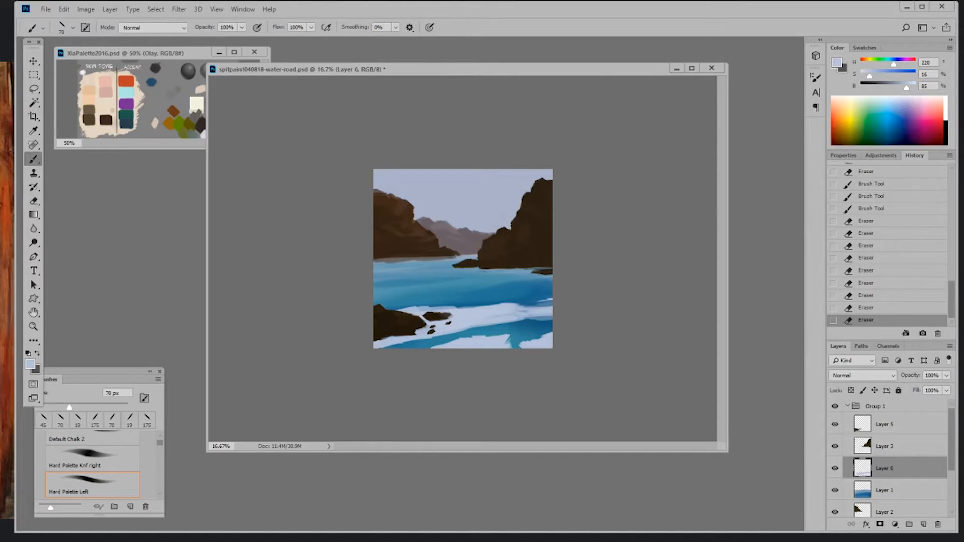
key(bracketright)
key(bracketright)
key(bracketright)
key(bracketright)
key(bracketright)
mouse_move(373, 286)
mouse_down()
mouse_move(468, 284)
mouse_move(393, 280)
mouse_move(512, 281)
mouse_up()
- Reduce the brush to 50 px and paint foam streaks across the mid-water below the right headland, finishing at 40 px
key(bracketleft)
key(bracketleft)
key(bracketleft)
key(bracketleft)
key(bracketleft)
key(bracketleft)
key(bracketleft)
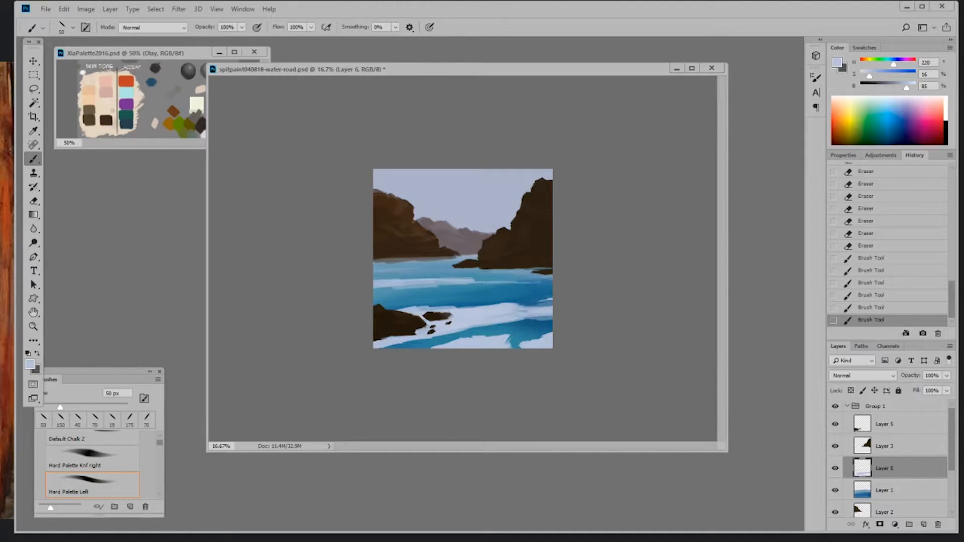
mouse_move(484, 283)
mouse_down()
mouse_move(510, 285)
mouse_move(515, 296)
mouse_move(524, 296)
mouse_move(506, 295)
mouse_move(567, 291)
mouse_move(547, 296)
mouse_up()
key(bracketleft)
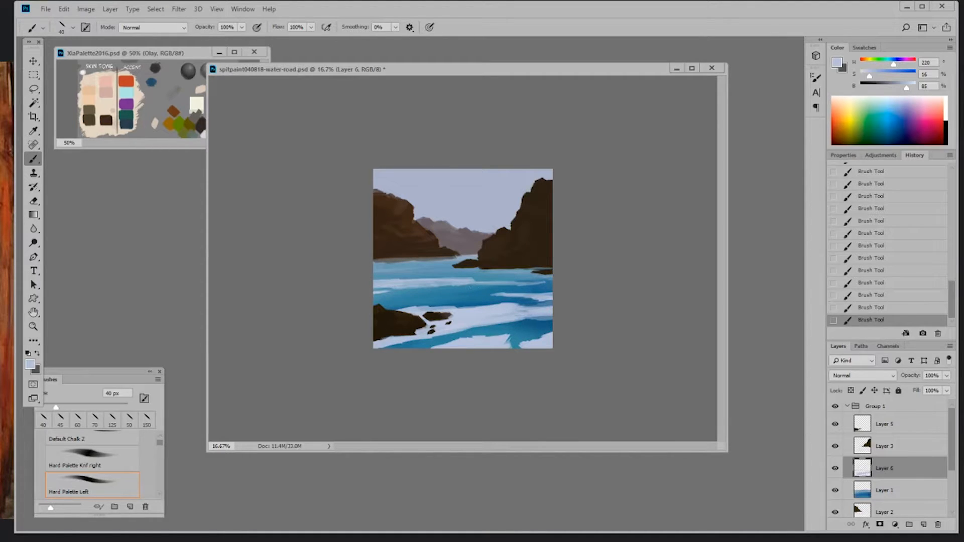
- Switch to the Hard Palette Knf right brush and add a thin foam streak just below the right headland's outlying rock
right_click(550, 286)
click(657, 396)
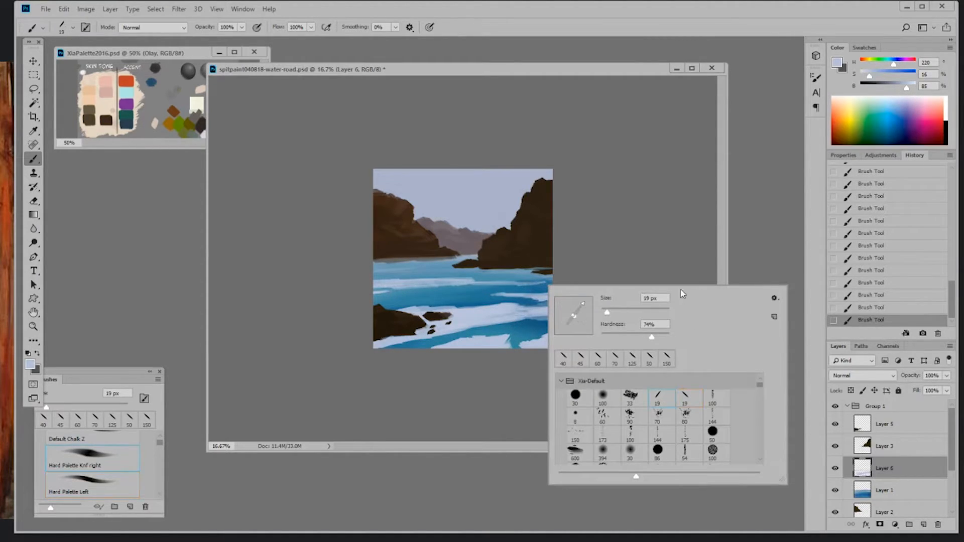
key(bracketright)
key(bracketright)
key(bracketright)
key(bracketright)
key(bracketright)
key(bracketright)
drag(545, 283, 521, 285)
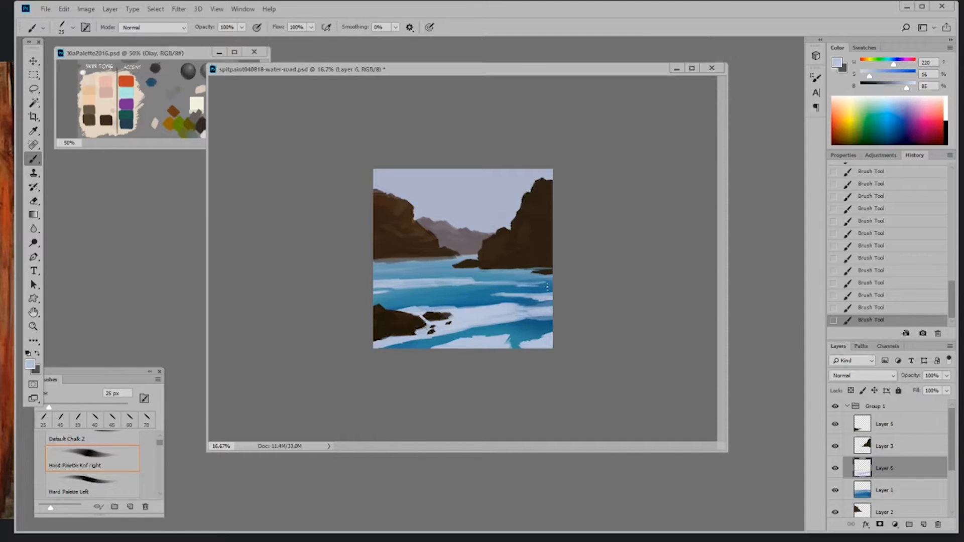
- Erase around the thin foam streak below the right headland to taper it, enlarging the eraser to 45 px
key(e)
drag(547, 284, 532, 284)
drag(546, 284, 533, 284)
drag(545, 283, 533, 285)
right_click(532, 286)
drag(546, 284, 516, 283)
click(643, 401)
key(bracketright)
key(bracketright)
key(bracketright)
key(bracketright)
key(bracketright)
drag(526, 283, 505, 281)
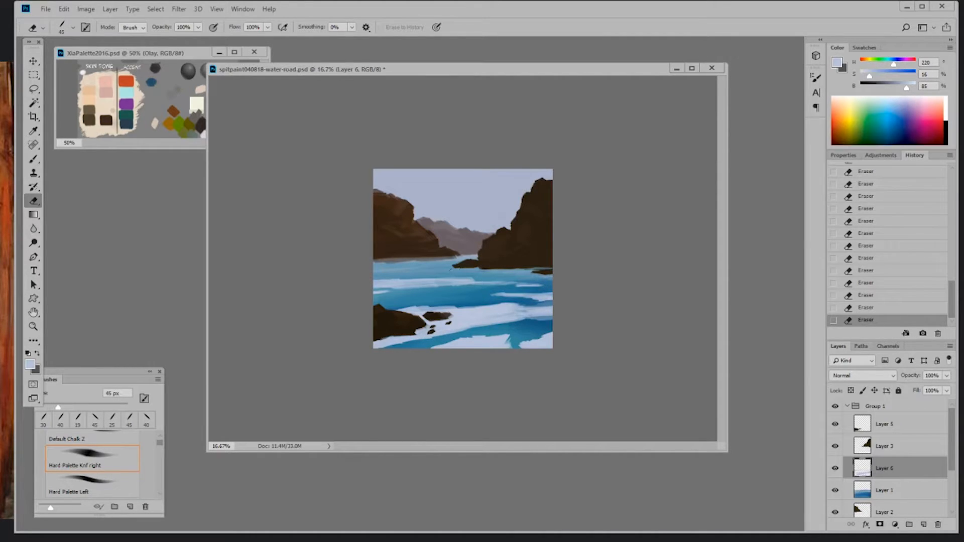
- Paint thin foam streaks across the distant water in front of the right headland, reducing the brush from 60 to 30 px
key(b)
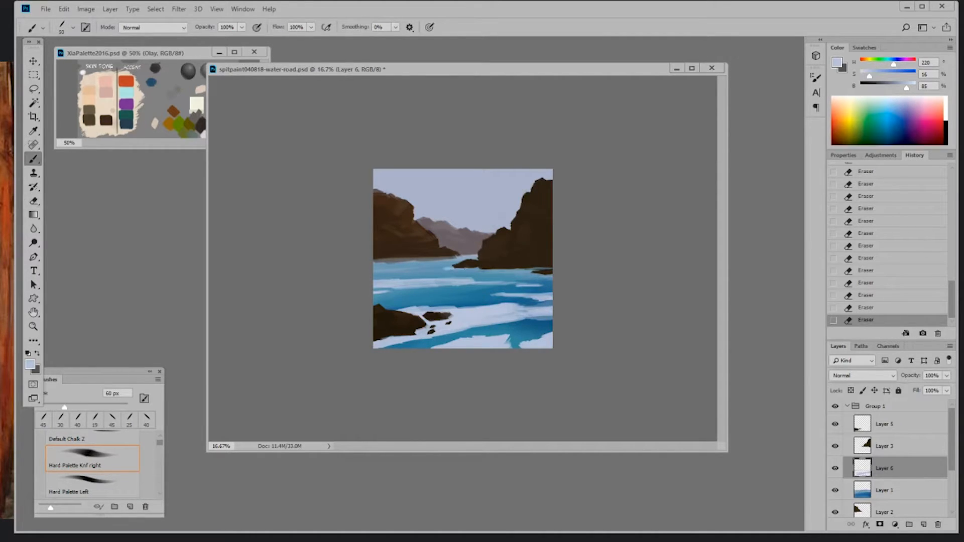
mouse_move(437, 270)
mouse_down()
mouse_move(552, 275)
mouse_move(488, 277)
mouse_move(508, 276)
mouse_up()
key(bracketleft)
key(bracketleft)
key(bracketleft)
mouse_move(494, 274)
mouse_down()
mouse_move(411, 271)
mouse_move(425, 270)
mouse_up()
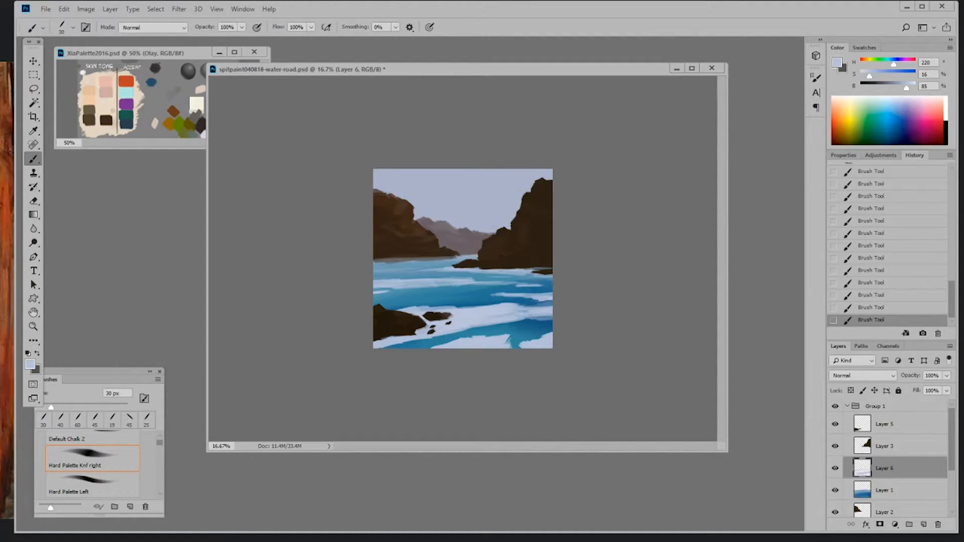
- Outline the strip of distant water along the left headland's base with the Polygonal Lasso
right_click(514, 351)
key(Escape)
key(l)
right_click(36, 90)
click(70, 99)
click(368, 269)
click(401, 269)
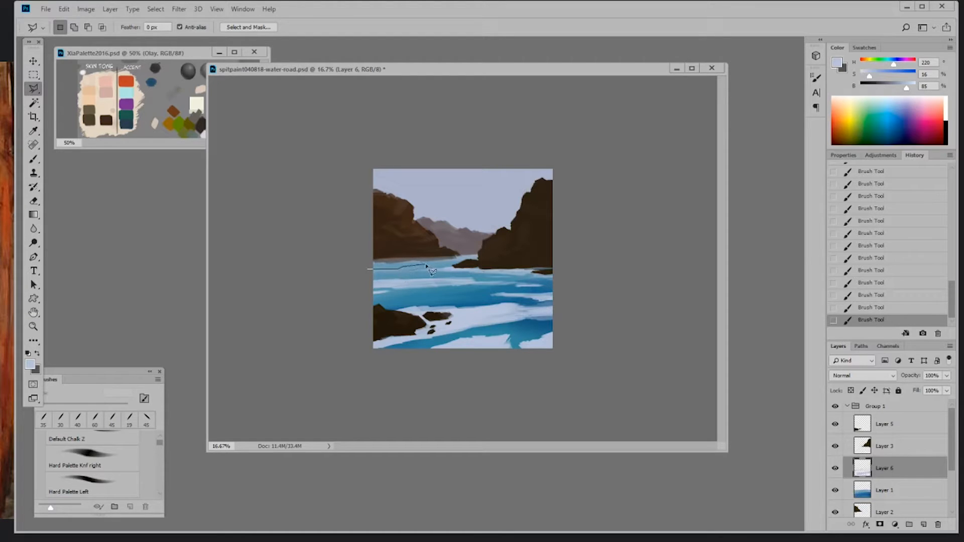
click(493, 259)
click(372, 258)
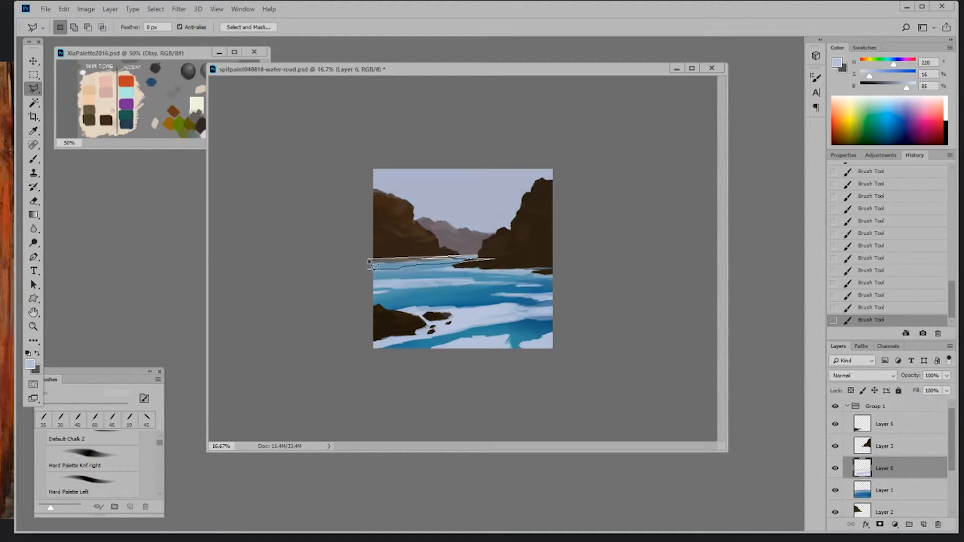
click(369, 269)
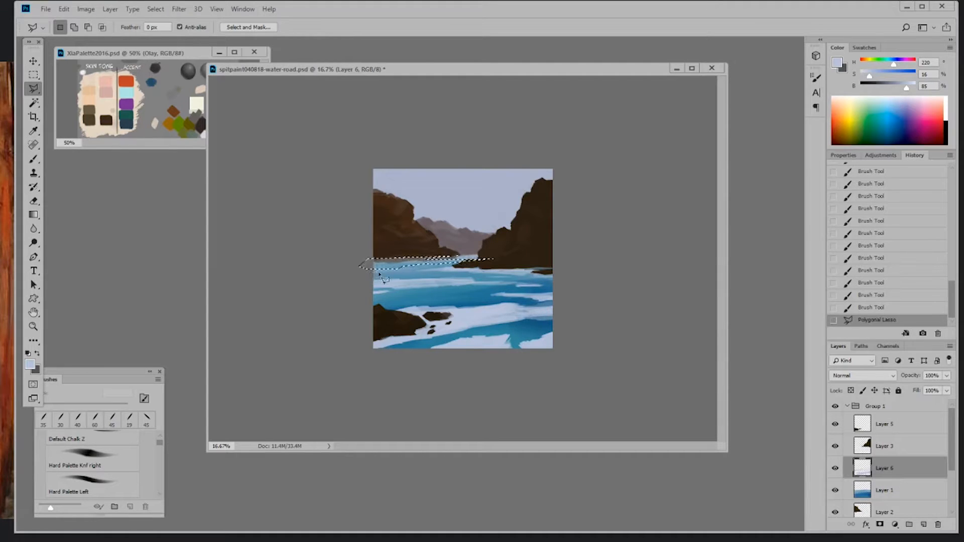
- Paint pale foam inside the selected shoreline strip with Hard Palette Left at 300 px, and deselect it
key(b)
right_click(551, 401)
click(609, 410)
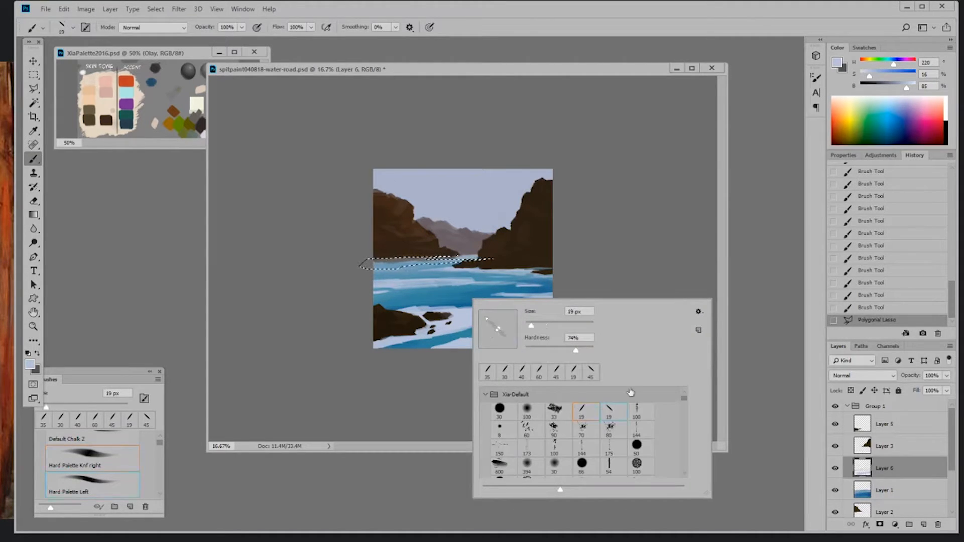
click(667, 289)
key(bracketright)
key(bracketright)
key(bracketright)
key(bracketright)
key(bracketright)
key(bracketright)
key(bracketright)
key(bracketright)
key(bracketright)
key(bracketright)
key(bracketright)
key(bracketright)
key(bracketright)
key(bracketright)
key(bracketright)
key(bracketright)
key(bracketright)
key(bracketright)
drag(374, 263, 492, 257)
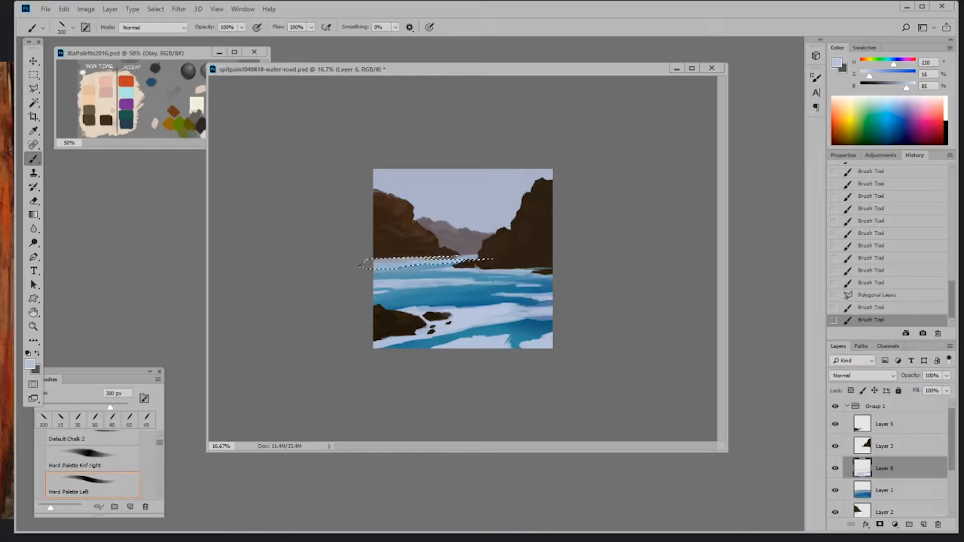
key(ctrl+d)
- Touch up the foam at the left end of the shoreline strip and reduce the brush to 80 px
mouse_move(372, 262)
mouse_down()
mouse_move(424, 258)
mouse_move(380, 261)
mouse_up()
key(bracketleft)
key(bracketleft)
key(bracketleft)
key(bracketleft)
key(bracketleft)
key(bracketleft)
key(bracketleft)
key(bracketleft)
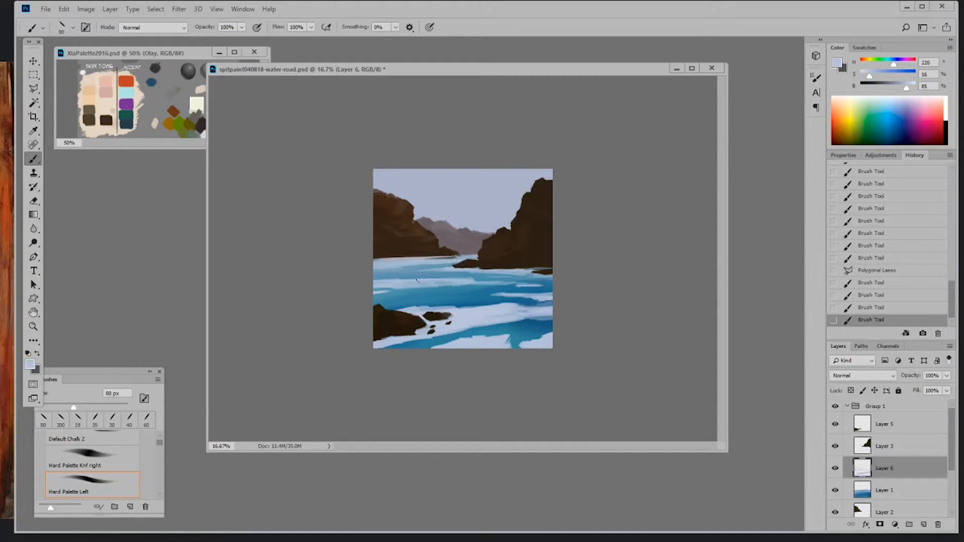
- Outline the mid-water foam band with the Polygonal Lasso, tapering the selection toward the right side of the water
key(l)
click(372, 278)
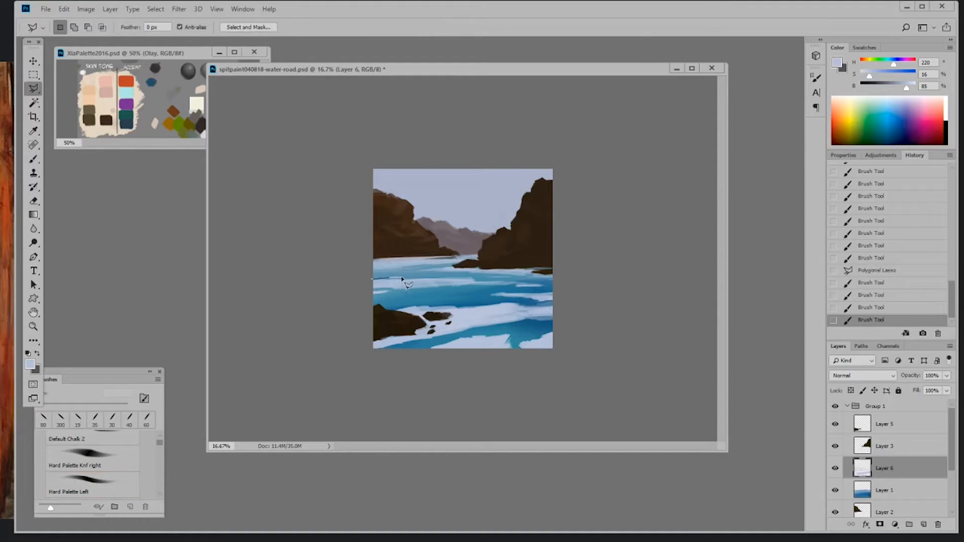
click(474, 280)
click(523, 282)
click(452, 287)
click(439, 285)
click(370, 290)
click(372, 278)
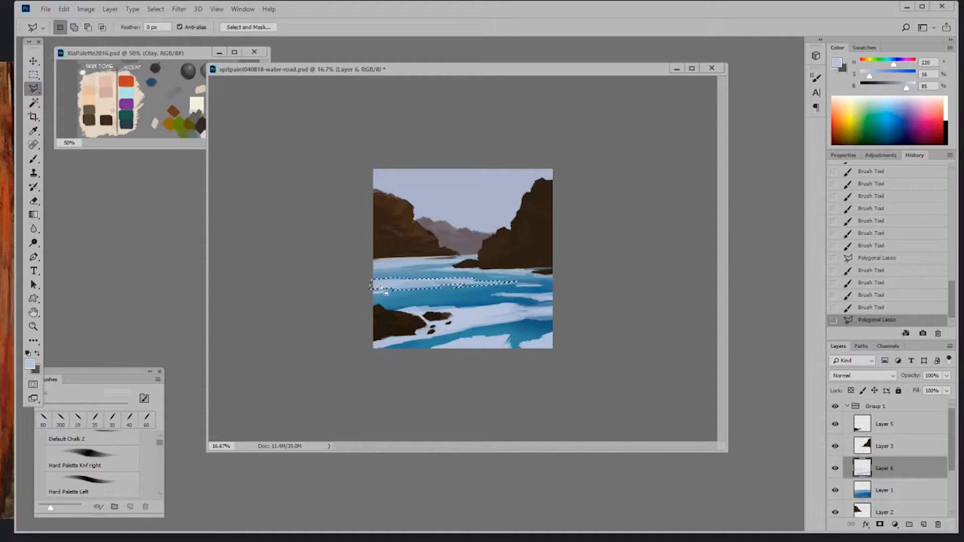
- Paint pale foam inside the mid-water selection with Hard Palette Left at 600 px, and blend it with sampled blues at 90 px
key(b)
drag(381, 285, 457, 284)
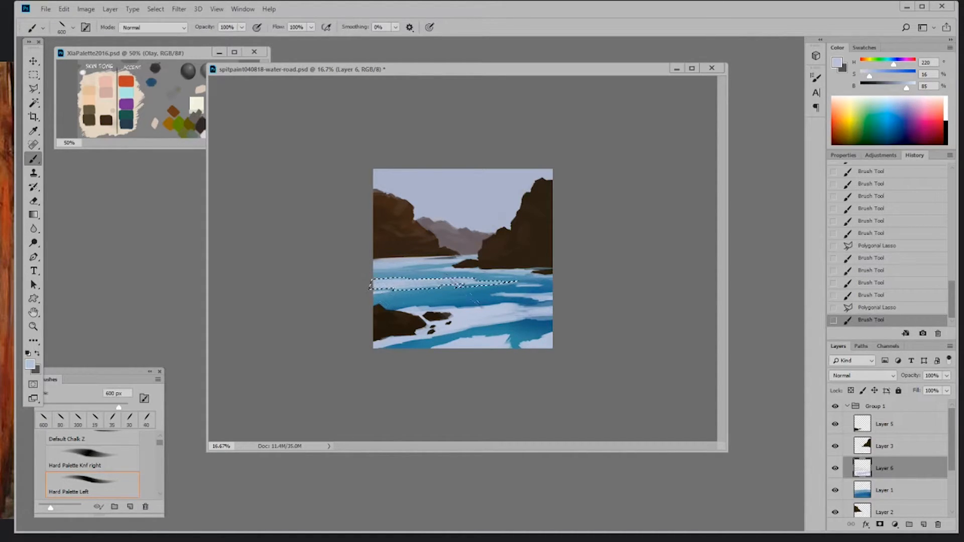
alt+click(452, 281)
key(ctrl+h)
mouse_move(443, 282)
mouse_down()
mouse_move(477, 282)
mouse_move(419, 283)
mouse_up()
alt+click(479, 274)
alt+click(470, 278)
mouse_move(451, 282)
mouse_down()
mouse_move(501, 283)
mouse_move(415, 287)
mouse_up()
drag(435, 285, 402, 282)
alt+click(417, 278)
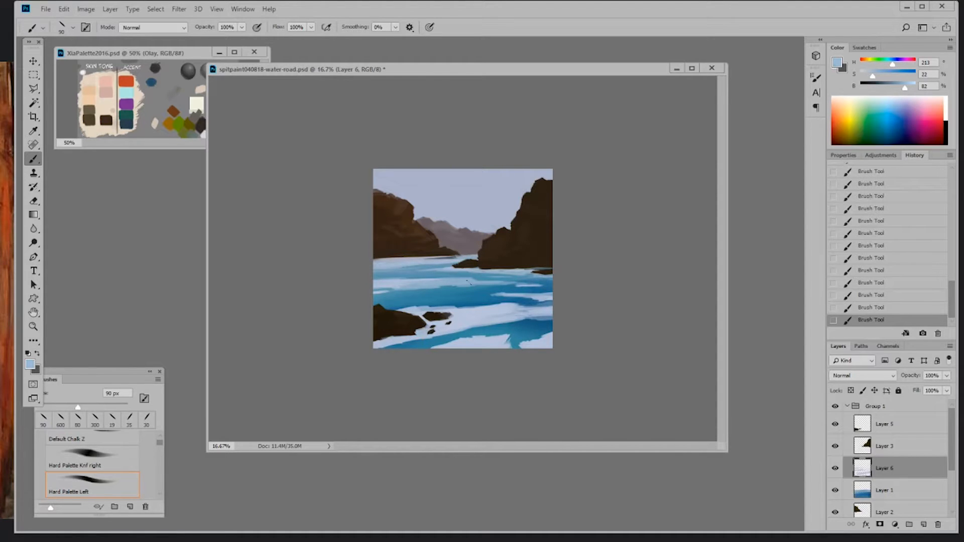
- Break up the mid-water foam band with sampled blues using Sampled Brush 2 12 at 50 px, and deselect it
right_click(480, 277)
click(589, 405)
click(643, 261)
key(bracketleft)
key(bracketleft)
alt+click(466, 282)
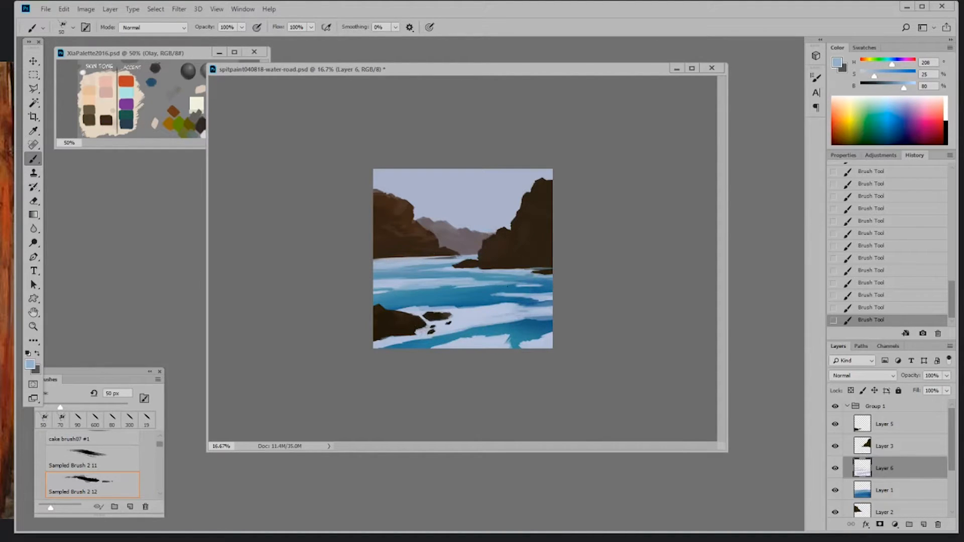
alt+click(417, 283)
alt+click(414, 281)
alt+click(494, 278)
drag(518, 281, 370, 284)
key(l)
key(ctrl+d)
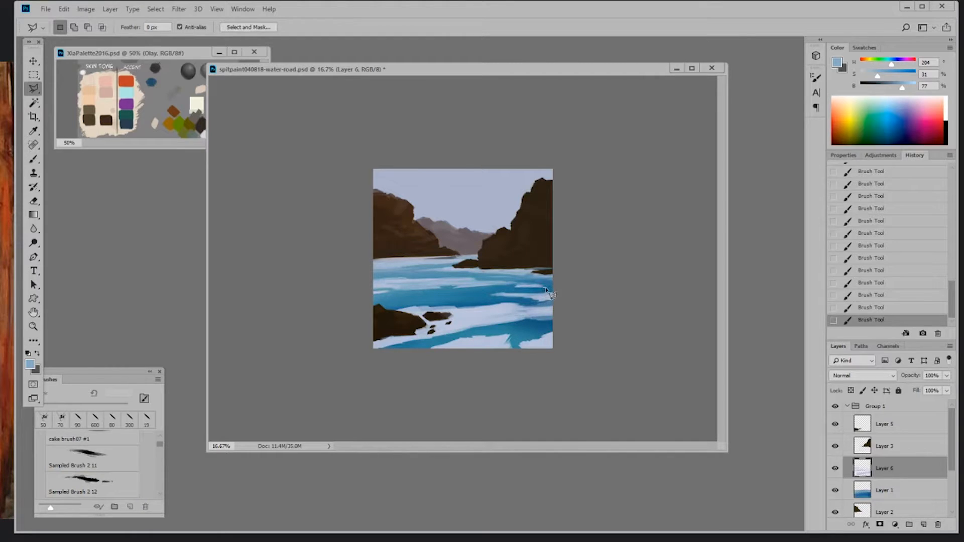
- Outline two thin foam strips at the right edge of the water with the Polygonal Lasso, adding the second to the first selection
mouse_move(566, 285)
mouse_down()
mouse_move(509, 289)
mouse_move(522, 291)
mouse_up()
key(shift)
click(470, 294)
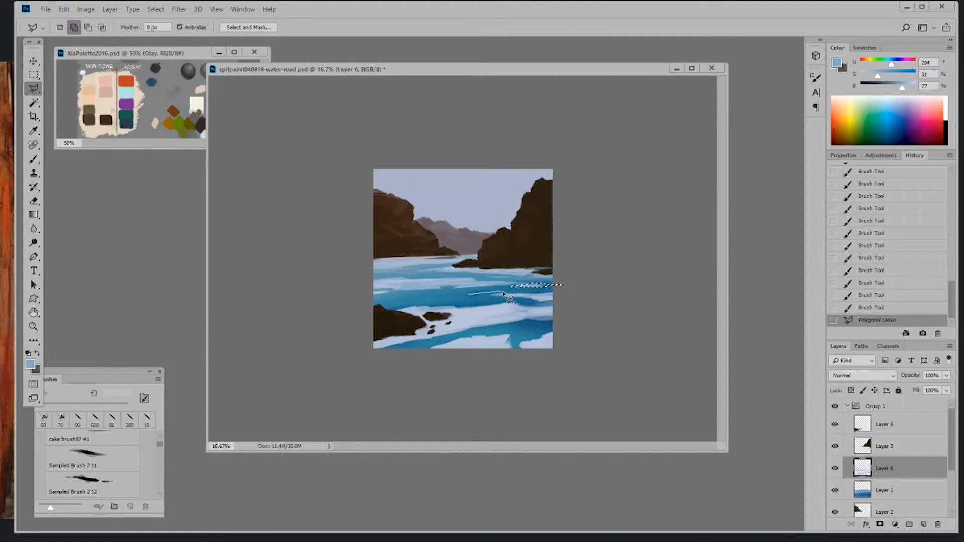
click(508, 293)
click(523, 293)
click(540, 294)
click(562, 292)
click(565, 297)
click(553, 300)
click(467, 297)
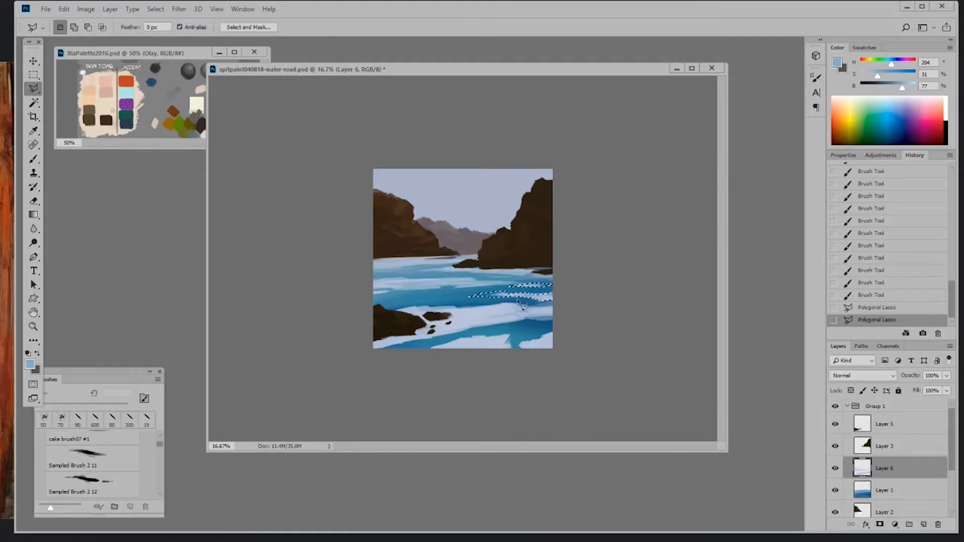
- Hide the selection outline and paint inside the right-hand foam strips with Hard Palette Left at 175 px
key(b)
key(ctrl+h)
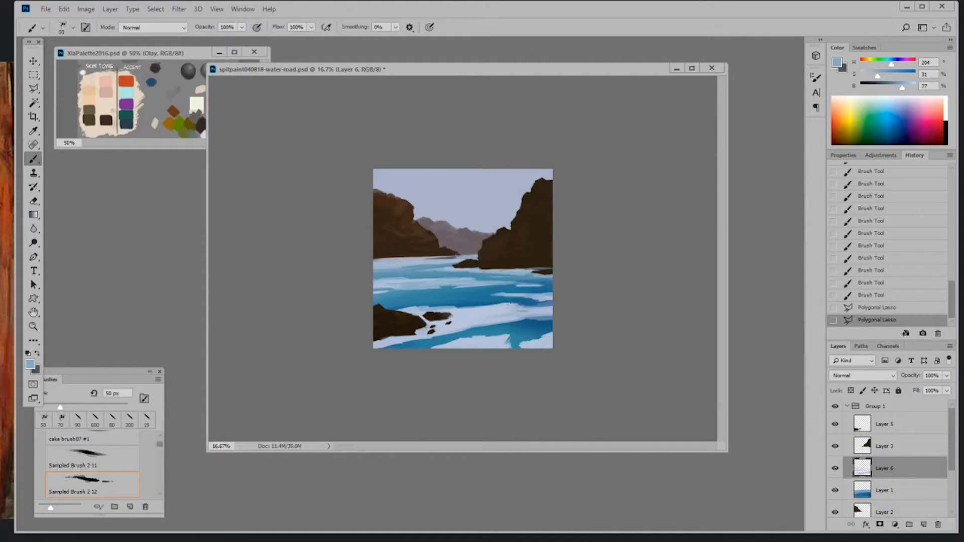
right_click(503, 307)
click(624, 422)
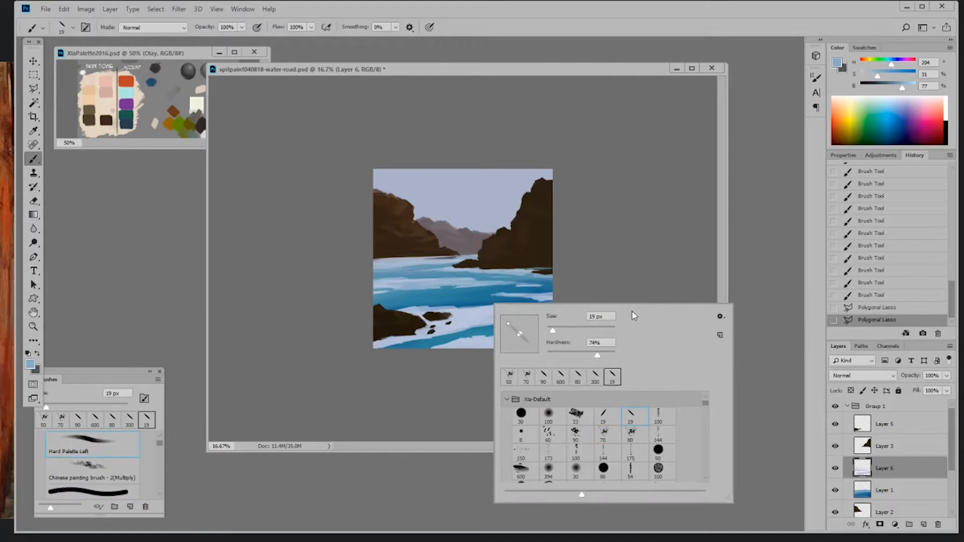
click(581, 279)
key(bracketright)
key(bracketright)
key(bracketright)
key(bracketright)
key(bracketright)
key(bracketright)
key(bracketright)
key(bracketright)
mouse_move(507, 296)
mouse_down()
mouse_move(472, 296)
mouse_move(542, 301)
mouse_up()
- Blend sampled water and foam colors into the right-hand foam strips with the brush reduced to 125 px
key(bracketleft)
key(bracketleft)
alt+click(496, 294)
alt+click(522, 301)
drag(527, 301, 548, 296)
alt+click(532, 296)
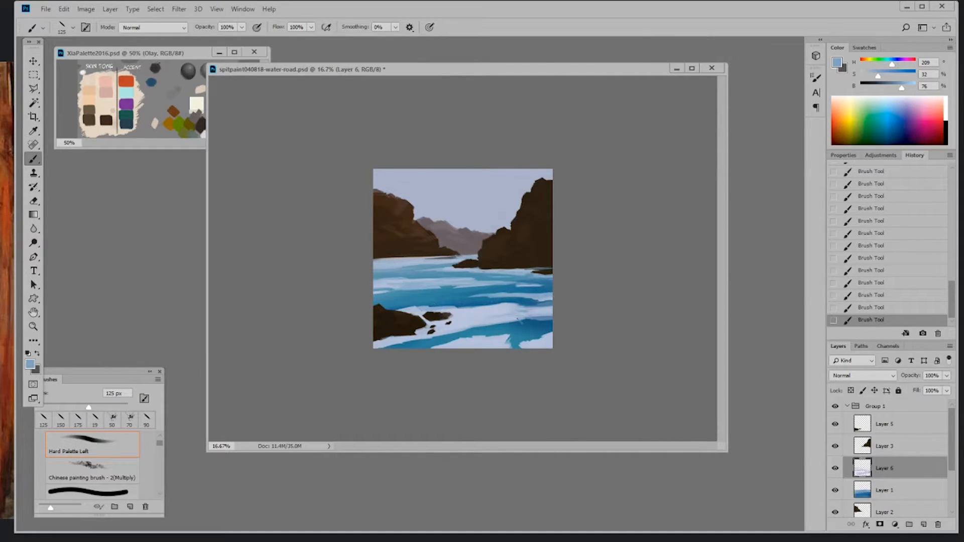
- Outline a narrow foam strip in the water just above the foreground rocks with the Polygonal Lasso
key(l)
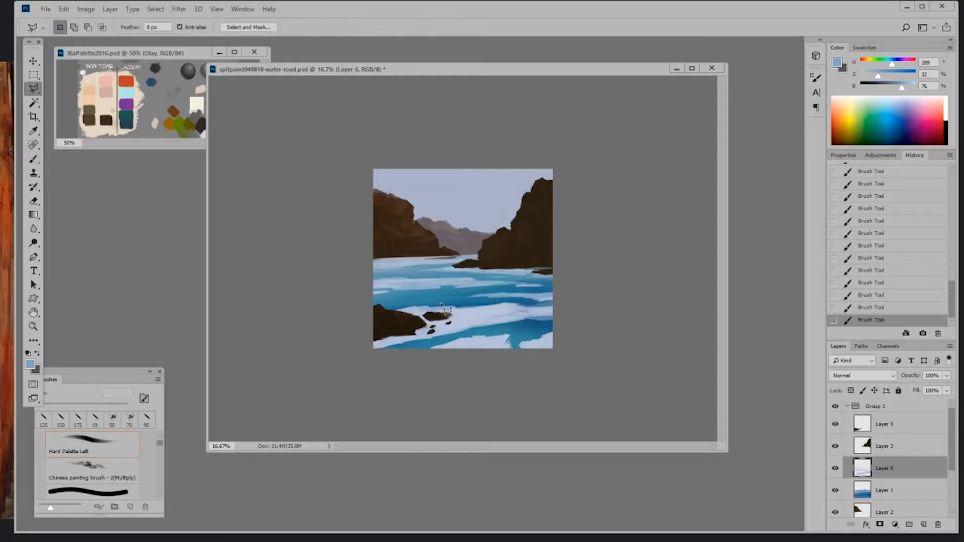
click(388, 304)
click(408, 302)
click(417, 302)
click(452, 300)
click(451, 302)
click(456, 301)
click(415, 305)
click(404, 309)
click(385, 309)
double_click(402, 304)
- Paint pale foam inside the strip above the foreground rocks, reducing the brush to 100 px, and deselect it
key(b)
drag(389, 306, 450, 301)
key([)
alt+click(417, 308)
drag(387, 308, 447, 302)
drag(392, 308, 452, 301)
key(ctrl+d)
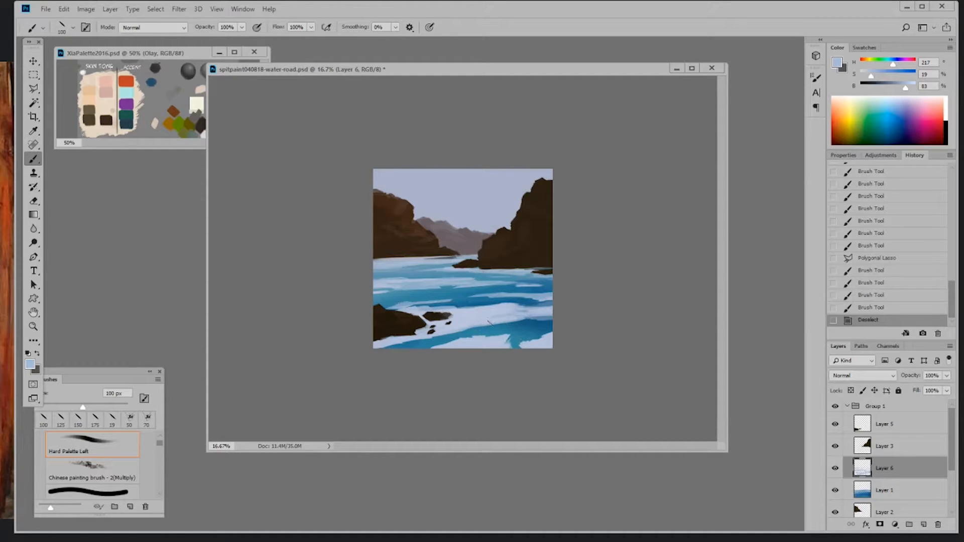
- Erase along the lower edge of the large foreground foam band with Hard Palette Knf right at about 45 px
key(e)
right_click(497, 321)
click(620, 441)
click(515, 326)
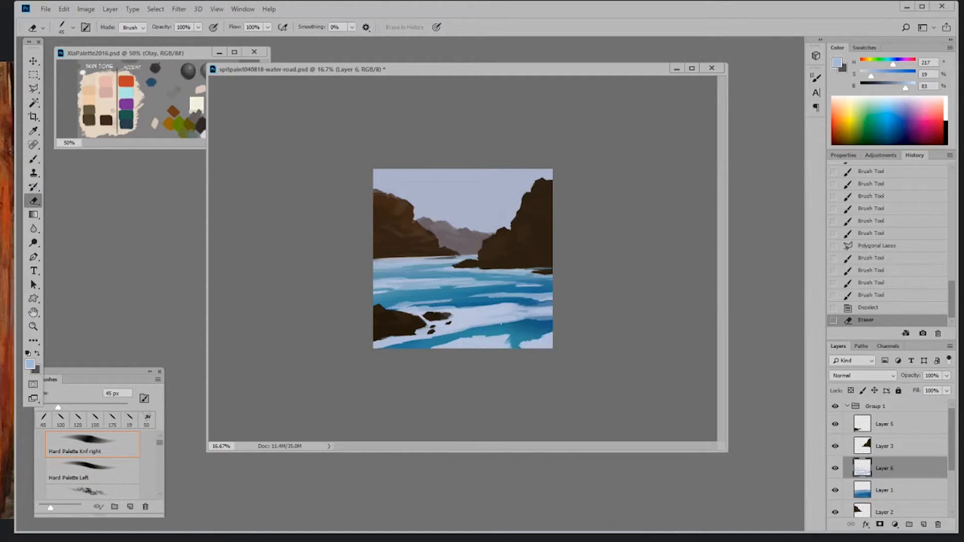
key([)
click(481, 322)
key(])
click(463, 326)
click(454, 329)
click(459, 327)
click(506, 337)
- Erase fine gaps in the foreground foam with Default Hard round at 8 px, and revert the last four erasures
right_click(503, 327)
click(534, 435)
click(577, 311)
key(bracketleft)
key(bracketleft)
key(bracketleft)
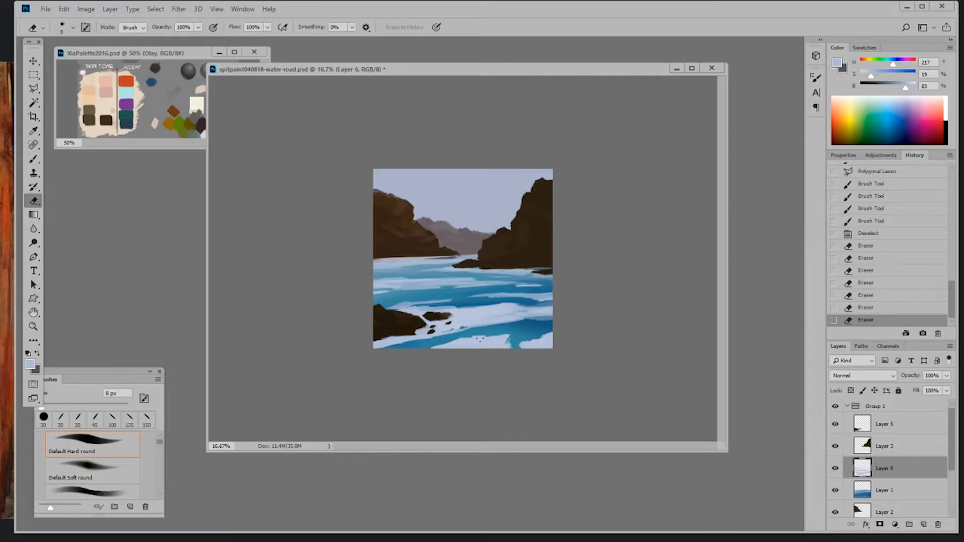
click(447, 331)
click(449, 330)
click(444, 332)
click(454, 329)
click(457, 330)
click(465, 331)
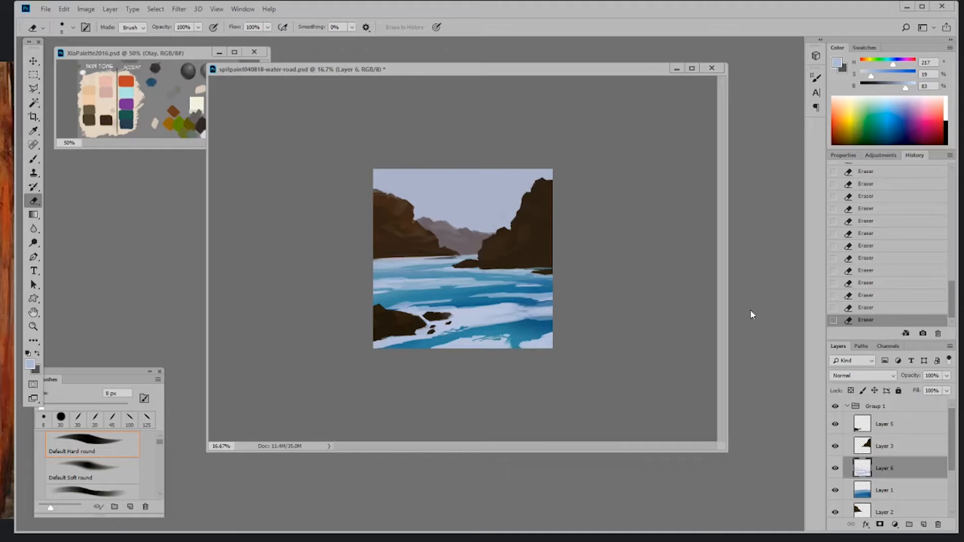
click(884, 296)
click(873, 273)
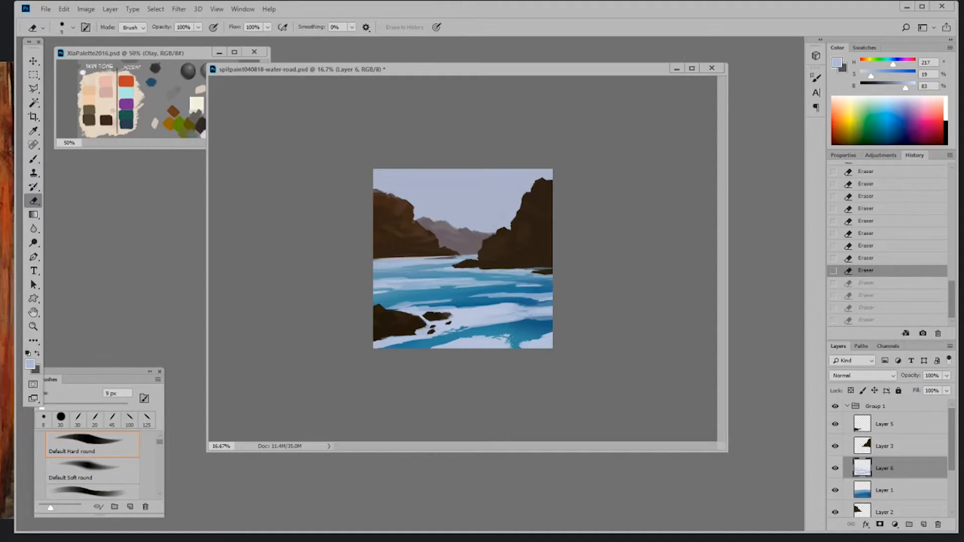
- Carve into the foam at the bottom edge of the painting with the Eraser, using Hard Palette Left up to 45 px
right_click(514, 340)
click(630, 450)
drag(499, 342, 512, 343)
key(bracketright)
key(bracketright)
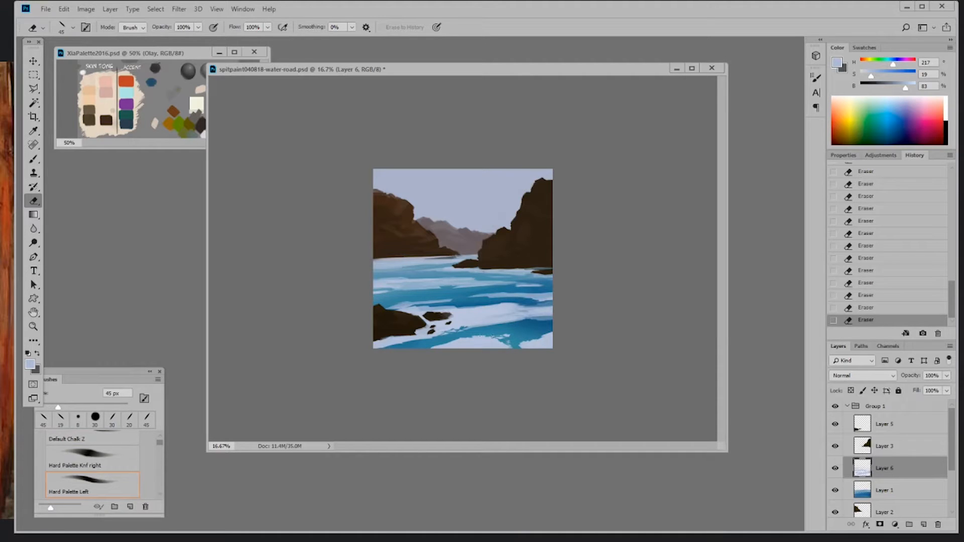
right_click(535, 372)
click(445, 341)
- Roughen the bottom foam edges with the Eraser at 35 px, using Hard Palette Knf right and switching to Hard Palette Left
right_click(486, 348)
click(595, 458)
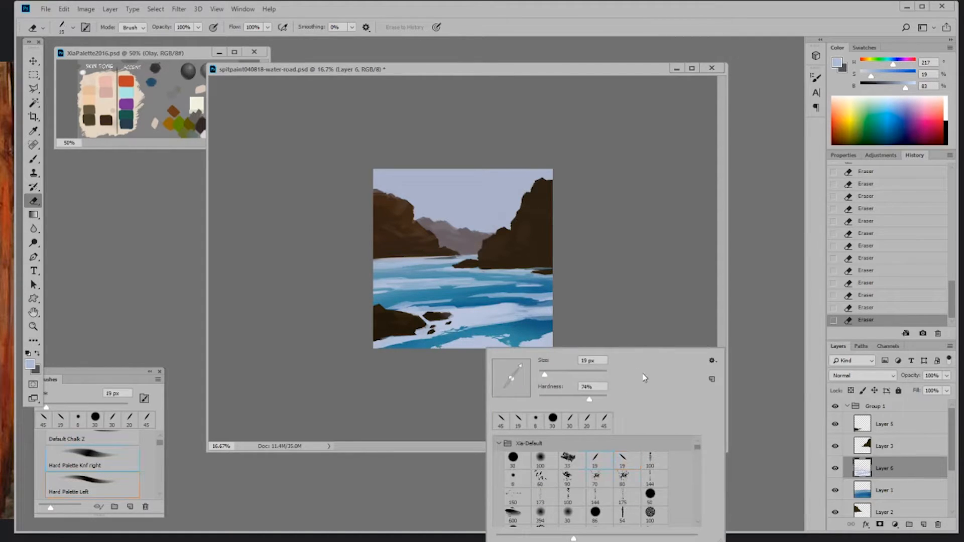
click(445, 350)
key(bracketright)
key(bracketright)
key(bracketright)
key(bracketright)
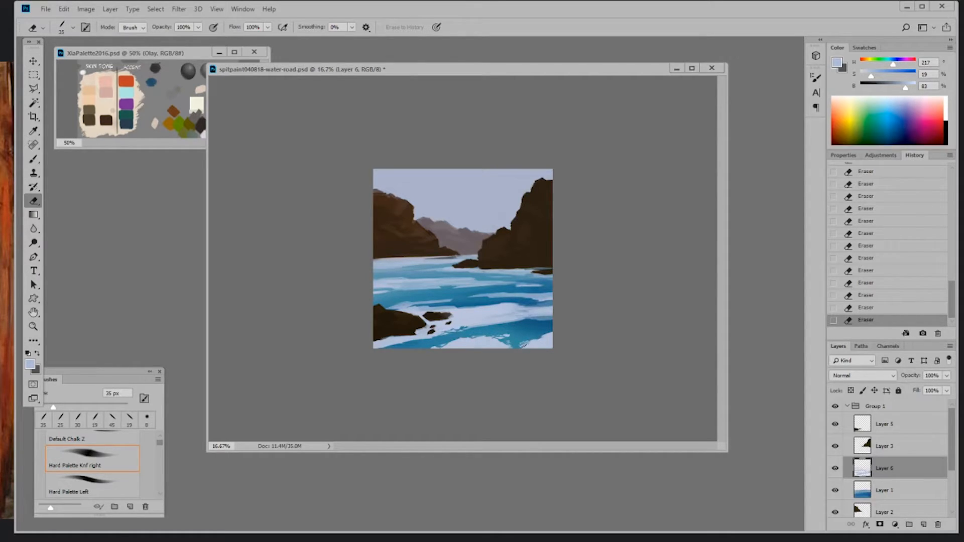
right_click(557, 341)
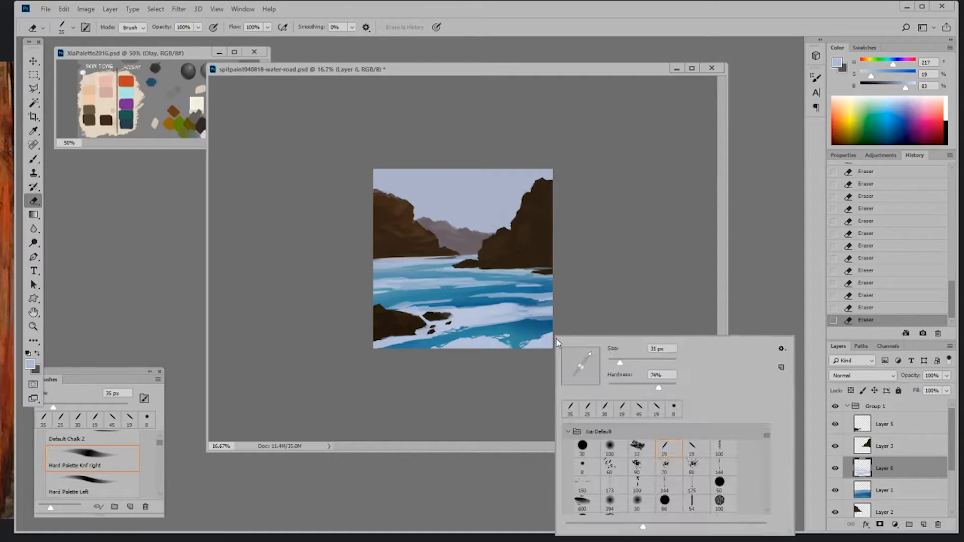
double_click(683, 445)
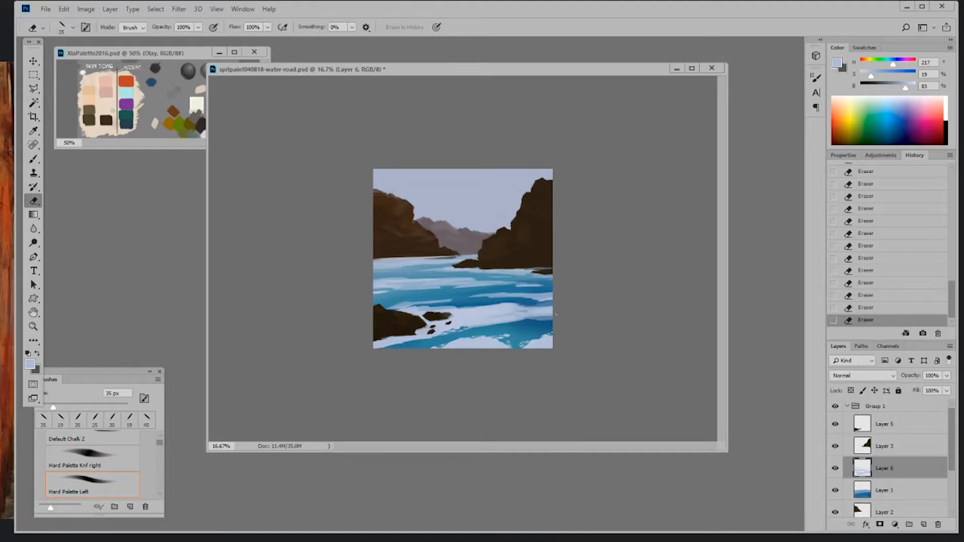
- Erase small nicks from the large foam band's upper edge with Default Hard round at 9 px, reverting four stray erasures on the way
right_click(558, 323)
double_click(584, 440)
key(bracketleft)
key(bracketleft)
key(bracketleft)
key(bracketleft)
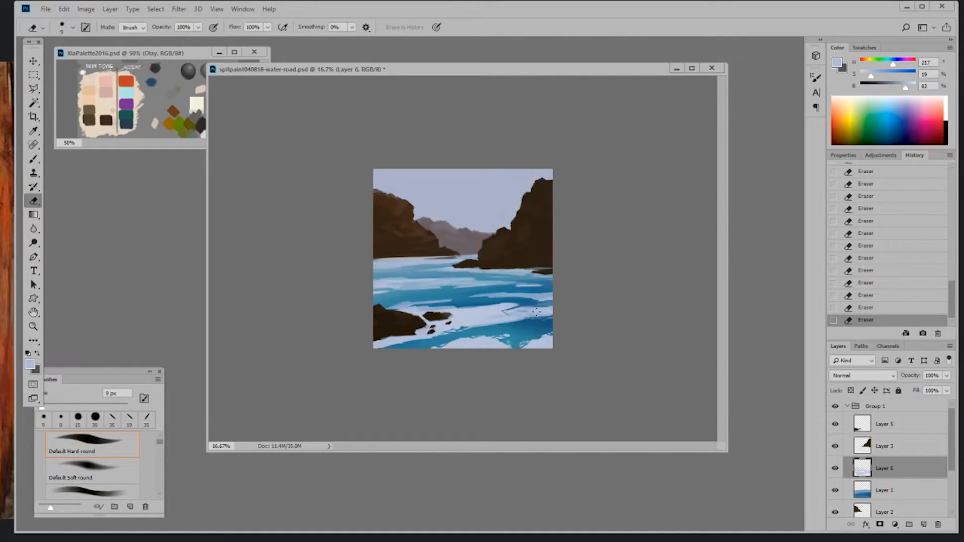
click(884, 282)
click(911, 270)
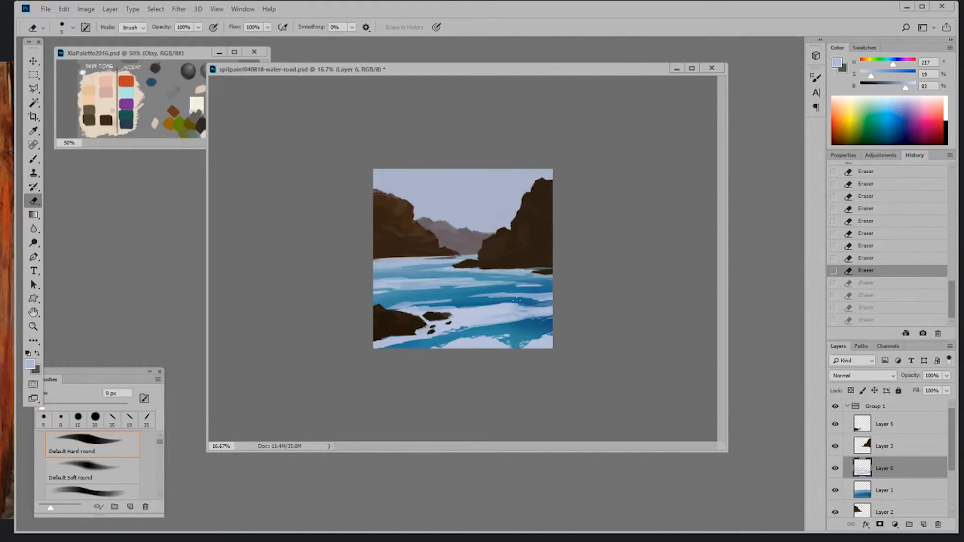
drag(517, 300, 508, 304)
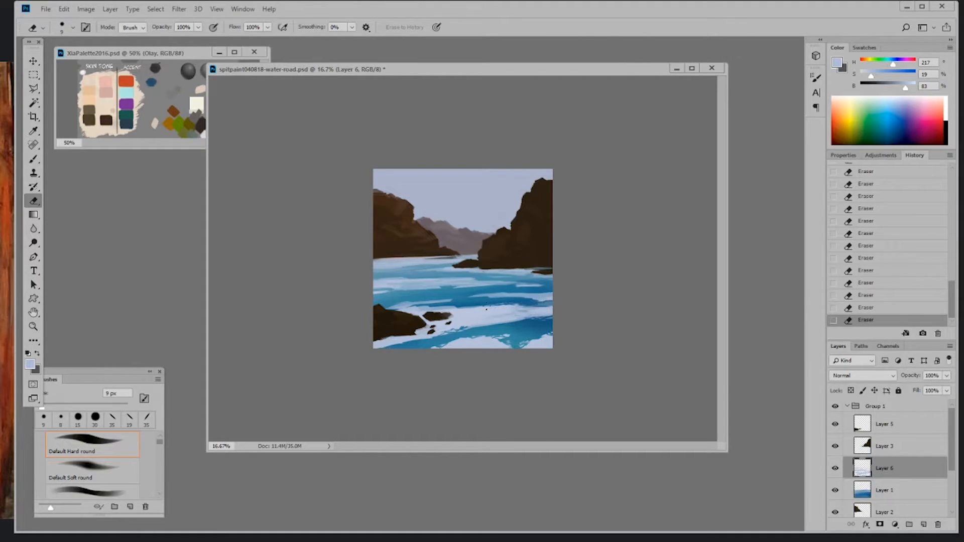
- Erase thin streaks from the foam just above the foreground rocks with Hard Palette Knf right at 10 px
right_click(487, 308)
click(655, 414)
key(Return)
drag(442, 304, 438, 300)
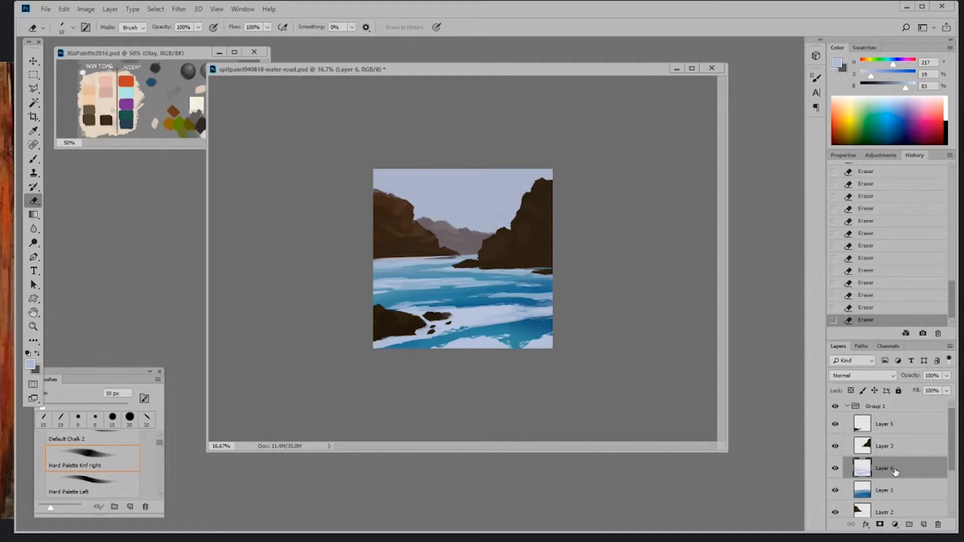
- Add a new layer above Layer 2 and clip it to the left headland
click(898, 511)
click(923, 525)
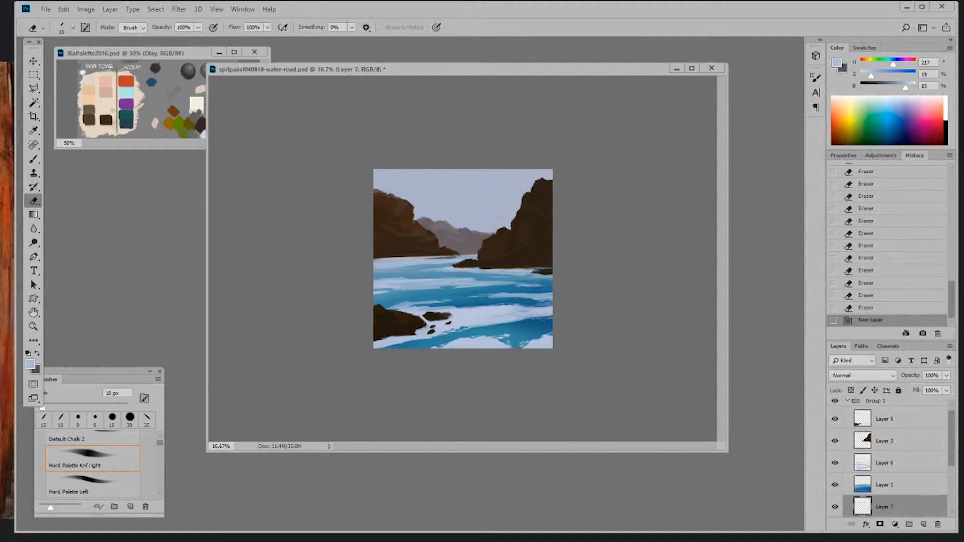
scroll(951, 459, down, 2)
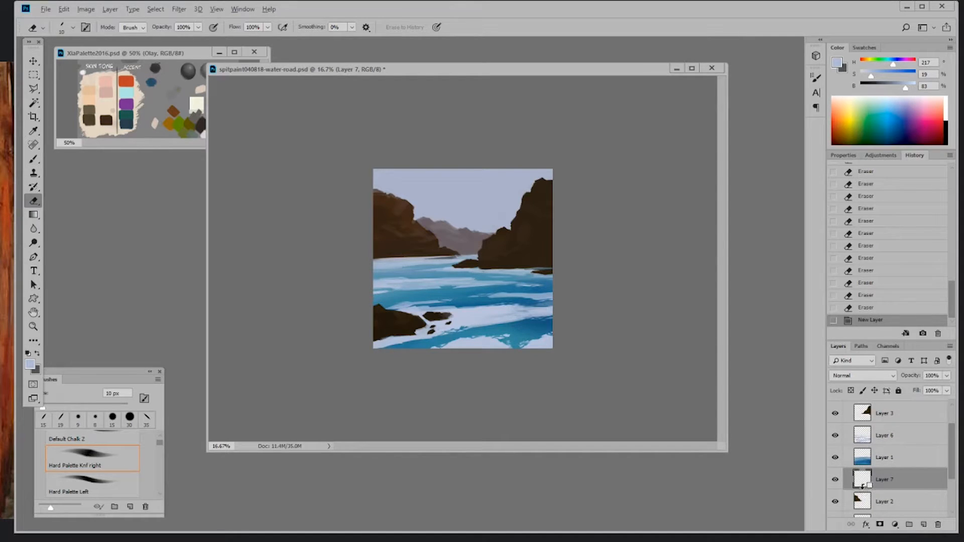
alt+click(864, 490)
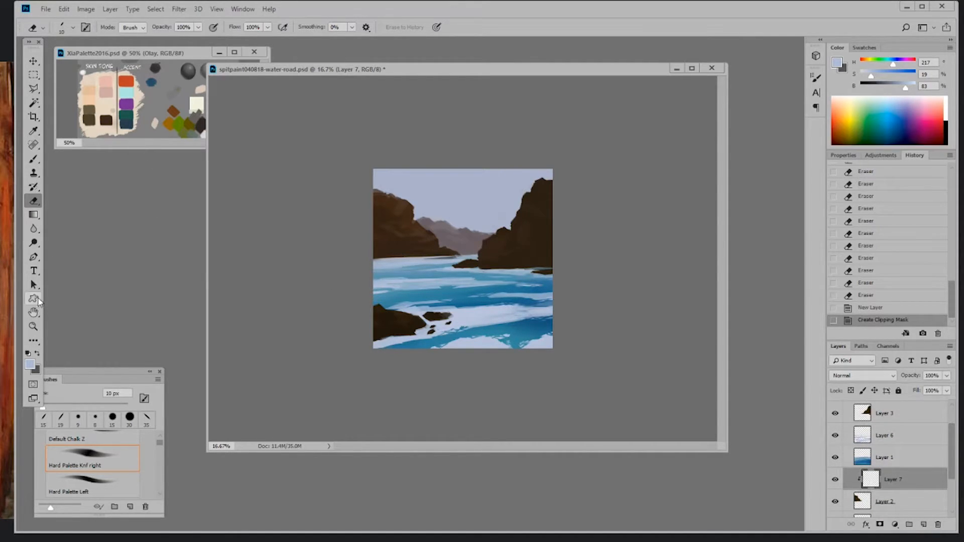
- Draw a rock-texture custom shape about 1444 by 869 px in blue-gray at 75 brightness over the left headland, and add a blank layer above it
click(38, 300)
click(428, 27)
click(450, 103)
click(541, 219)
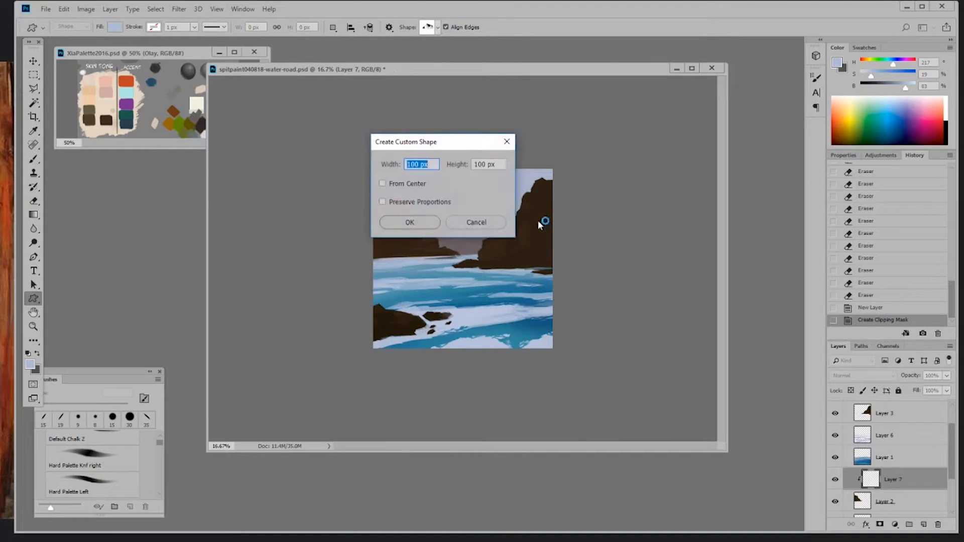
click(477, 222)
drag(905, 91, 901, 90)
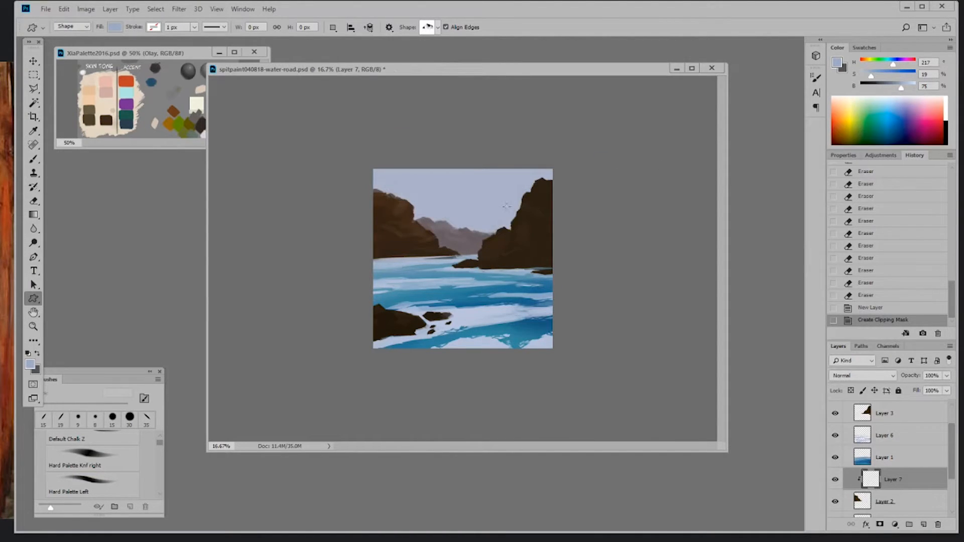
drag(391, 211, 485, 265)
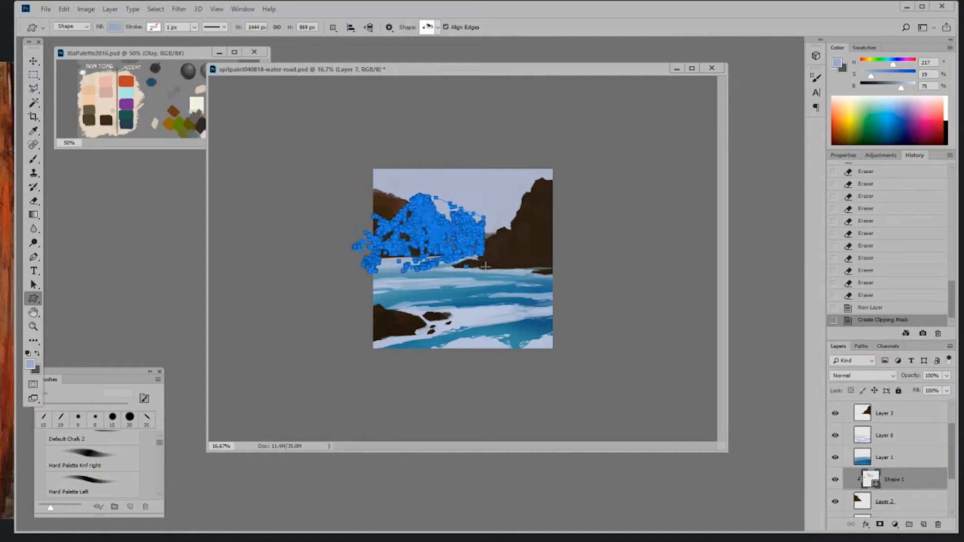
click(923, 524)
click(897, 500)
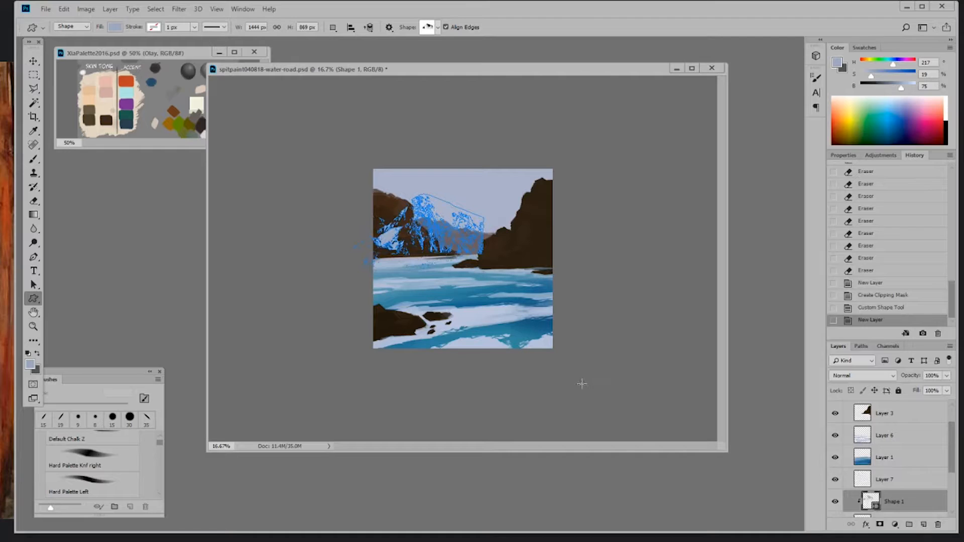
- Reposition and enlarge the texture shape so it covers the left headland, and keep its layer selected
click(34, 61)
mouse_move(415, 242)
mouse_down()
mouse_move(393, 238)
mouse_move(416, 256)
mouse_up()
key(ctrl+t)
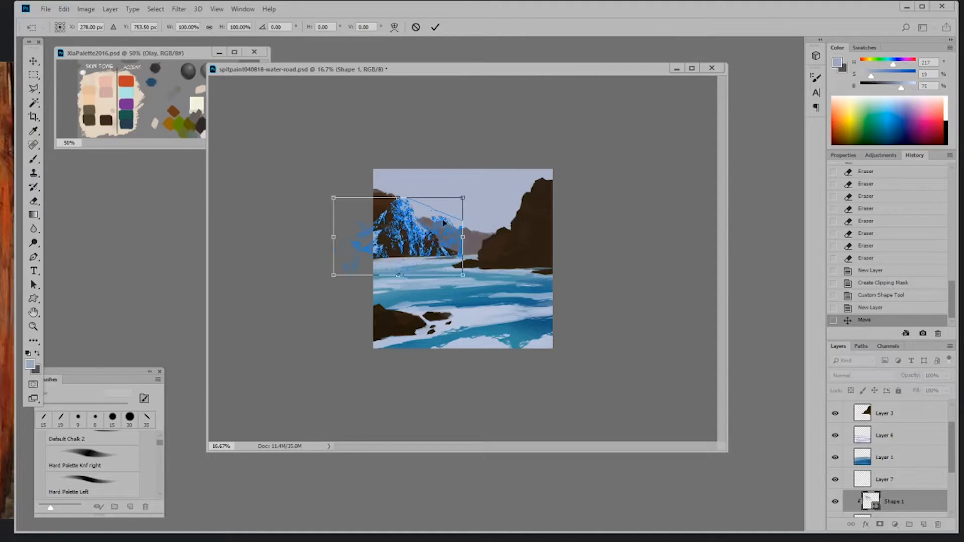
drag(332, 197, 288, 168)
drag(424, 240, 448, 267)
key(Return)
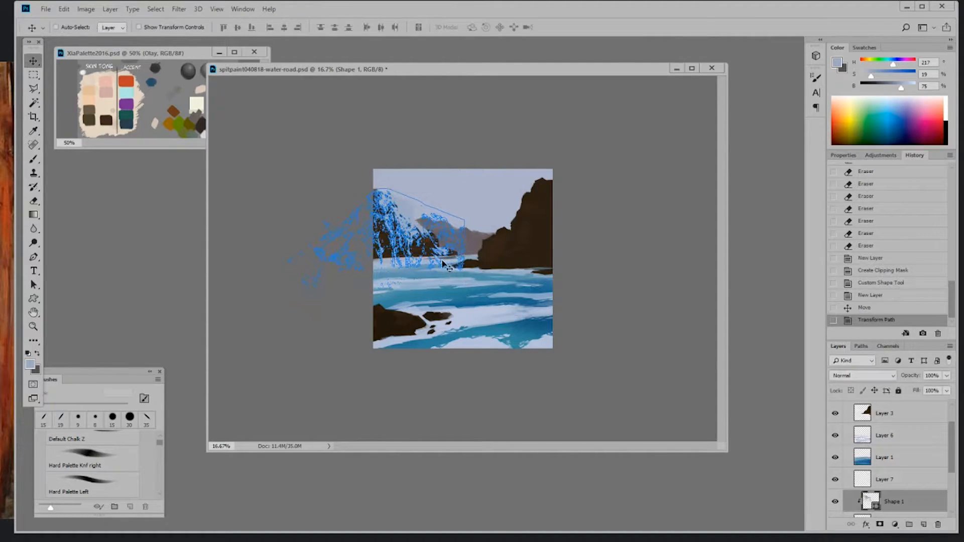
click(884, 477)
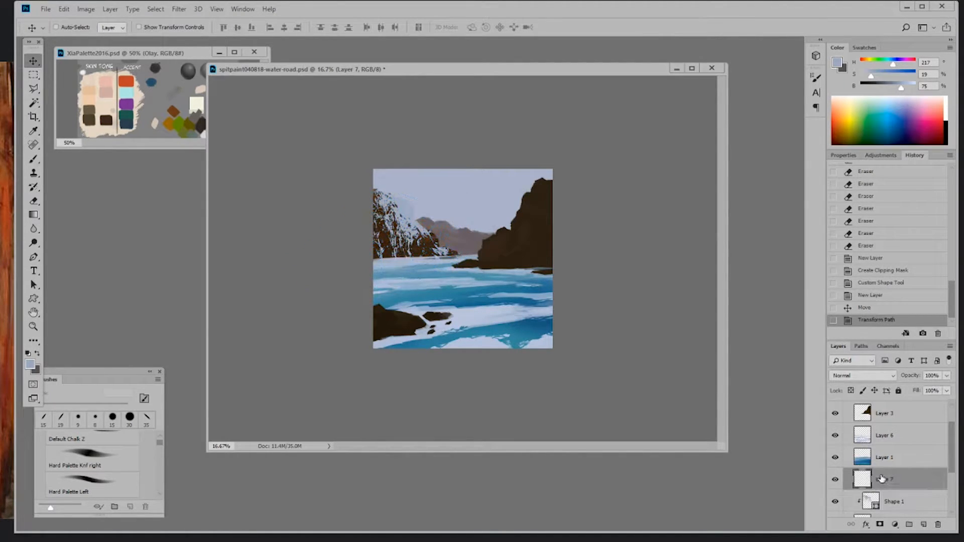
click(888, 500)
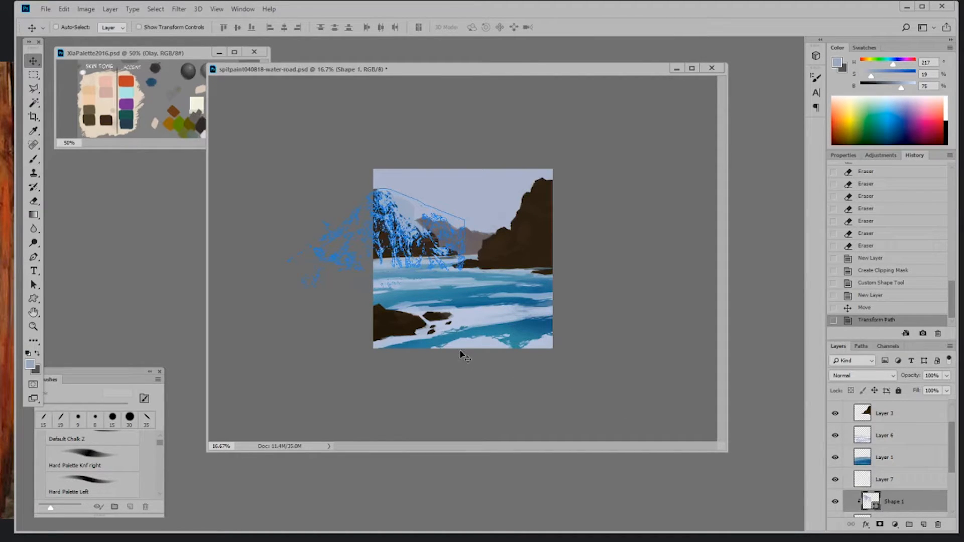
- Merge the rock-texture shape into a new blank layer and clip the merged layer to the left headland on Layer 2
click(923, 524)
scroll(951, 480, down, 1)
drag(886, 488, 883, 467)
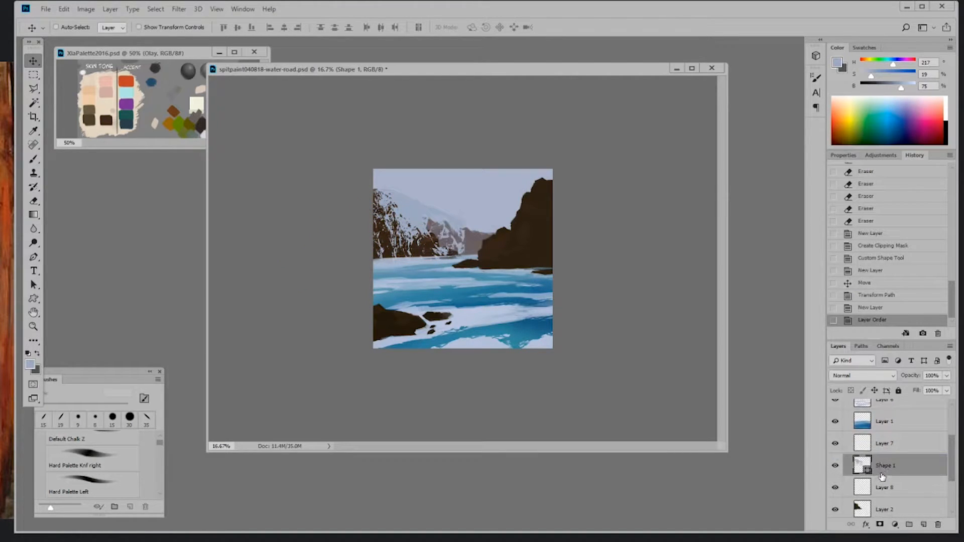
right_click(882, 471)
click(878, 336)
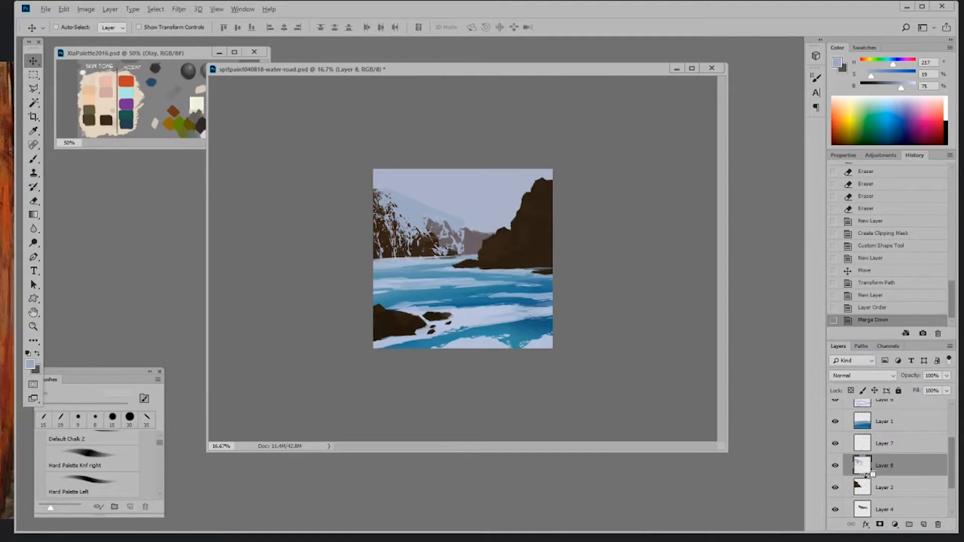
alt+click(867, 476)
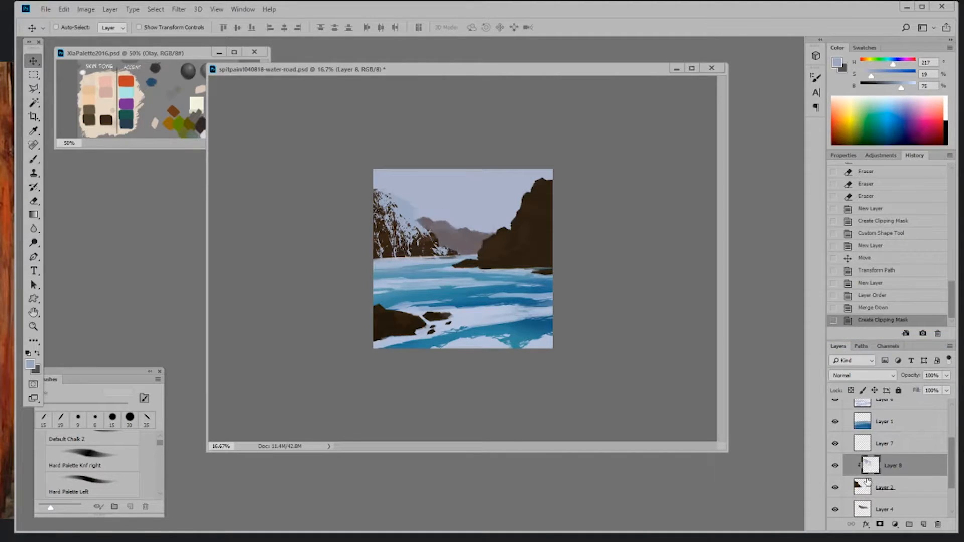
- Set up the Dodge tool for highlights at 24% exposure with the Default Soft round brush
click(35, 244)
click(223, 28)
drag(220, 39, 197, 39)
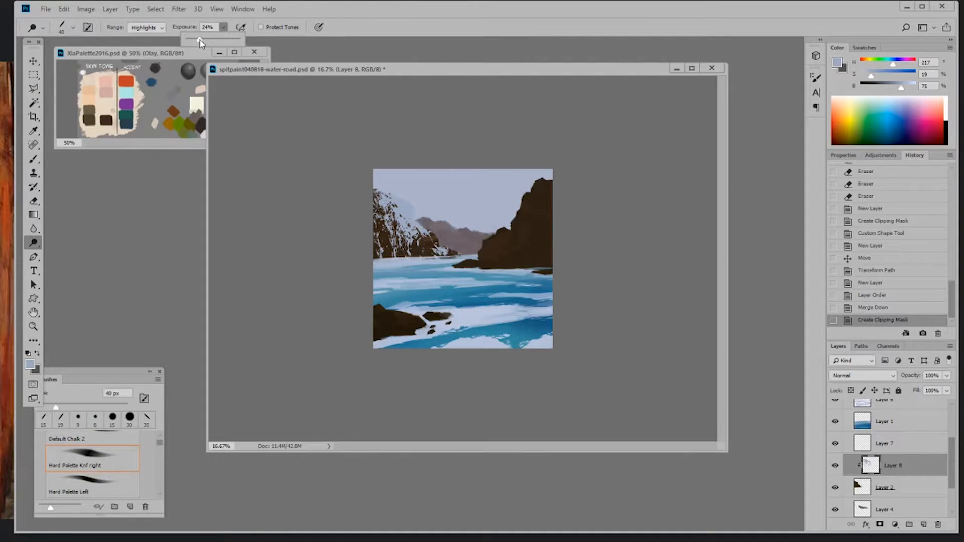
right_click(293, 214)
right_click(471, 269)
double_click(533, 380)
- Try dodging the texture along the left headland's upper slope at 400 px, and revert those strokes
mouse_move(396, 221)
mouse_down()
mouse_move(383, 206)
mouse_move(403, 208)
mouse_up()
click(399, 211)
key(bracketleft)
key(bracketleft)
key(bracketleft)
key(bracketleft)
click(418, 224)
click(415, 227)
click(420, 238)
click(408, 213)
click(400, 207)
click(385, 194)
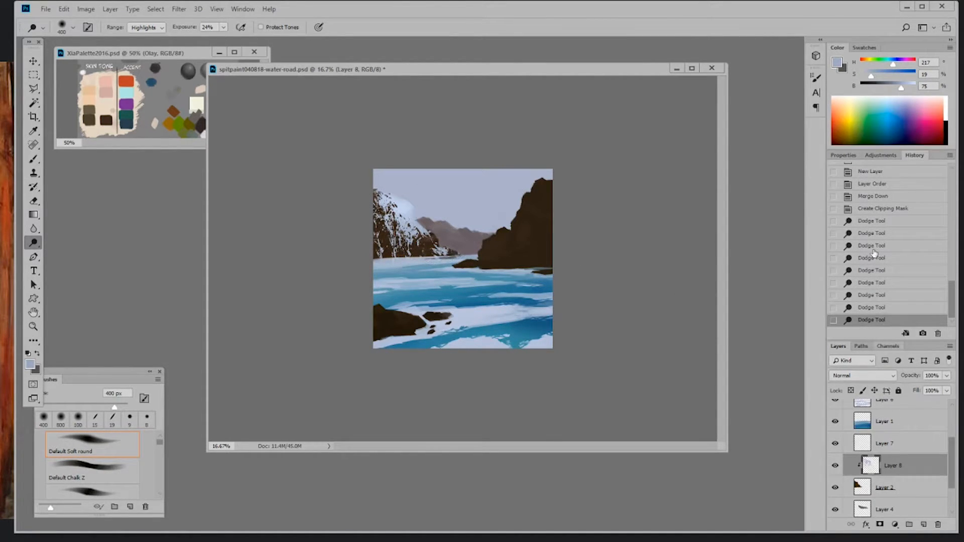
click(883, 208)
- Duplicate the left headland's texture layer, place the copy above Layer 3, and clip it to the right headland
drag(900, 467, 924, 524)
drag(952, 474, 906, 430)
drag(952, 460, 951, 445)
drag(903, 469, 903, 425)
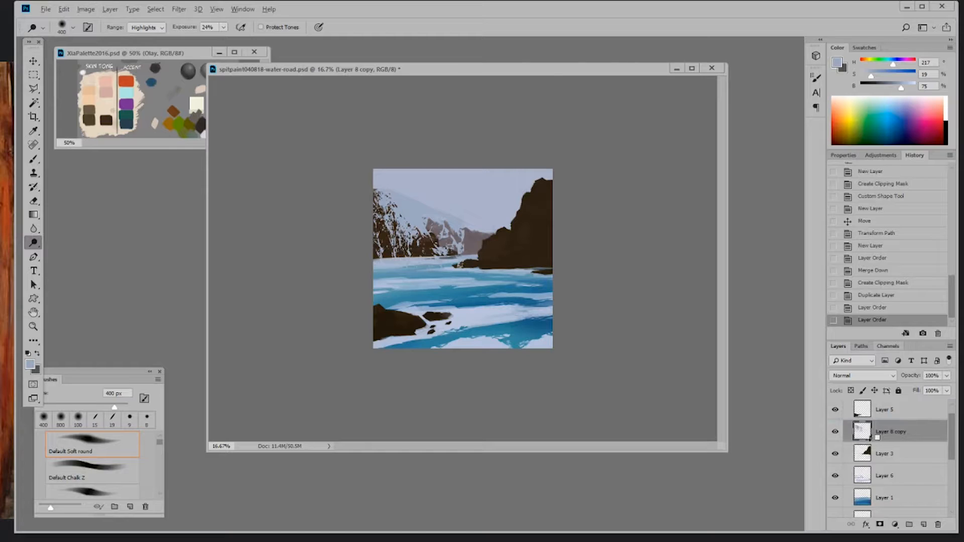
alt+click(873, 444)
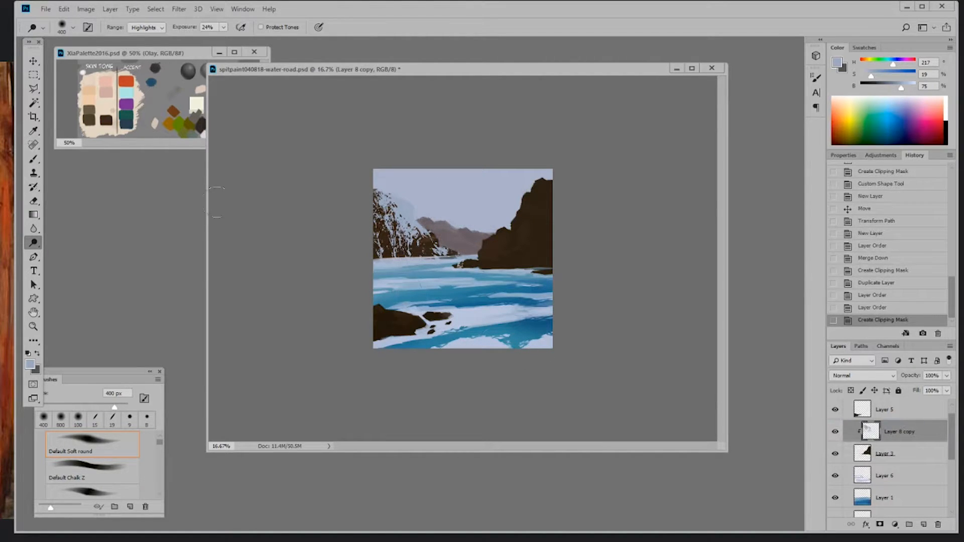
- Move the copied texture over the right headland and distort it to fit the cliff, about 116% wide and 138% high
click(33, 61)
drag(405, 243, 547, 232)
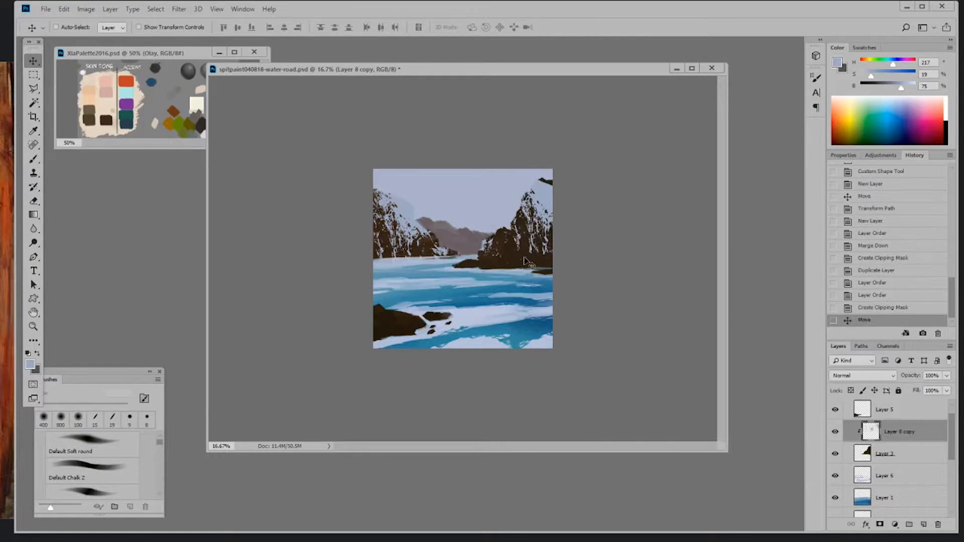
key(ctrl+t)
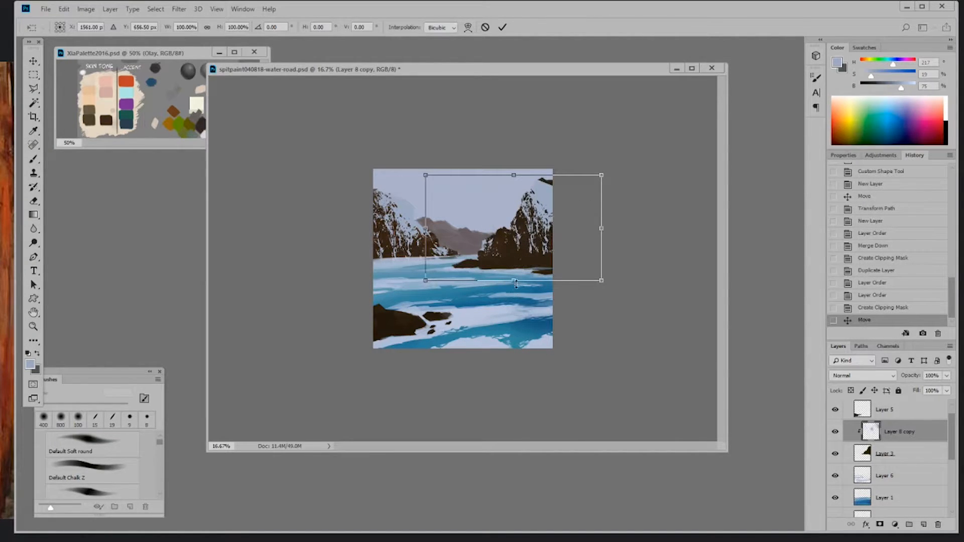
drag(514, 281, 514, 304)
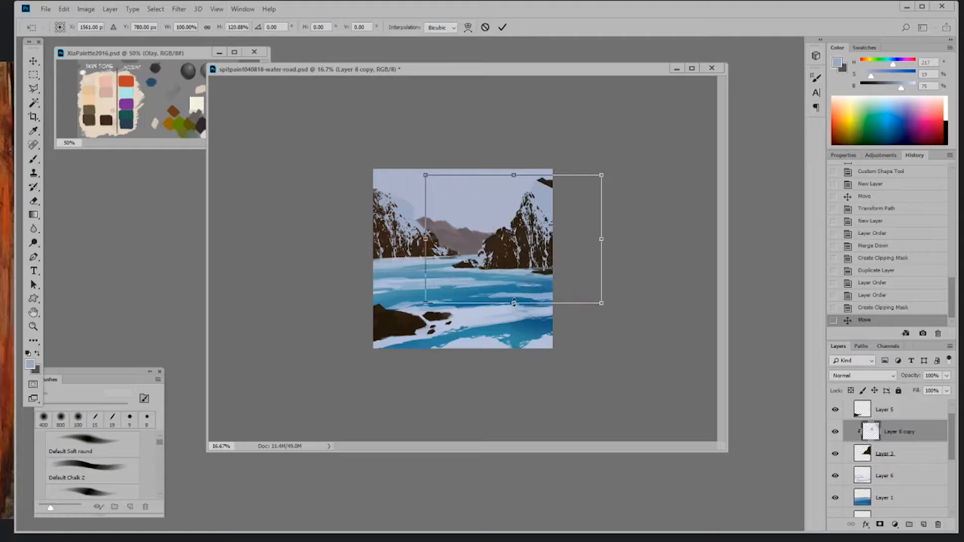
drag(600, 174, 634, 158)
drag(426, 304, 419, 305)
drag(426, 175, 435, 173)
drag(601, 304, 588, 306)
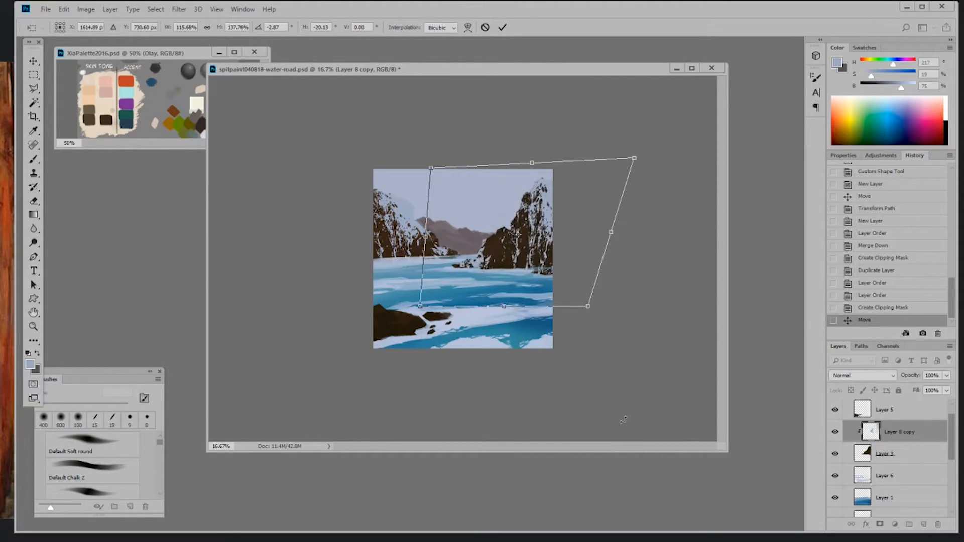
key(Return)
- Stretch the left headland's texture on Layer 8 slightly by pulling two opposite corners outward
scroll(917, 487, down, 3)
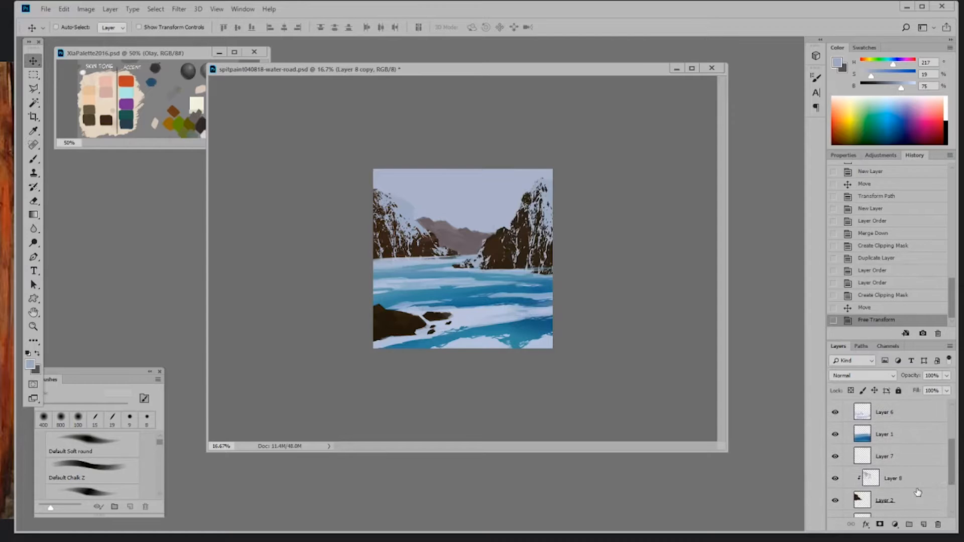
click(916, 486)
key(ctrl+t)
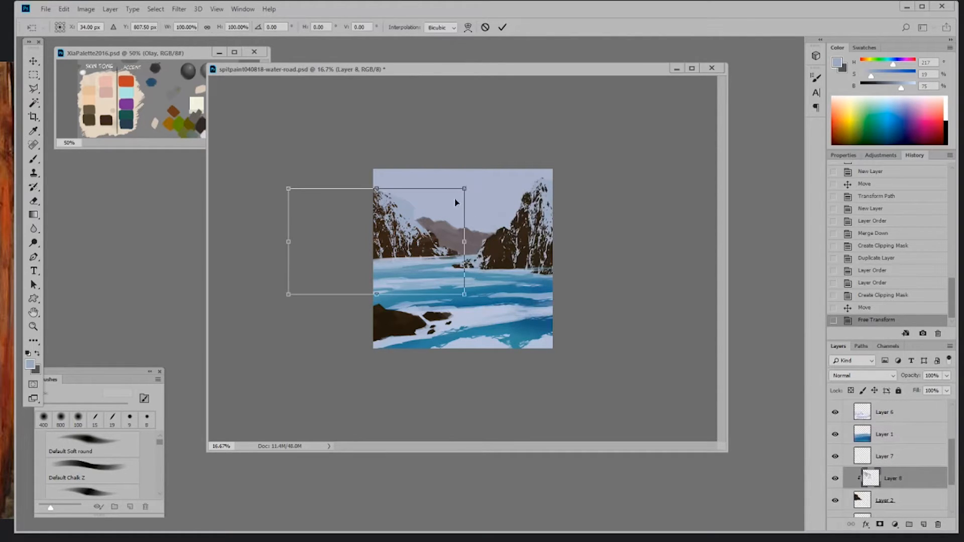
drag(290, 189, 284, 177)
drag(464, 296, 463, 305)
key(Return)
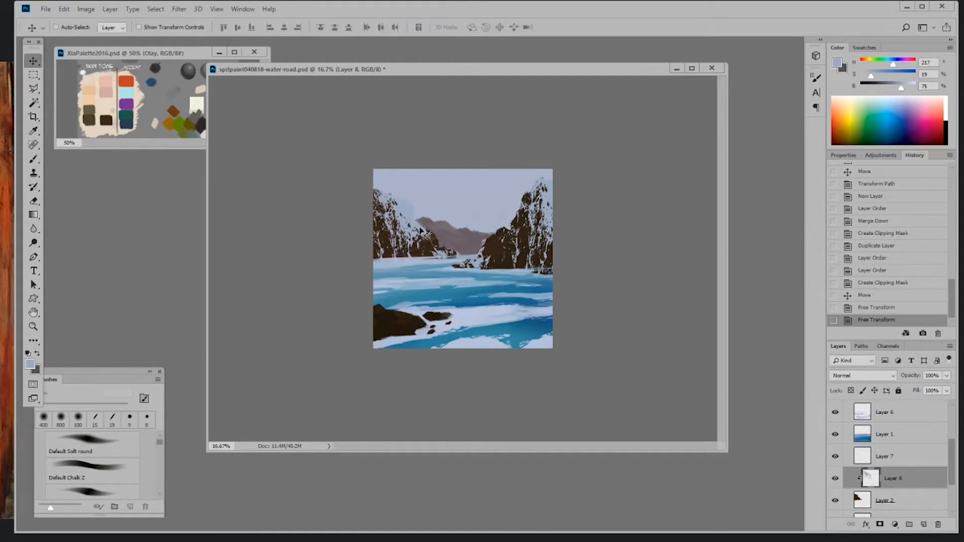
- Erase excess texture along the left headland's upper slope with Sampled Brush 2 12, varying the size between about 50 and 80 px
key(e)
right_click(426, 222)
click(549, 360)
drag(422, 230, 438, 241)
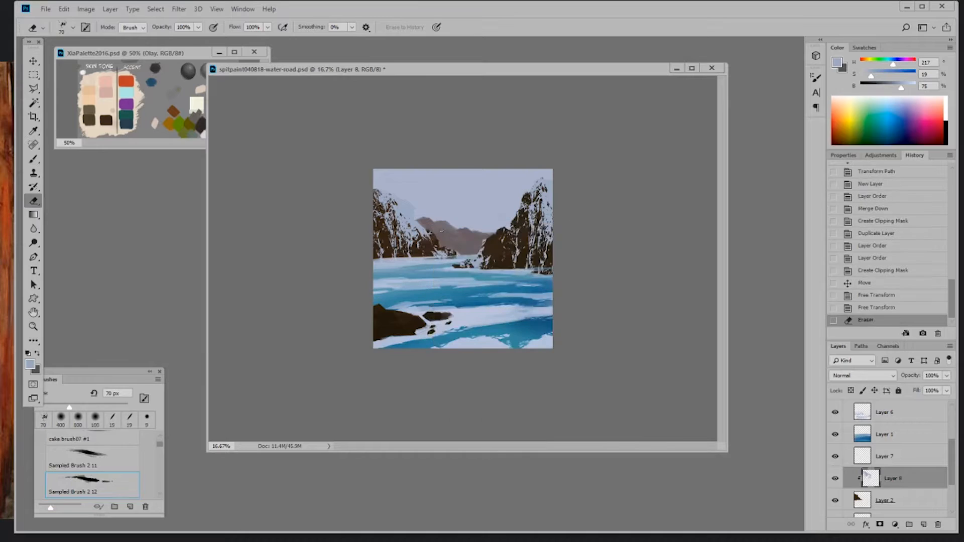
key([)
drag(409, 210, 418, 221)
key(])
key(])
key(])
key(])
key([)
drag(410, 215, 413, 215)
key([)
key([)
key([)
key([)
key([)
drag(408, 205, 411, 208)
drag(406, 202, 412, 209)
key(])
key(])
key(])
key(])
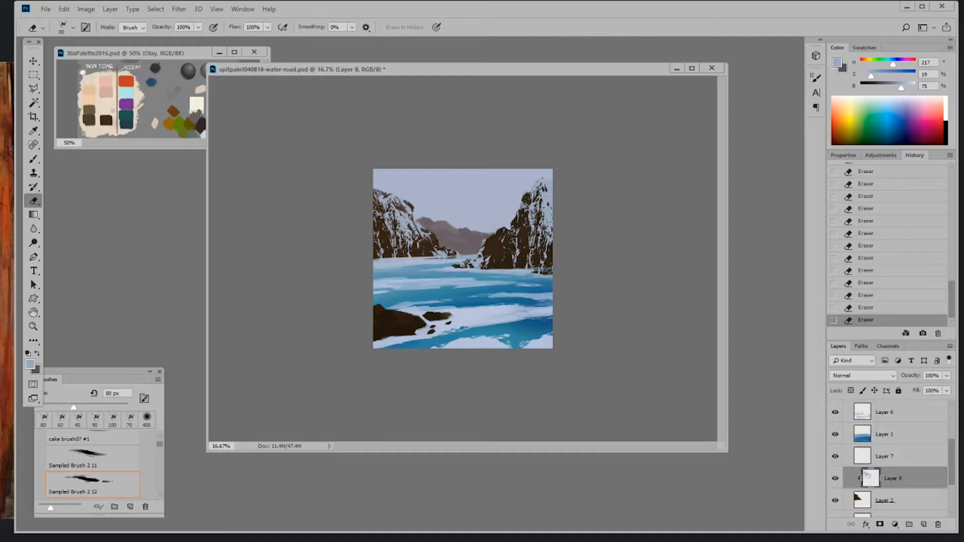
key(bracketleft)
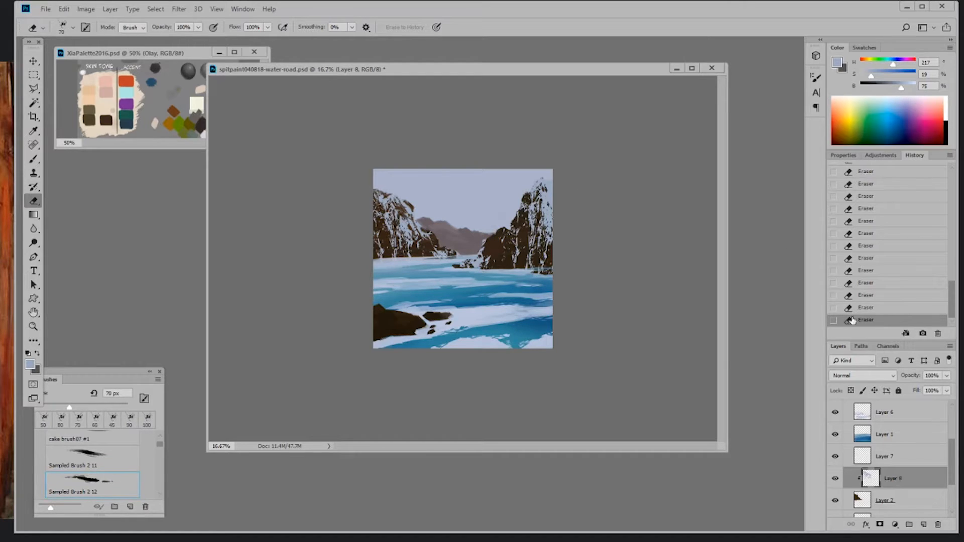
click(838, 258)
click(835, 245)
click(836, 320)
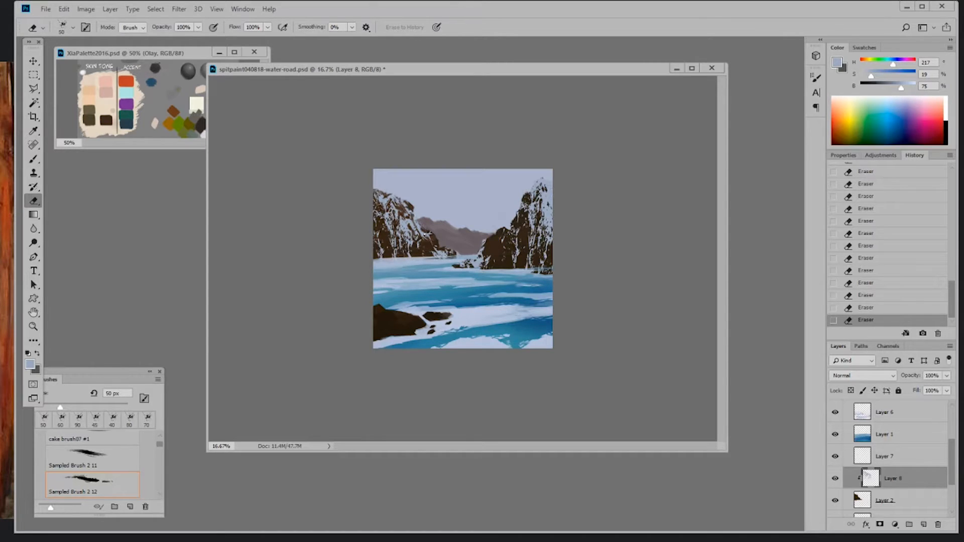
- Duplicate the right headland's texture layer, place the copy between Layer 2 and Layer 4, and clip it to the distant mountains
drag(952, 472, 955, 440)
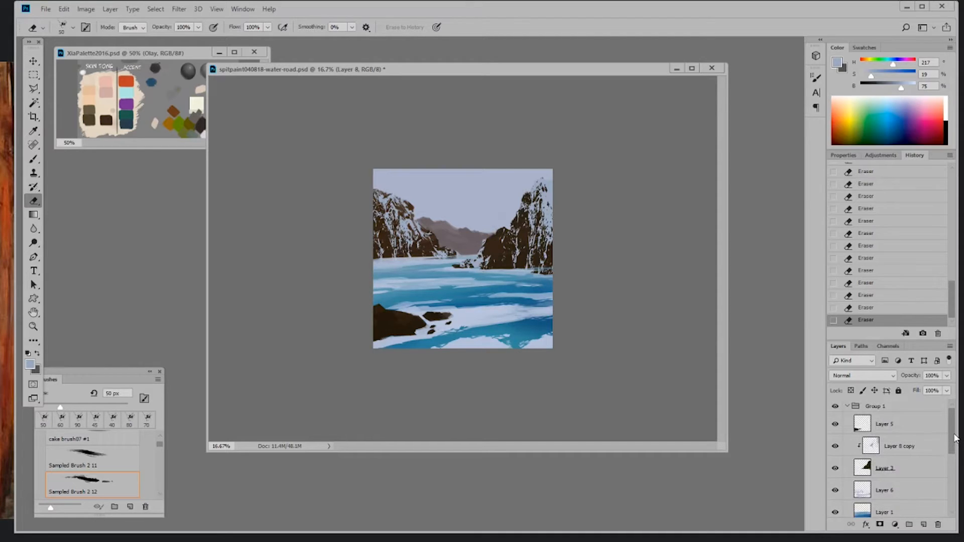
click(909, 450)
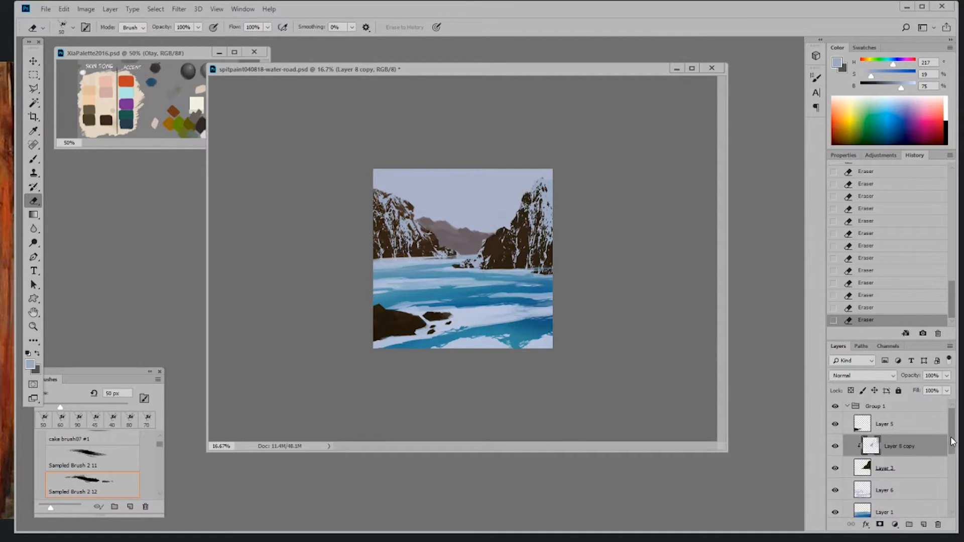
key(ctrl+j)
key(ctrl+bracketleft)
drag(953, 447, 953, 467)
drag(916, 432, 953, 488)
drag(910, 415, 873, 485)
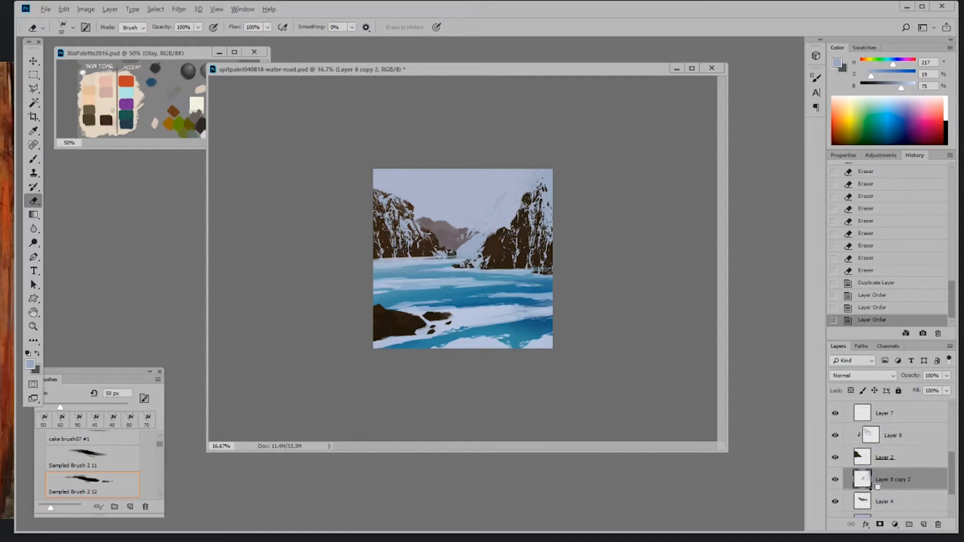
alt+click(868, 488)
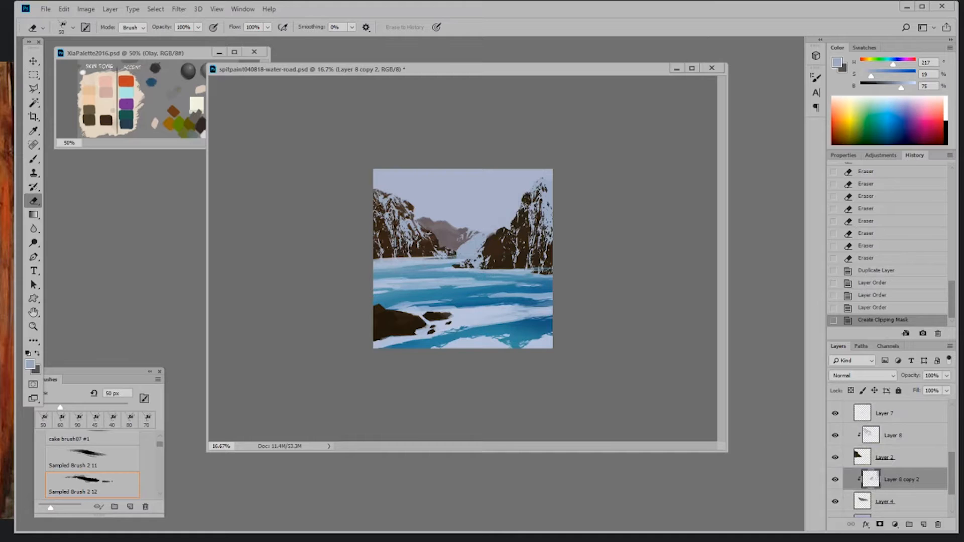
- Move the new texture copy over the distant mountains, then flatten and distort it to fit their low ridge
click(35, 62)
drag(489, 254, 418, 243)
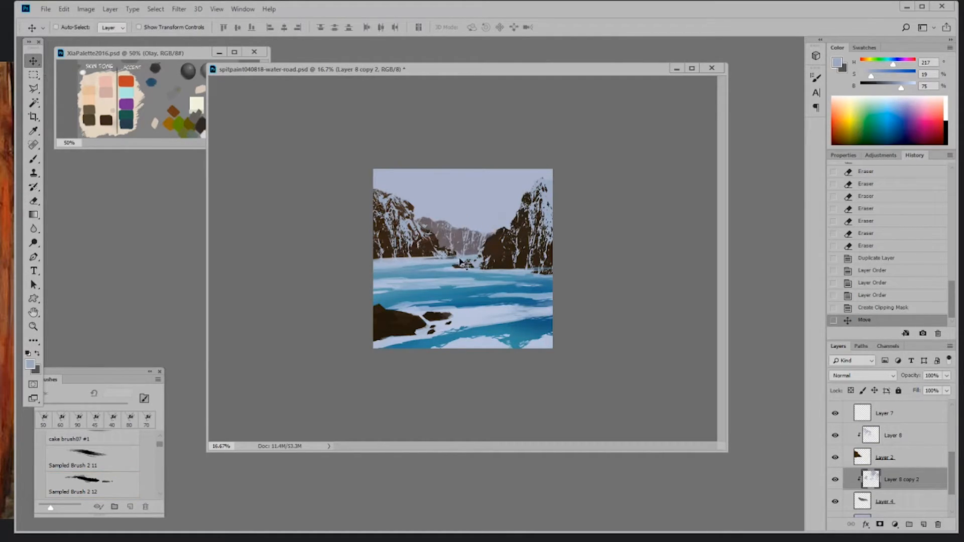
key(ctrl+t)
drag(455, 156, 450, 209)
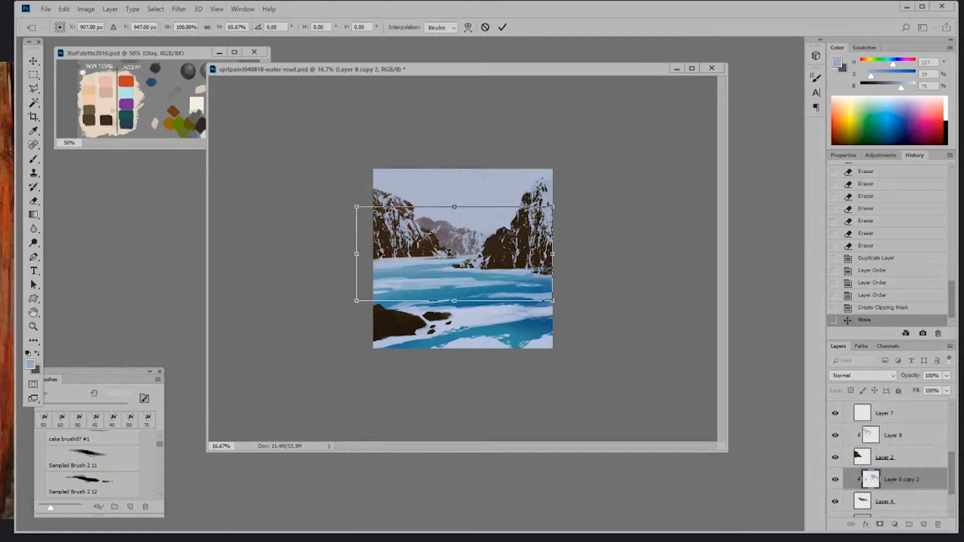
drag(357, 301, 328, 274)
drag(556, 304, 572, 272)
drag(552, 206, 517, 211)
drag(357, 206, 333, 219)
drag(562, 272, 571, 259)
drag(328, 275, 321, 270)
drag(333, 219, 349, 223)
drag(517, 211, 512, 218)
drag(581, 259, 585, 279)
key(Return)
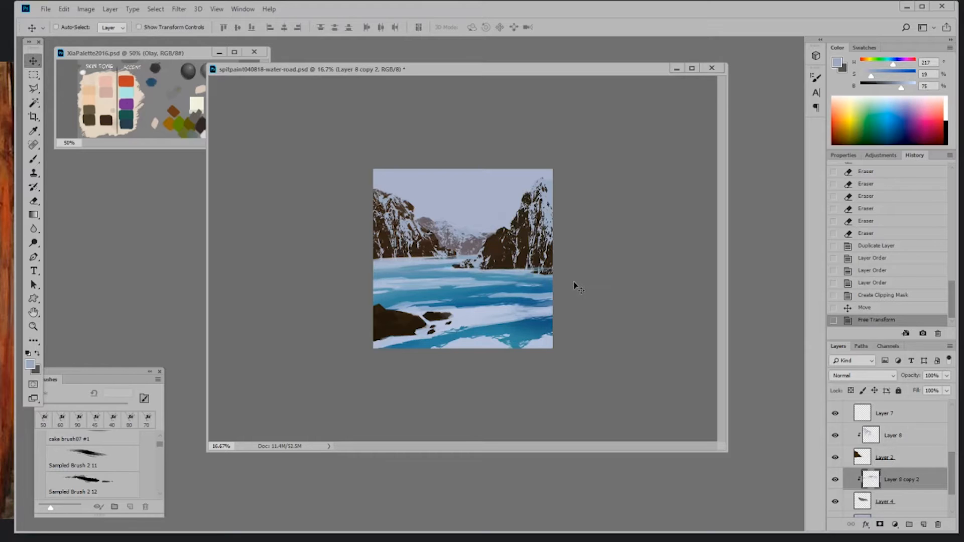
- Erase bits of texture along the distant mountains' ridge with Sampled Brush 2 12 at about 30 px
key([)
key([)
drag(481, 231, 474, 235)
drag(476, 232, 467, 233)
drag(470, 230, 464, 231)
drag(466, 230, 448, 233)
key(])
key(])
key(])
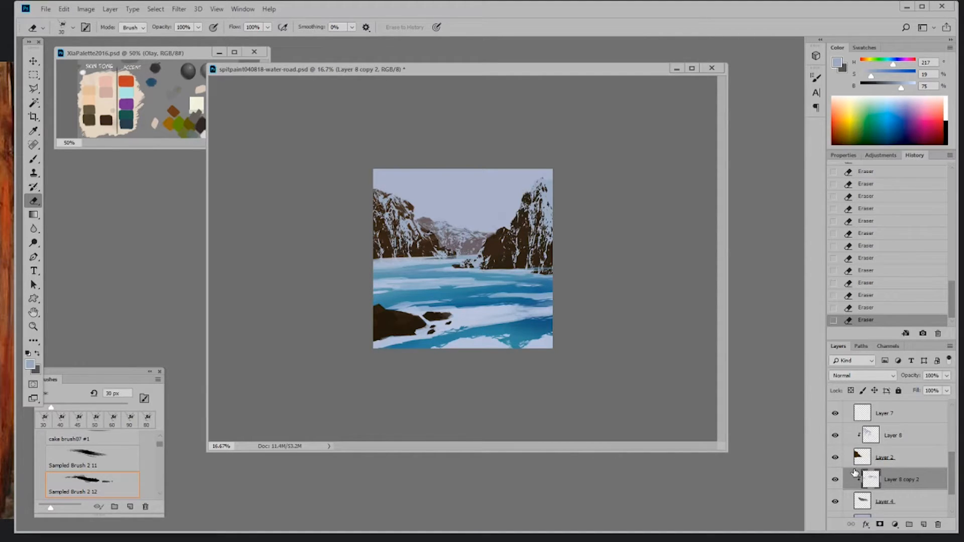
- Duplicate the distant mountains' texture layer, place the copy above Layer 5, and clip it to the foreground rocks
key(ctrl+j)
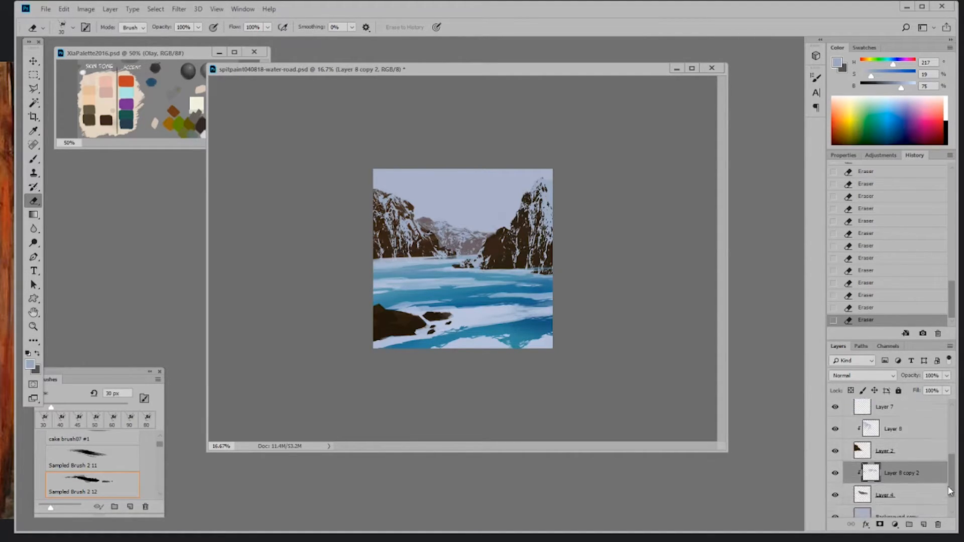
drag(951, 487, 914, 423)
drag(953, 468, 952, 448)
drag(910, 490, 904, 418)
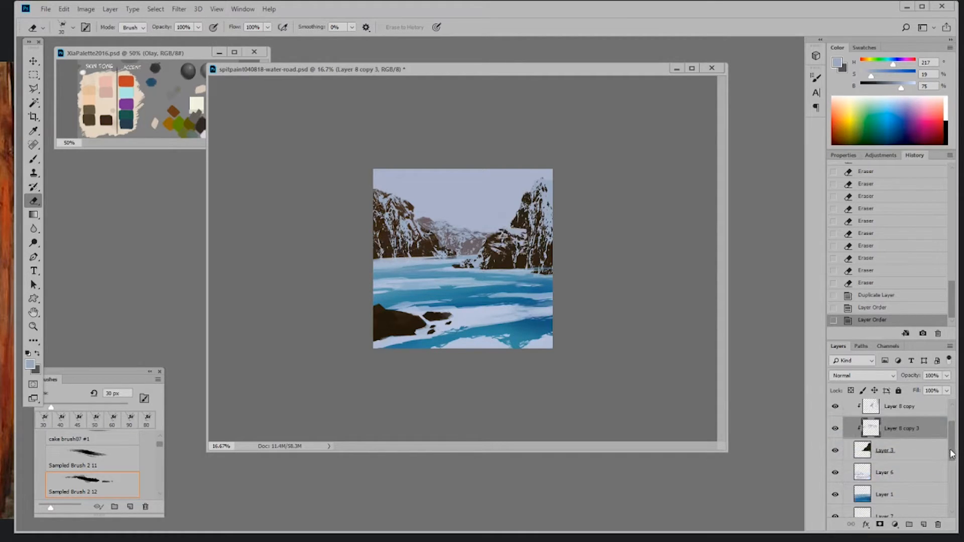
drag(952, 453, 951, 439)
drag(912, 468, 881, 416)
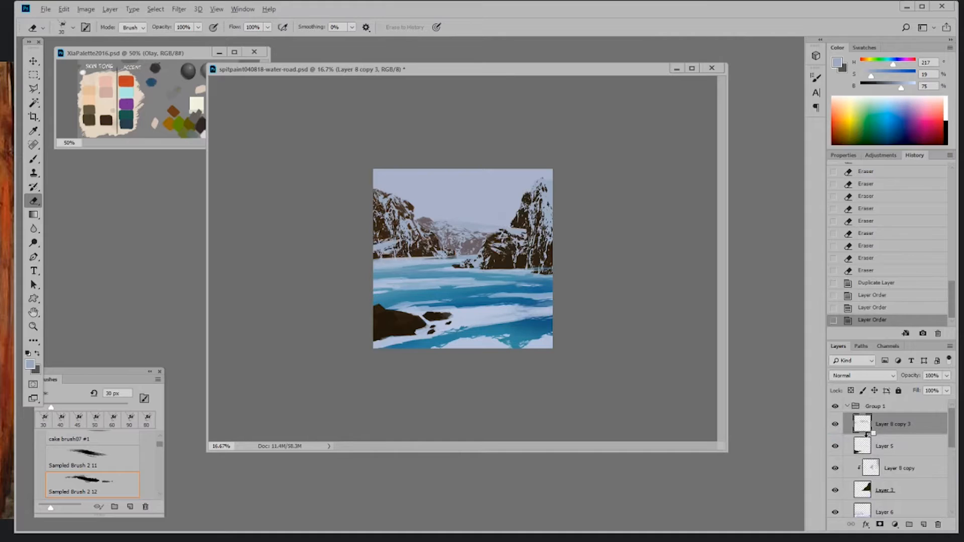
click(866, 435)
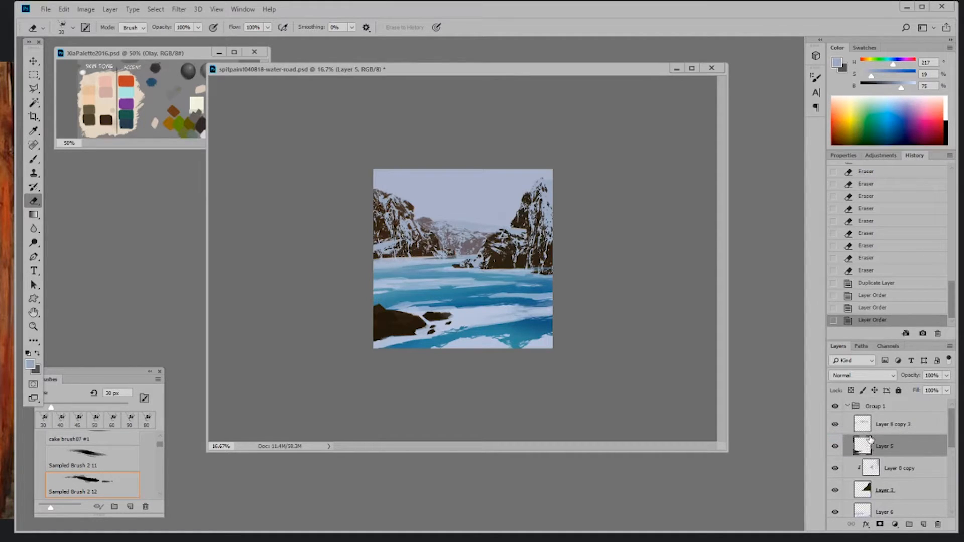
alt+click(867, 433)
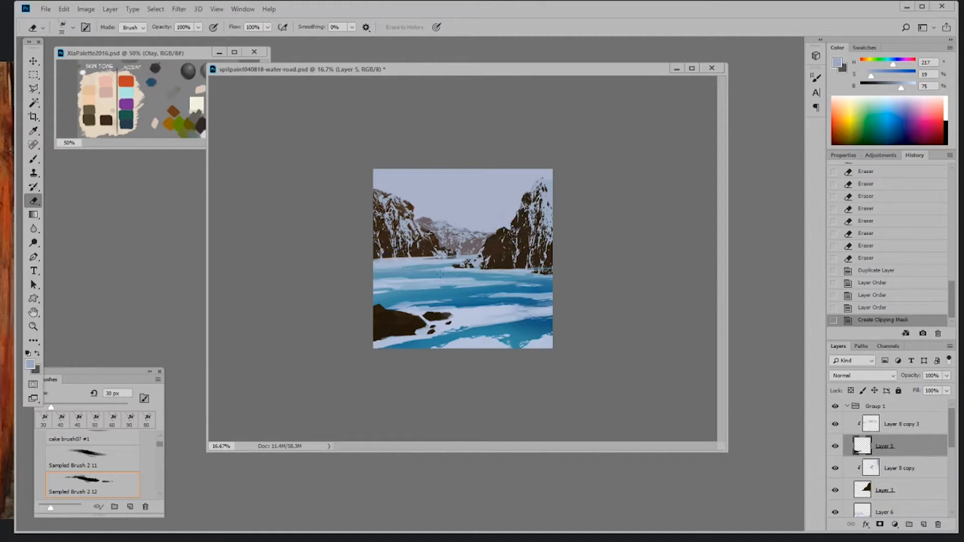
- Undo the accidental move of Layer 5 and shift the Layer 8 copy 3 texture over the foreground rocks
click(33, 60)
drag(458, 249, 422, 291)
key(ctrl+z)
key(alt+bracketright)
drag(522, 281, 413, 324)
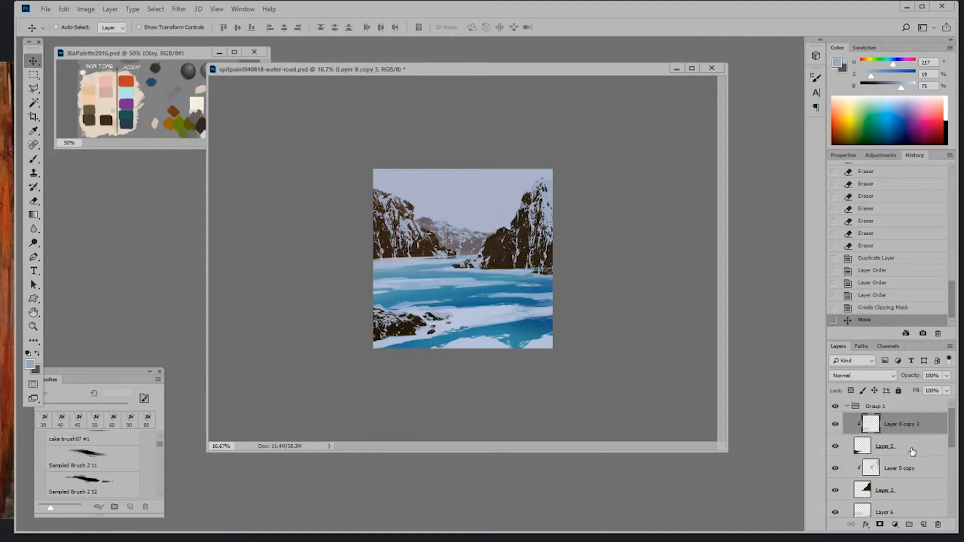
- Dodge the foreground rocks' texture with the Default Soft round brush at 400 px, and switch to Hard Palette Left
click(41, 245)
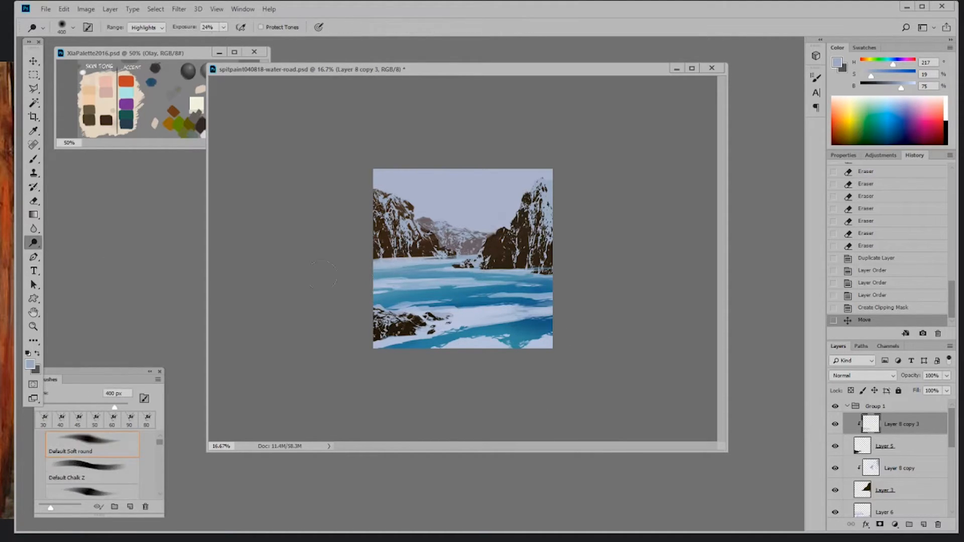
drag(426, 308, 452, 316)
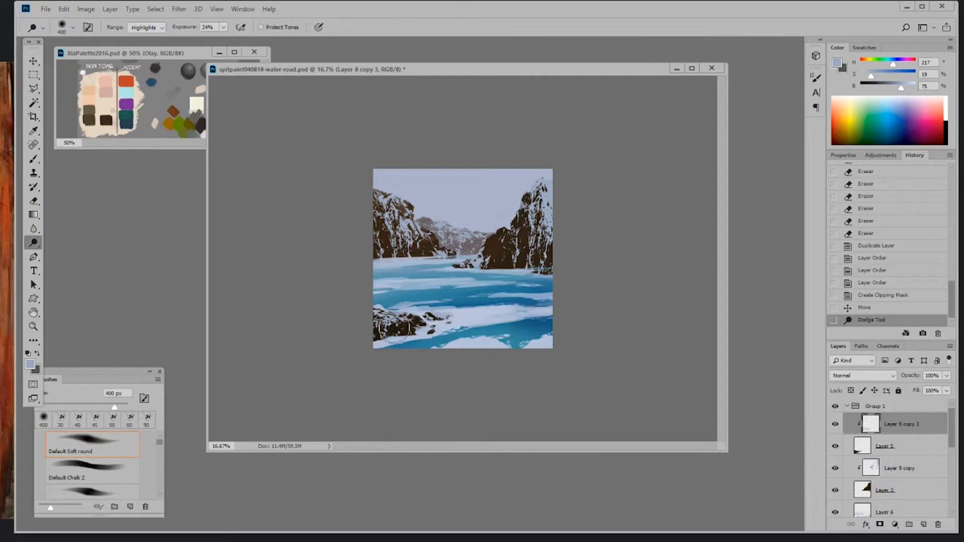
right_click(401, 324)
double_click(542, 443)
click(536, 335)
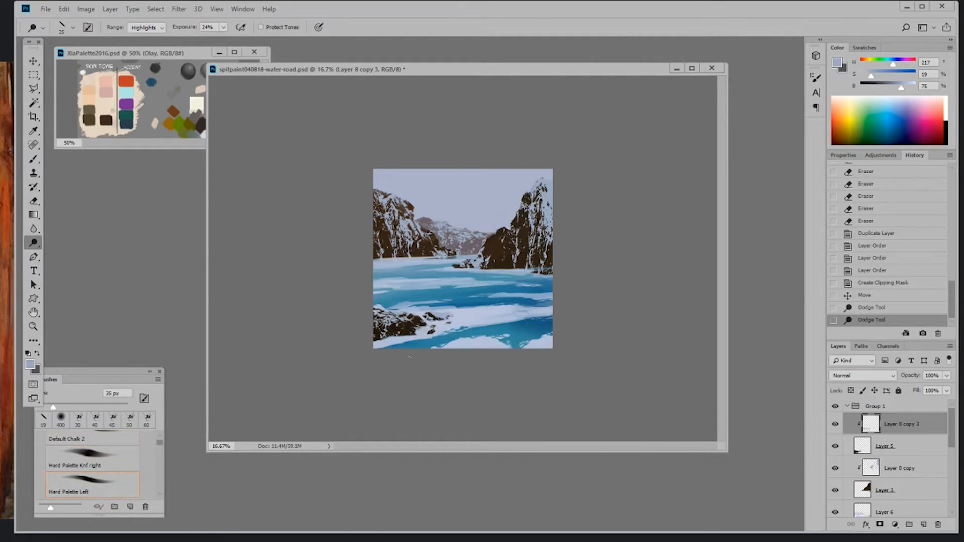
- Try dodging the foreground rocks' texture with Hard Palette Left, and undo the latest strokes
key(bracketleft)
click(401, 319)
click(400, 318)
click(400, 319)
click(401, 318)
click(402, 319)
click(877, 295)
click(889, 272)
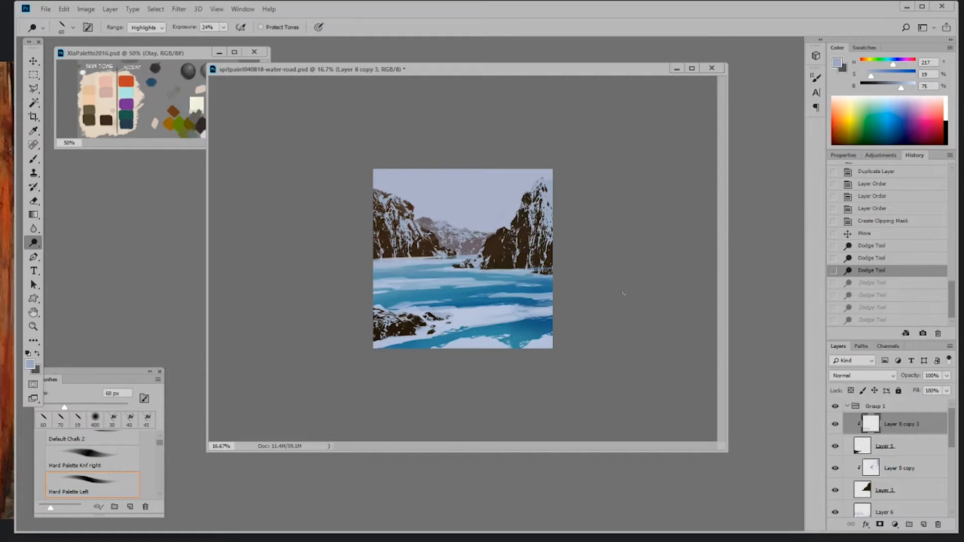
- Brighten the foreground rocks' snowy highlights with short Hard Palette Left dodge strokes of about 60 to 150 px
click(408, 320)
key(bracketleft)
click(408, 320)
click(408, 320)
key(bracketleft)
key(bracketleft)
click(408, 320)
click(409, 320)
click(408, 319)
click(408, 320)
click(408, 319)
click(408, 320)
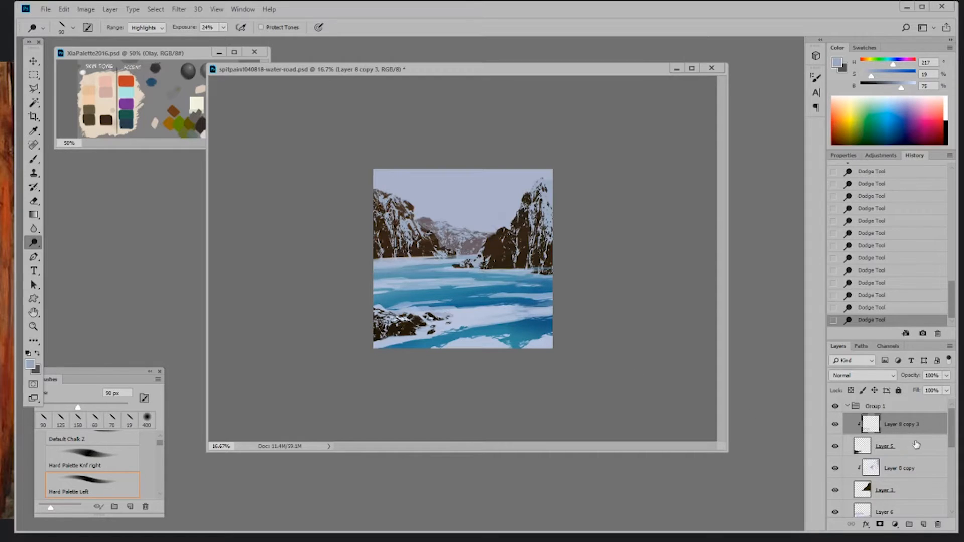
- On Layer 8 copy, dodge the upper part of the right headland with Hard Palette Left at about 300 to 500 px
click(898, 470)
key(bracketright)
key(bracketright)
key(bracketright)
key(bracketright)
key(bracketright)
click(546, 193)
key(bracketleft)
key(bracketleft)
click(525, 211)
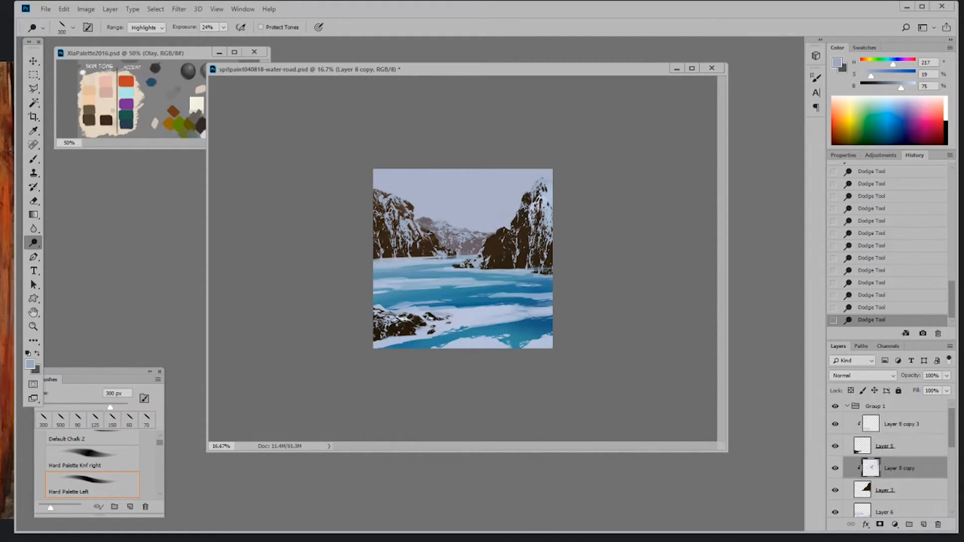
- Brighten the right headland's peak by dodging with the Default Soft round brush at about 500 px
right_click(541, 243)
click(623, 363)
key(Return)
key(bracketleft)
key(bracketleft)
drag(530, 201, 550, 193)
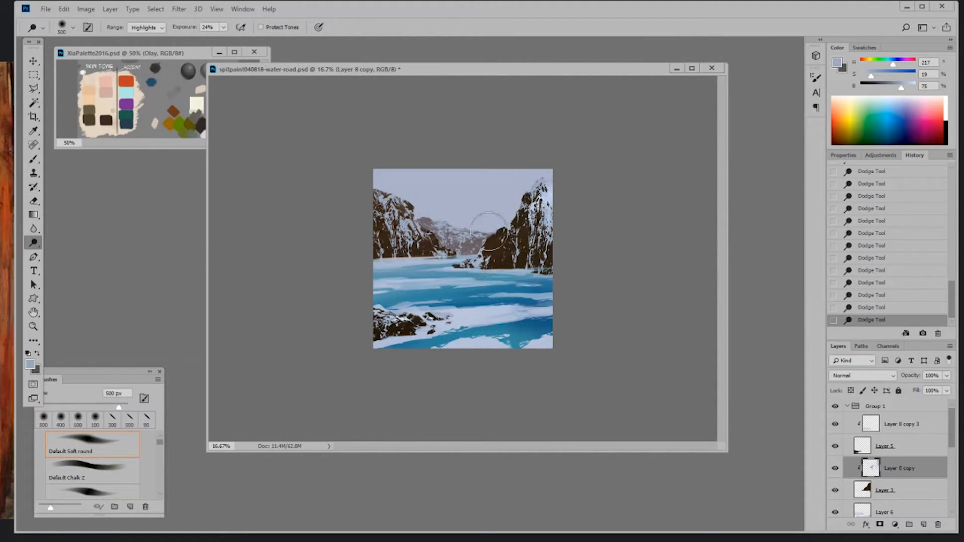
mouse_move(542, 191)
mouse_down()
mouse_move(451, 193)
mouse_move(551, 180)
mouse_move(497, 194)
mouse_move(564, 172)
mouse_up()
- Dodge the left headland's snow on Layer 8 and the right headland's inner slope on Layer 8 copy
drag(949, 435, 950, 483)
click(899, 478)
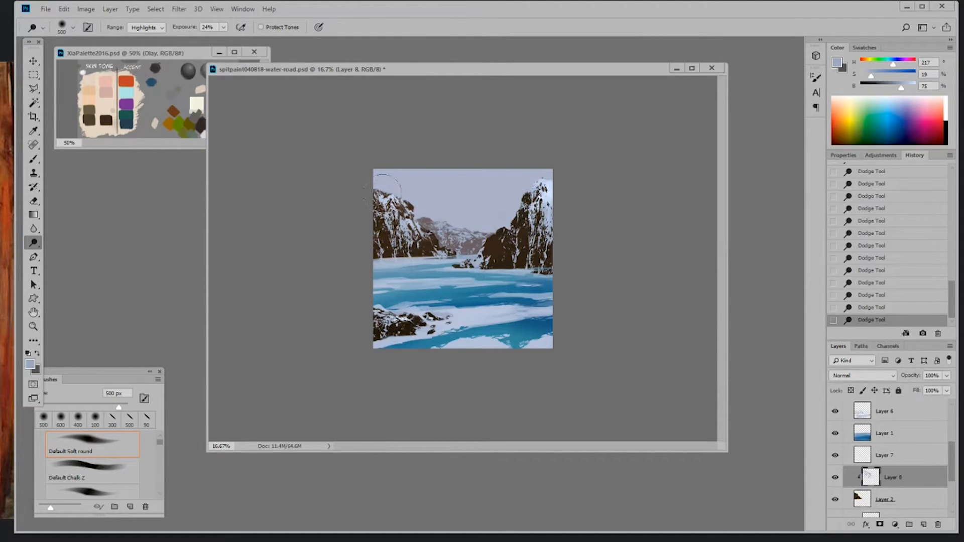
drag(951, 472, 953, 448)
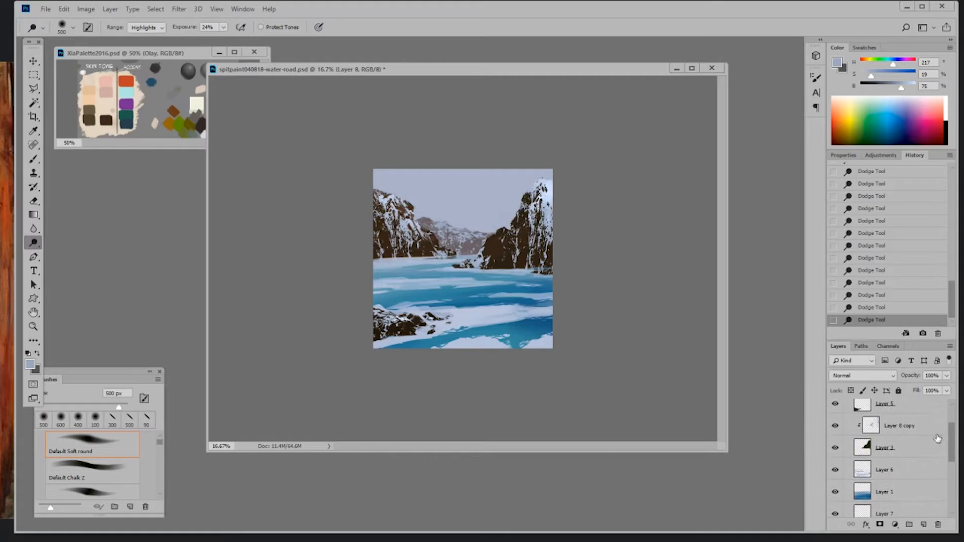
click(899, 426)
drag(488, 247, 490, 239)
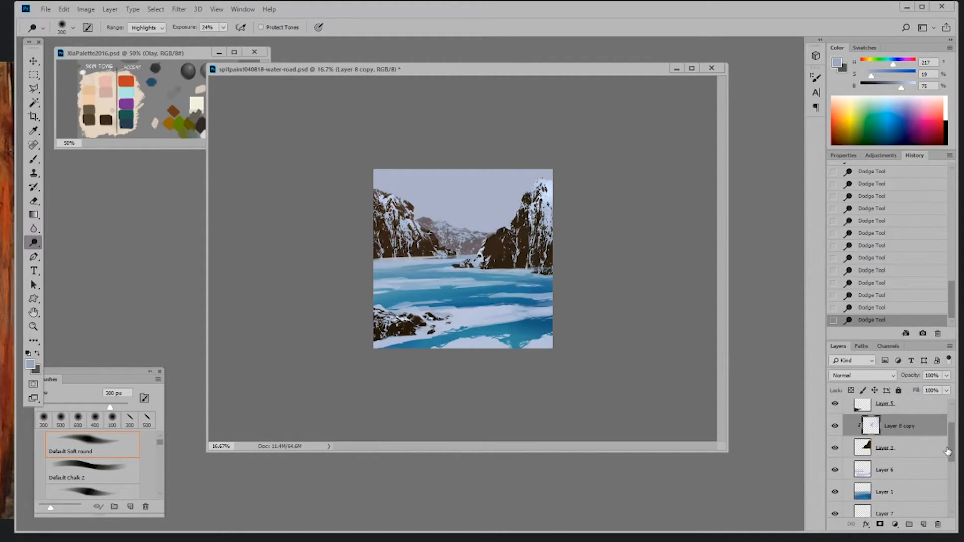
- Dodge the foreground rocks on Layer 8 copy 3 with a 300 px soft brush and add a new layer above
drag(951, 450, 954, 434)
click(936, 431)
key(bracketright)
key(bracketleft)
key(bracketleft)
drag(420, 322, 428, 314)
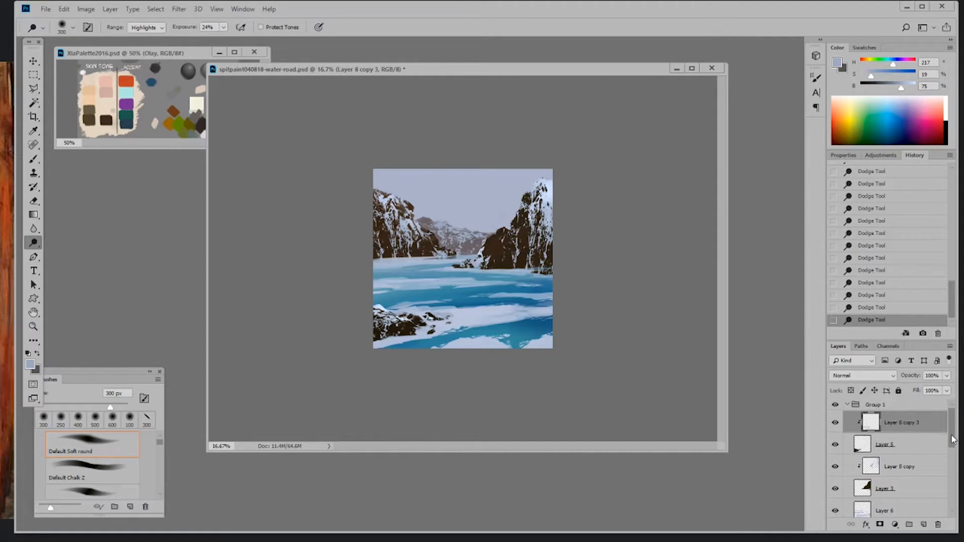
click(923, 525)
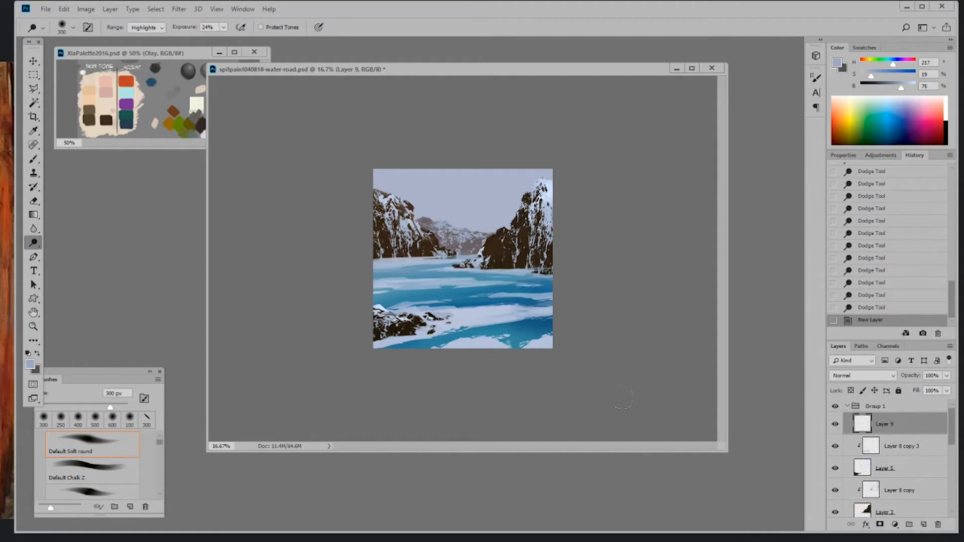
key(l)
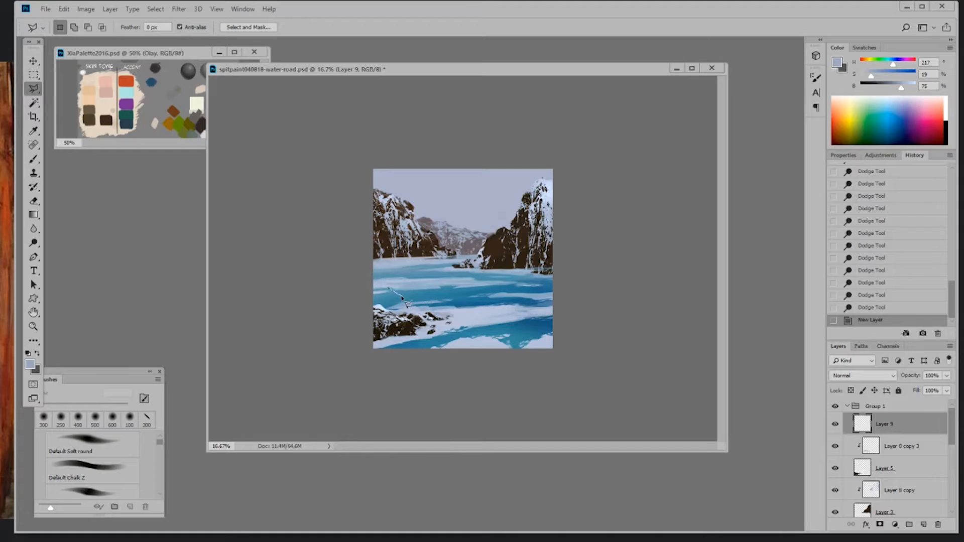
mouse_move(403, 297)
mouse_down()
mouse_move(432, 296)
mouse_move(435, 285)
mouse_move(405, 295)
mouse_move(389, 286)
mouse_up()
click(875, 312)
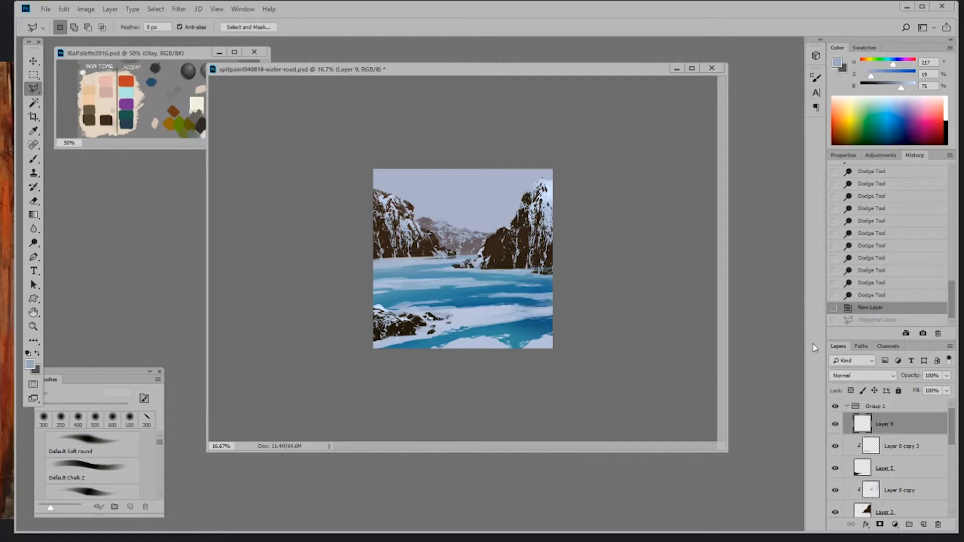
- Save the document and add a new layer directly beneath Layer 4 for the sky
key(ctrl+s)
key(b)
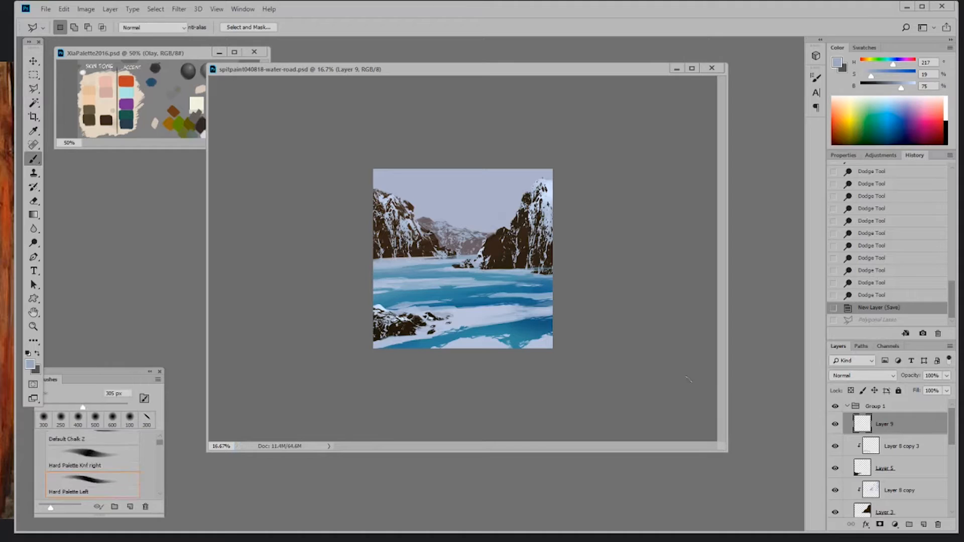
drag(954, 446, 940, 504)
click(934, 502)
click(923, 524)
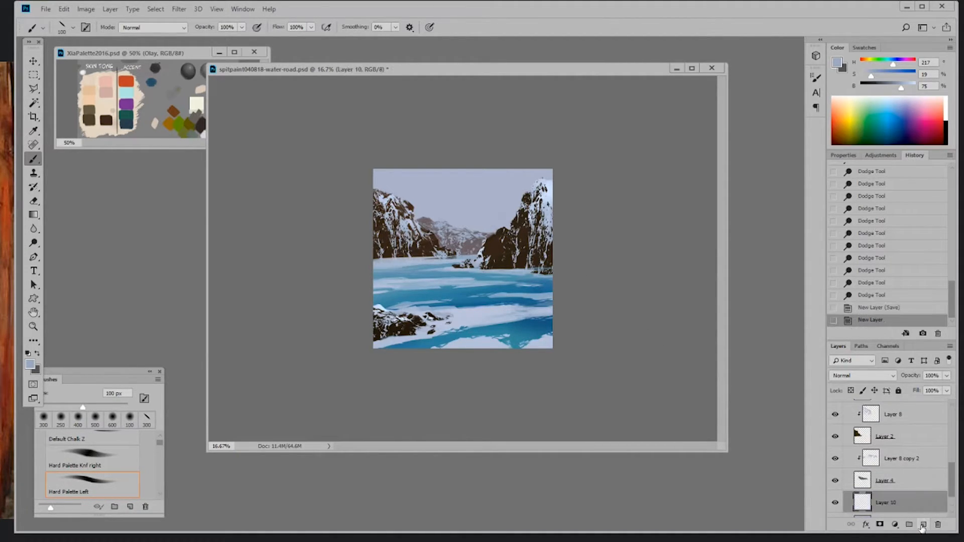
- Paint cloud strokes above the distant mountains with Sampled Brush 6 4 at 167 px in pale lavender (H 222, S 15, B 87)
alt+click(492, 220)
key(bracketright)
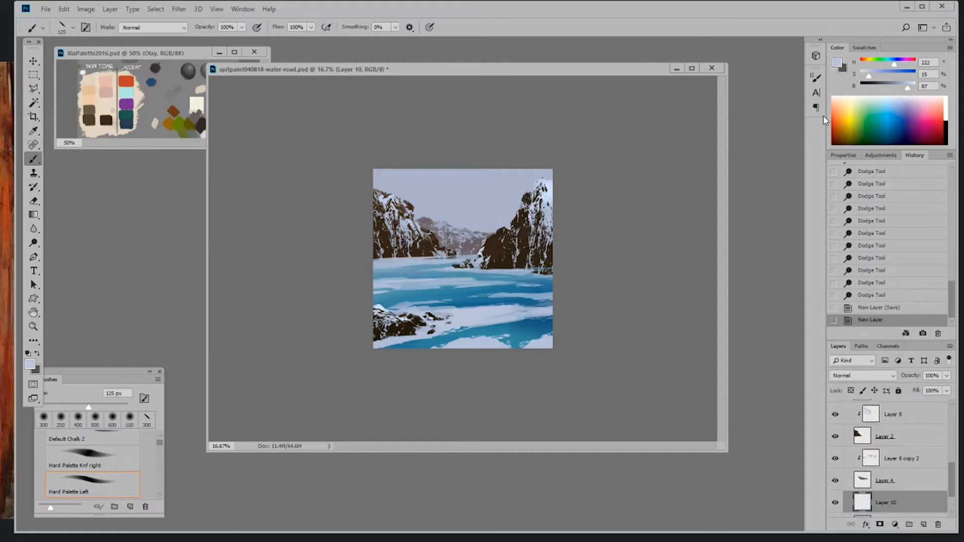
right_click(491, 247)
scroll(698, 357, down, 5)
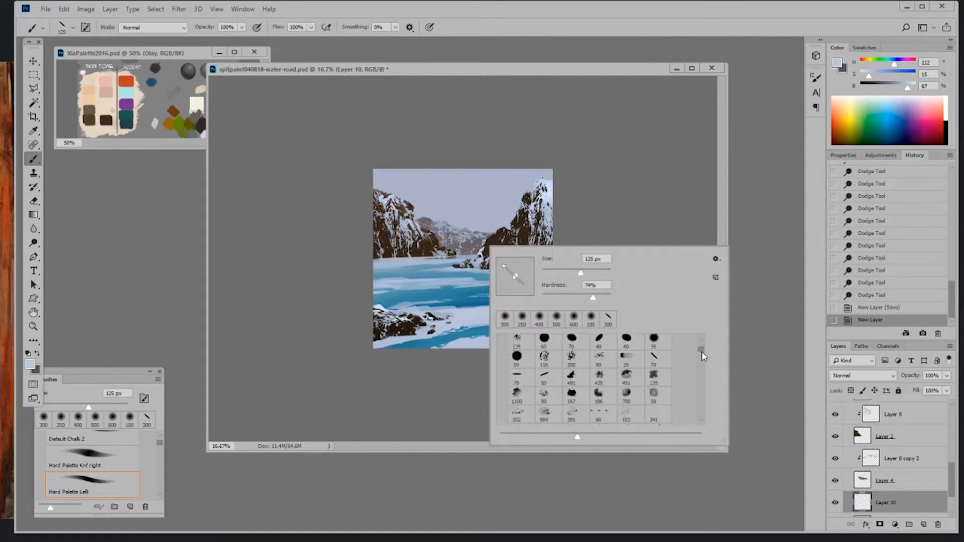
click(574, 380)
click(490, 229)
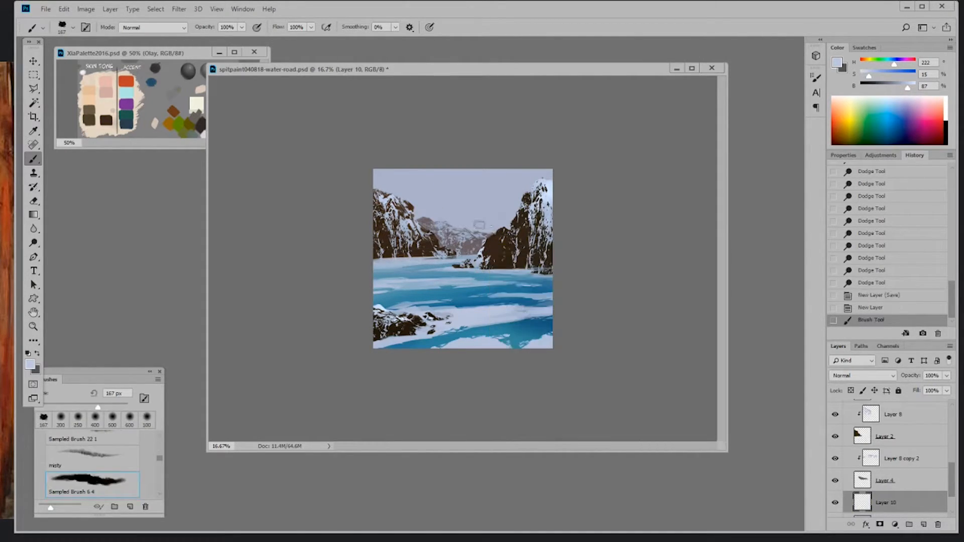
drag(464, 224, 477, 225)
- Lower the brush opacity to 25% and paint larger soft clouds between the distant mountains and the right headland
click(241, 27)
drag(245, 38, 205, 43)
key(bracketright)
key(bracketright)
key(bracketright)
mouse_move(482, 225)
mouse_down()
mouse_move(446, 224)
mouse_move(506, 228)
mouse_up()
mouse_move(506, 228)
mouse_down()
mouse_move(497, 221)
mouse_move(504, 225)
mouse_move(502, 210)
mouse_move(478, 209)
mouse_move(461, 227)
mouse_move(461, 214)
mouse_move(505, 204)
mouse_up()
- Lighten the paint to H 222, S 13, B 94 and build up the bright cloud above the distant mountains
click(910, 92)
key(bracketleft)
click(911, 90)
key(bracketleft)
click(899, 307)
key(bracketright)
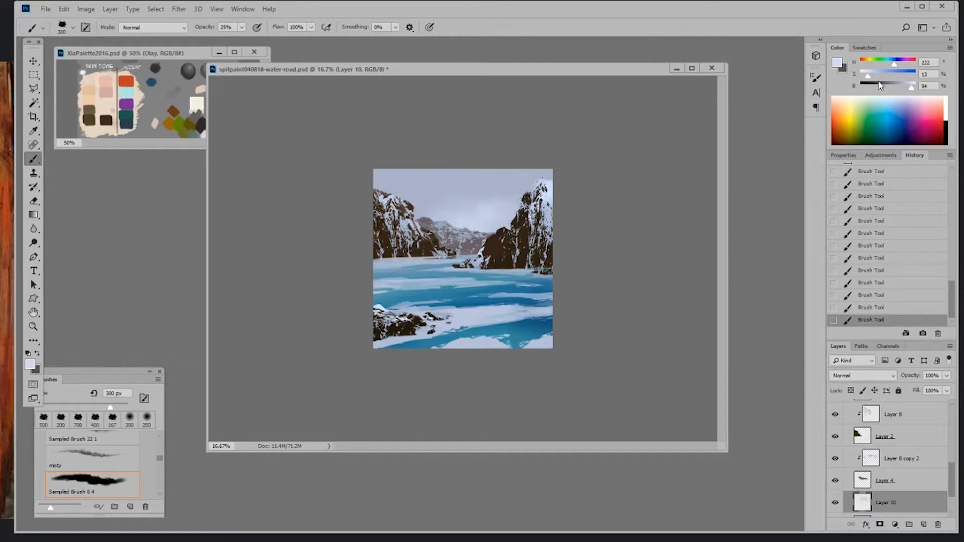
- Dodge the bright clouds in the centre of the sky with the Default Soft round brush at up to 900 px
click(34, 242)
key(bracketright)
key(bracketright)
key(bracketright)
key(bracketright)
mouse_move(503, 211)
mouse_down()
mouse_move(482, 208)
mouse_move(512, 205)
mouse_move(452, 215)
mouse_move(490, 215)
mouse_move(458, 189)
mouse_up()
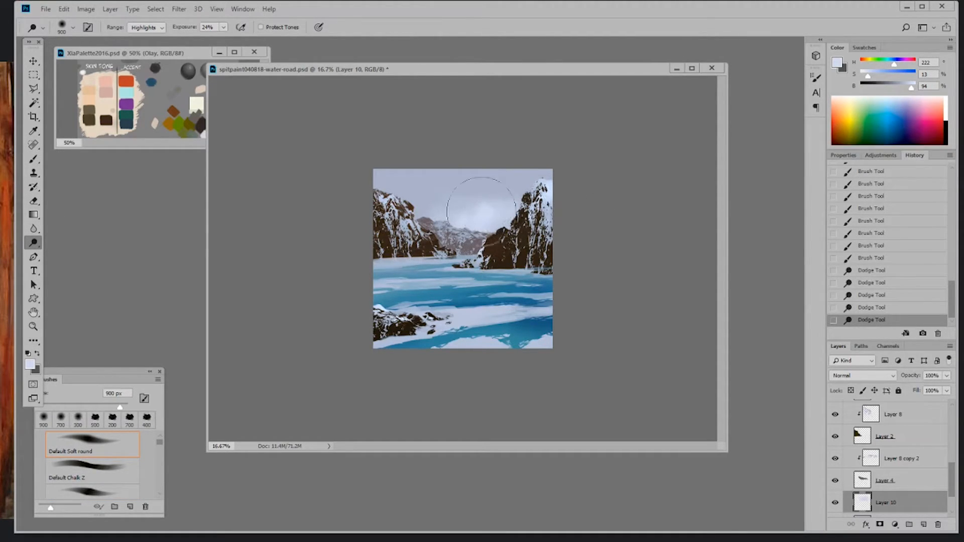
- Paint broad clouds across the sky above the left headland with Sampled Brush 6 4 at about 600 px
key(b)
key(bracketright)
key(bracketright)
key(bracketright)
drag(400, 186, 433, 188)
- Add wispy cloud texture to the middle of the sky with the SmokOo brush at about 435 to 700 px
right_click(466, 212)
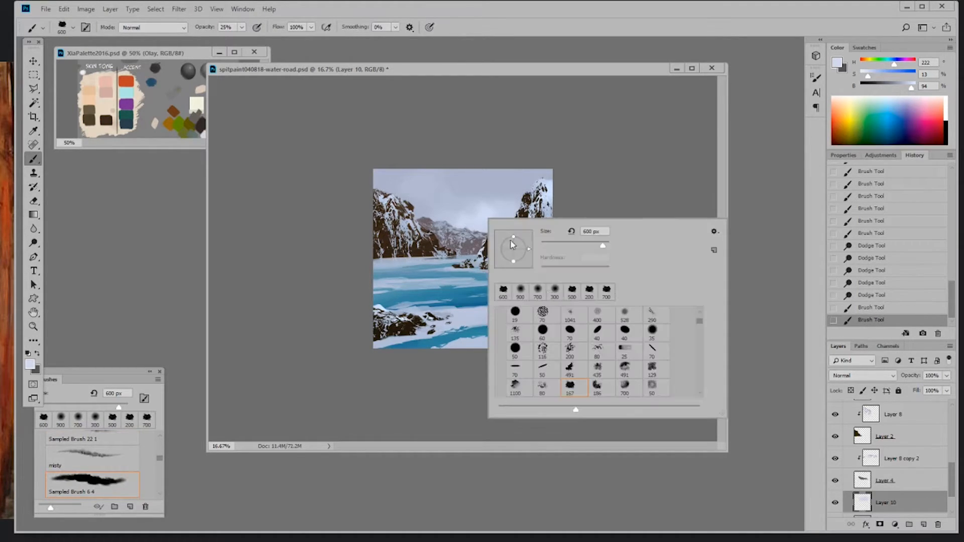
click(598, 374)
click(455, 194)
key(bracketright)
key(bracketright)
key(bracketright)
mouse_move(457, 194)
mouse_down()
mouse_move(483, 200)
mouse_move(431, 188)
mouse_move(452, 197)
mouse_up()
key(bracketright)
key(bracketright)
key(bracketleft)
key(bracketleft)
key(bracketleft)
- Choose the DOTS 2 brush and lighten the paint colour to H 222, S 8, B 96
right_click(466, 213)
click(698, 339)
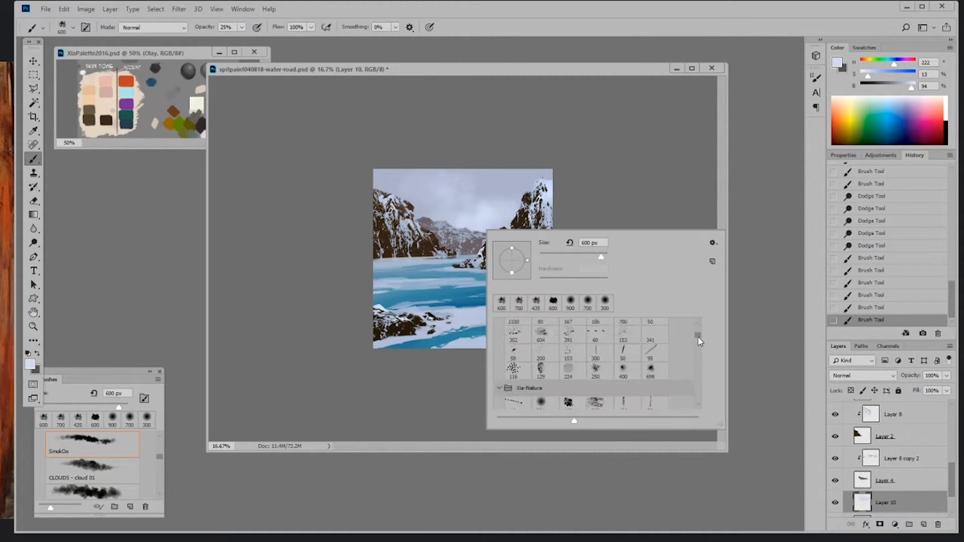
click(541, 352)
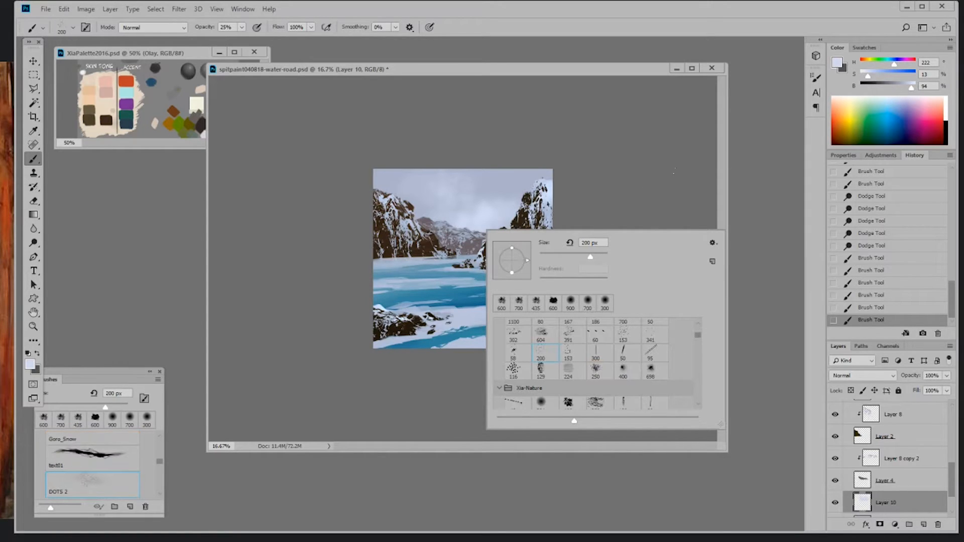
key(Return)
drag(868, 80, 864, 80)
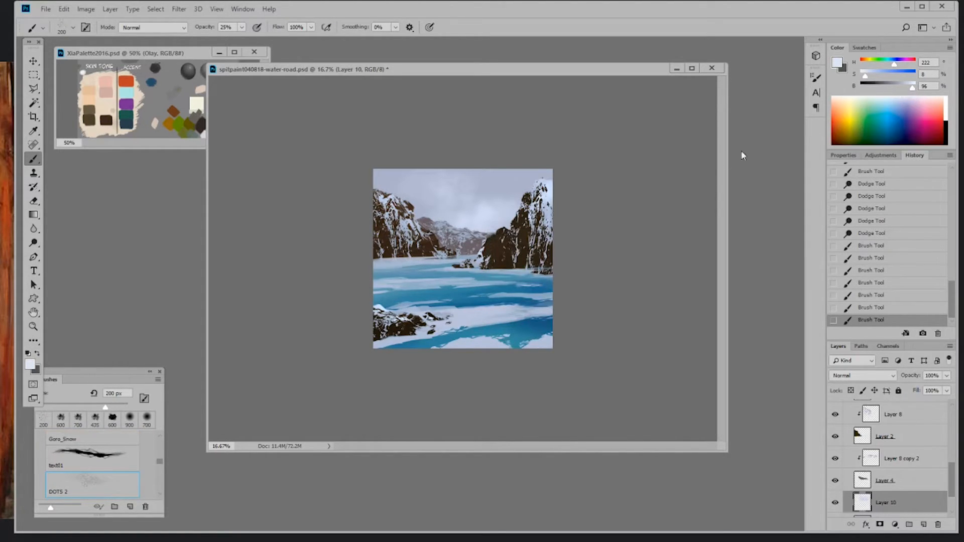
- Dab DOTS 2 texture over the central clouds and down behind the distant mountains, varying the size between about 125 and 400 px
click(444, 207)
key(bracketleft)
key(bracketleft)
key(bracketleft)
key(bracketleft)
key(bracketleft)
key(bracketleft)
click(477, 216)
key(bracketright)
key(bracketleft)
key(bracketleft)
click(464, 241)
click(472, 243)
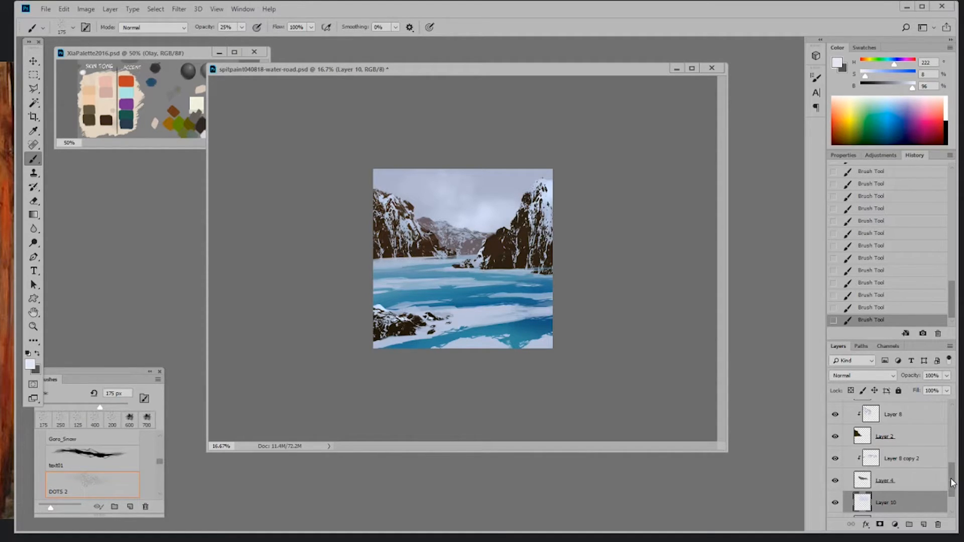
- Select Layer 7 and prepare the Default Soft round brush at 18% opacity in the sampled sky colour (H 222, S 14, B 87)
drag(955, 482, 947, 460)
click(836, 459)
click(836, 459)
click(879, 462)
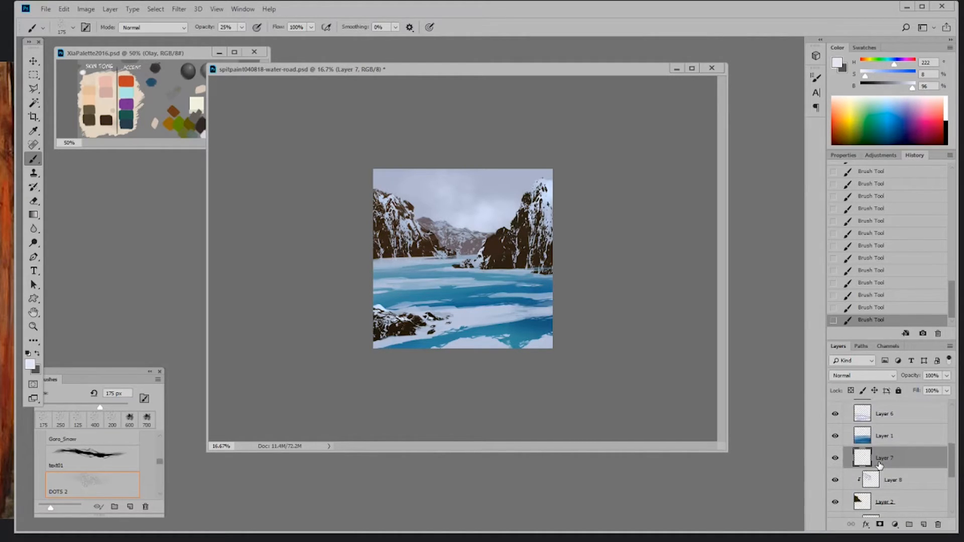
alt+click(506, 203)
right_click(524, 195)
drag(736, 303, 735, 290)
click(582, 311)
drag(241, 27, 236, 43)
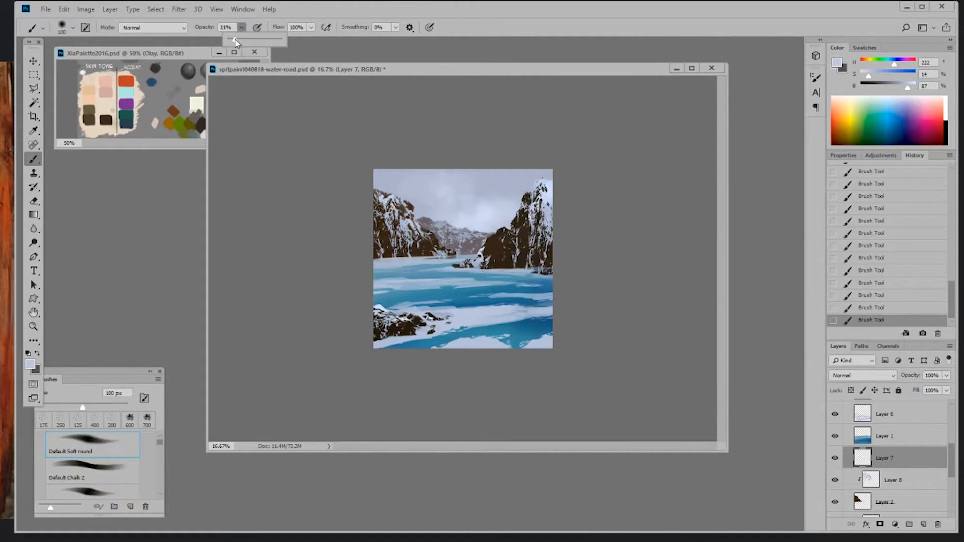
- Paint soft atmospheric haze over the left headland's lower slopes with brush sizes of about 700 to 1100 px
key(bracketright)
key(bracketright)
key(bracketright)
key(bracketright)
key(bracketright)
key(bracketright)
key(bracketright)
key(bracketright)
key(bracketright)
key(bracketright)
key(bracketright)
key(bracketright)
key(bracketright)
key(bracketright)
key(bracketright)
key(bracketright)
key(bracketright)
key(bracketright)
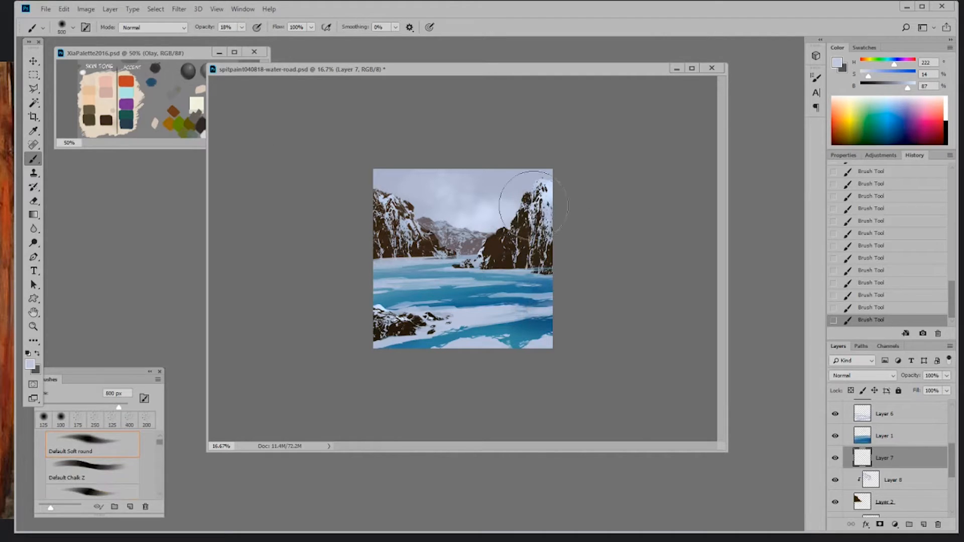
key(bracketleft)
key(bracketleft)
key(bracketleft)
key(bracketleft)
key(bracketleft)
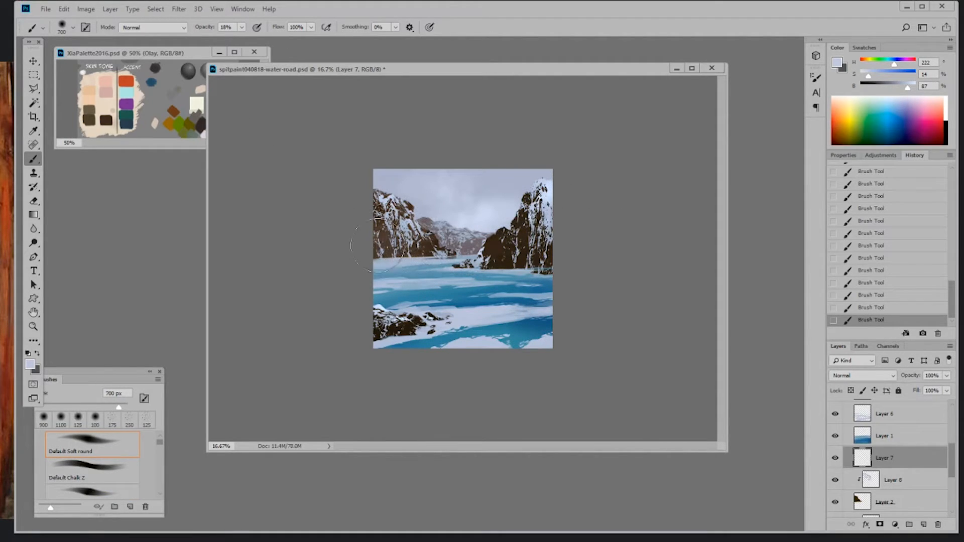
key(bracketright)
key(bracketright)
key(bracketleft)
key(bracketleft)
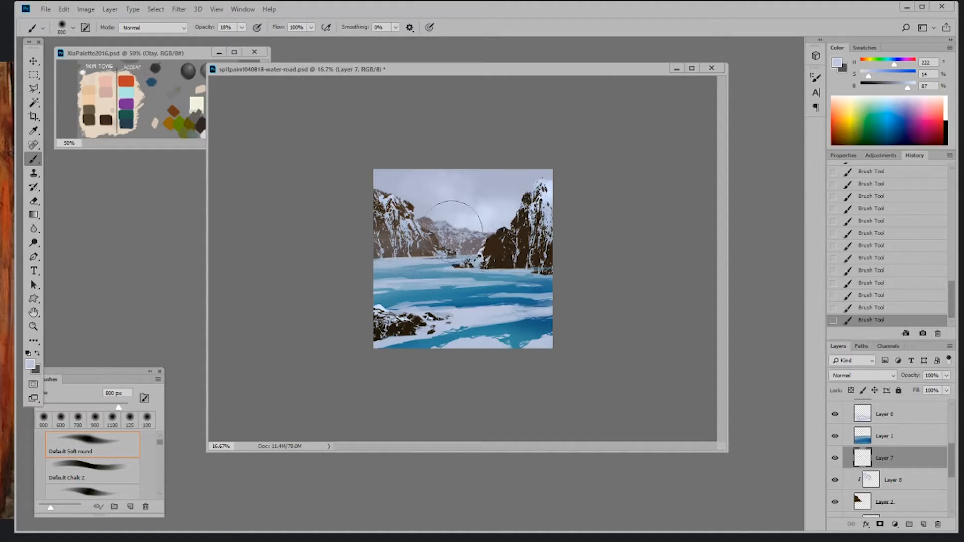
- Switch to the Soft Round 394 2 brush and soften the haze on Layer 7 with sizes from about 700 down to 250 px
key(bracketleft)
right_click(434, 256)
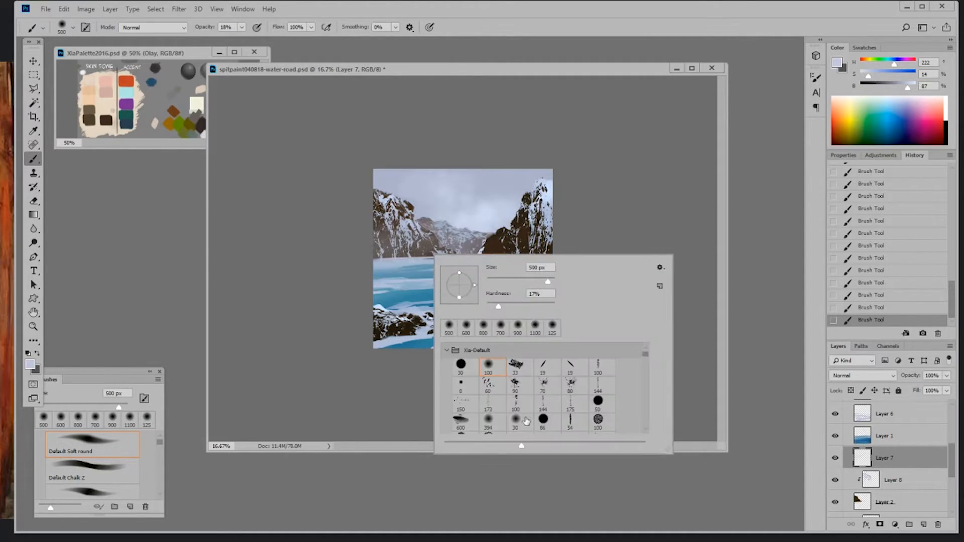
click(516, 420)
click(486, 427)
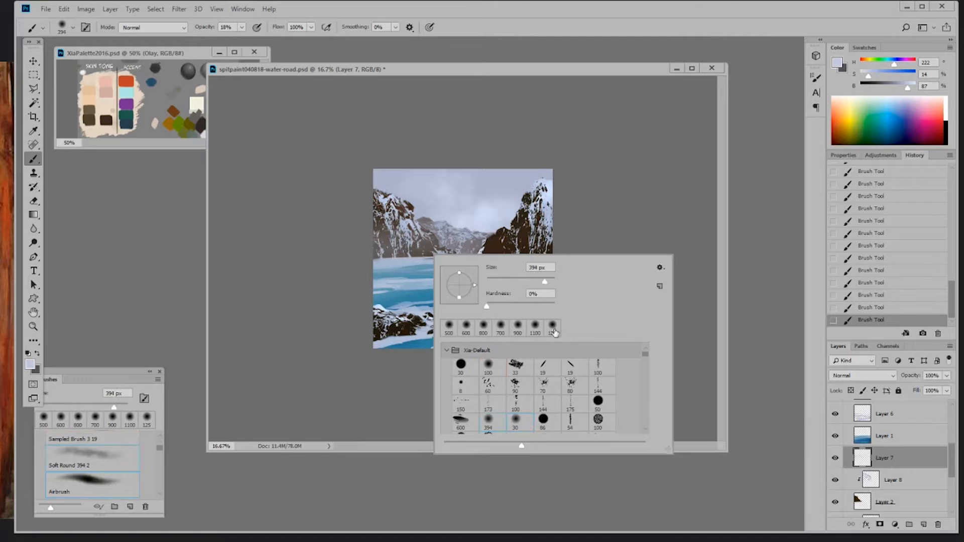
key(bracketright)
key(bracketright)
key(bracketright)
key(bracketright)
key(Return)
key(bracketleft)
key(bracketleft)
key(bracketleft)
key(bracketleft)
key(bracketleft)
key(bracketleft)
- Switch to the Airbrush and paint mist along the left headland's waterline, enlarging the brush to about 500 px
right_click(484, 257)
double_click(568, 407)
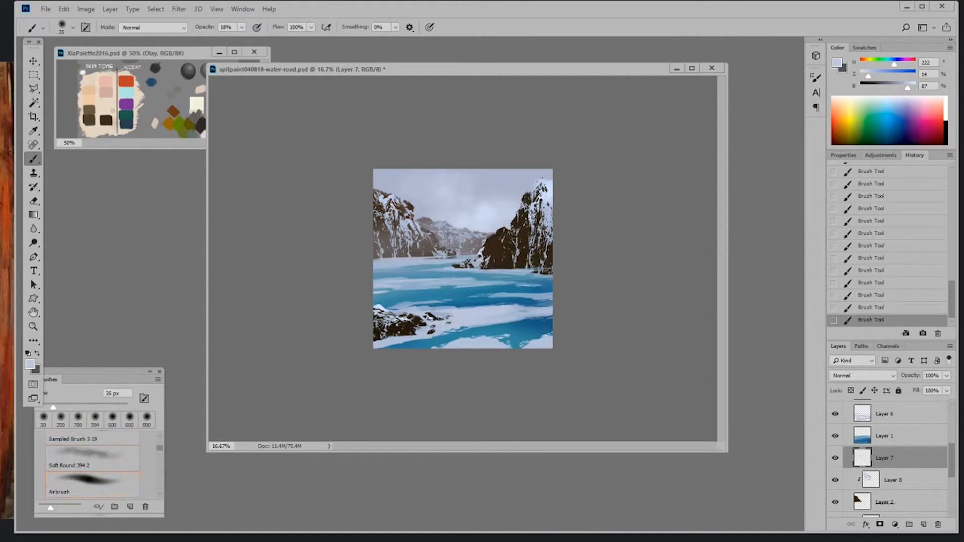
key(bracketright)
key(bracketright)
key(bracketright)
key(bracketright)
key(bracketright)
key(bracketright)
key(bracketright)
key(bracketright)
key(bracketright)
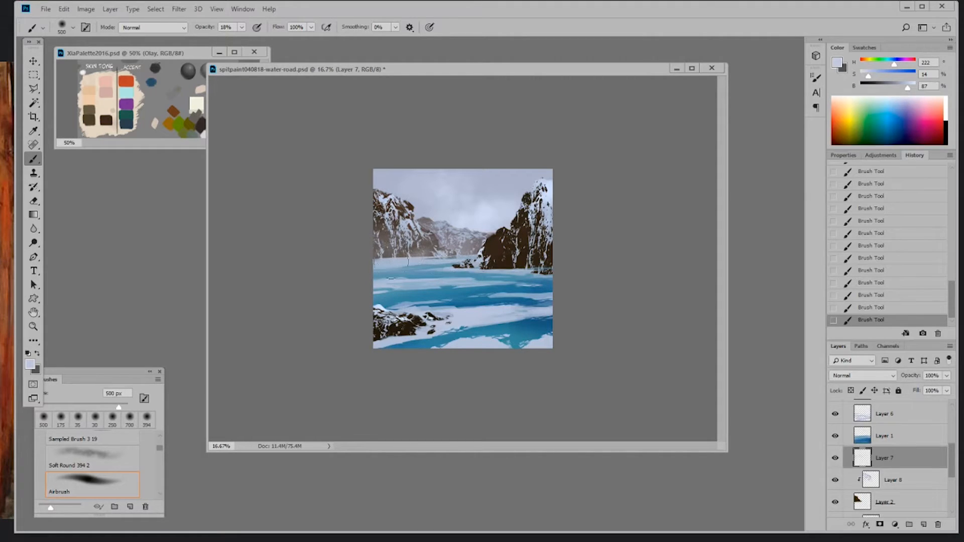
- Add a new layer above Layer 8 copy and airbrush haze over the right headland's lower slopes at about 900 px
scroll(936, 443, up, 5)
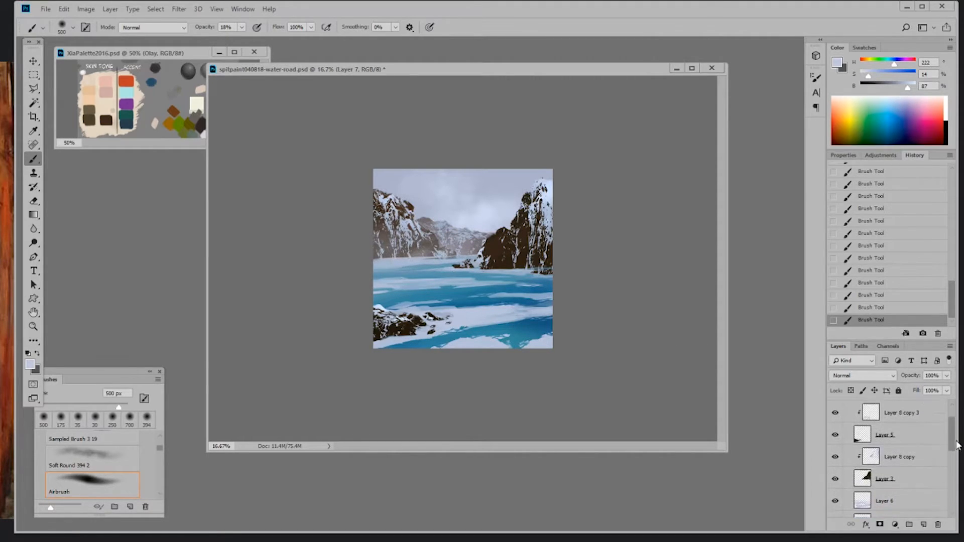
click(898, 463)
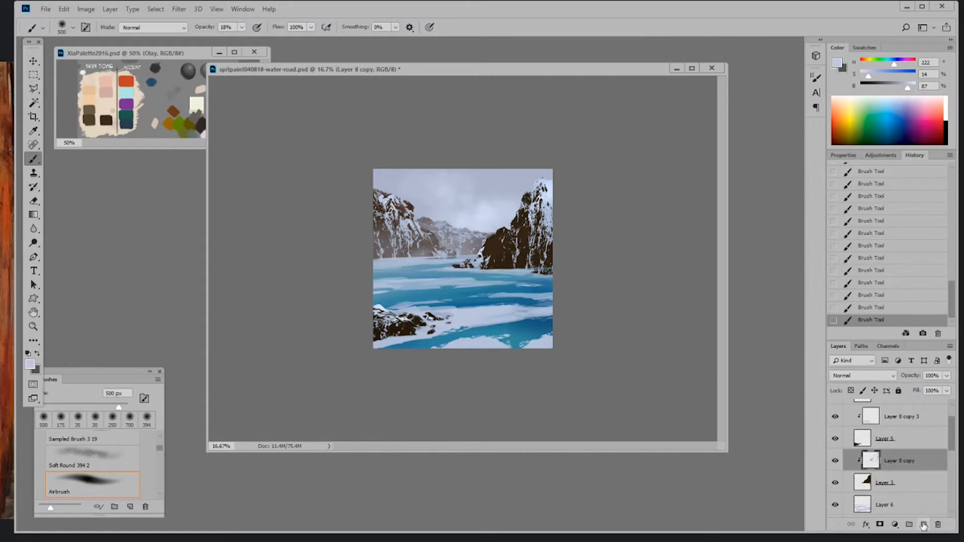
click(923, 524)
key(bracketright)
key(bracketright)
key(bracketright)
key(bracketright)
mouse_move(492, 241)
mouse_down()
mouse_move(507, 251)
mouse_move(543, 236)
mouse_move(547, 271)
mouse_up()
- Choose the Default Soft round brush at 25% opacity and haze the right headland's side with a size of about 1000 px
right_click(552, 274)
double_click(608, 378)
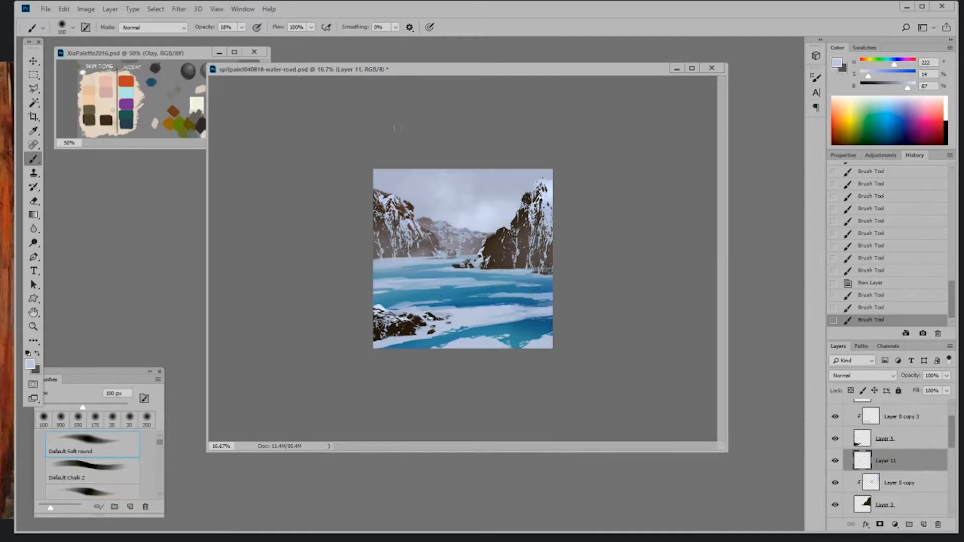
click(243, 29)
click(244, 44)
click(639, 241)
key(bracketright)
key(bracketright)
key(bracketright)
key(bracketright)
key(bracketright)
key(bracketright)
key(bracketright)
key(bracketright)
key(bracketright)
key(bracketright)
key(bracketright)
key(bracketright)
key(bracketright)
click(577, 256)
- Vary the soft brush between about 200 and 900 px and add light haze strokes over the water near the left shore
key(bracketleft)
key(bracketleft)
key(bracketleft)
key(bracketleft)
mouse_move(377, 279)
mouse_down()
mouse_move(403, 284)
mouse_move(381, 281)
mouse_move(392, 283)
mouse_up()
key(bracketleft)
key(bracketleft)
key(bracketleft)
key(bracketleft)
key(bracketleft)
mouse_move(392, 283)
mouse_down()
mouse_move(378, 283)
mouse_move(399, 277)
mouse_up()
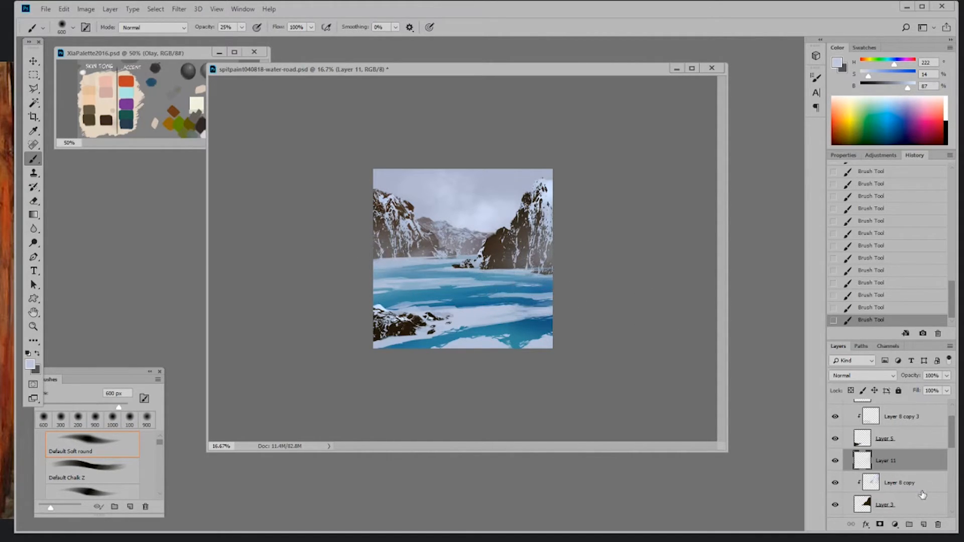
- Add a new layer clipped to Layer 3 and shift the sampled water blue to H 212, S 80, B 60
click(911, 505)
click(922, 525)
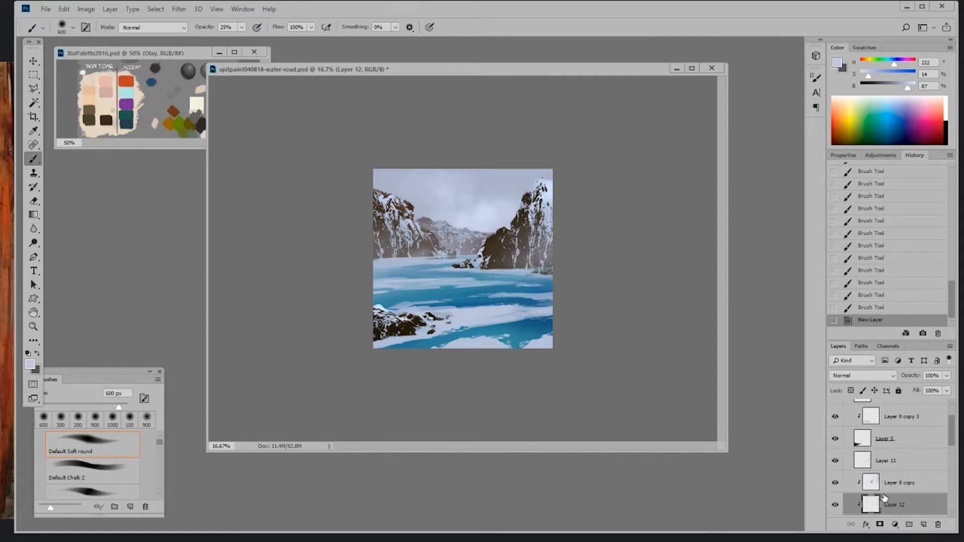
alt+click(530, 285)
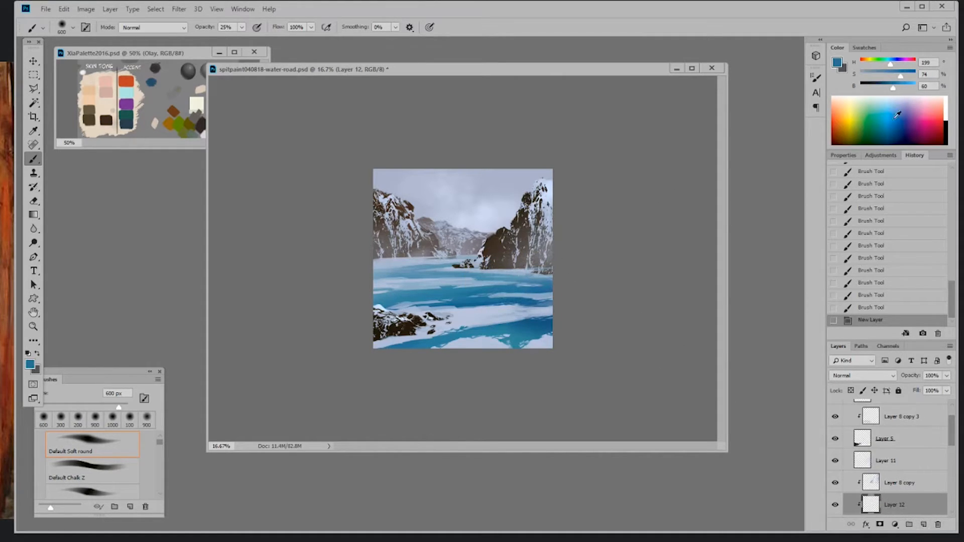
click(903, 78)
click(892, 64)
- Choose the Sampled Brush 2 13 brush, set its opacity to 58% and enlarge it to about 400 px
right_click(543, 288)
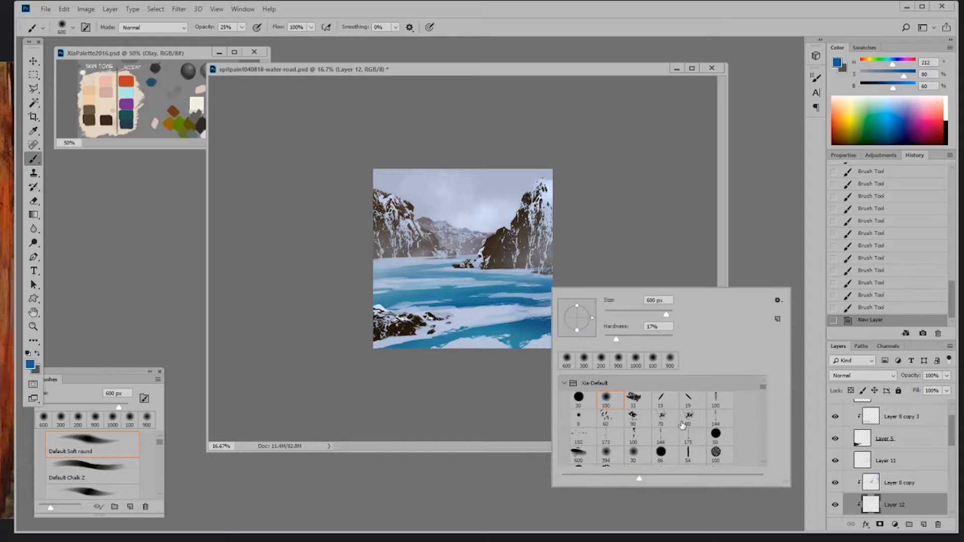
click(677, 425)
drag(535, 325, 556, 327)
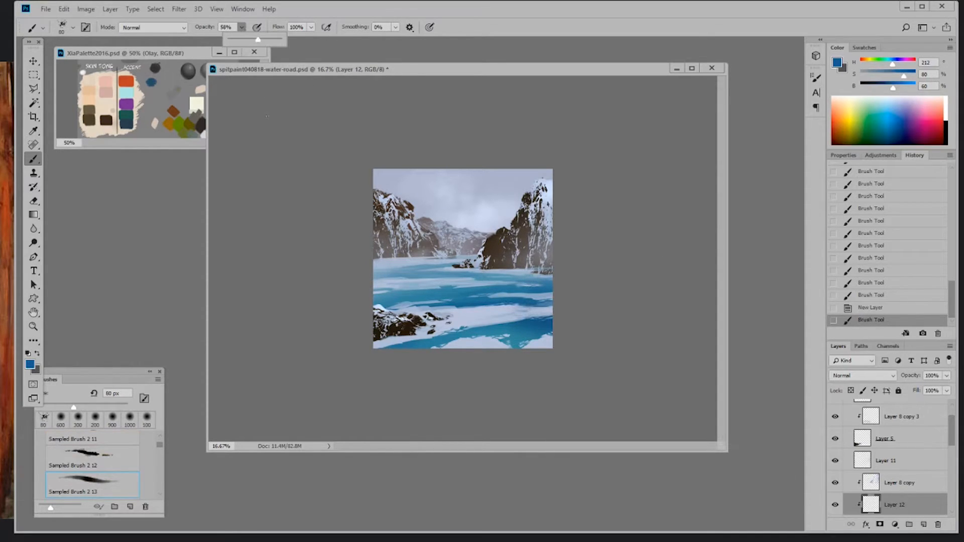
key(5)
key(8)
key(bracketright)
key(bracketright)
key(bracketright)
key(bracketright)
key(bracketright)
key(bracketright)
key(bracketright)
key(bracketright)
key(bracketright)
- Try brushing blue texture across the right headland's base and undo the last stroke
click(480, 262)
click(491, 259)
drag(485, 264, 552, 266)
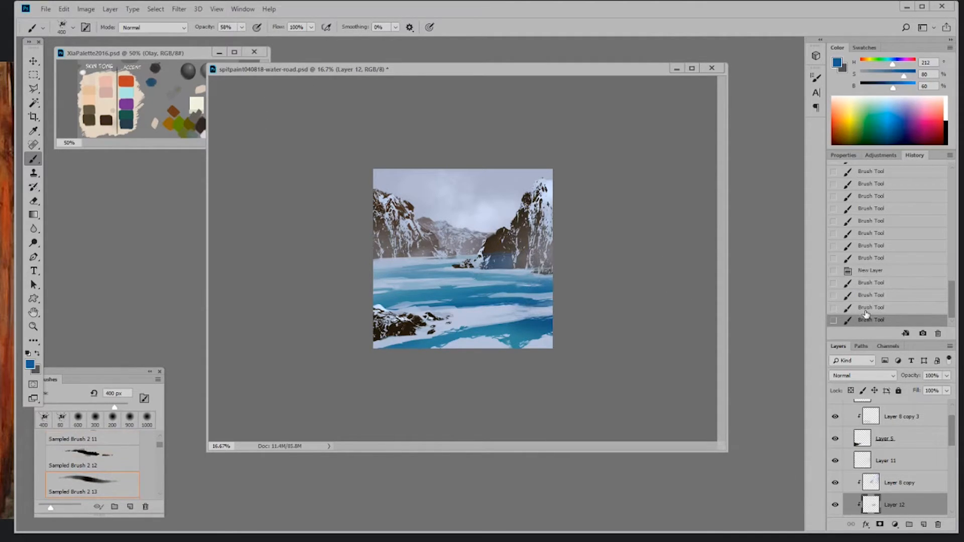
key(ctrl+z)
- Darken the blue paint colour and dab shadow texture over the right headland's lower rocks with sizes of about 250 to 400 px
drag(892, 88, 875, 88)
click(502, 261)
key(bracketleft)
click(513, 261)
key(bracketleft)
click(517, 261)
key(bracketright)
key(bracketright)
click(532, 266)
click(525, 261)
click(519, 258)
- Adjust the shadow blue to H 212, S 80, B 28 and dab more texture over the right headland with sizes of about 175 to 300 px
drag(876, 91, 874, 89)
click(512, 258)
click(490, 266)
click(530, 271)
key(bracketleft)
key(bracketleft)
key(bracketleft)
key(bracketleft)
click(504, 246)
key(bracketright)
key(bracketright)
key(bracketright)
click(529, 242)
click(528, 275)
click(876, 88)
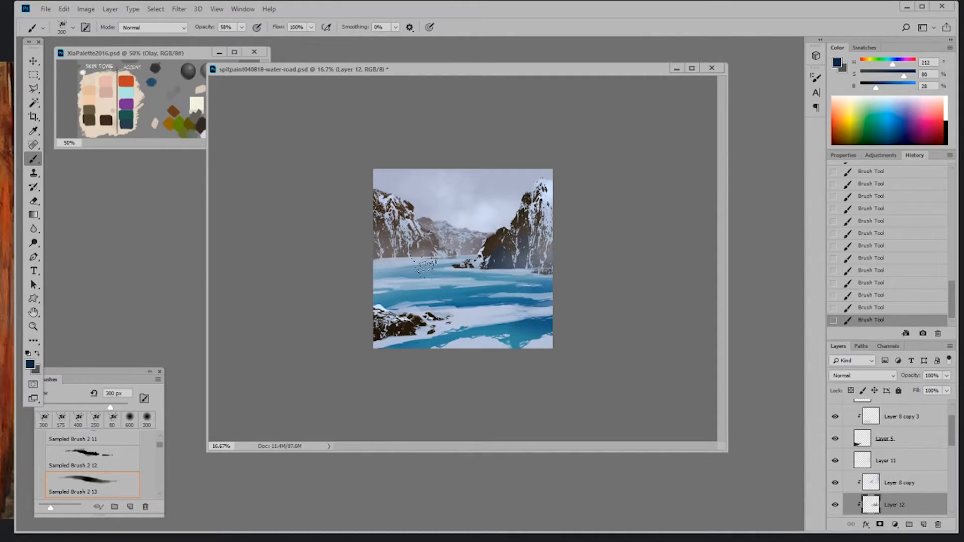
drag(469, 266, 508, 265)
- Go to the left headland's layers, Layer 8 and Layer 2, in the layer stack
drag(952, 443, 947, 464)
scroll(909, 496, down, 3)
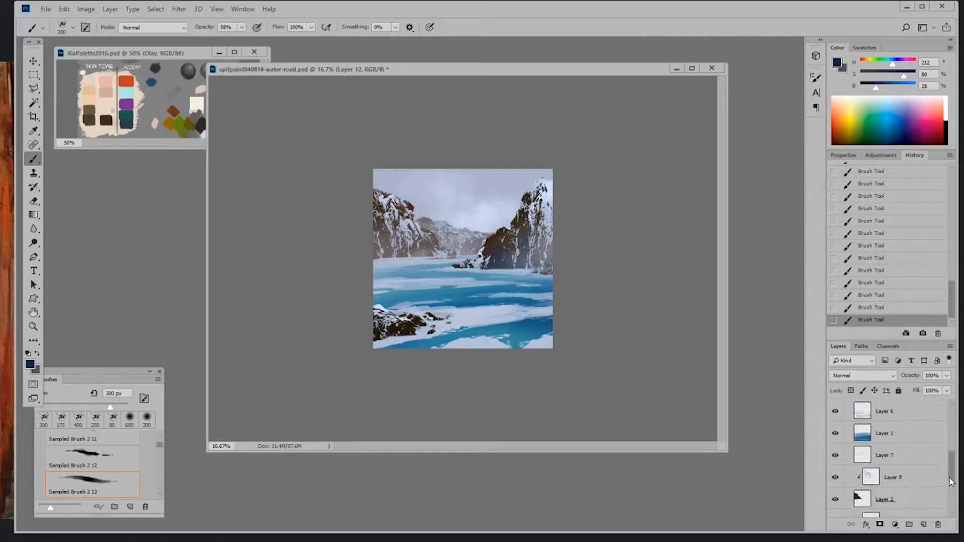
- Add a new layer clipped to the left cliff's layer and paint dark blue (H 212, S 71, B 33) shading at the cliff's base with a 500 px brush
click(918, 495)
click(924, 526)
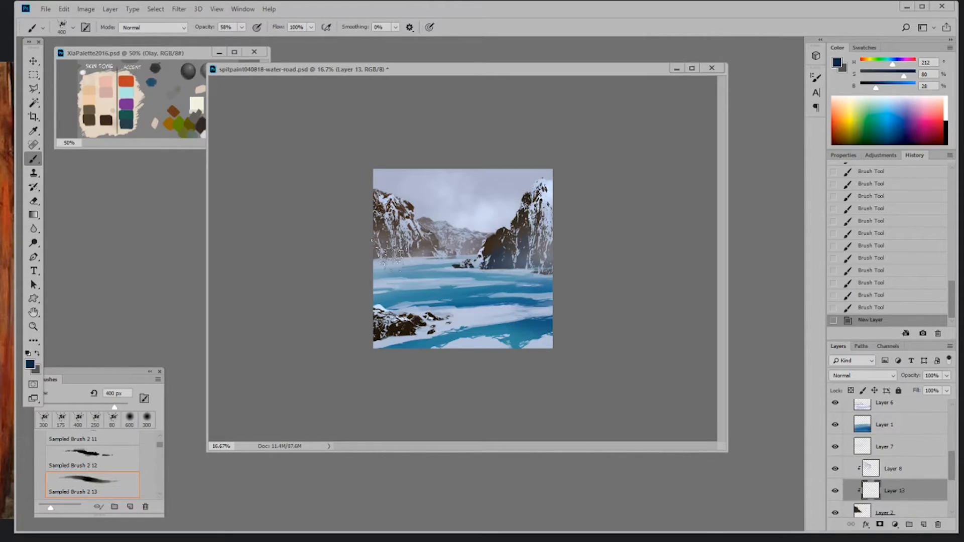
drag(879, 89, 899, 76)
mouse_move(408, 256)
mouse_down()
mouse_move(424, 269)
mouse_move(429, 245)
mouse_move(449, 266)
mouse_move(460, 240)
mouse_move(383, 254)
mouse_up()
key(bracketright)
key(bracketright)
drag(383, 260, 389, 254)
drag(387, 259, 392, 255)
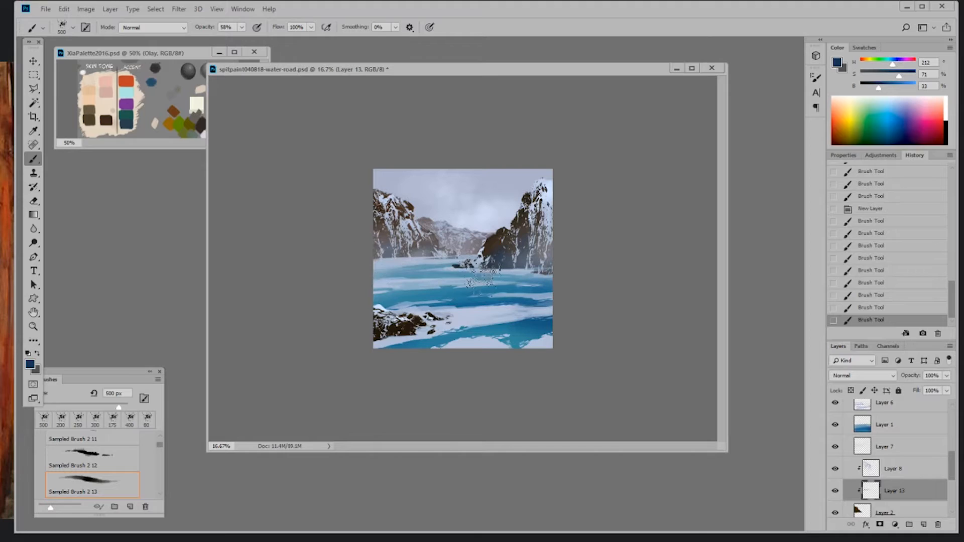
- Paint dark blue strokes at the foot of the left cliff with the Hard Palette Left brush at 70 px
right_click(412, 262)
double_click(555, 377)
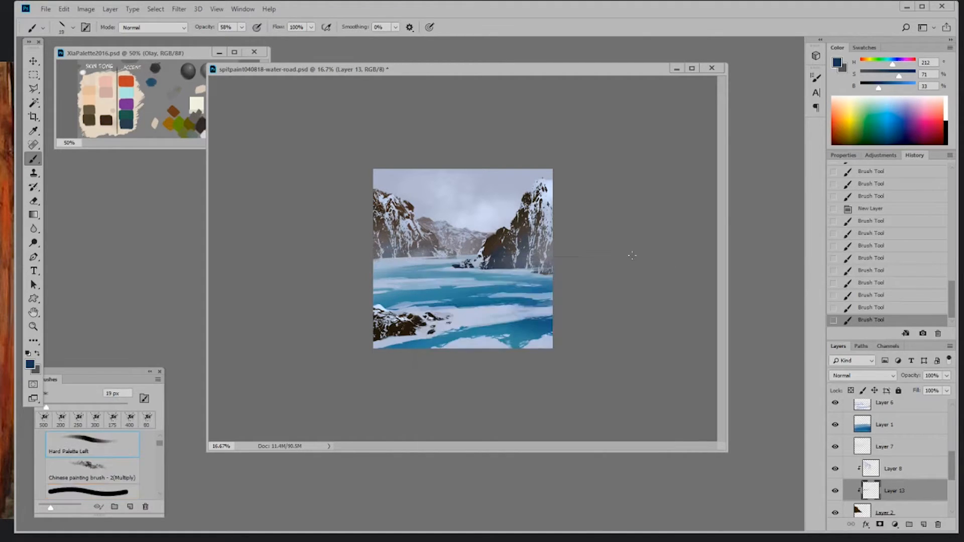
drag(374, 249, 380, 256)
drag(381, 250, 384, 256)
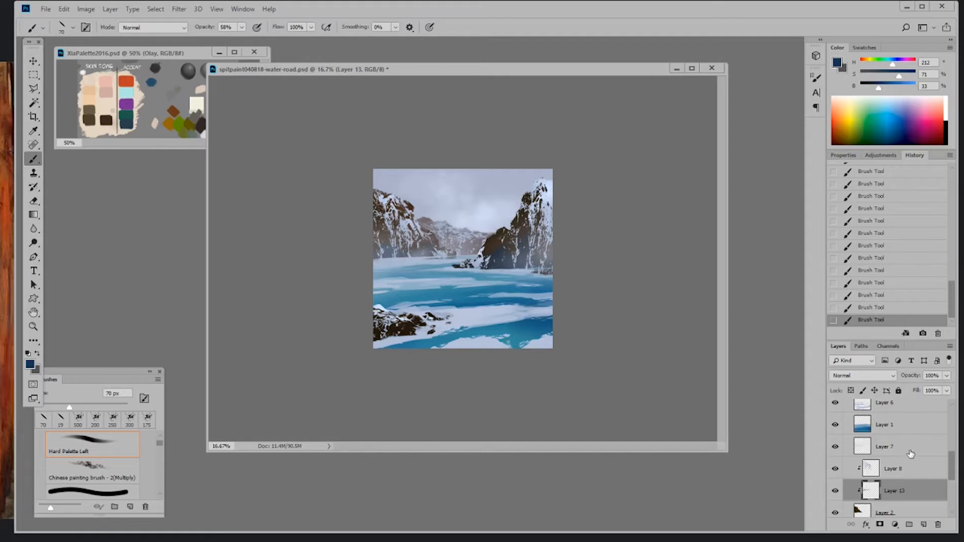
- Add a new layer above Layer 8 copy, clip it to the right cliff, and load Layer 8 copy's pixels as a selection
scroll(910, 456, up, 3)
click(914, 422)
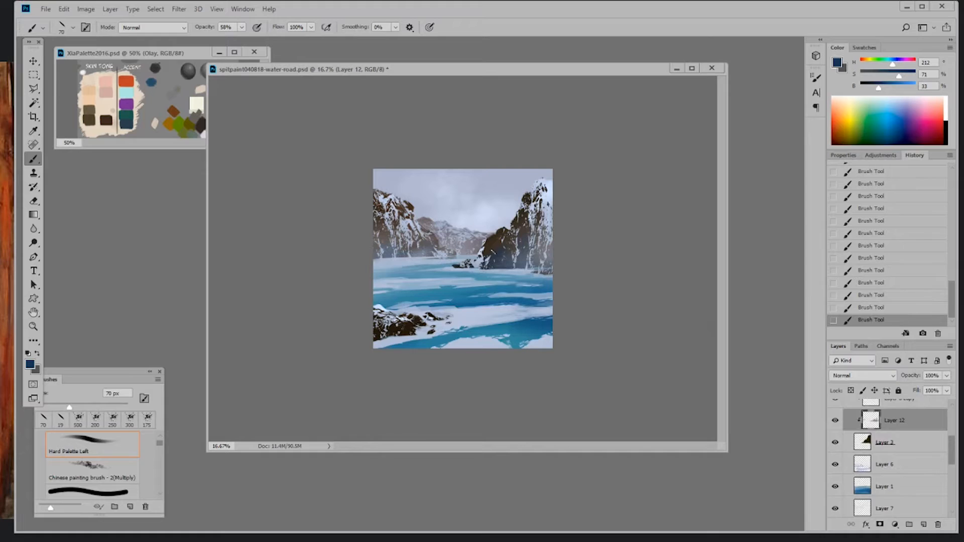
drag(950, 456, 950, 451)
click(917, 424)
click(923, 523)
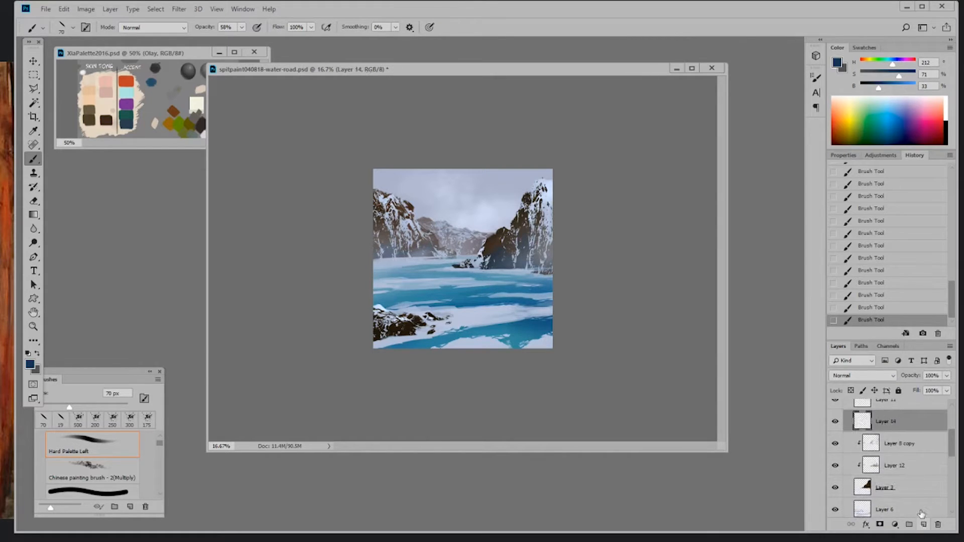
alt+click(889, 431)
ctrl+click(876, 442)
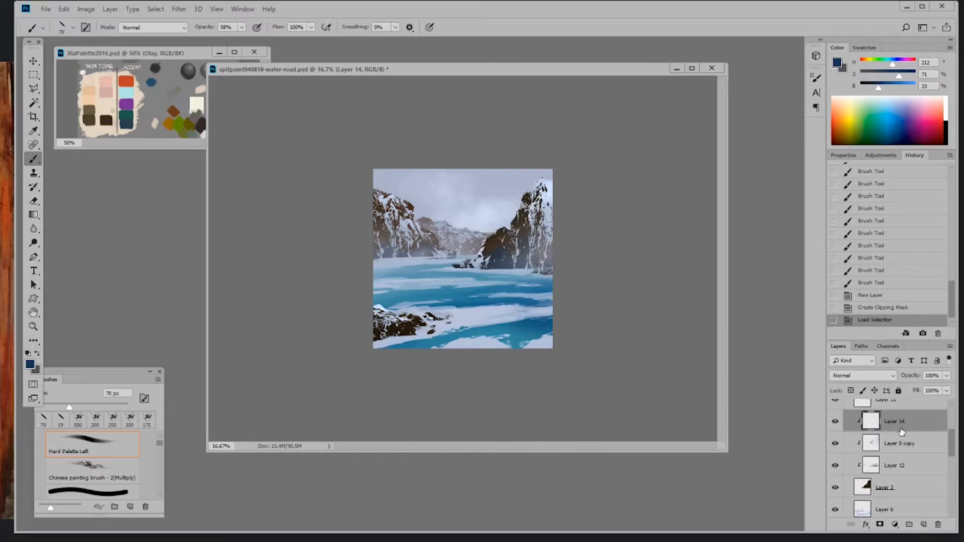
- Paint dark blue shading at the base of the right cliff with Sampled Brush 2 11 at 84% opacity, enlarging it to 400 px
right_click(554, 369)
right_click(551, 347)
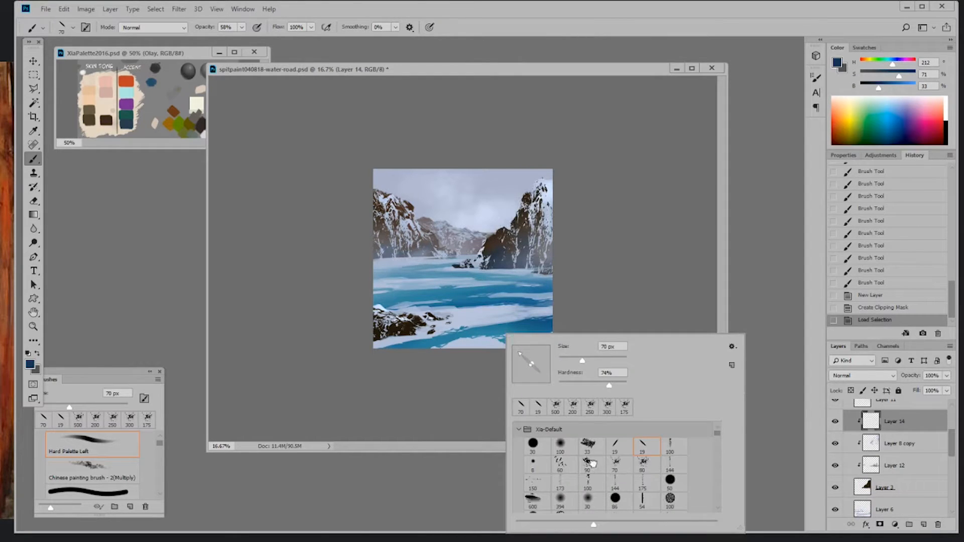
click(595, 466)
click(494, 222)
click(243, 29)
click(256, 42)
click(488, 257)
key(])
key(])
key(])
key(])
key(])
key(])
key(])
key(])
drag(487, 257, 476, 264)
key([)
key([)
key([)
key([)
key([)
key([)
key([)
click(479, 266)
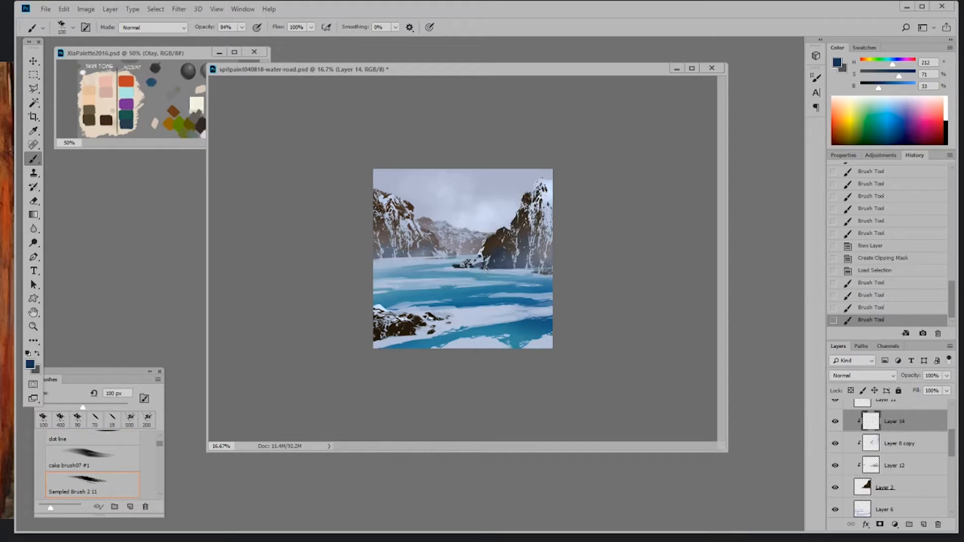
click(886, 308)
- Raise the blue's brightness to 51% and paint over the base of the right cliff with a 150 to 200 px brush
click(888, 88)
key(])
key(])
click(511, 255)
key(])
key(])
click(483, 261)
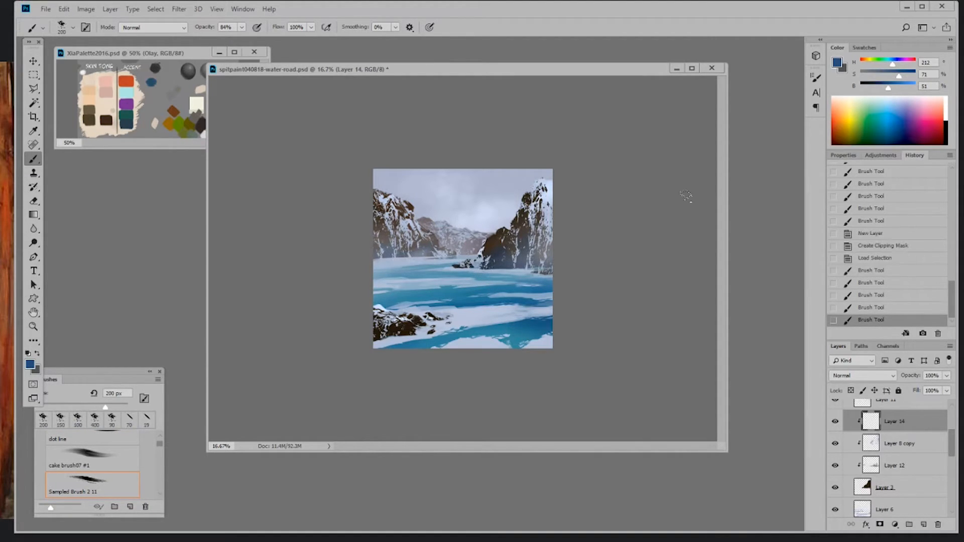
- Build up blue haze along the right cliff's base and lower face, using 56% brightness and brush sizes up to 400 px
click(518, 259)
click(544, 266)
click(540, 261)
click(542, 256)
click(522, 258)
click(523, 256)
key(])
key(])
key(])
click(533, 235)
key([)
key([)
key([)
key([)
click(551, 250)
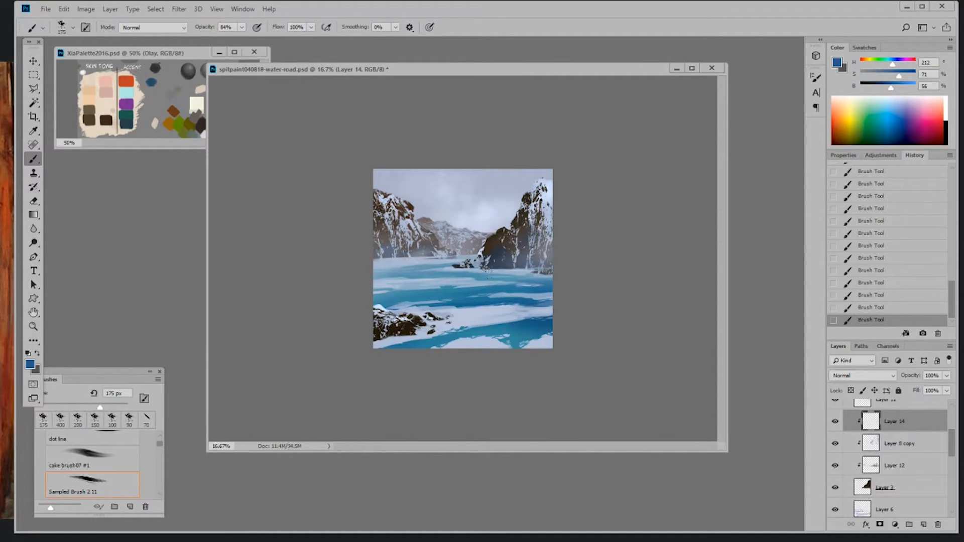
- Soften the blue haze on the right cliff with a Sampled Brush 2 11 eraser at up to 100 px, and save the document
key(bracketleft)
key(e)
right_click(496, 259)
click(577, 400)
click(607, 256)
mouse_move(533, 224)
mouse_down()
mouse_move(531, 240)
mouse_move(502, 252)
mouse_up()
key(bracketright)
drag(493, 253, 480, 260)
drag(484, 257, 482, 263)
drag(494, 256, 504, 261)
drag(522, 257, 520, 263)
key(ctrl+s)
- Lighten the water on Layer 1 with the Dodge tool at 900 px, Highlights range and 24% exposure
scroll(899, 442, down, 4)
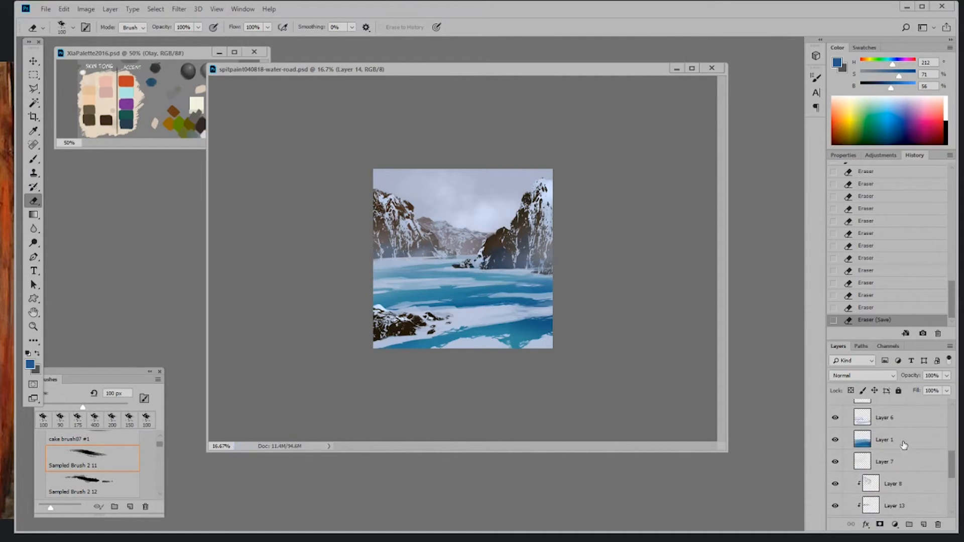
click(887, 444)
click(34, 243)
drag(471, 281, 582, 284)
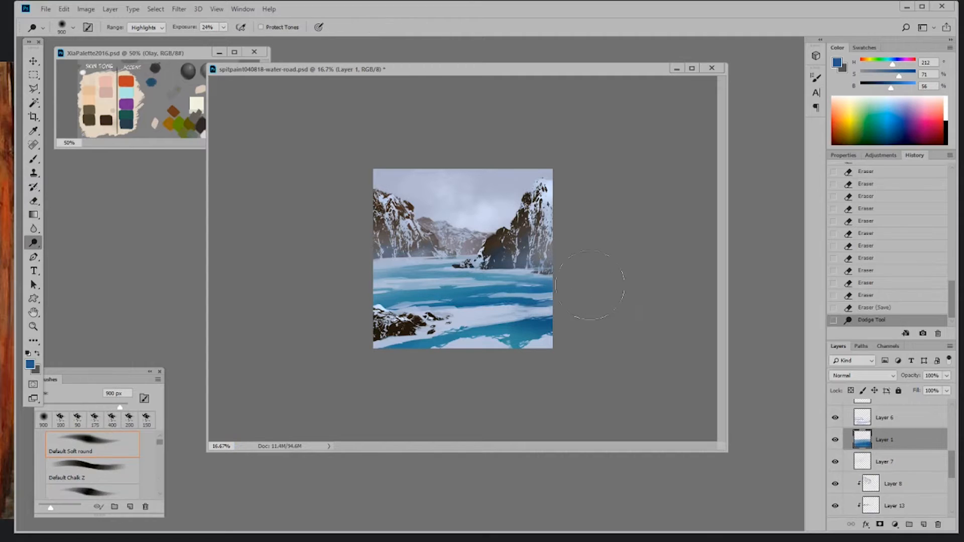
drag(357, 285, 482, 286)
- Clear the selection and dodge the distant water near the left cliff with a smaller brush
key(ctrl+d)
key(bracketleft)
key(bracketleft)
drag(366, 285, 462, 284)
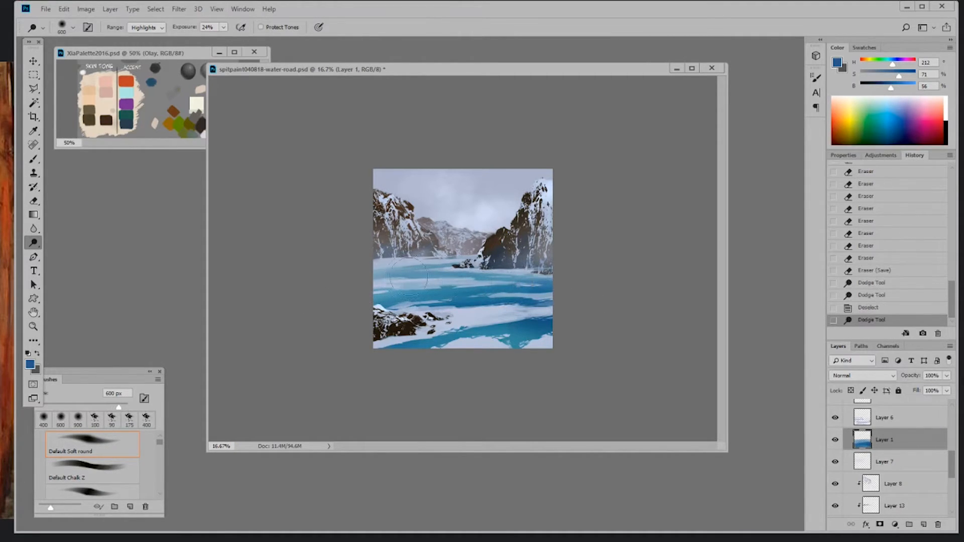
drag(380, 273, 457, 270)
- Dodge the foreground water near the lower edge and the middle water with varied brush sizes, and save the document
key(bracketright)
key(bracketright)
key(bracketright)
key(bracketright)
key(bracketright)
key(bracketright)
mouse_move(527, 334)
mouse_down()
mouse_move(498, 349)
mouse_move(515, 345)
mouse_move(435, 351)
mouse_move(531, 342)
mouse_up()
key(bracketright)
key(bracketleft)
key(bracketleft)
key(bracketleft)
mouse_move(402, 296)
mouse_down()
mouse_move(371, 294)
mouse_move(393, 280)
mouse_move(422, 282)
mouse_up()
key(bracketright)
key(bracketright)
drag(437, 283, 471, 284)
drag(509, 336, 525, 335)
key(ctrl+s)
- Toggle the visibility of Layer 9 in Group 1 and save the document
scroll(945, 468, up, 5)
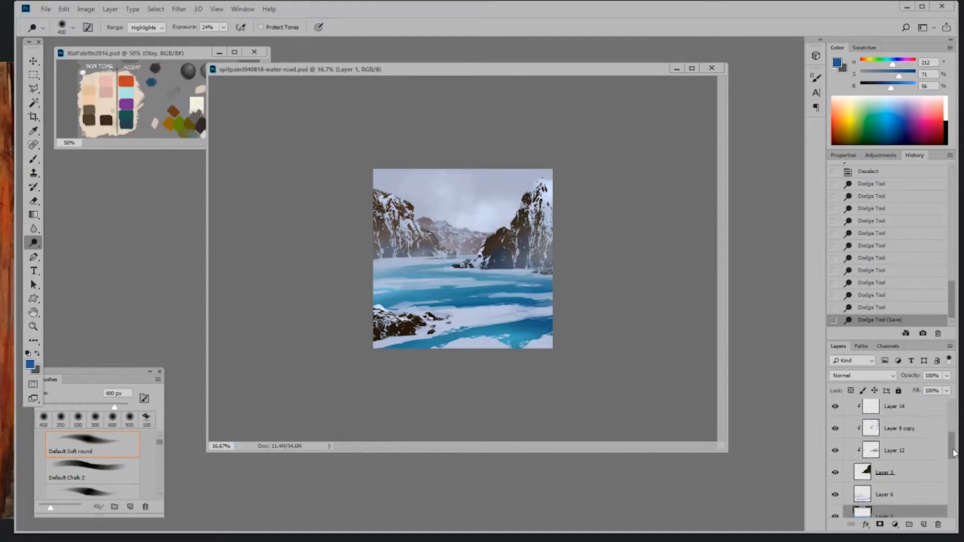
scroll(954, 444, up, 3)
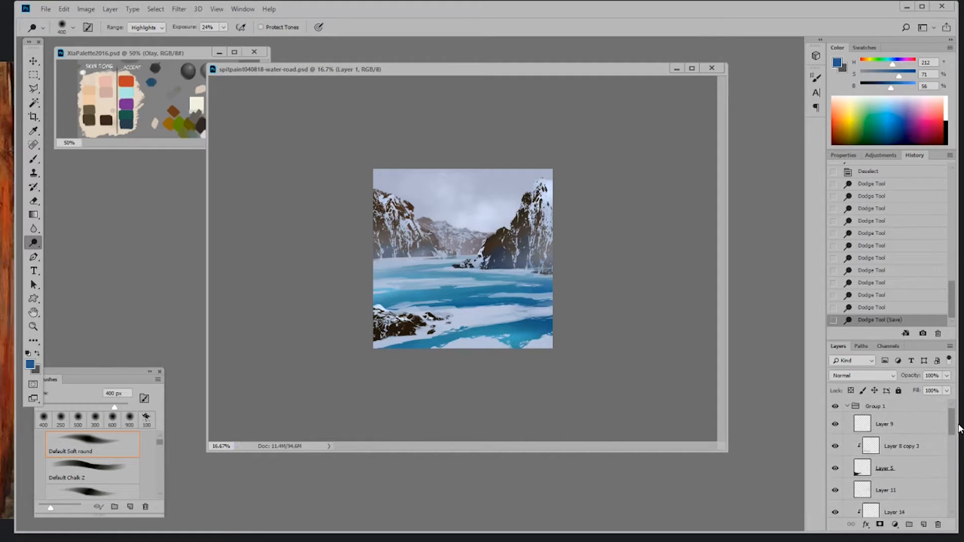
click(836, 425)
key(ctrl+s)
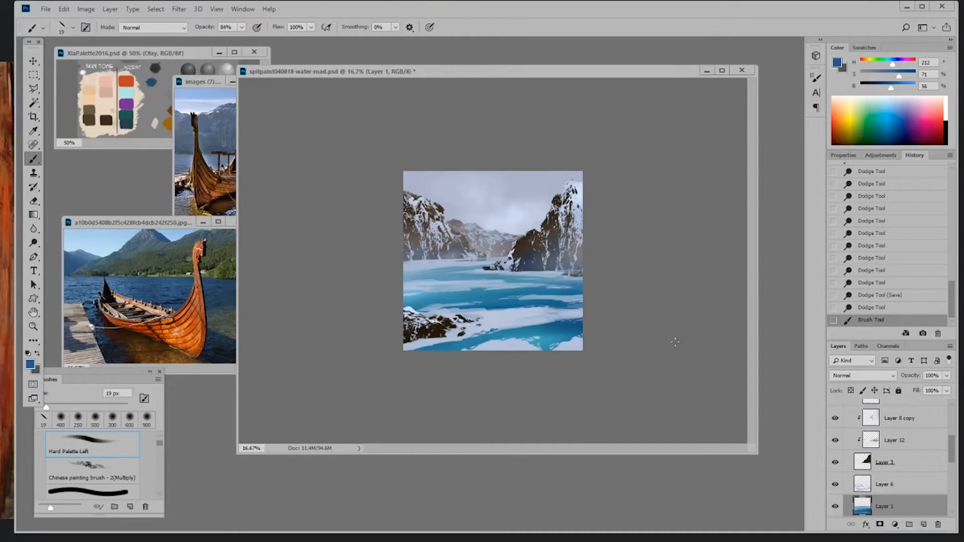
- Flip the painting's whole canvas horizontally
click(85, 9)
mouse_move(111, 35)
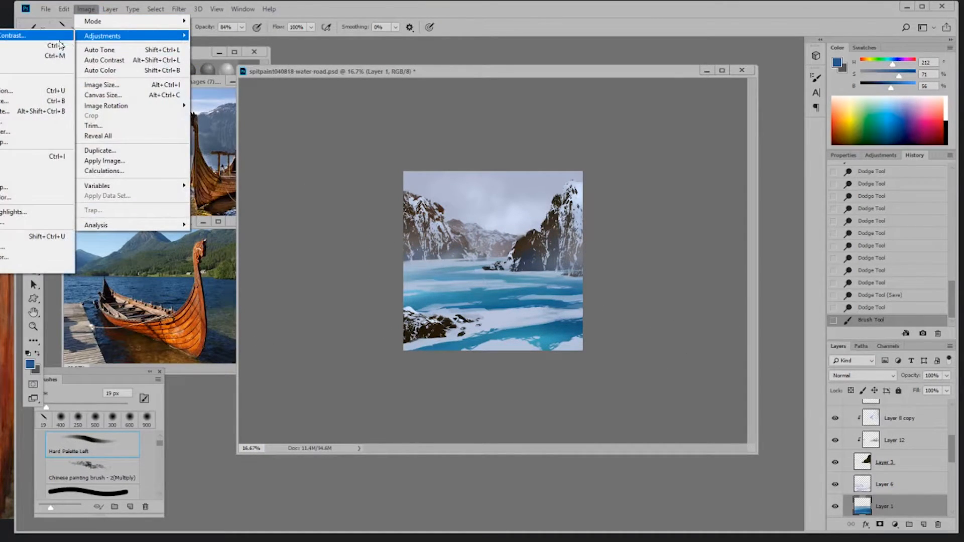
mouse_move(105, 105)
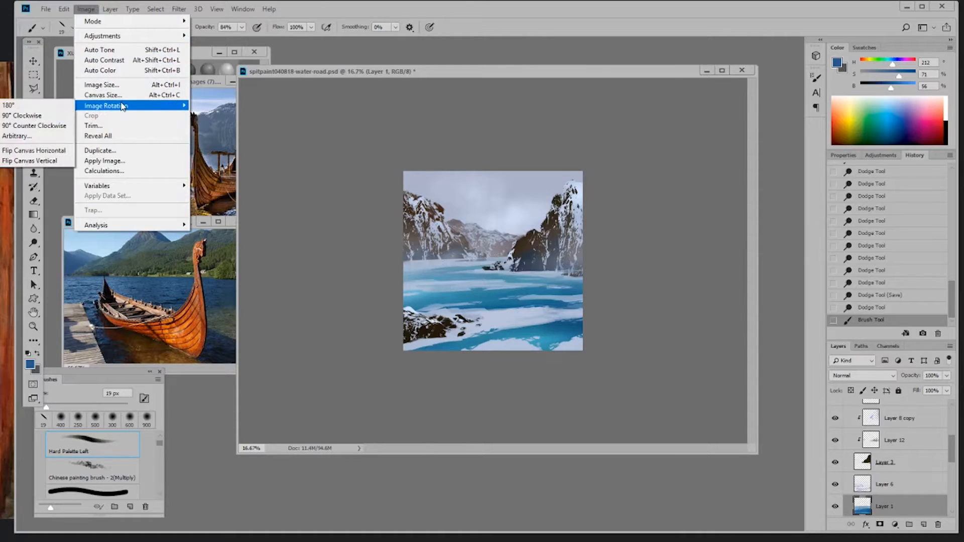
click(68, 146)
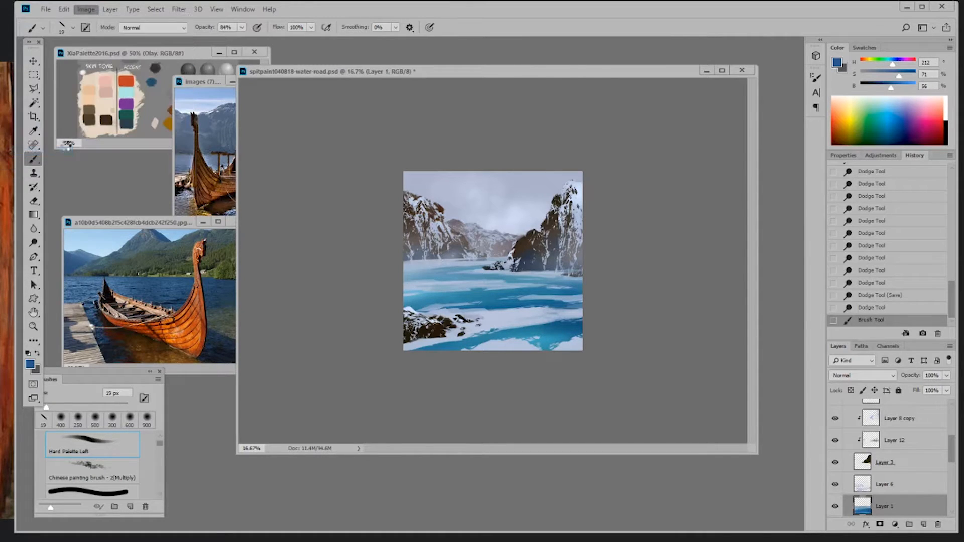
- Sample the pale snow color and paint along the foreground ice edge with the Hard Palette Left brush, reducing it to 50 px
right_click(571, 387)
click(626, 342)
right_click(601, 373)
right_click(562, 342)
click(682, 458)
click(647, 321)
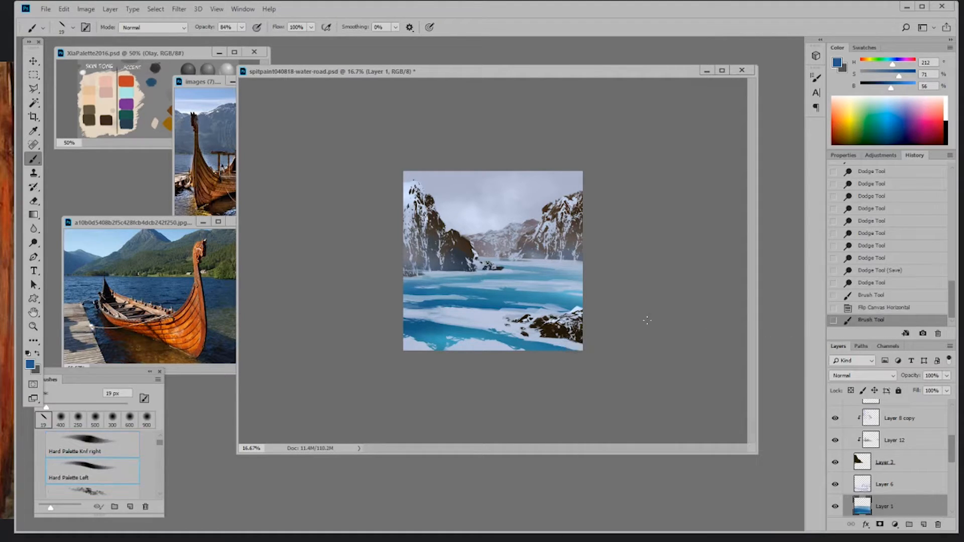
alt+click(490, 347)
key(bracketleft)
drag(508, 347, 537, 349)
key(bracketleft)
drag(522, 348, 540, 350)
- Set the brush opacity to 100% and extend the pale ice along the bottom edge with a 40 px brush
click(242, 28)
drag(248, 40, 268, 48)
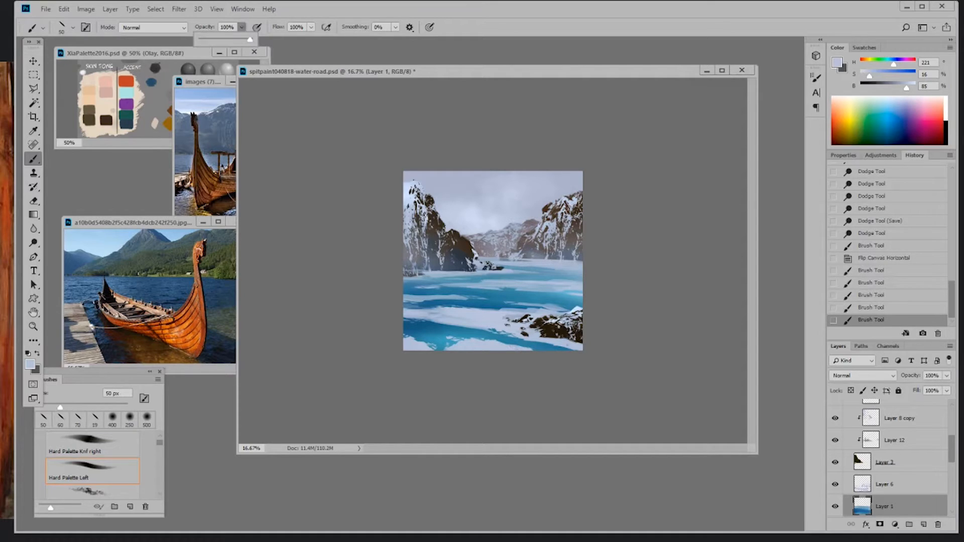
click(502, 345)
key(bracketleft)
drag(504, 345, 527, 349)
- Outline a narrow curved strip along the upper edge of the foreground ice with the Polygonal Lasso
key(l)
click(474, 337)
click(526, 352)
click(475, 337)
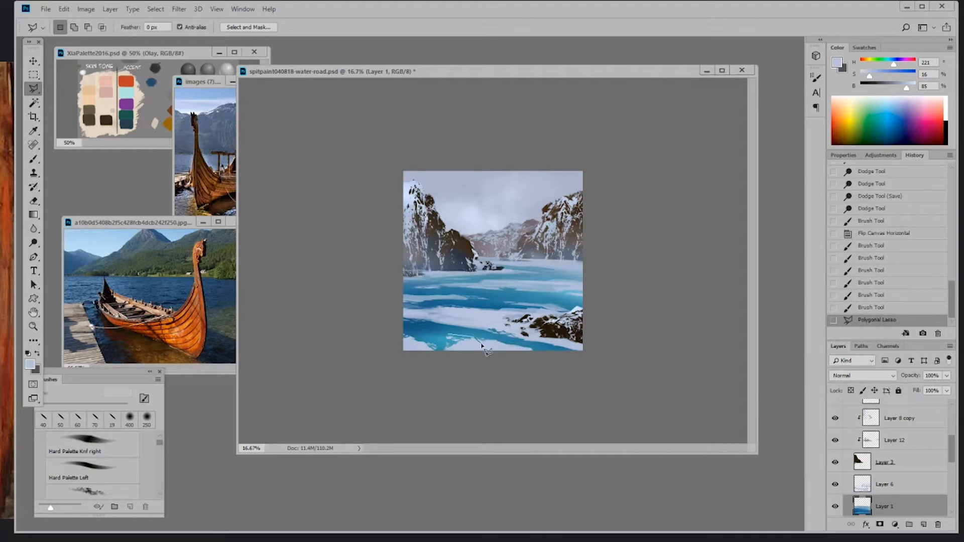
click(516, 344)
click(560, 370)
click(570, 363)
key(Escape)
click(451, 337)
key(Delete)
click(897, 310)
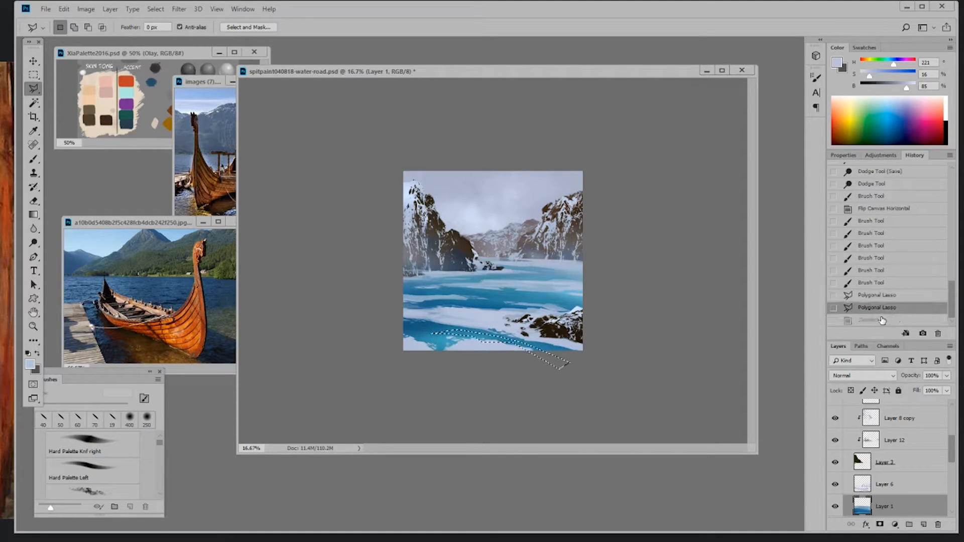
click(880, 318)
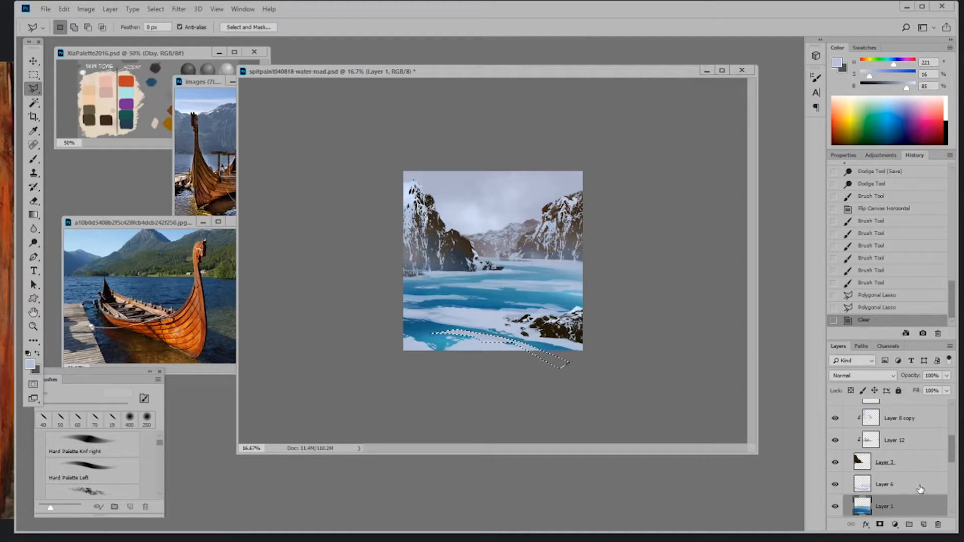
key(ctrl+d)
click(893, 308)
click(892, 296)
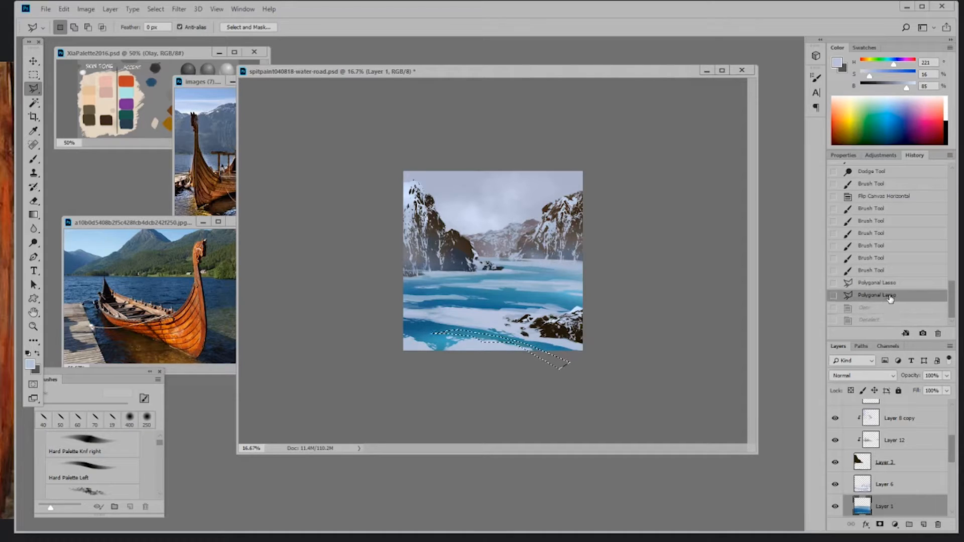
- Delete the selected strip from the ice on Layer 6 and clear the selection
click(881, 486)
key(Delete)
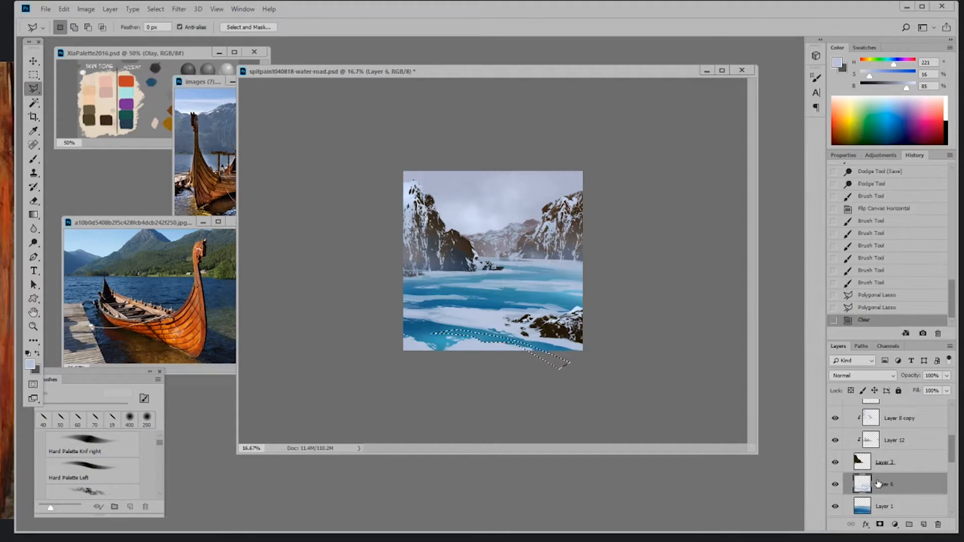
key(ctrl+d)
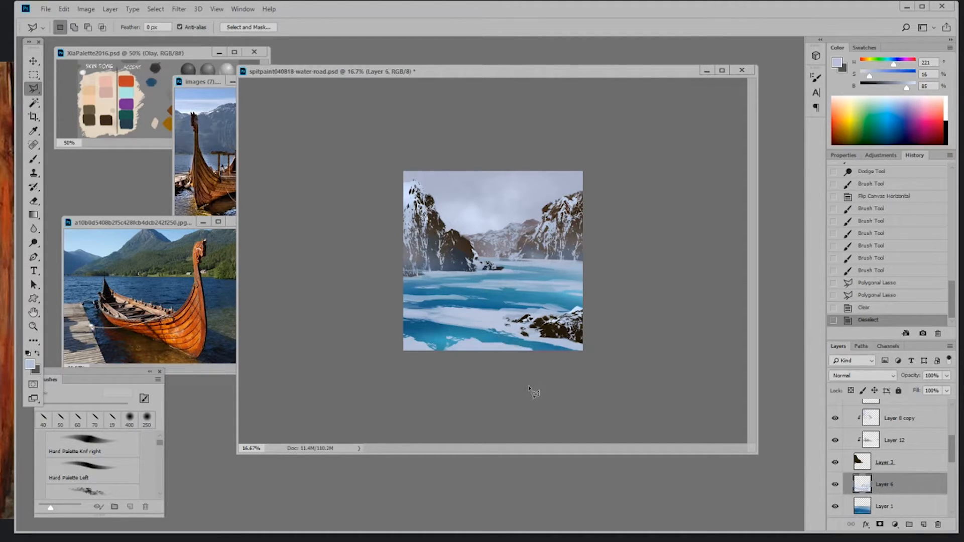
- Trim the foreground ice edges on Layer 6 using the Eraser with the Default Hard round brush at 9 px
key(b)
key(e)
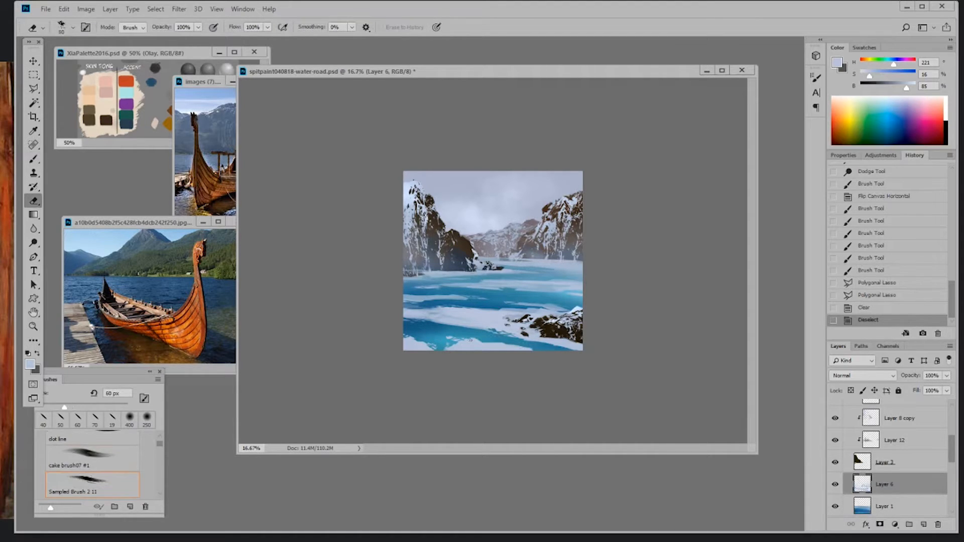
right_click(470, 350)
double_click(509, 451)
key([)
key([)
key([)
mouse_move(468, 347)
mouse_down()
mouse_move(531, 347)
mouse_move(423, 339)
mouse_up()
drag(502, 347, 510, 347)
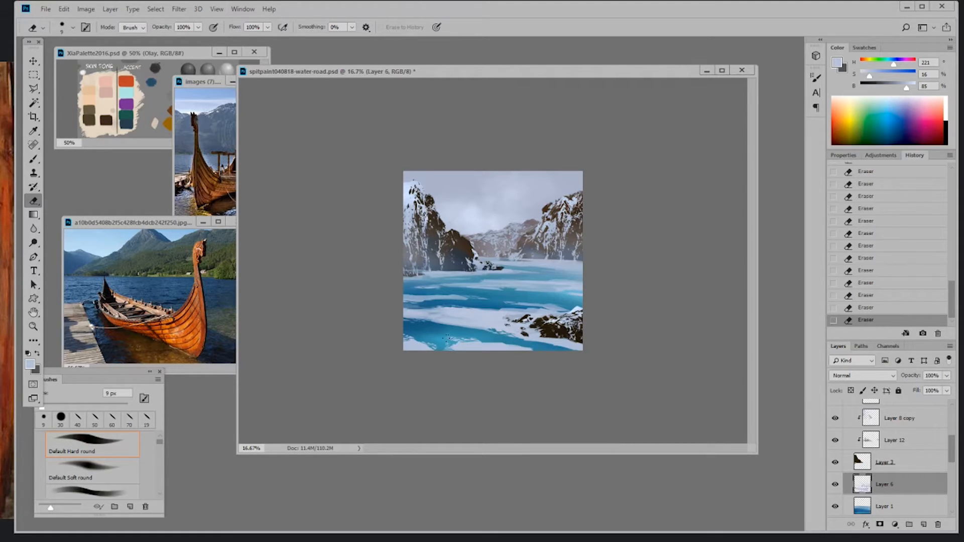
- Enlarge the eraser to 25 px and clean up the ice fragments in the lower-left water
key(bracketright)
key(bracketright)
key(bracketright)
drag(449, 338, 447, 340)
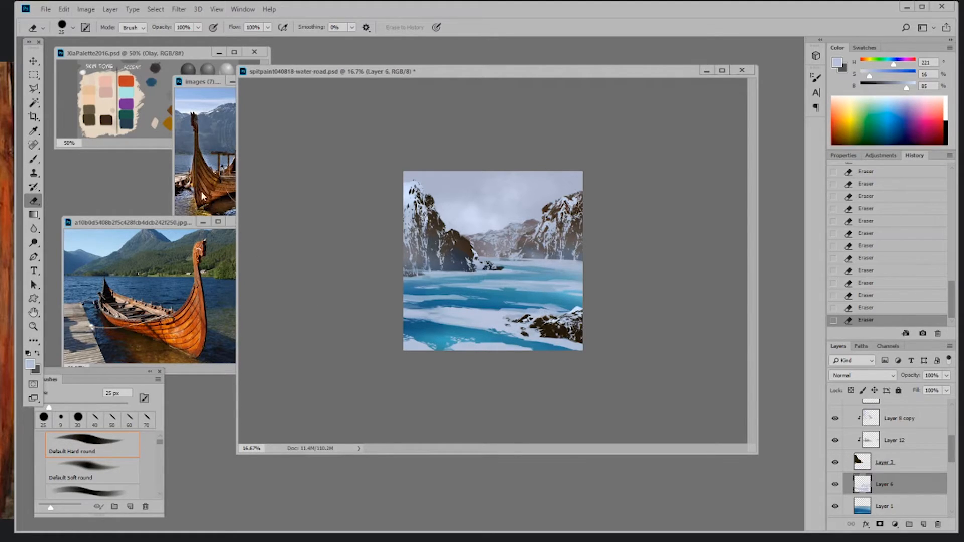
- Flip the orange longboat reference photo horizontally
click(215, 83)
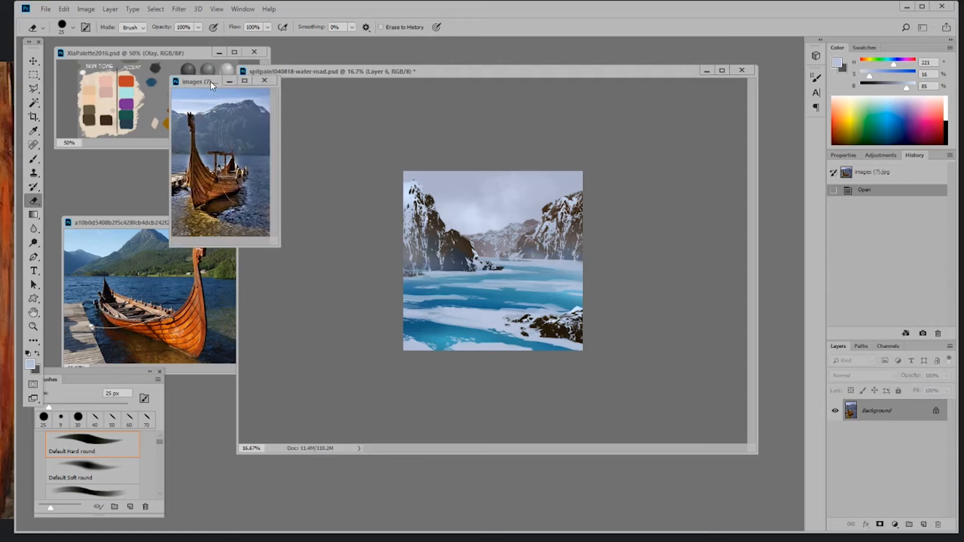
click(155, 223)
click(86, 9)
mouse_move(112, 36)
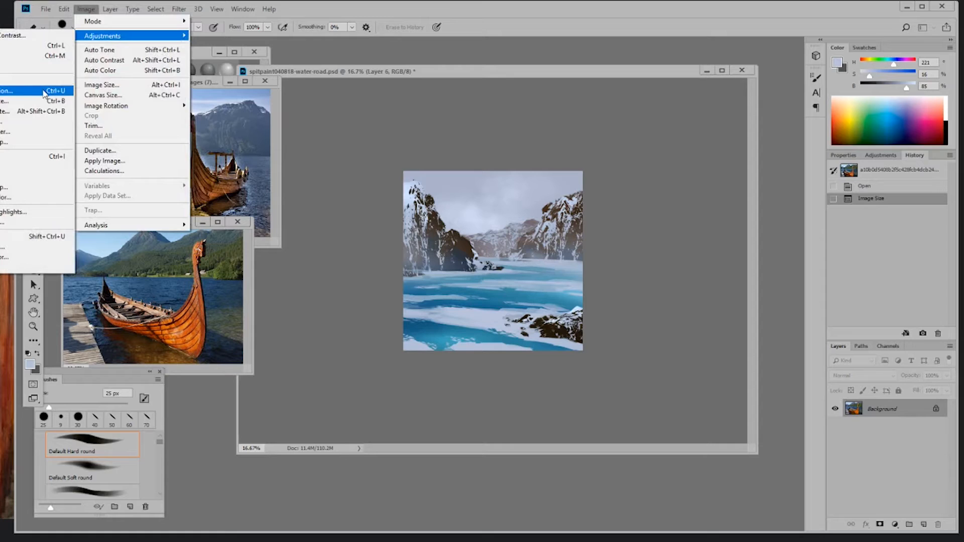
mouse_move(145, 107)
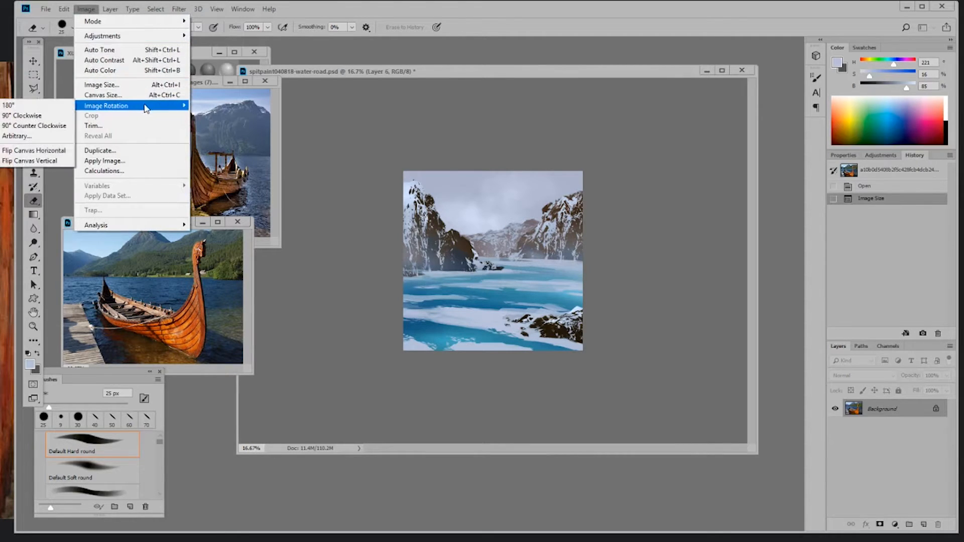
click(65, 151)
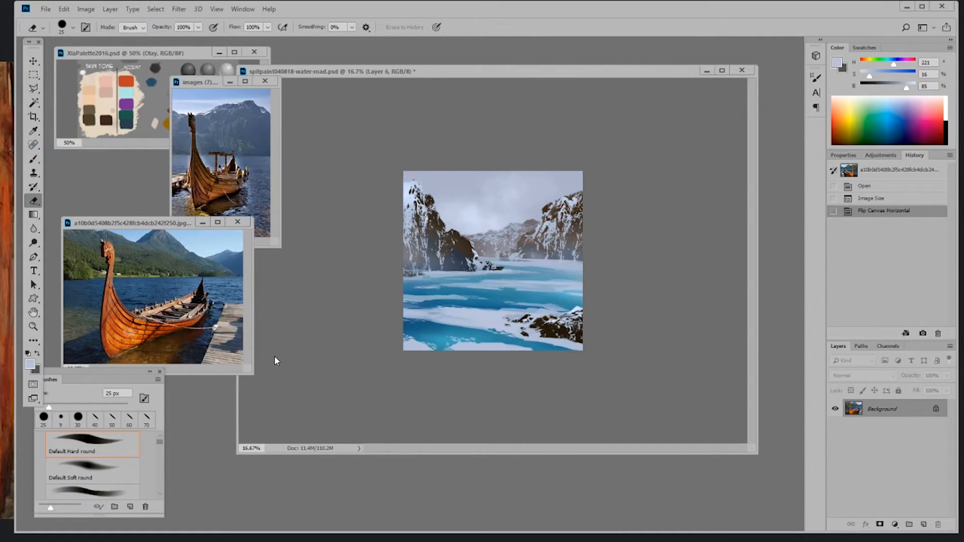
- Add a new layer to the flipped longboat photo and set up a black Default Hard round brush at 8 px
click(923, 524)
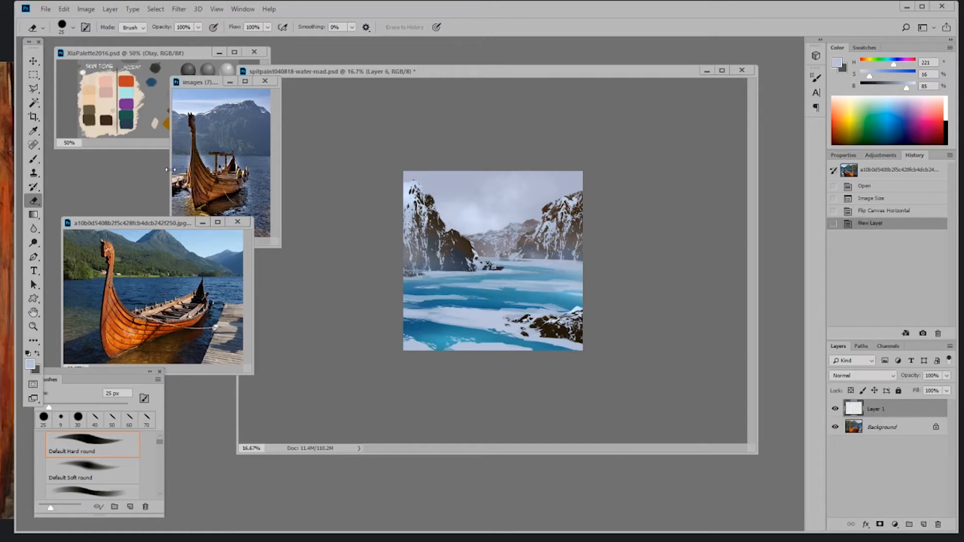
key(b)
right_click(151, 255)
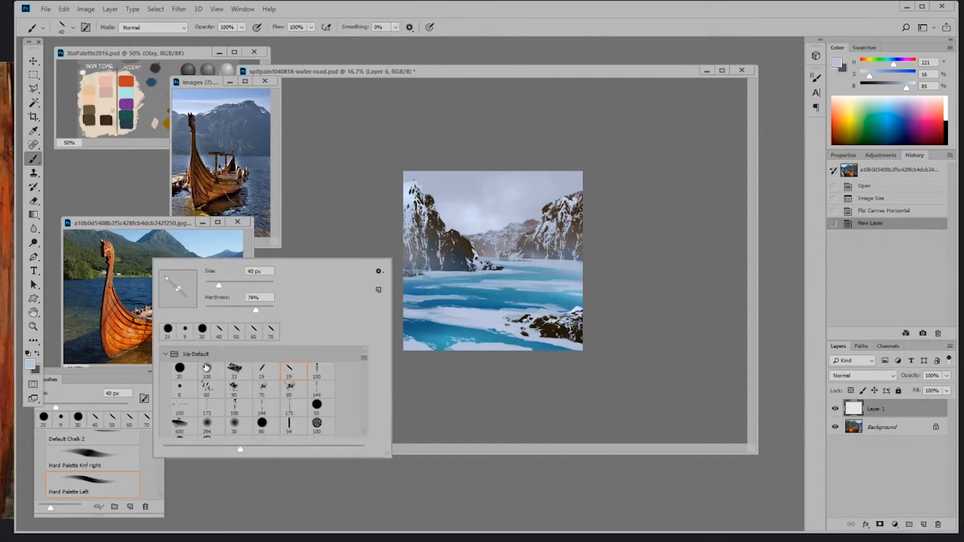
click(179, 368)
click(298, 242)
key(d)
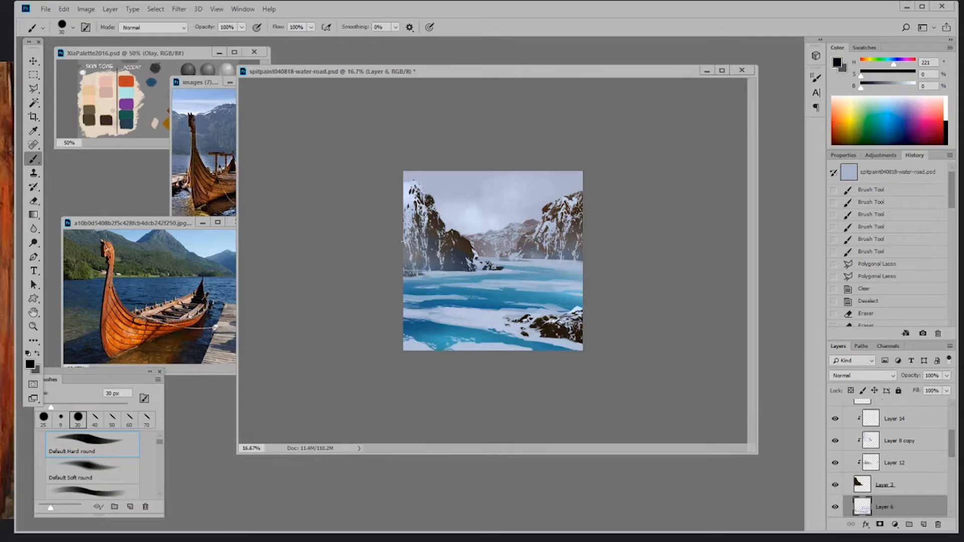
click(113, 254)
key(bracketleft)
key(bracketleft)
key(bracketleft)
key(bracketleft)
key(bracketleft)
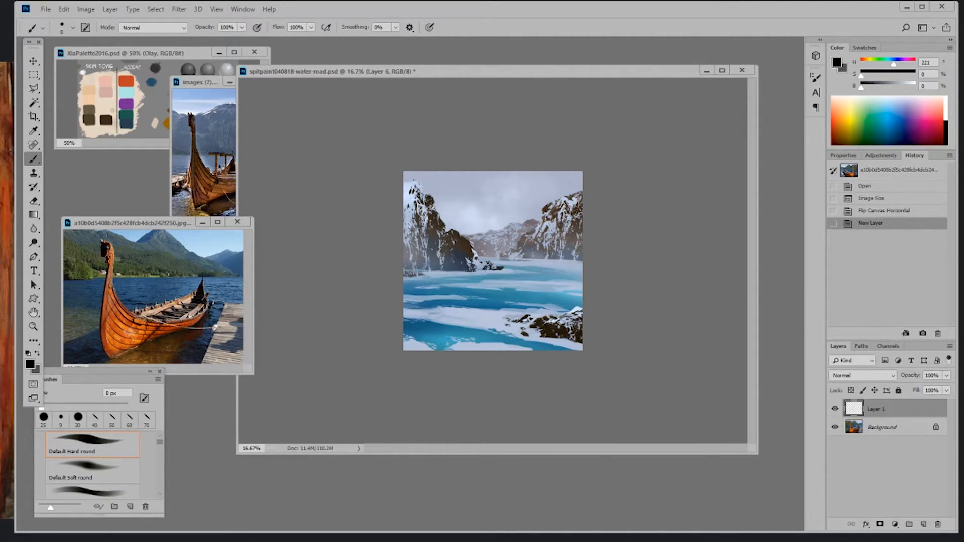
- Trace the longboat's curled prow, hull edges, upper rim and stern with black brush lines on the new layer
mouse_move(107, 283)
mouse_down()
mouse_move(108, 357)
mouse_move(147, 343)
mouse_up()
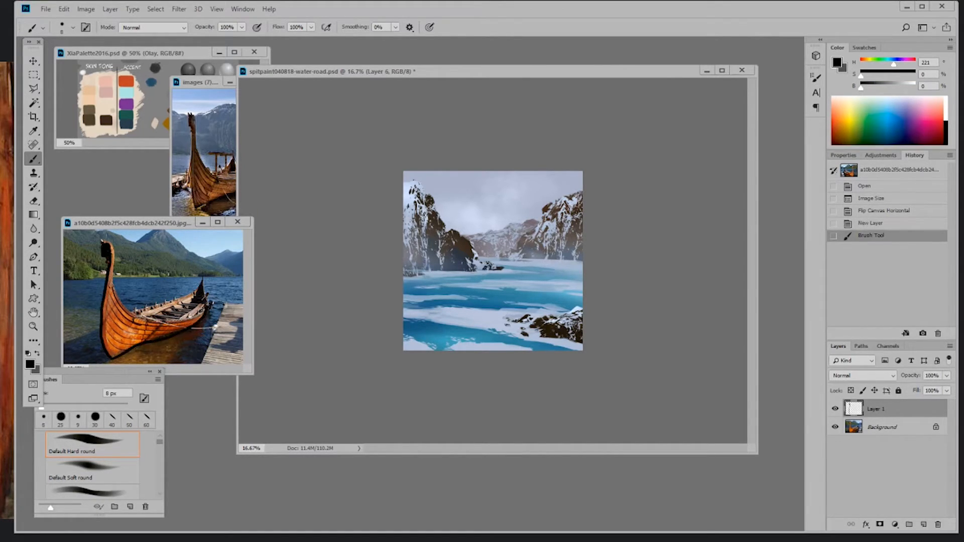
drag(205, 305, 208, 312)
drag(103, 248, 109, 243)
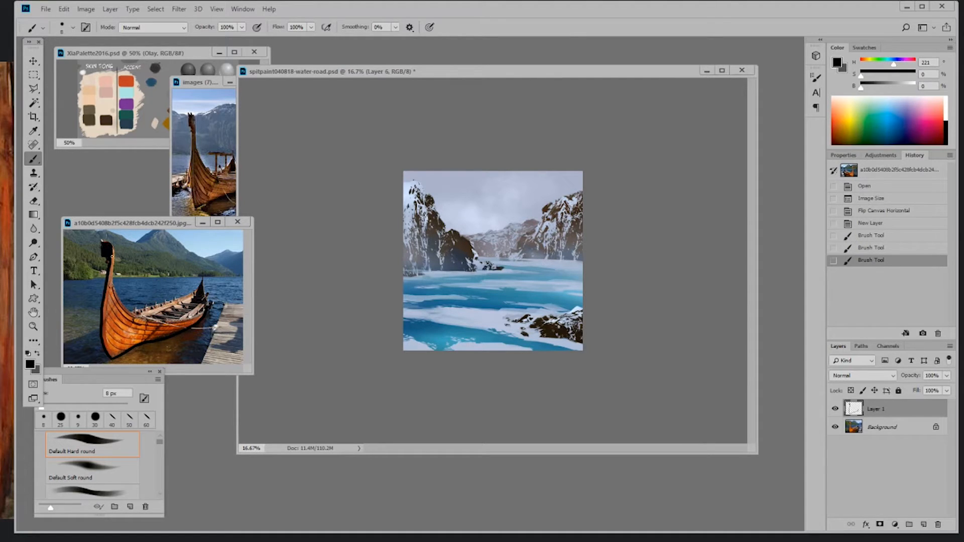
mouse_move(111, 282)
mouse_down()
mouse_move(117, 304)
mouse_move(154, 326)
mouse_move(208, 309)
mouse_up()
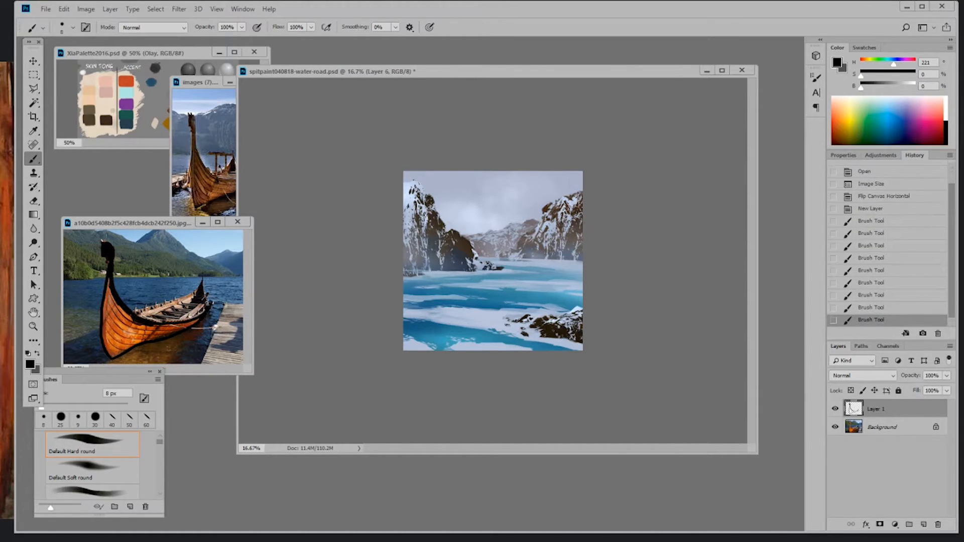
drag(205, 276, 206, 301)
drag(129, 313, 198, 293)
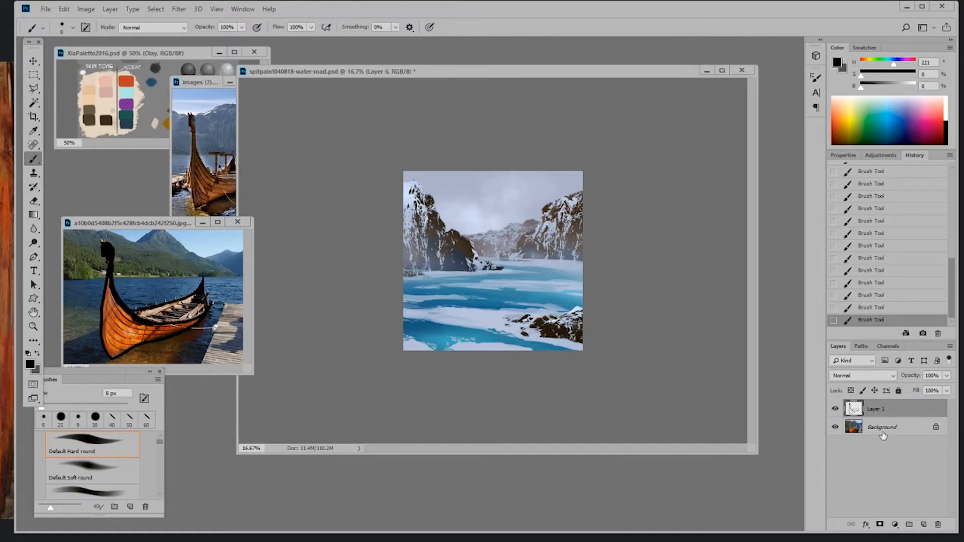
- Hide the photo background and select both enclosed hull areas of the boat outline with the Magic Wand
click(836, 427)
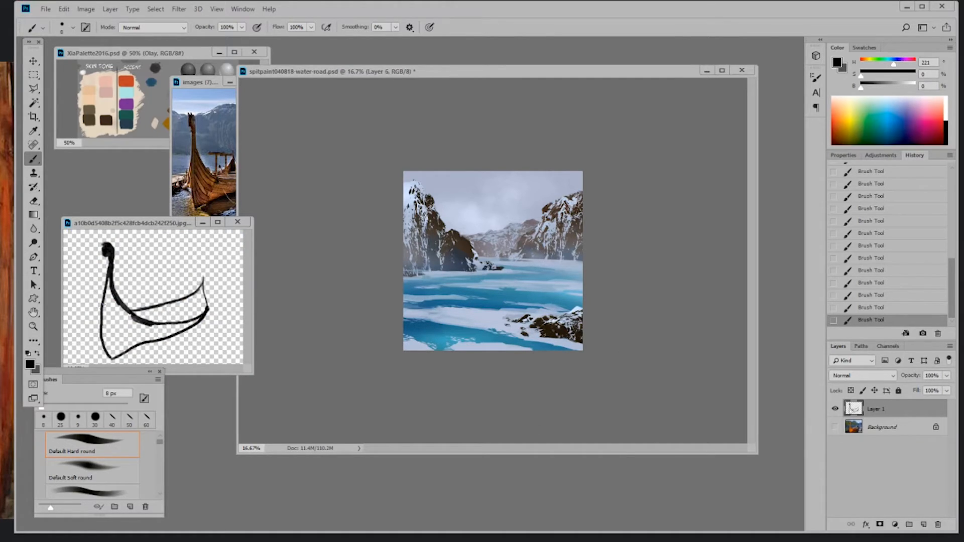
click(33, 102)
click(137, 335)
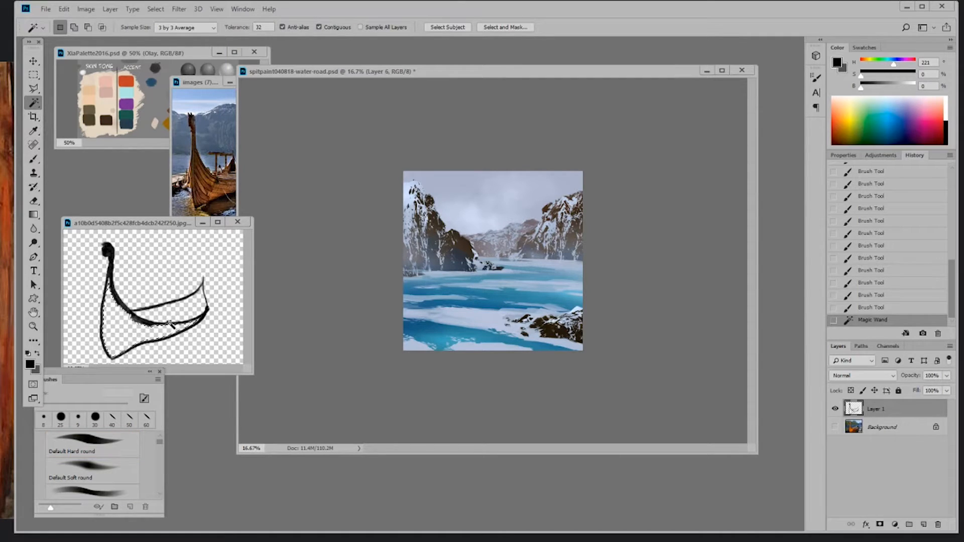
shift+click(171, 326)
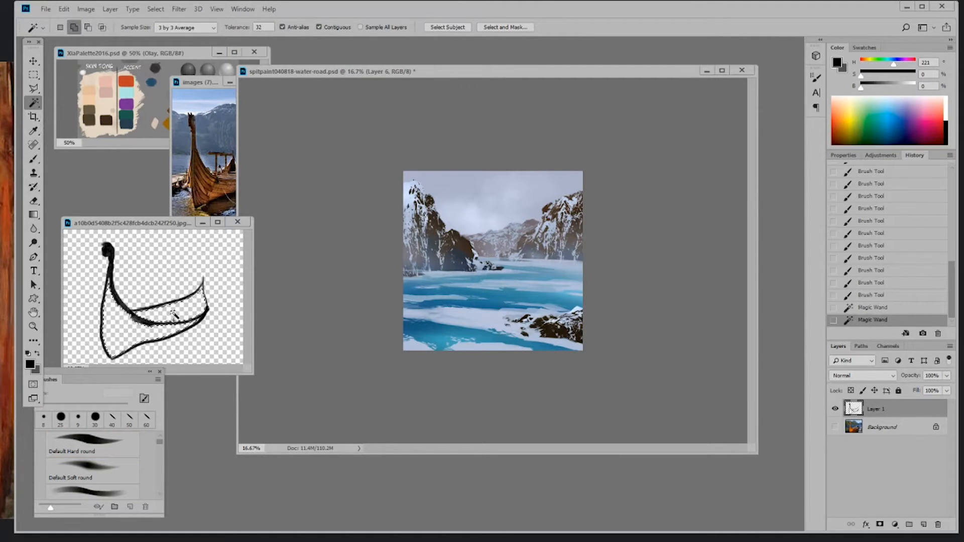
- Expand the hull selection, fill it with black and deselect it
click(86, 9)
mouse_move(107, 107)
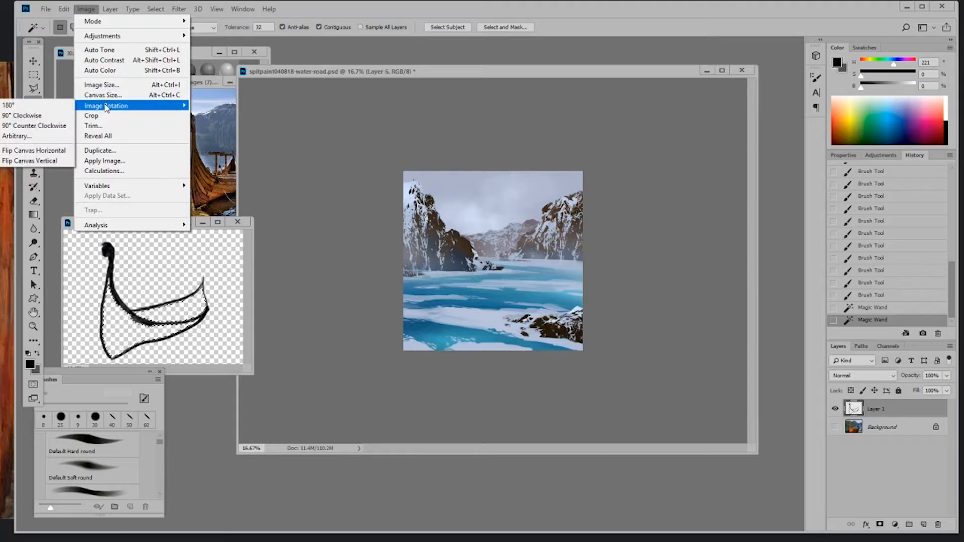
mouse_move(102, 39)
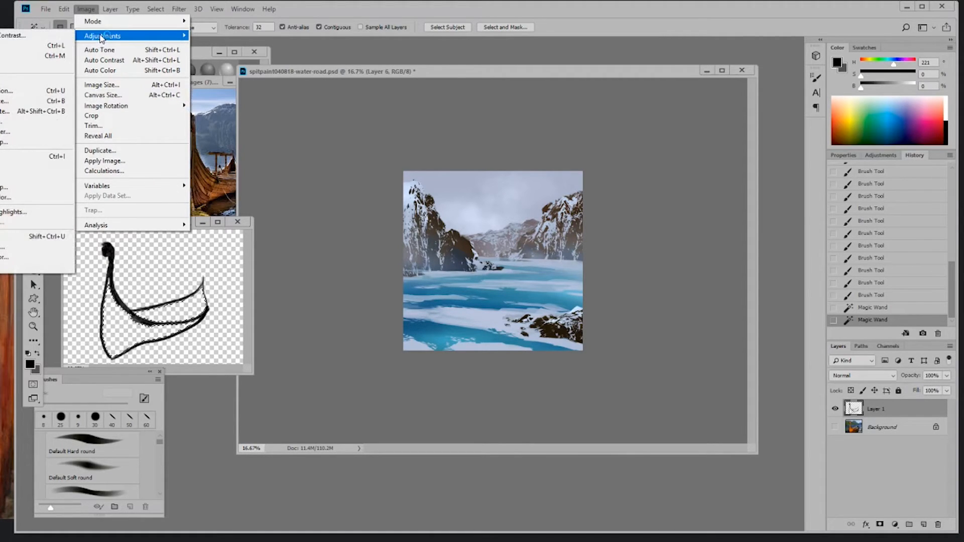
mouse_move(155, 9)
mouse_move(176, 158)
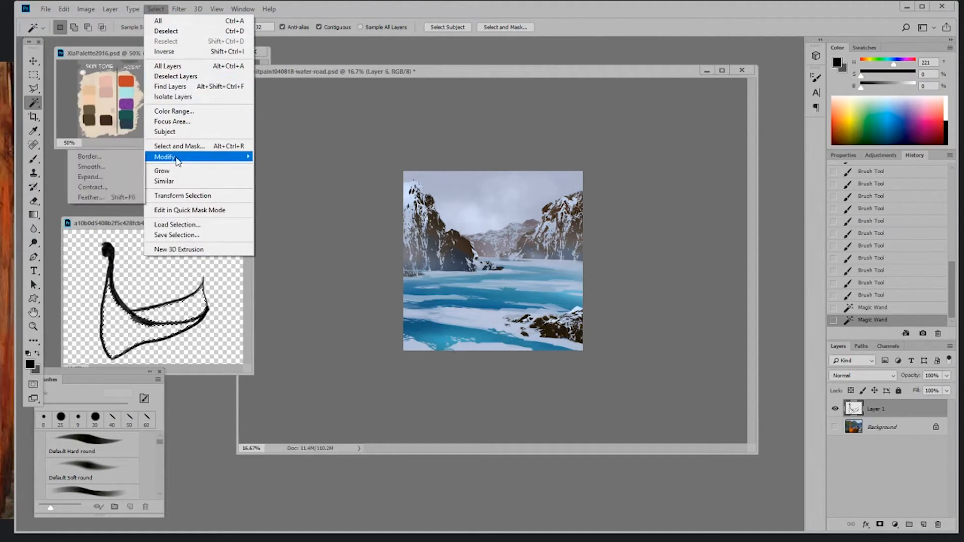
click(91, 177)
click(505, 179)
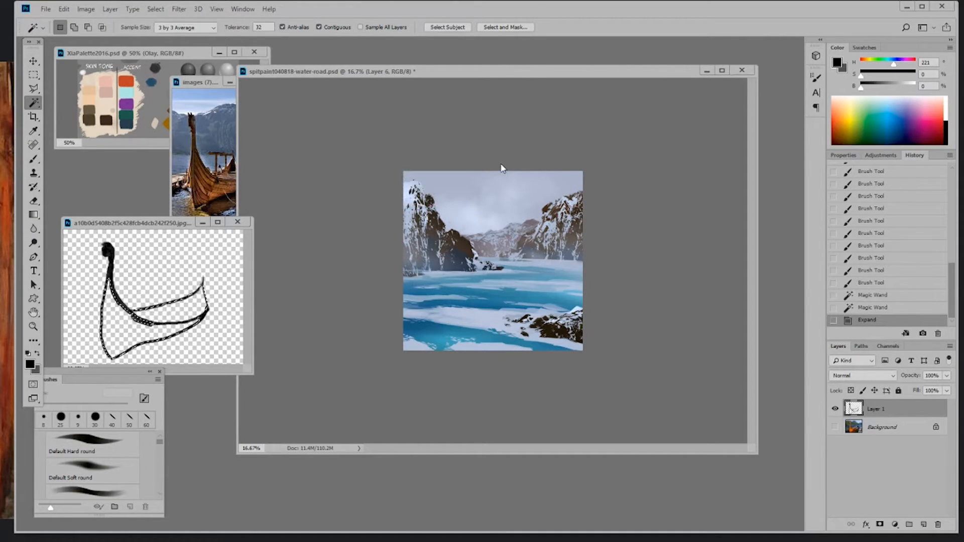
key(alt+BackSpace)
key(ctrl+d)
- Paint over the leftover gaps in the boat silhouette's neck, hull and stern with the black brush
key(b)
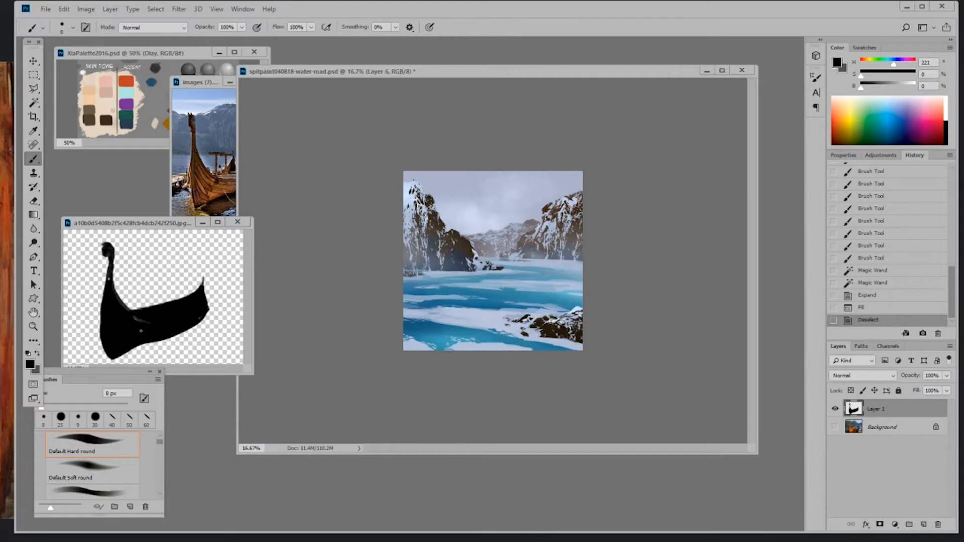
click(108, 276)
click(112, 292)
click(114, 300)
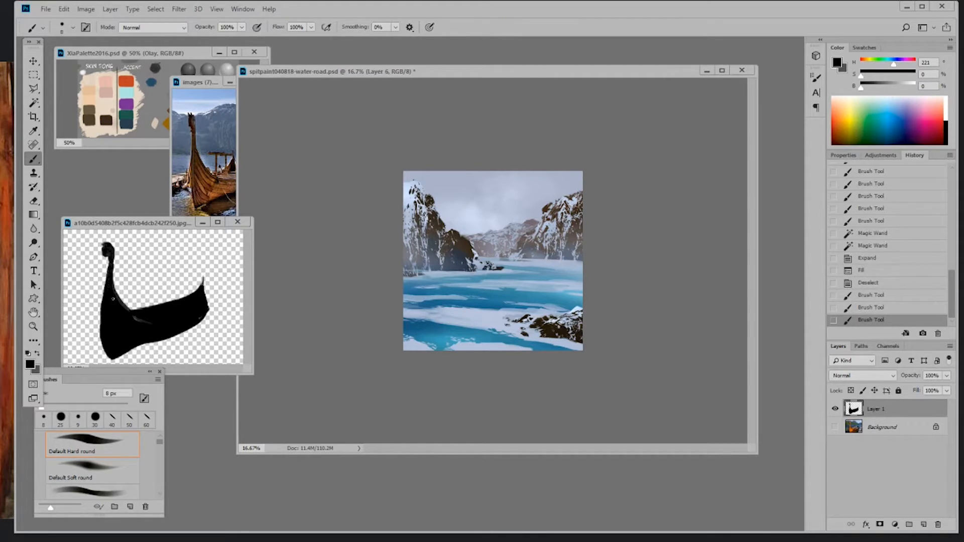
drag(149, 323, 197, 316)
drag(199, 315, 211, 297)
- Clean up the silhouette's stern and prow edges with a smaller eraser and touch up the front edge in black
key(e)
drag(210, 297, 208, 289)
key(bracketleft)
key(bracketleft)
key(bracketleft)
key(bracketleft)
key(bracketleft)
mouse_move(106, 274)
mouse_down()
mouse_move(109, 264)
mouse_move(104, 296)
mouse_up()
key(b)
mouse_move(104, 297)
mouse_down()
mouse_move(101, 322)
mouse_move(117, 295)
mouse_move(111, 304)
mouse_up()
mouse_move(109, 301)
mouse_down()
mouse_move(122, 323)
mouse_move(104, 306)
mouse_move(102, 342)
mouse_up()
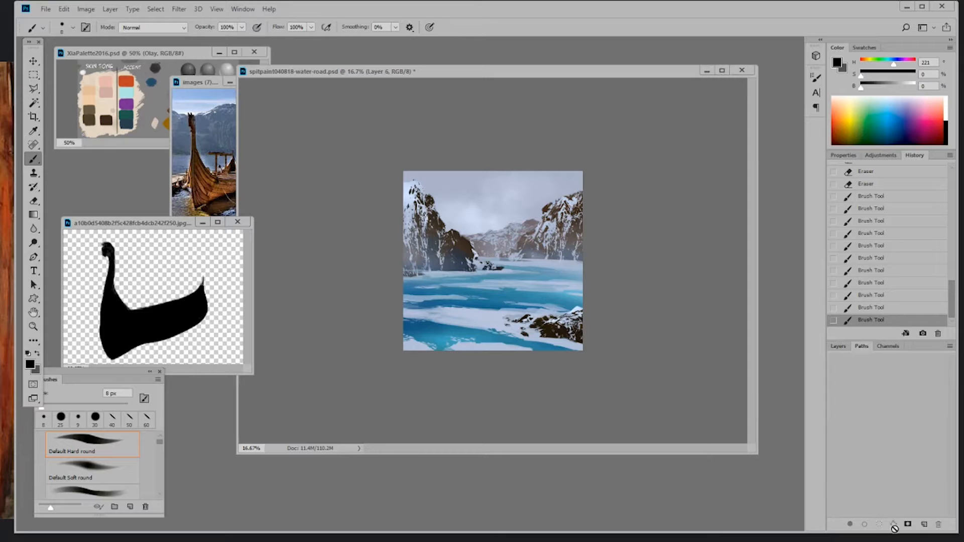
- Load the boat silhouette as a selection and convert it into a work path
ctrl+click(852, 409)
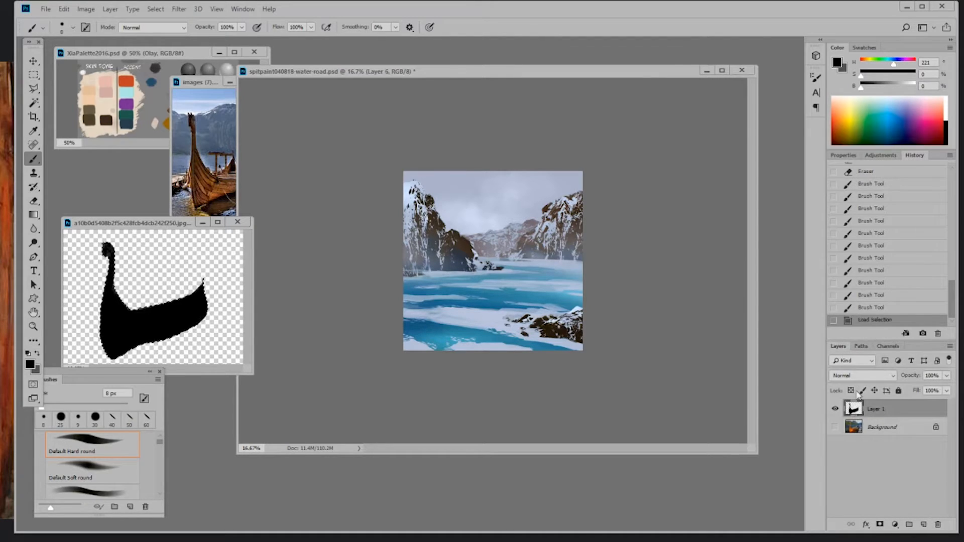
click(861, 346)
click(893, 523)
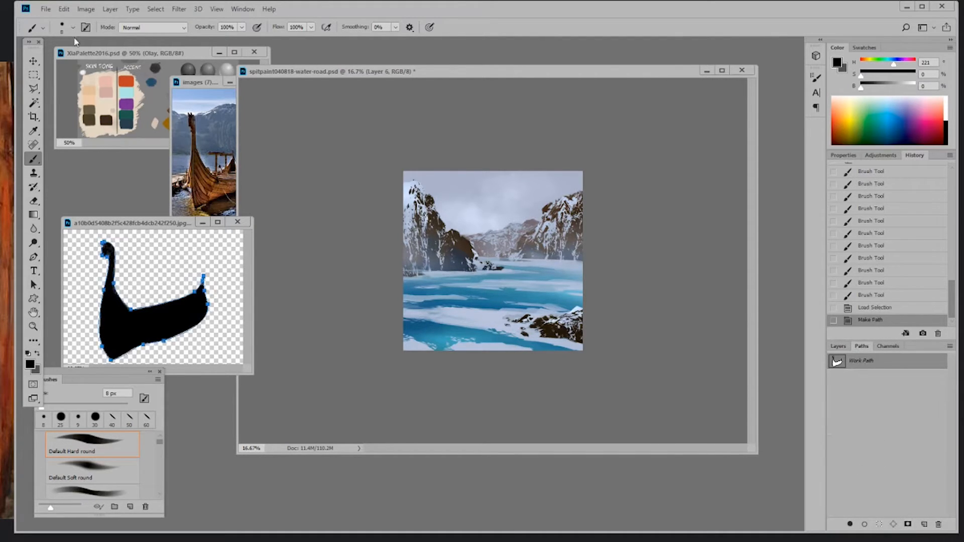
- Define the boat path as a custom shape named viking-boat-01
click(64, 9)
mouse_move(86, 9)
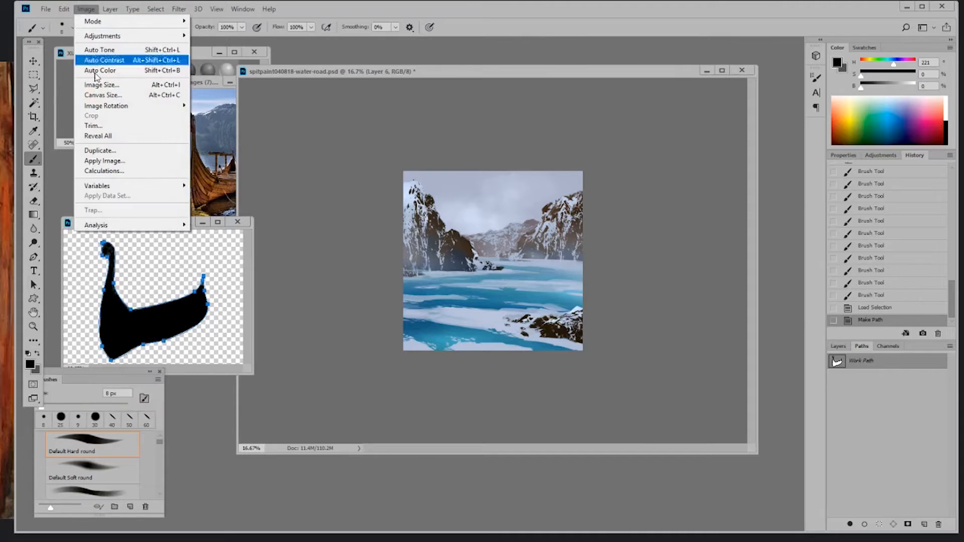
mouse_move(103, 106)
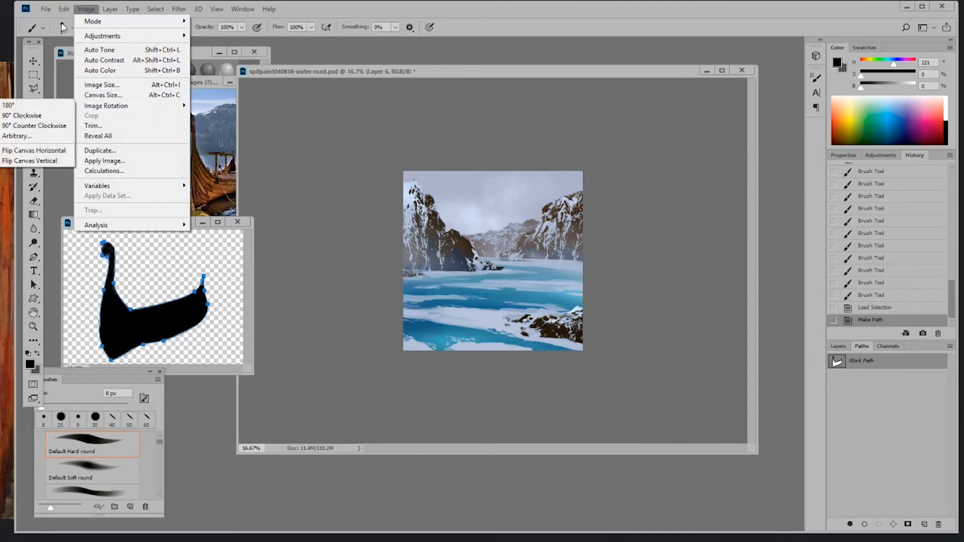
click(108, 293)
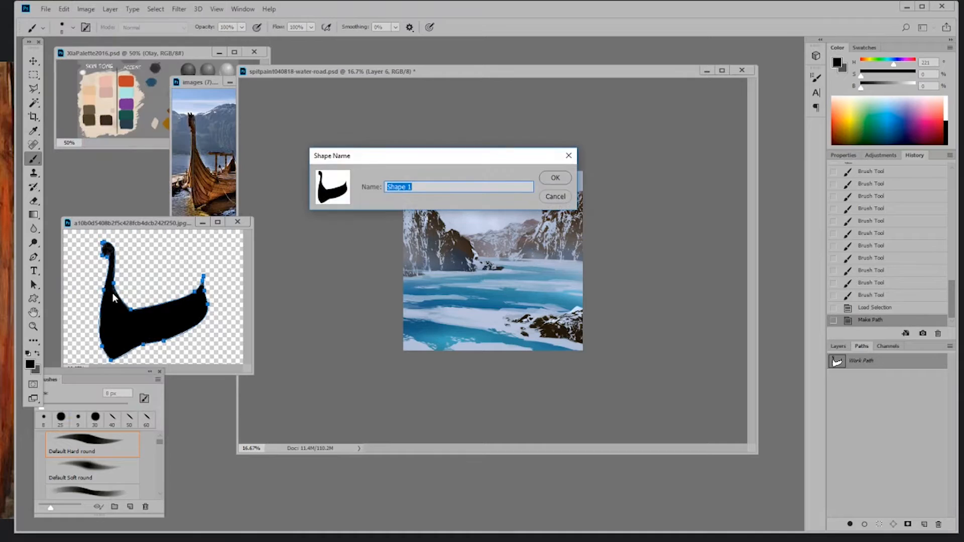
text(viking-boat-01)
key(Return)
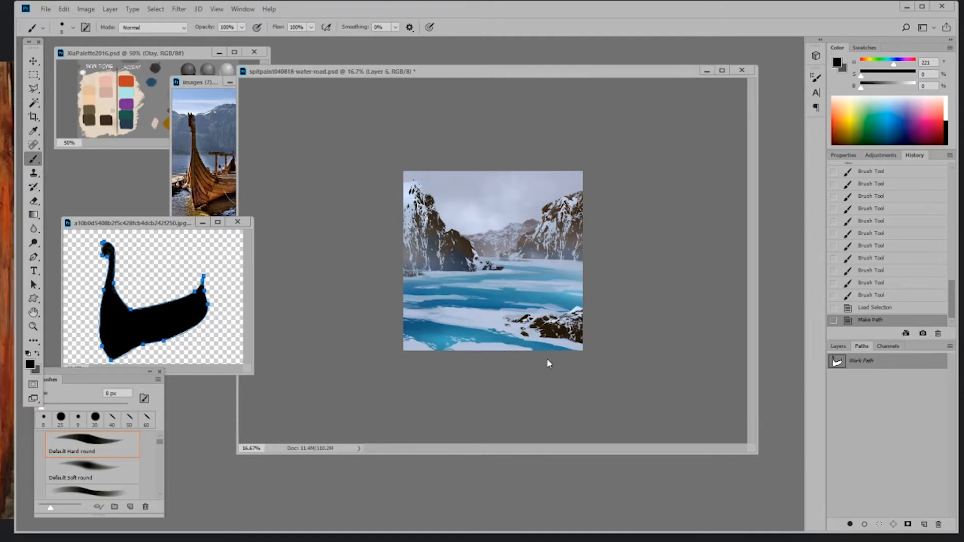
- Resize the second boat photo, images (7).jpg, to 600 px wide with its proportions linked
drag(201, 82, 236, 133)
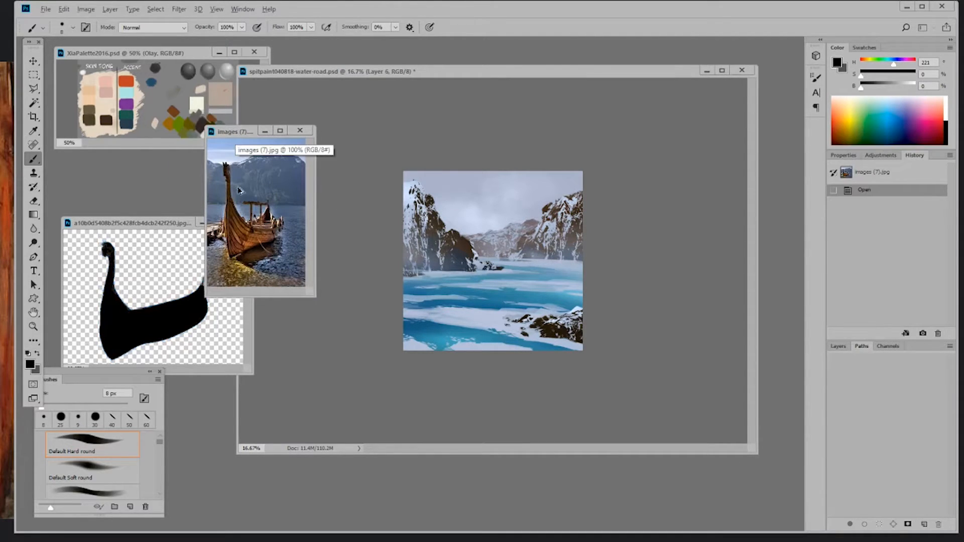
key(ctrl+alt+i)
text(700)
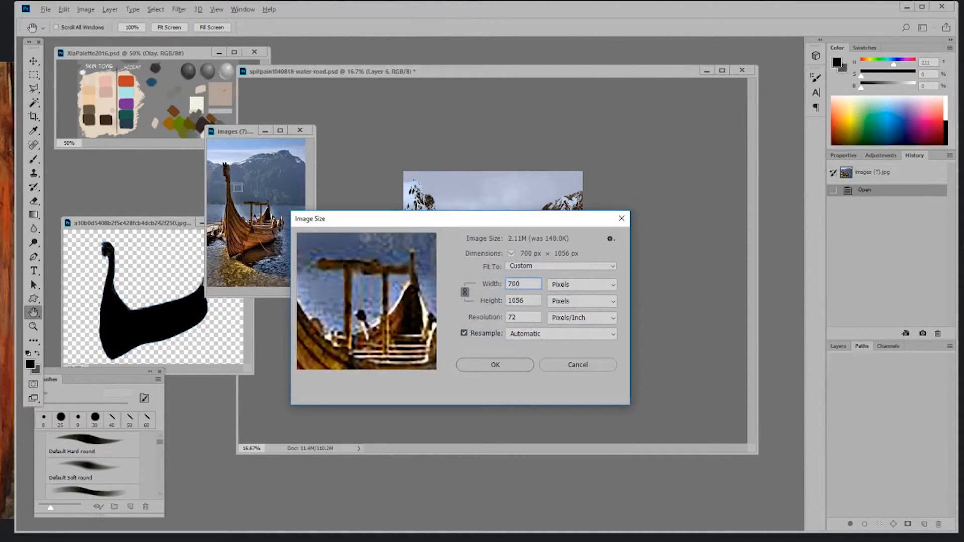
key(BackSpace)
key(BackSpace)
text(600)
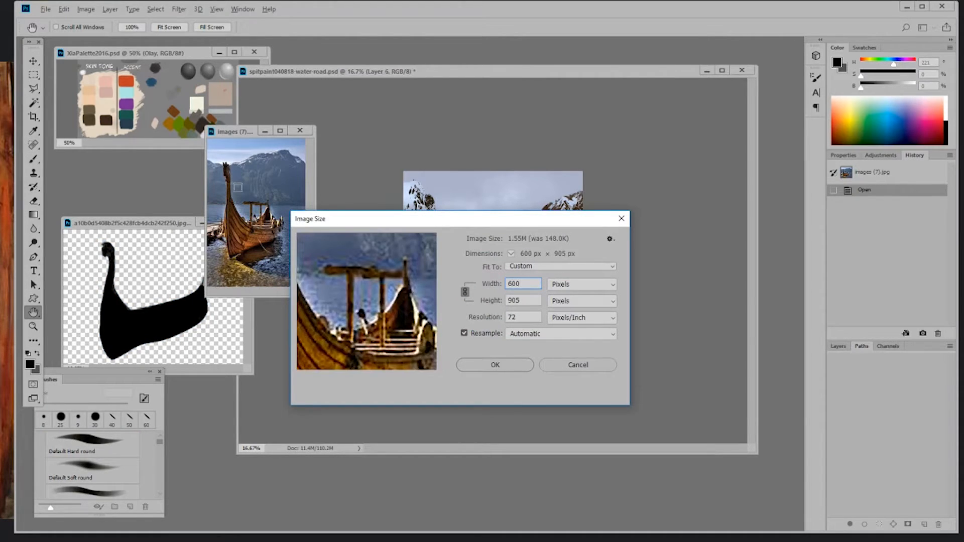
key(Return)
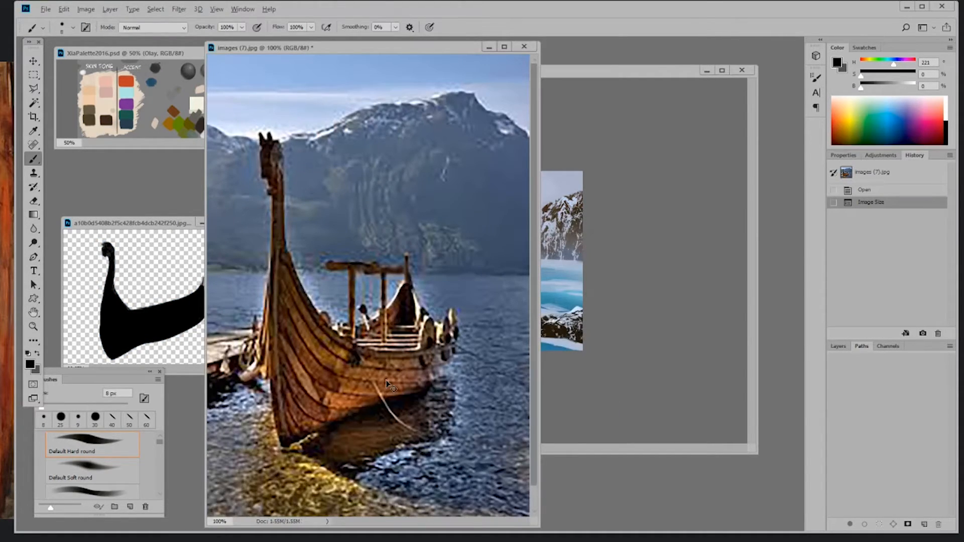
key(ctrl+minus)
key(ctrl+minus)
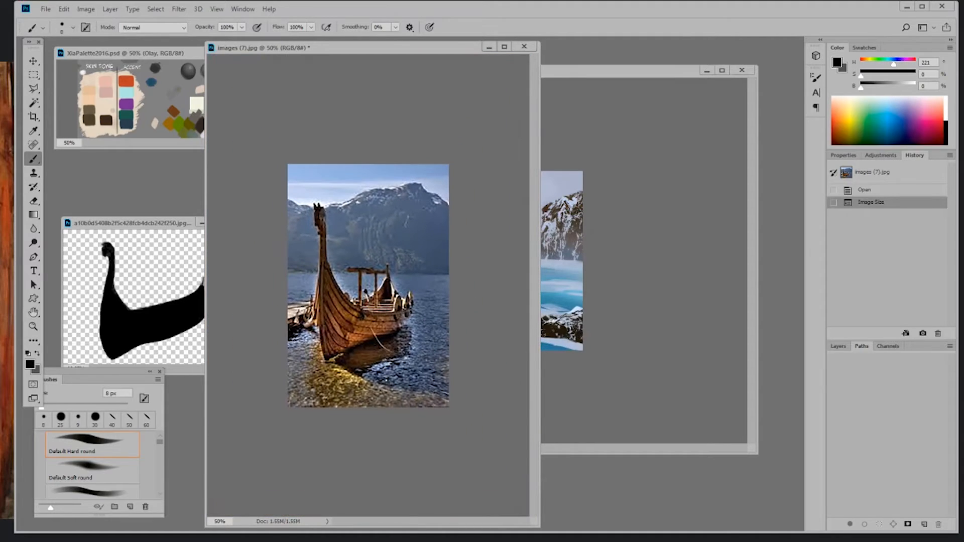
- Trace the boat's prow, hull and stern outline on a new layer with a 9 px black hard round brush
click(838, 346)
click(924, 524)
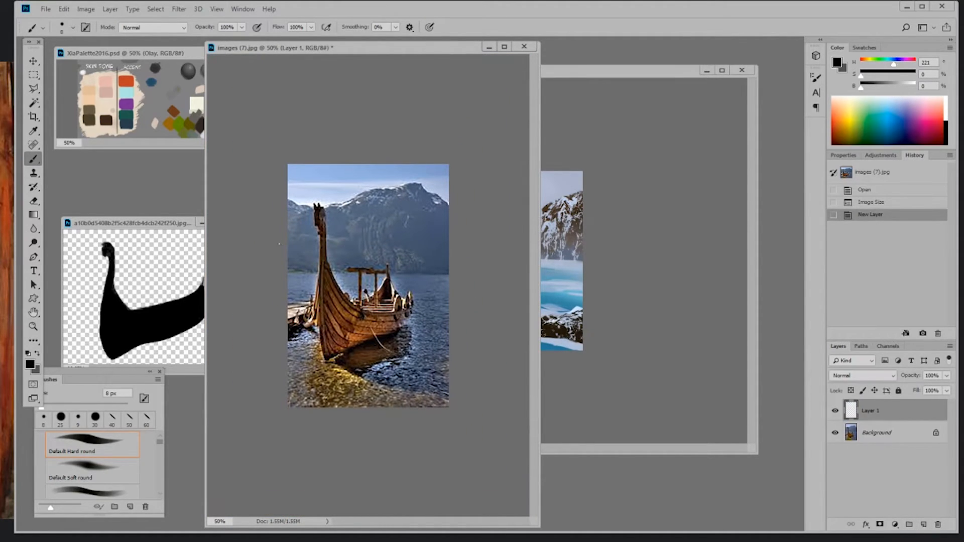
key(bracketright)
mouse_move(320, 232)
mouse_down()
mouse_move(315, 211)
mouse_move(327, 271)
mouse_up()
drag(326, 251, 324, 228)
drag(324, 227, 322, 259)
drag(323, 251, 318, 339)
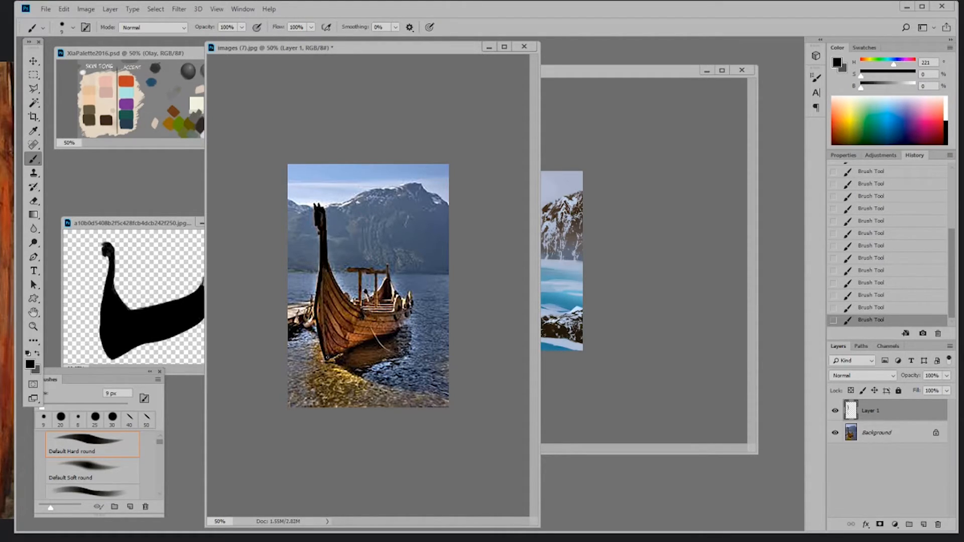
drag(339, 351, 376, 335)
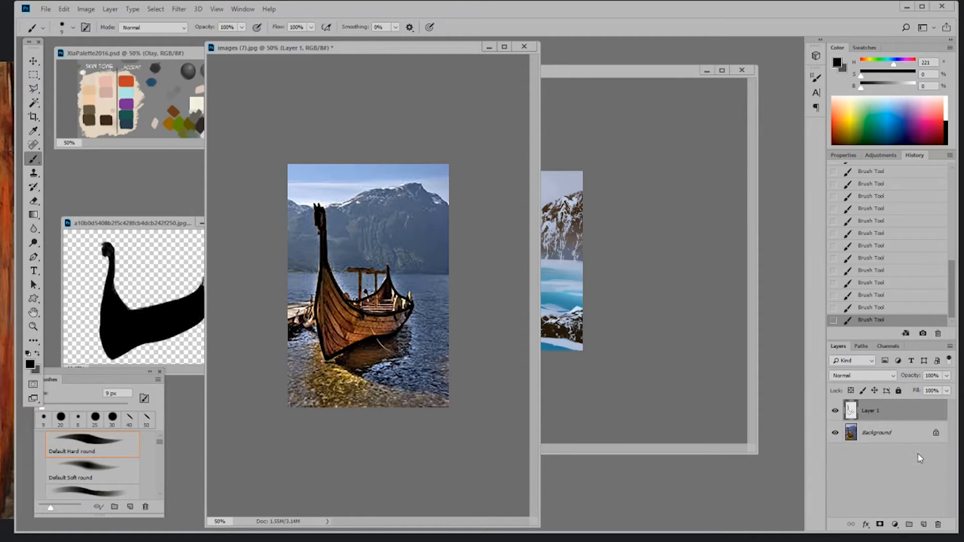
- Hide the Background photo and select the enclosed areas inside the boat outline with the Magic Wand
click(835, 433)
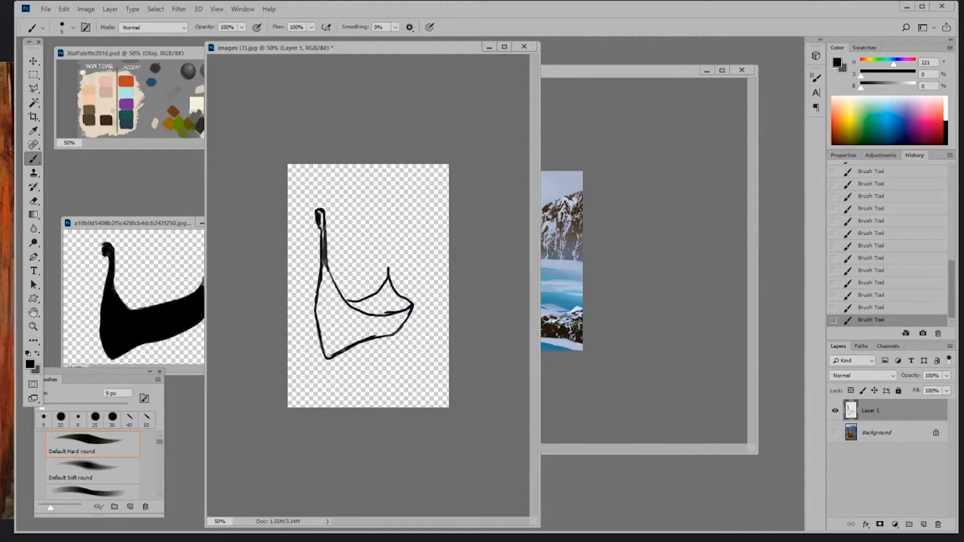
click(34, 102)
click(378, 307)
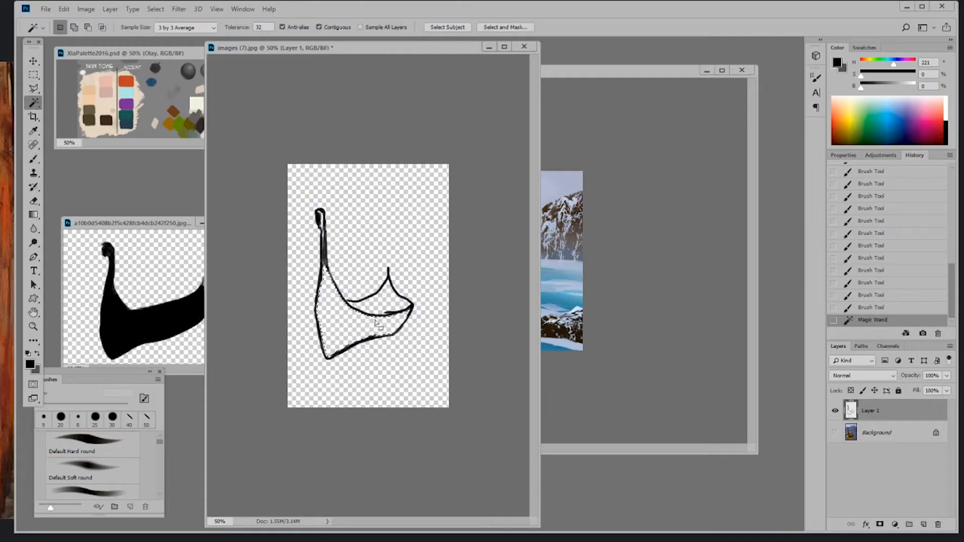
shift+click(369, 329)
- Expand the hull selection, fill it with black and deselect
click(86, 9)
mouse_move(155, 9)
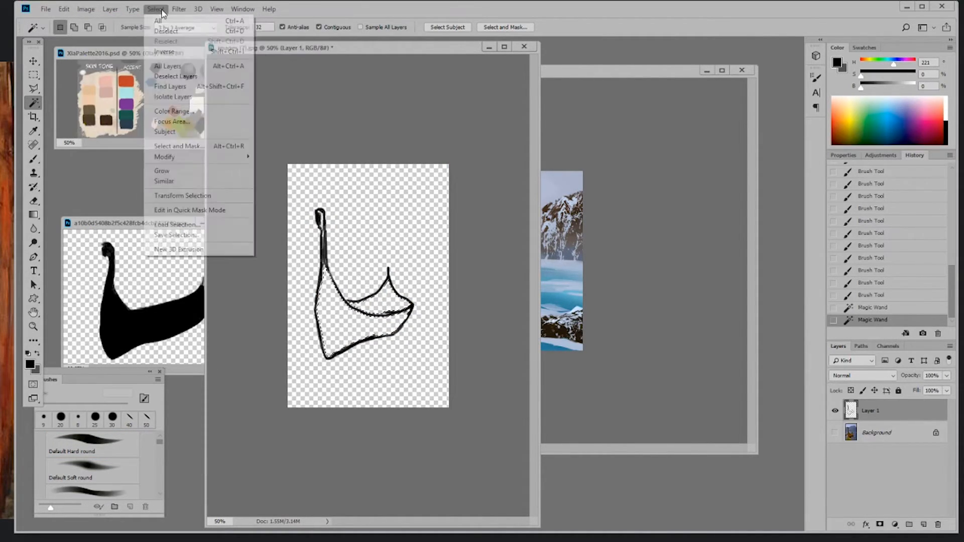
mouse_move(181, 157)
click(126, 174)
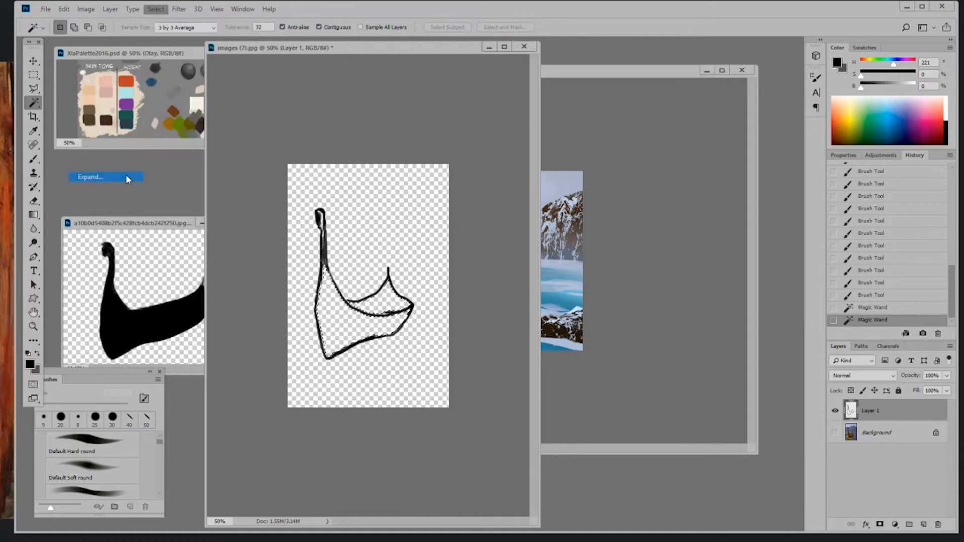
click(493, 177)
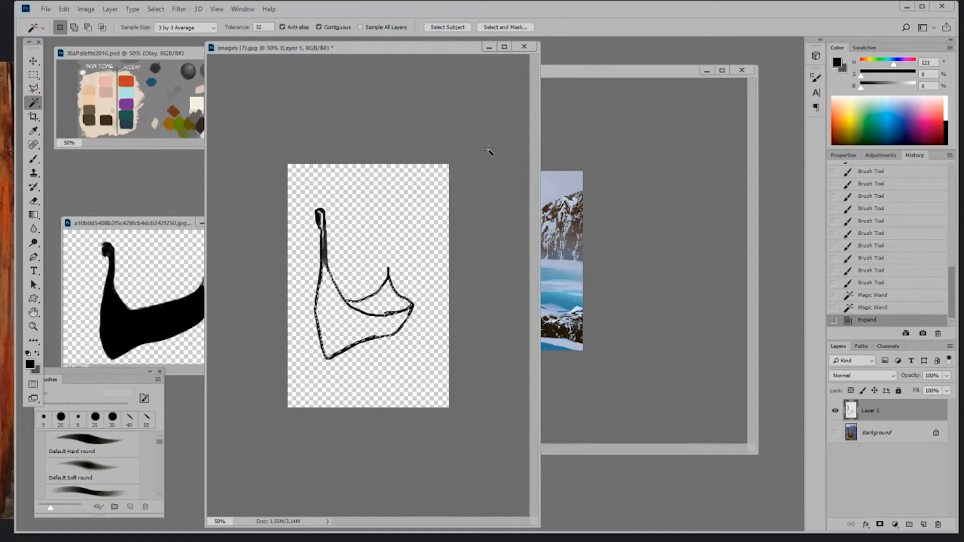
key(alt+BackSpace)
key(ctrl+d)
- Paint over the remaining gaps in the hull and prow and smooth the silhouette's edges in black
key(b)
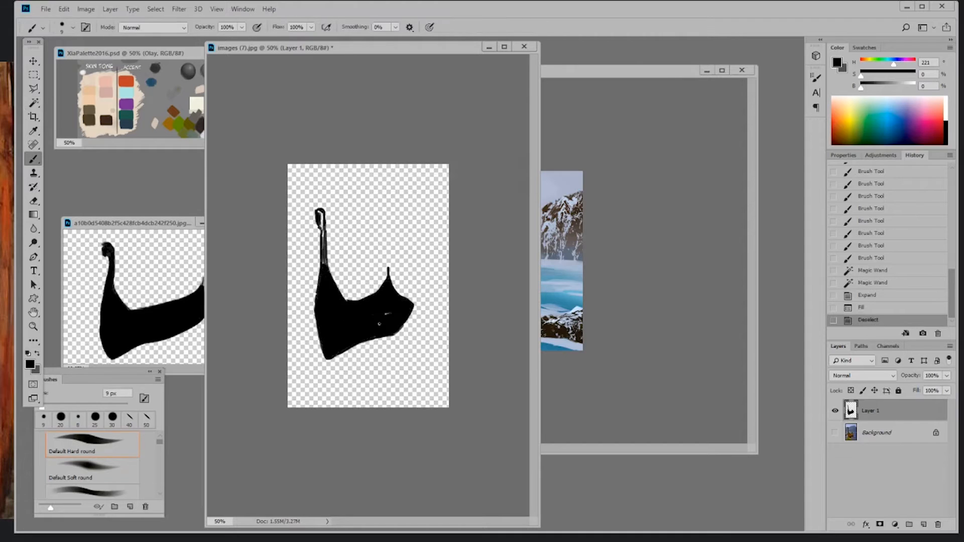
mouse_move(371, 335)
mouse_down()
mouse_move(400, 329)
mouse_move(348, 304)
mouse_up()
drag(346, 302, 317, 299)
drag(318, 291, 321, 273)
drag(323, 236, 325, 265)
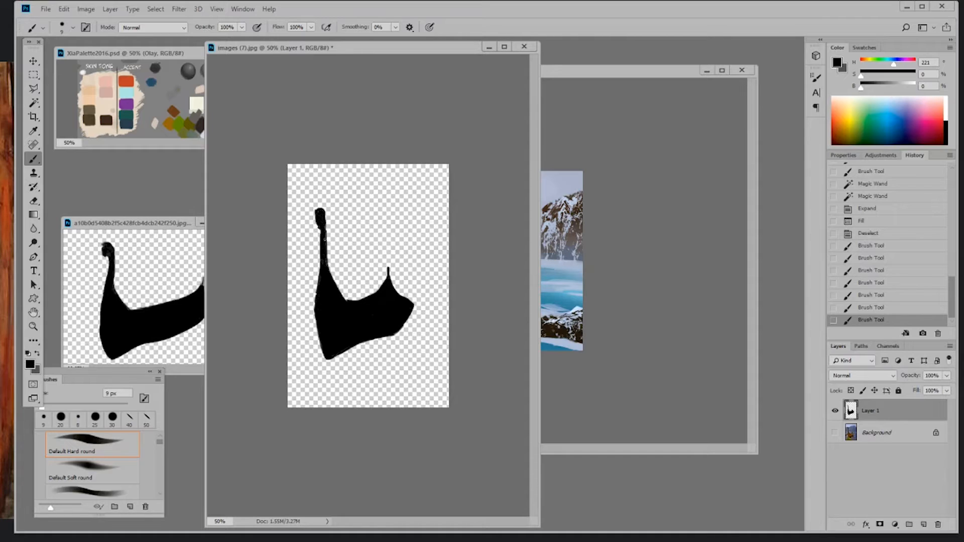
drag(321, 285, 320, 292)
mouse_move(318, 297)
mouse_down()
mouse_move(315, 310)
mouse_move(322, 273)
mouse_move(336, 289)
mouse_up()
drag(340, 296, 348, 302)
click(348, 302)
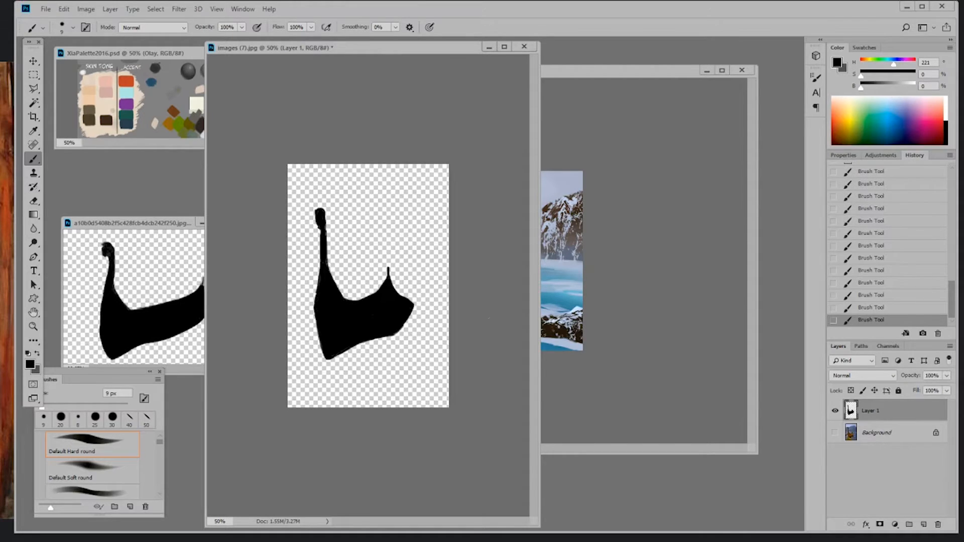
- Load the second boat silhouette as a selection and convert it into a work path
ctrl+click(852, 413)
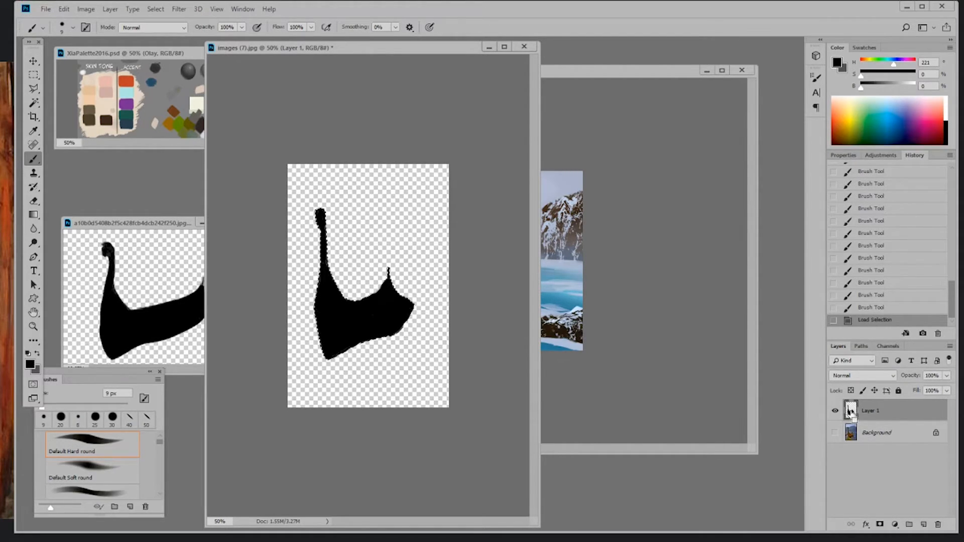
click(861, 346)
click(894, 524)
click(838, 345)
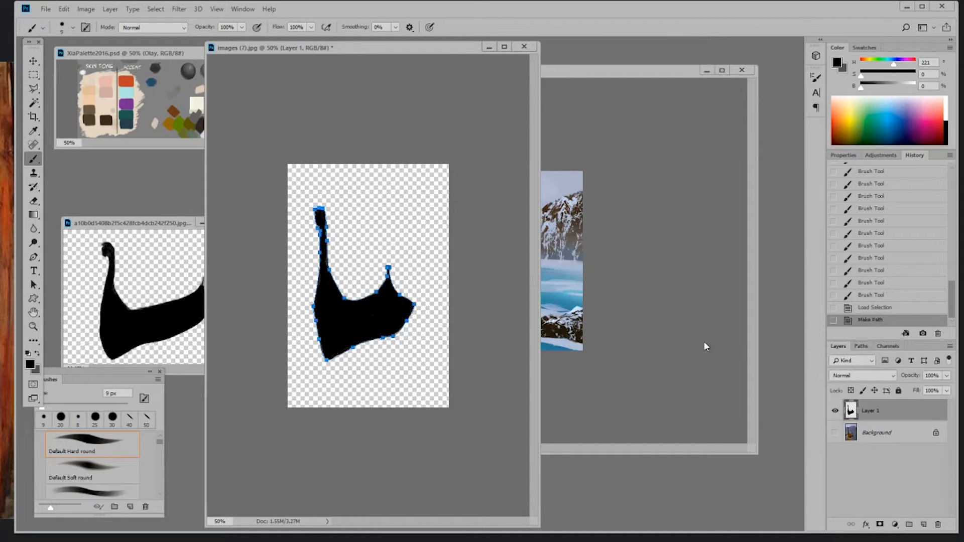
- Define the second boat path as a custom shape named viking-boat-02
click(63, 9)
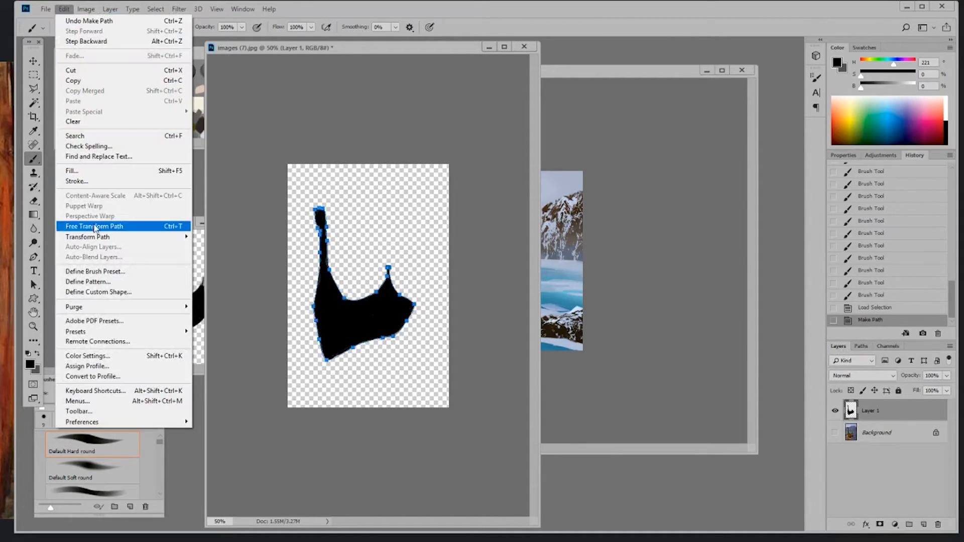
click(99, 292)
text(viking-boat-02)
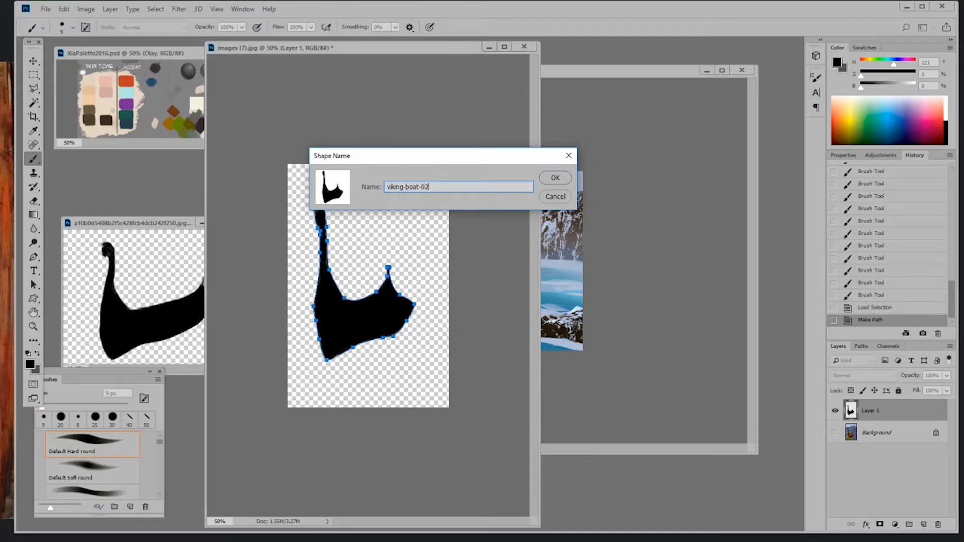
key(Return)
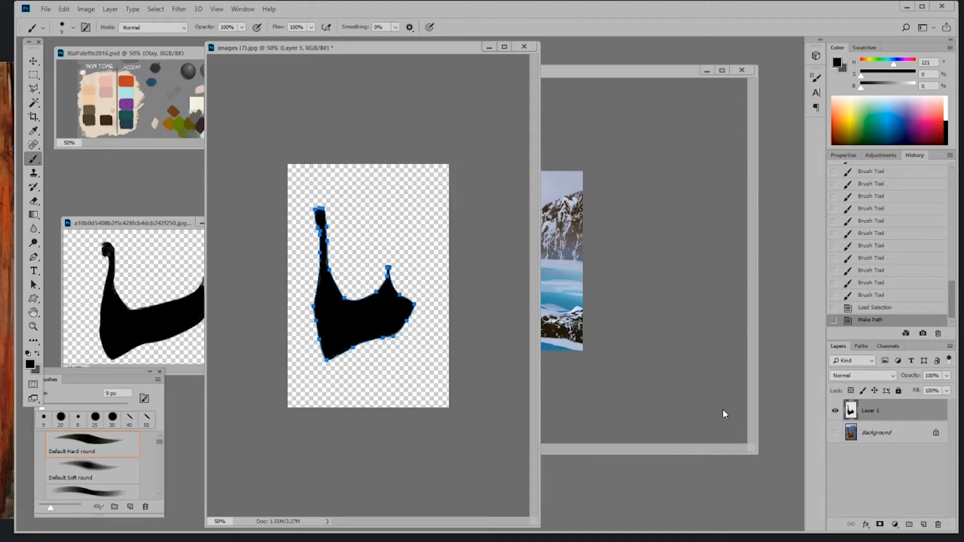
- Return to the spitpaint040818-water-road.psd painting and choose the first Viking boat silhouette for the Custom Shape tool
click(624, 96)
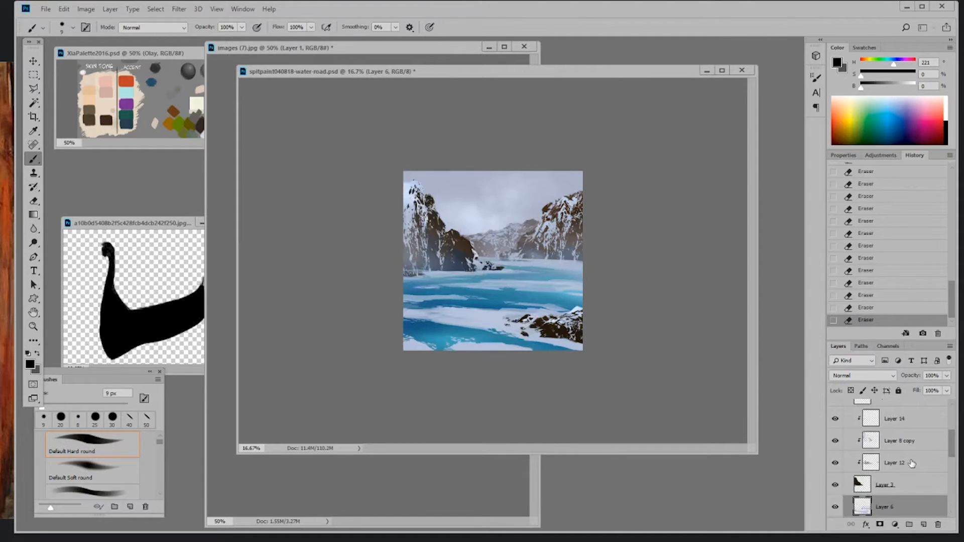
scroll(941, 458, up, 4)
click(901, 427)
click(835, 426)
click(835, 426)
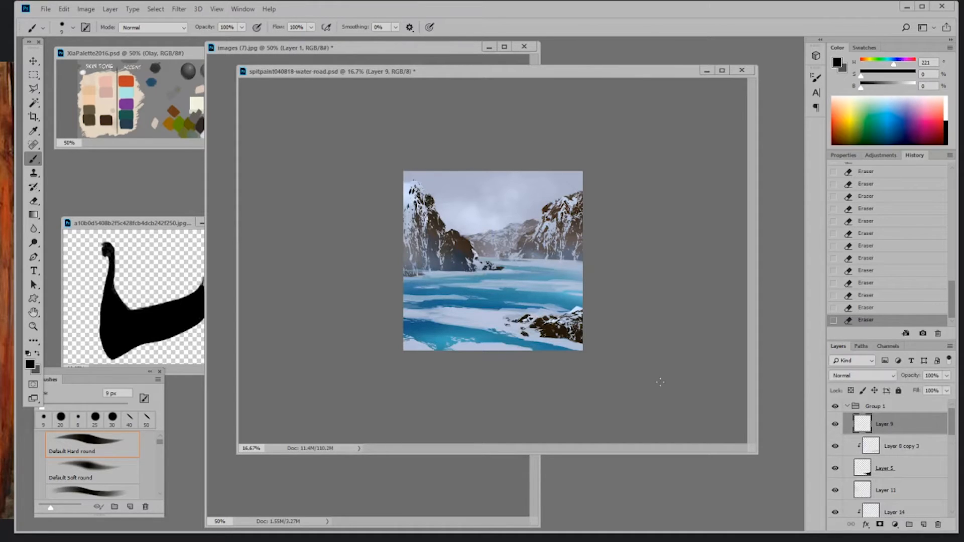
click(33, 298)
click(438, 28)
scroll(427, 80, down, 5)
click(426, 104)
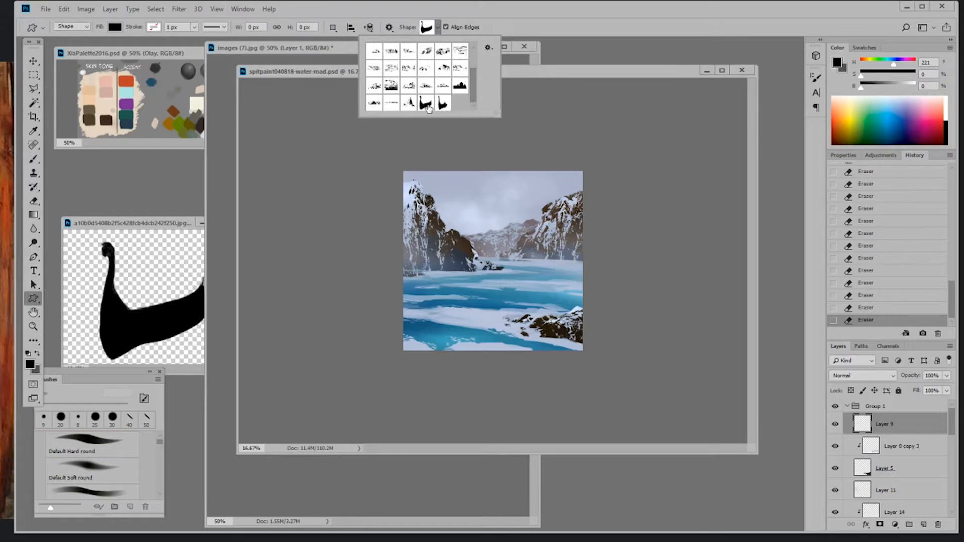
click(472, 297)
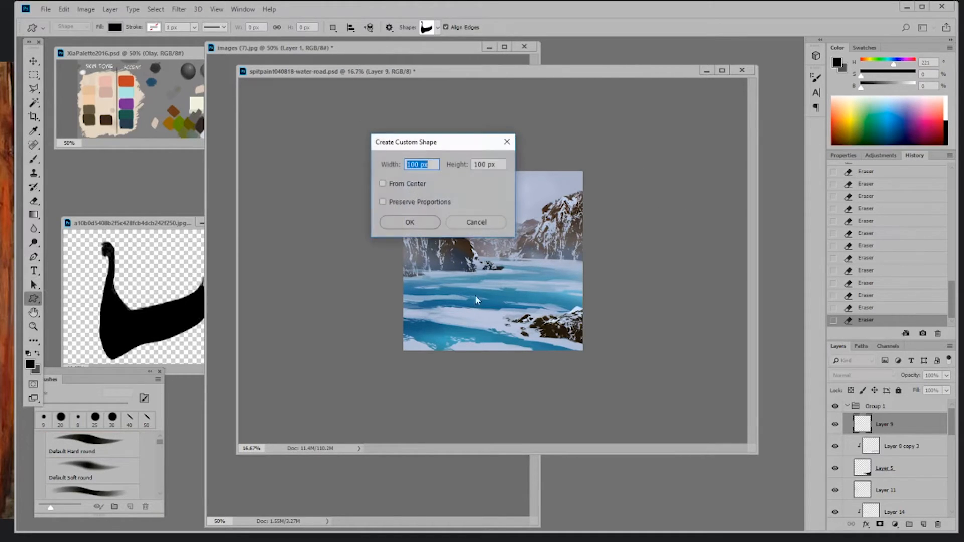
click(409, 225)
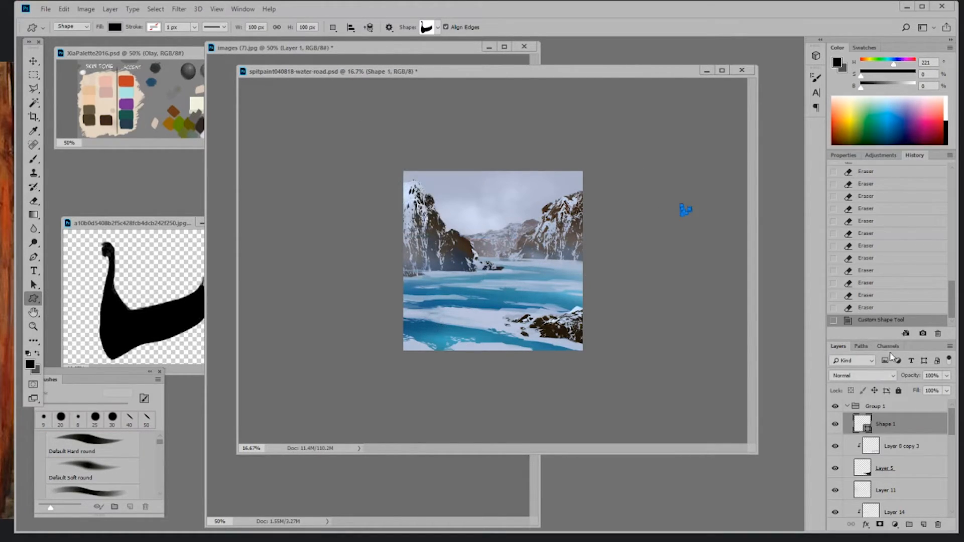
key(ctrl+z)
drag(442, 307, 484, 340)
click(877, 310)
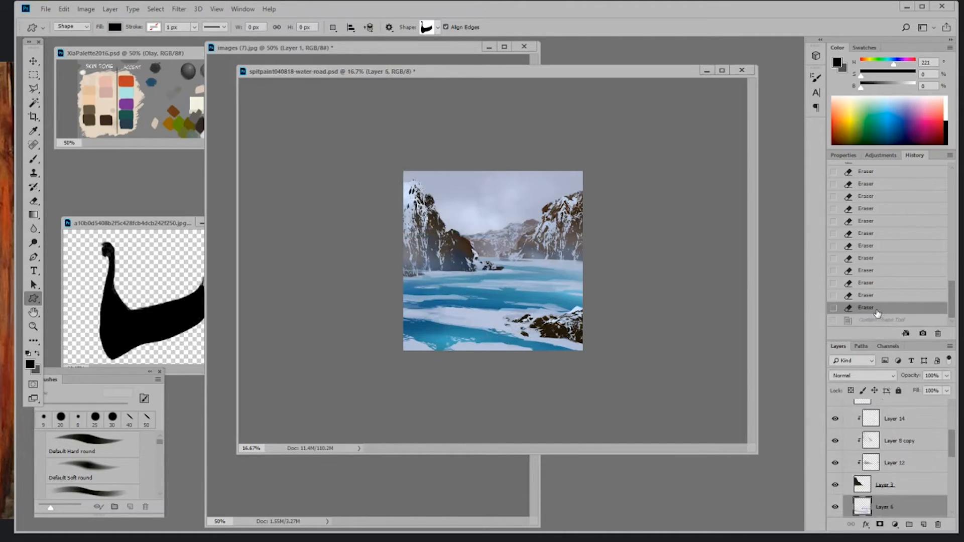
- Flip the painting's canvas horizontally
click(86, 9)
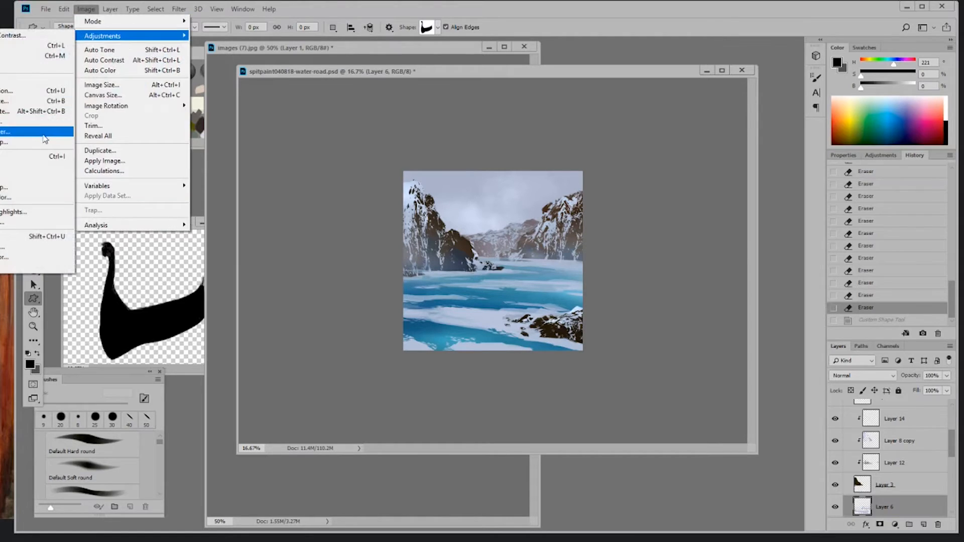
mouse_move(102, 104)
click(72, 149)
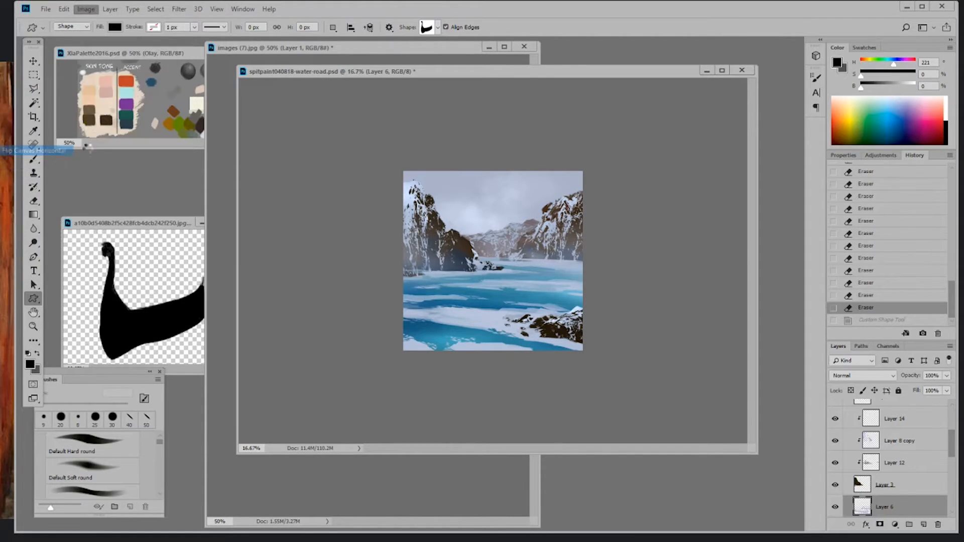
- Sample a brown from the XiaPalette2016.psd clay swatches and darken it to H 25, S 76, B 32 in the painting
key(b)
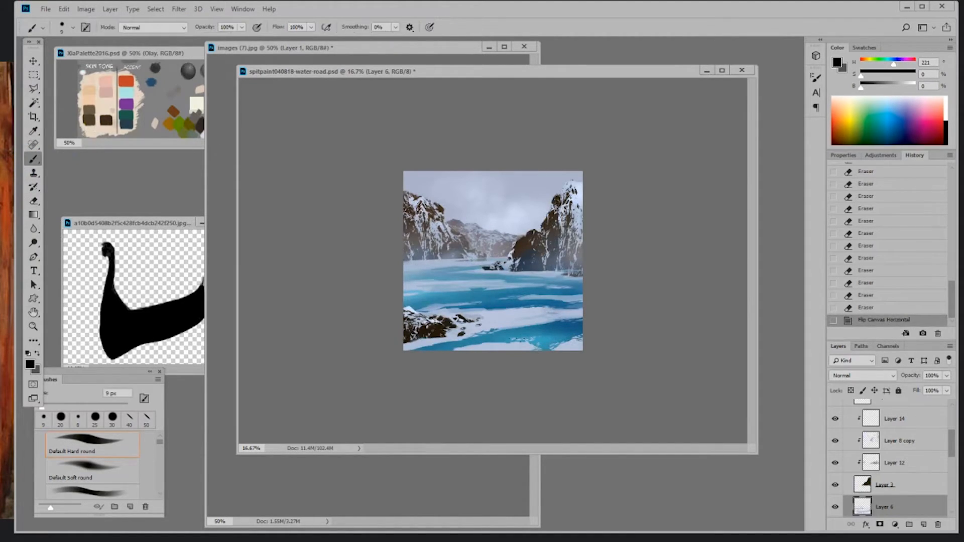
alt+click(176, 112)
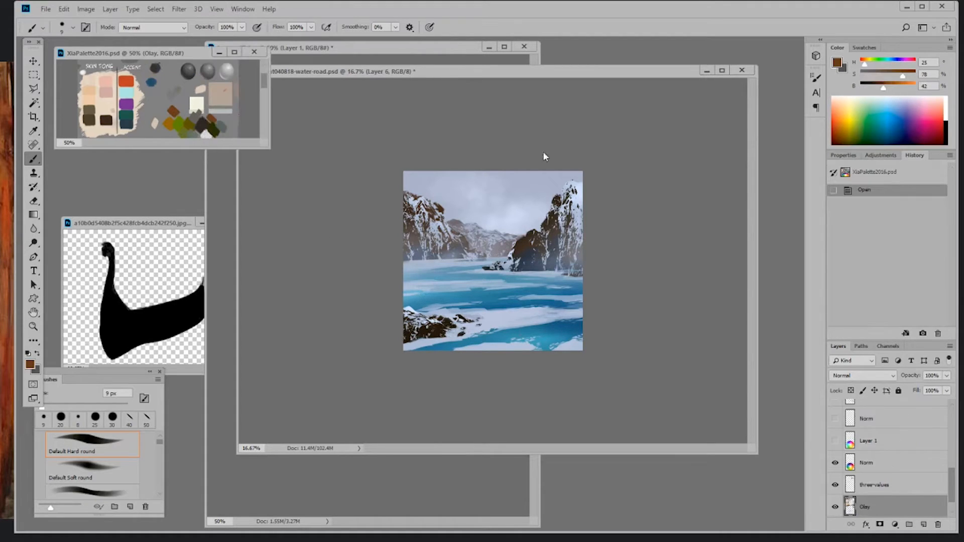
click(471, 139)
drag(885, 89, 903, 76)
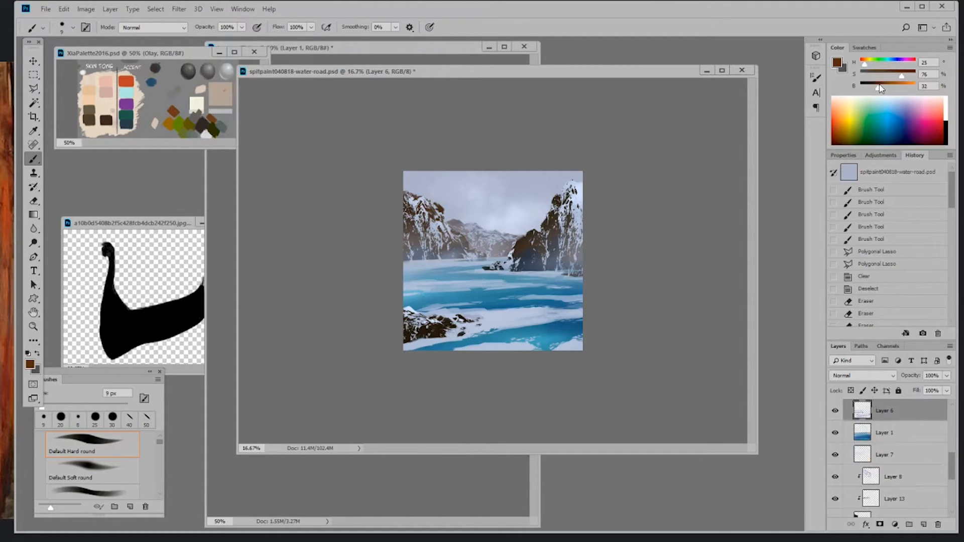
- Draw a brown boat shape about 216 × 235 px and move it onto the water in the painting's lower right
click(33, 298)
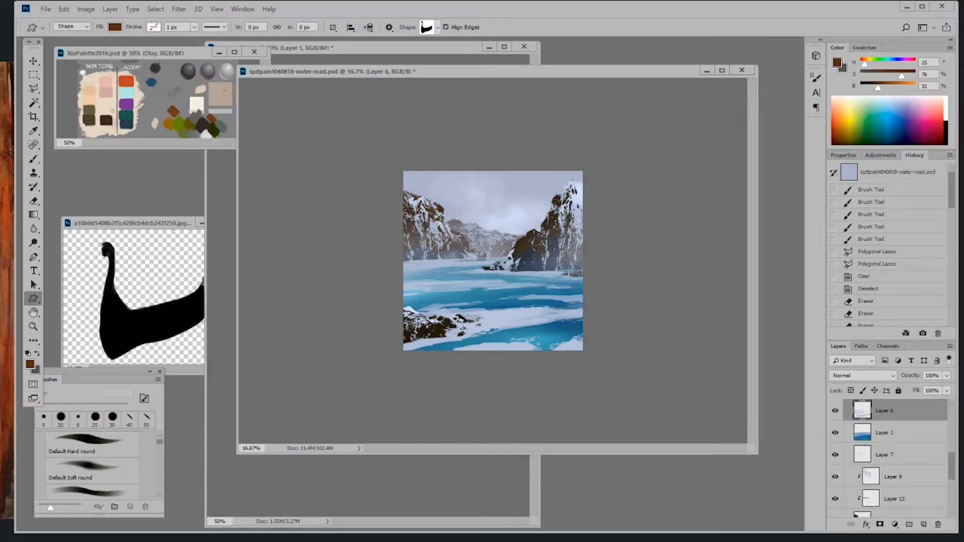
drag(509, 322, 580, 343)
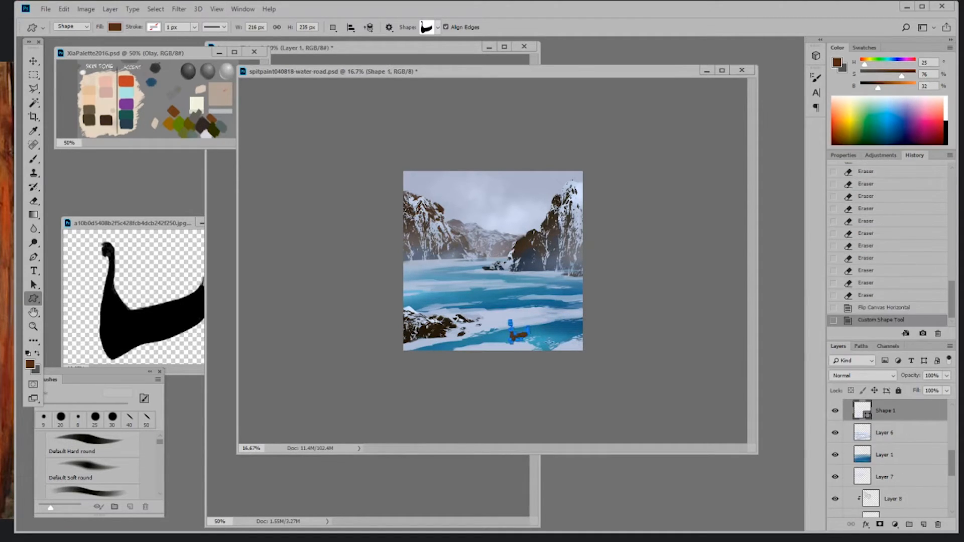
click(898, 416)
key(v)
drag(526, 333, 564, 331)
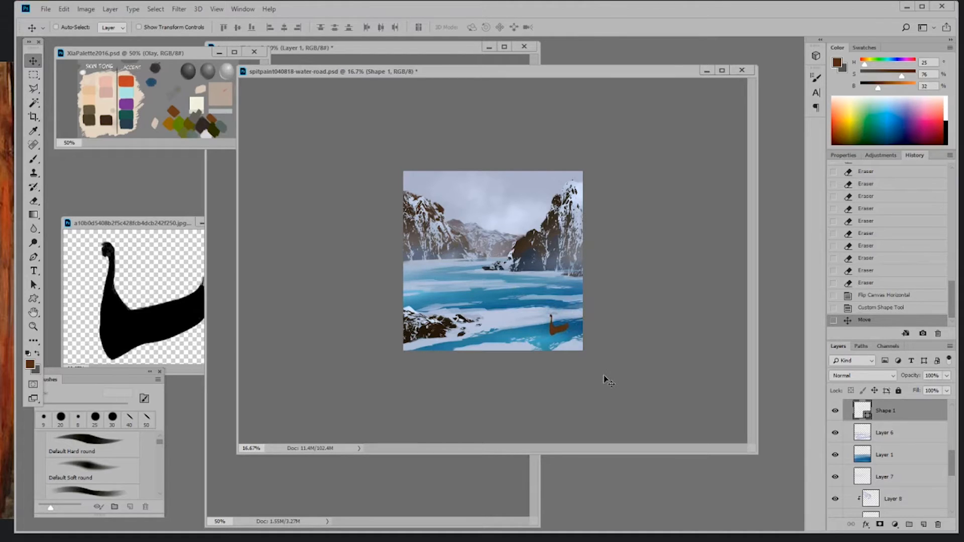
- Enlarge the boat shape slightly with Free Transform
key(ctrl+t)
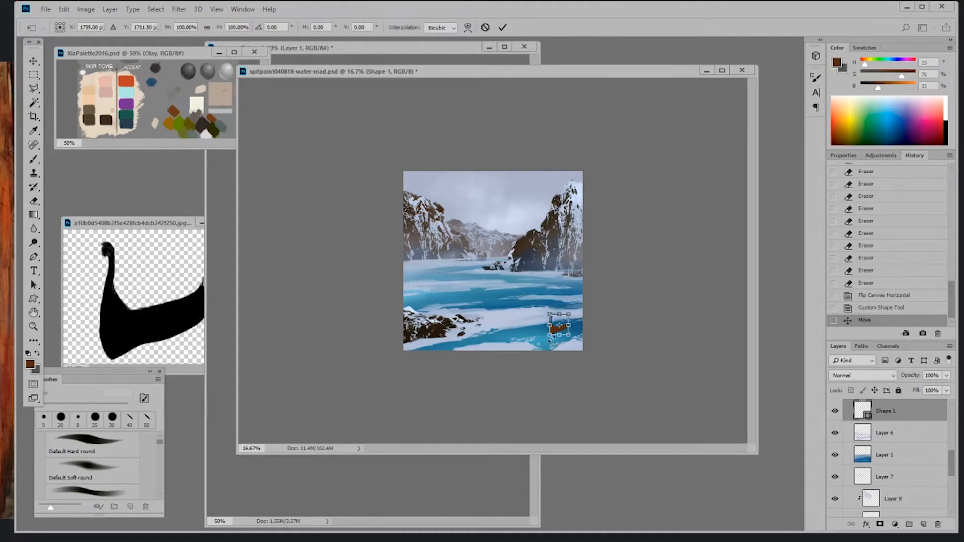
drag(545, 337, 543, 338)
key(Return)
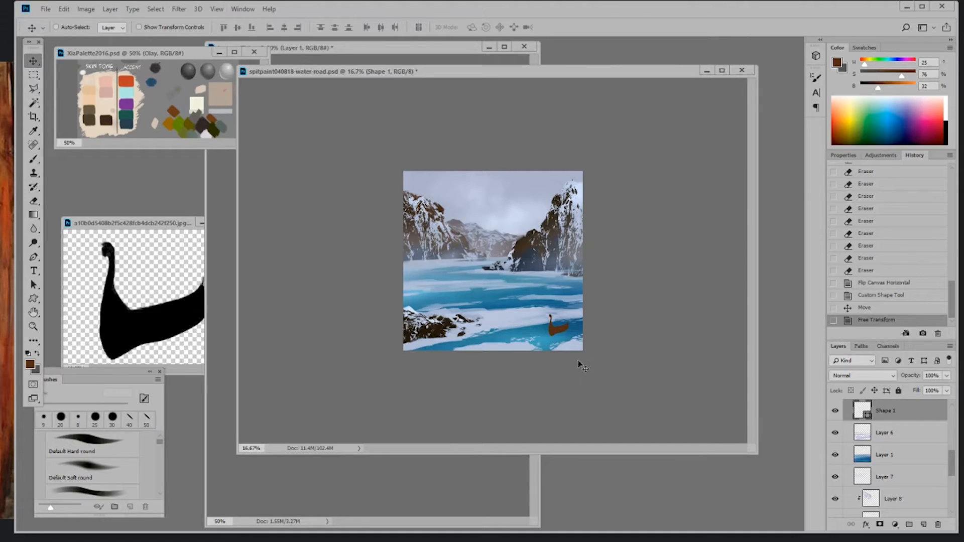
- Rasterize the boat by merging its shape layer down into a new empty layer placed beneath it
click(924, 525)
drag(899, 411, 901, 442)
right_click(896, 421)
click(848, 279)
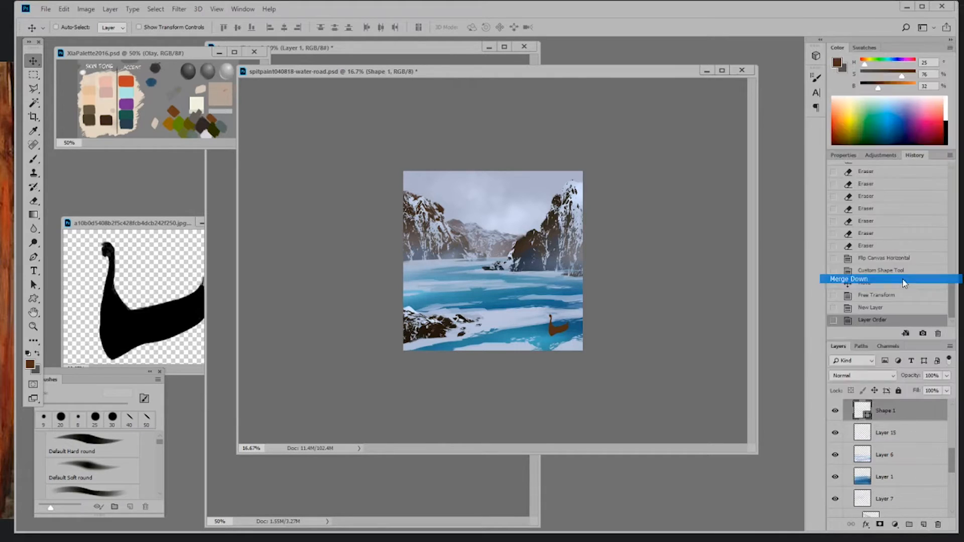
- Duplicate the boat layer and place the copy on the water just above the foreground rocks at the painting's left
drag(922, 525, 921, 525)
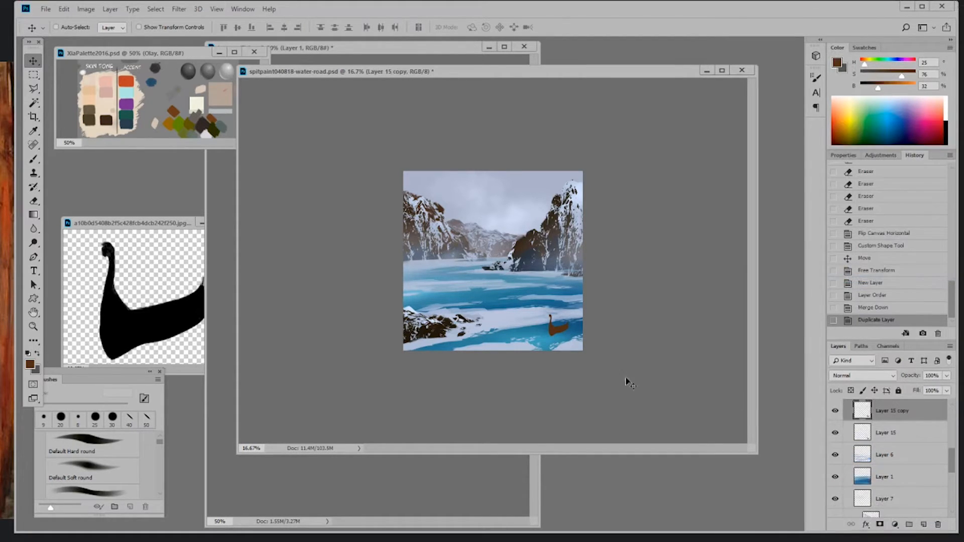
drag(555, 332, 431, 296)
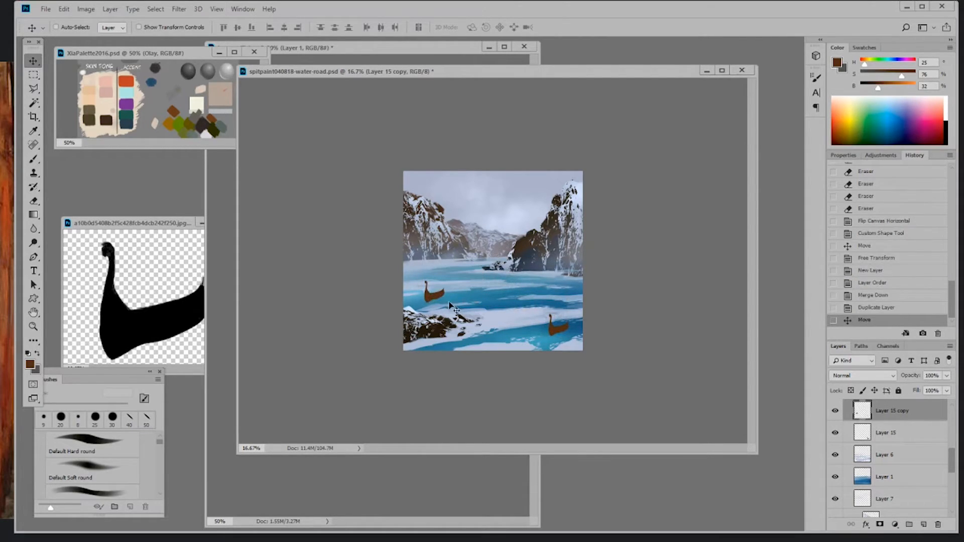
- Scale the copied boat above the foreground rocks down to about 72% with Free Transform
key(ctrl+t)
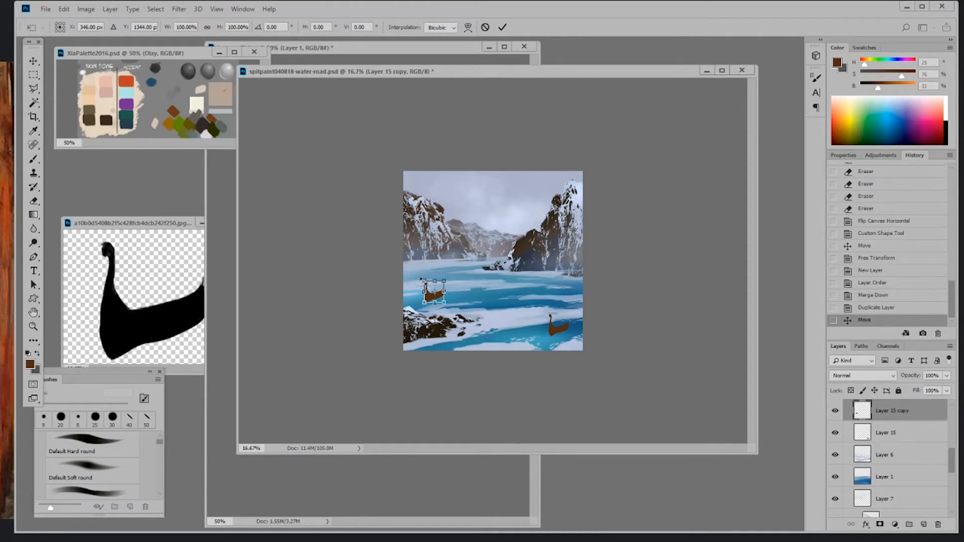
drag(422, 280, 429, 287)
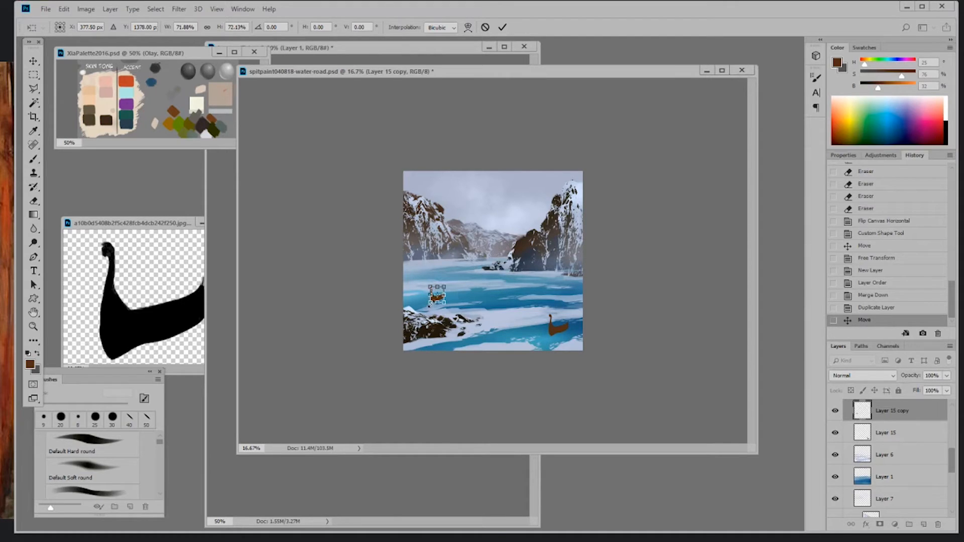
key(ctrl+plus)
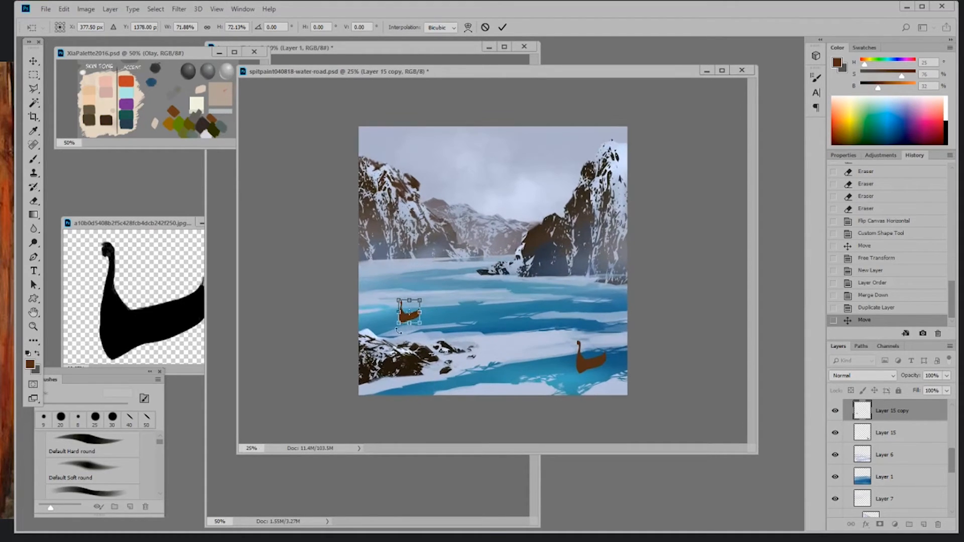
drag(396, 324, 423, 308)
key(Return)
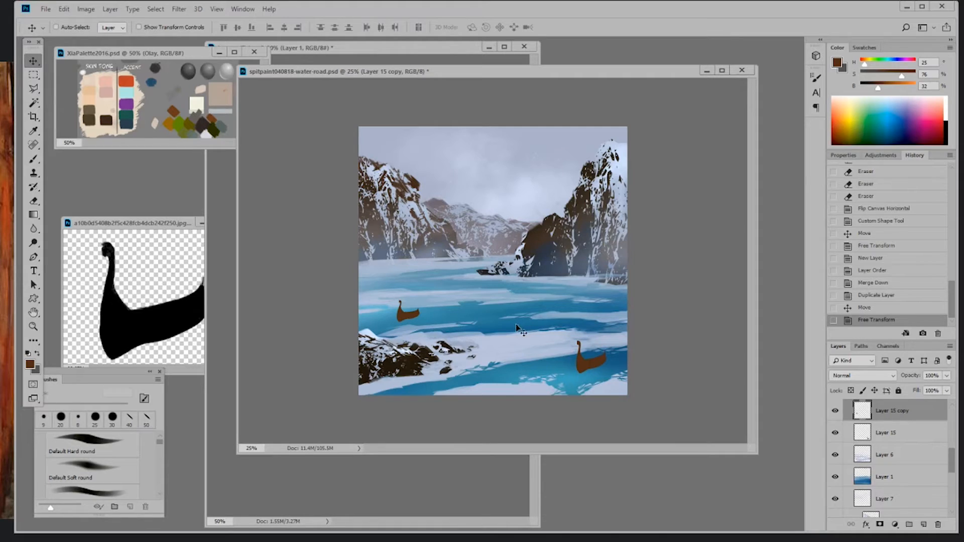
- Close both Viking boat reference documents without saving their changes
drag(176, 223, 156, 283)
click(216, 281)
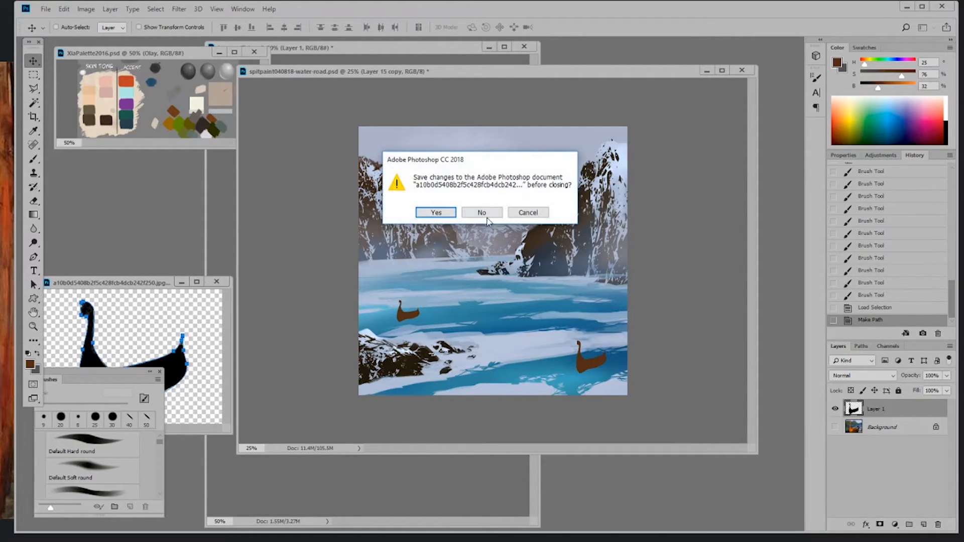
click(485, 216)
click(218, 276)
click(524, 47)
click(485, 204)
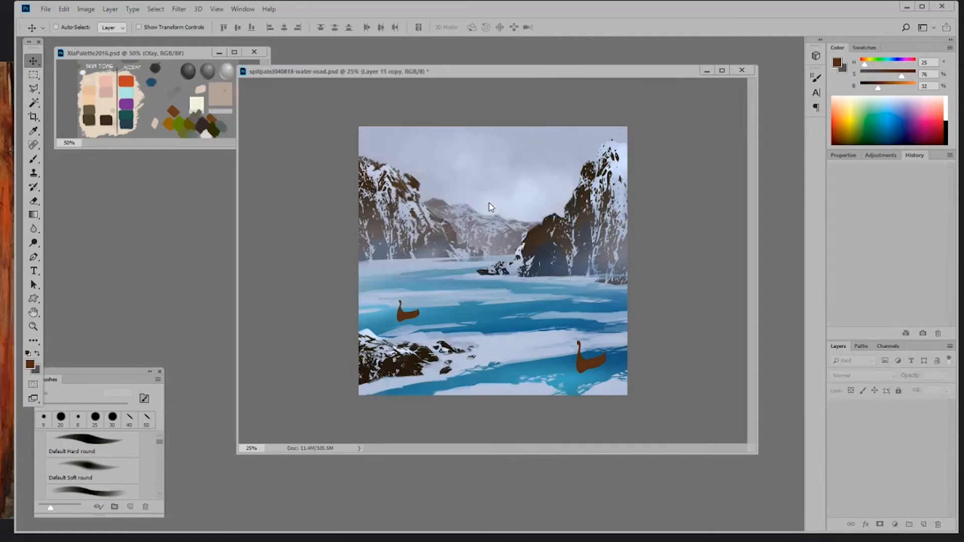
- Choose the last boat silhouette among the custom shapes and draw it small on the distant water at the painting's left
click(242, 9)
click(388, 110)
click(33, 298)
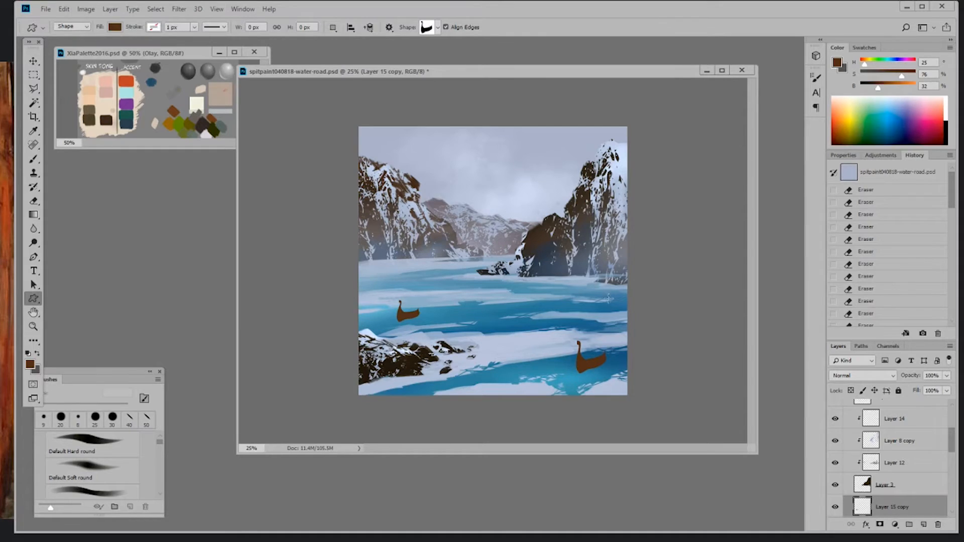
drag(614, 293, 635, 301)
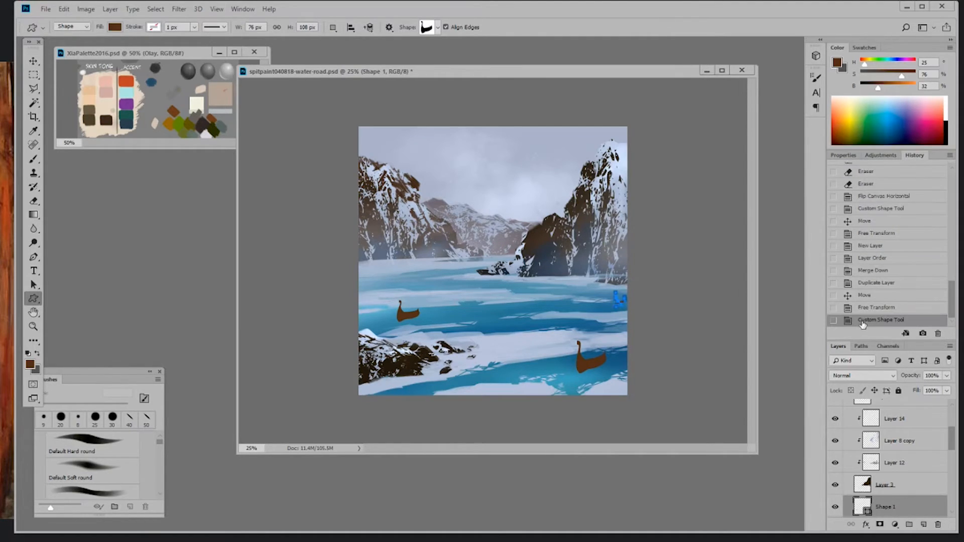
key(ctrl+z)
click(439, 28)
click(438, 104)
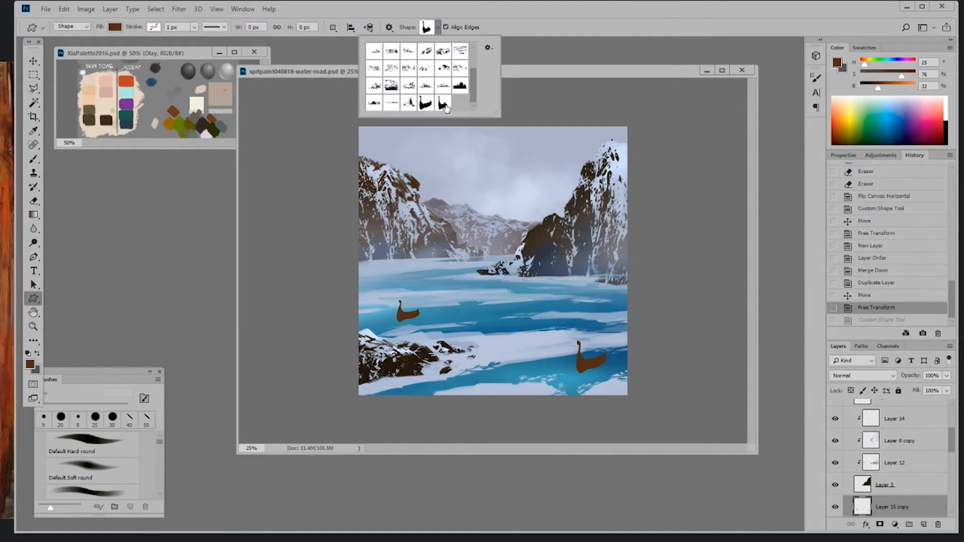
click(676, 240)
click(421, 224)
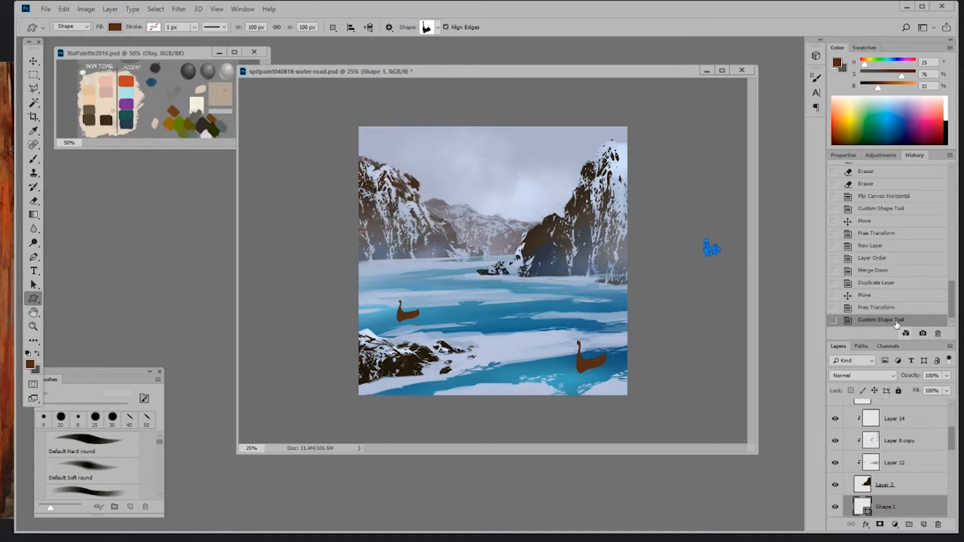
key(ctrl+z)
drag(420, 268, 431, 284)
- Flip the small distant boat horizontally and move it slightly further left on the water
click(893, 502)
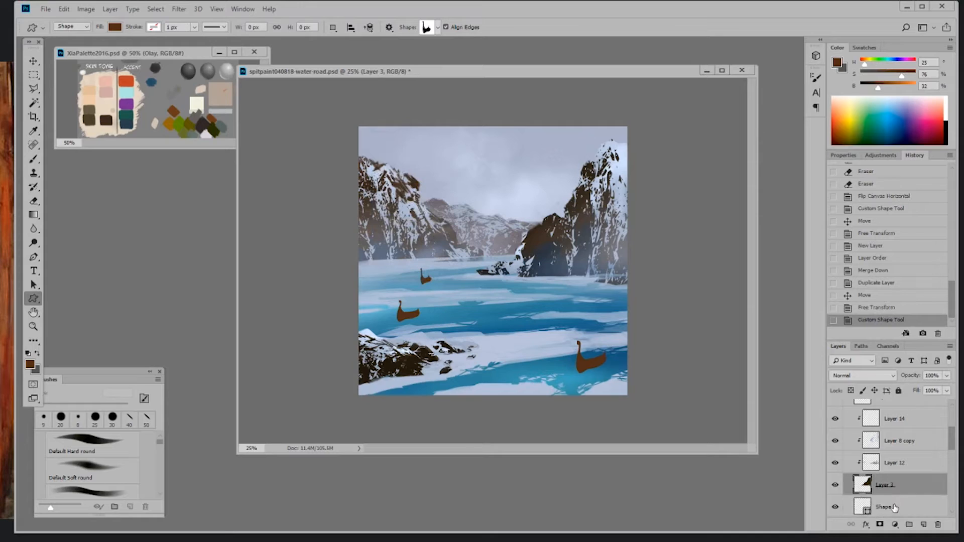
key(ctrl+t)
right_click(425, 279)
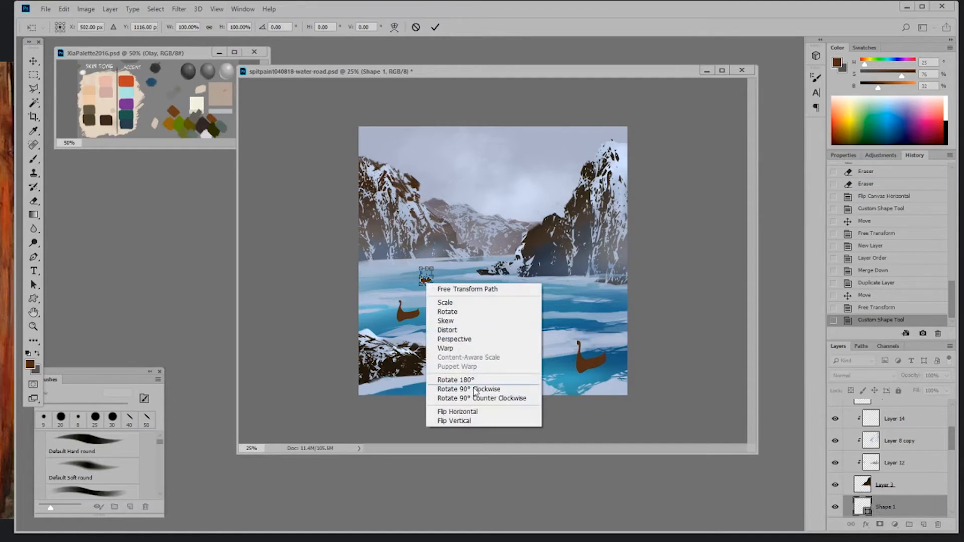
click(478, 415)
key(Return)
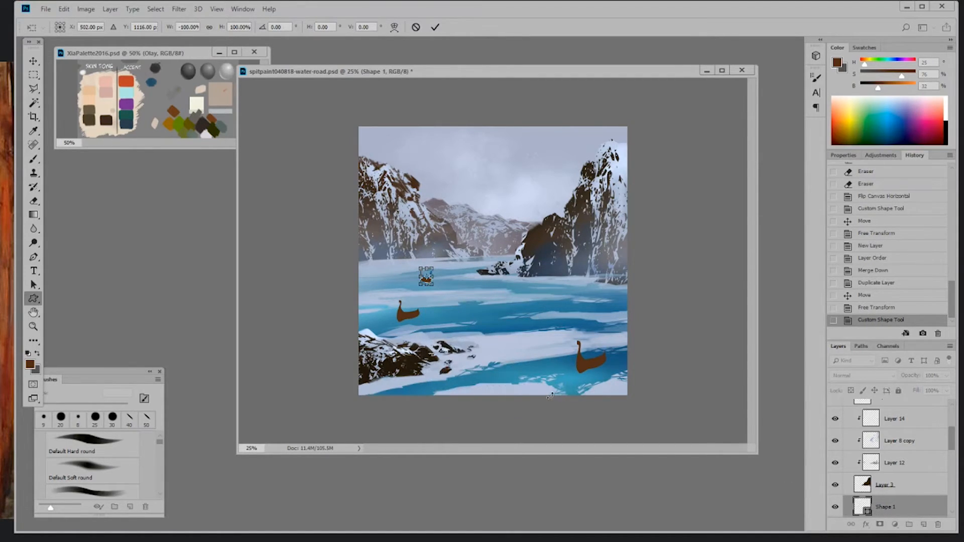
click(36, 63)
drag(435, 284, 422, 286)
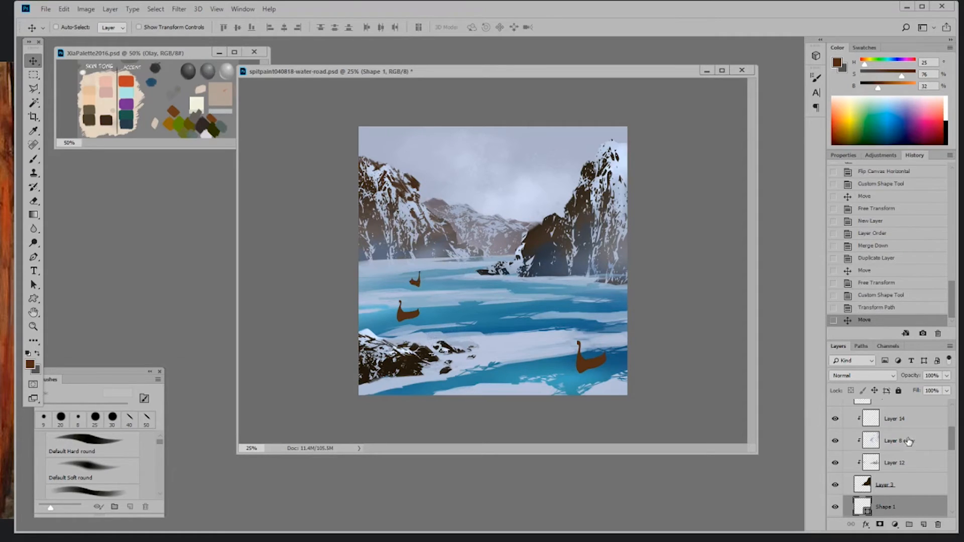
- Add an empty layer beneath the small boat's shape layer and merge the shape down into it
scroll(900, 437, down, 3)
click(923, 526)
drag(905, 462, 897, 467)
drag(887, 479, 889, 458)
right_click(863, 459)
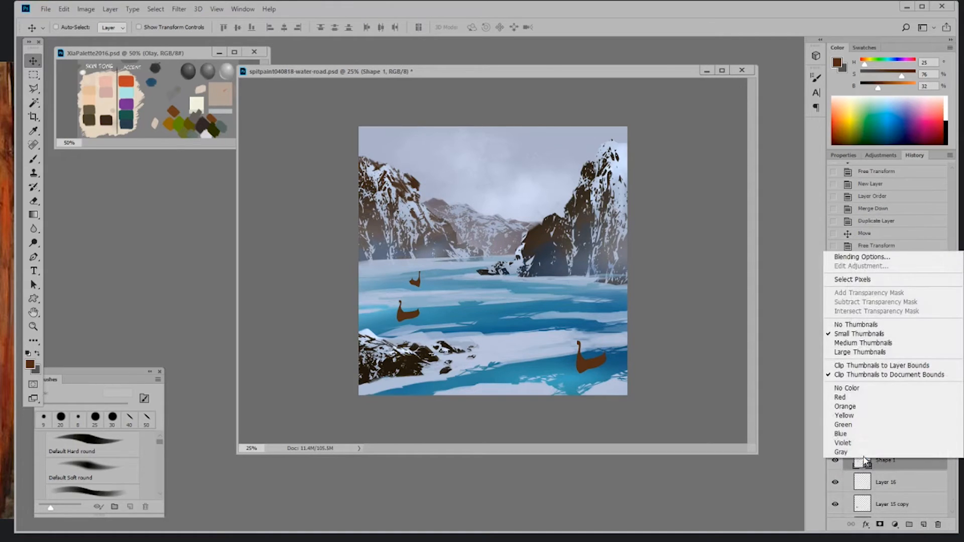
right_click(891, 472)
click(864, 339)
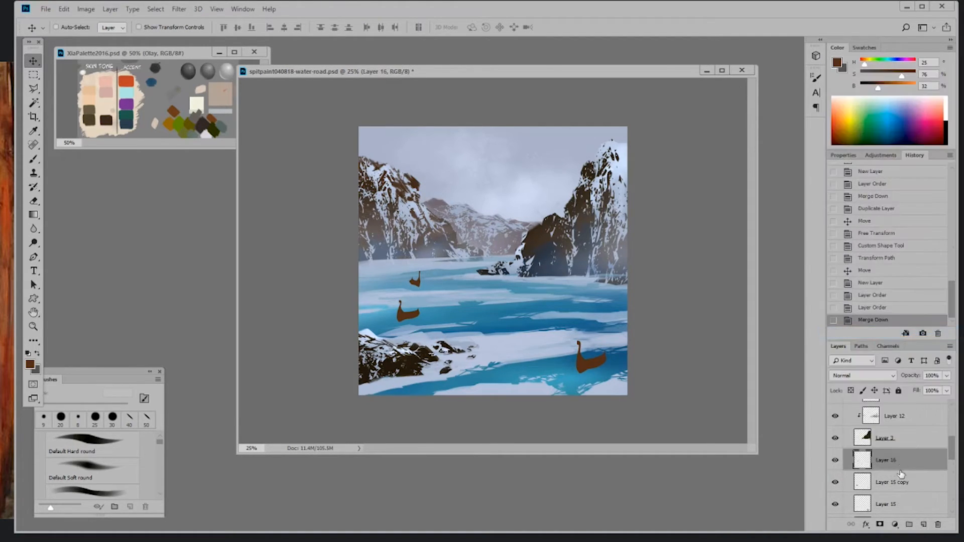
- Merge the Layer 15 copy boat down into Layer 15
scroll(903, 472, down, 2)
click(866, 475)
ctrl+click(865, 474)
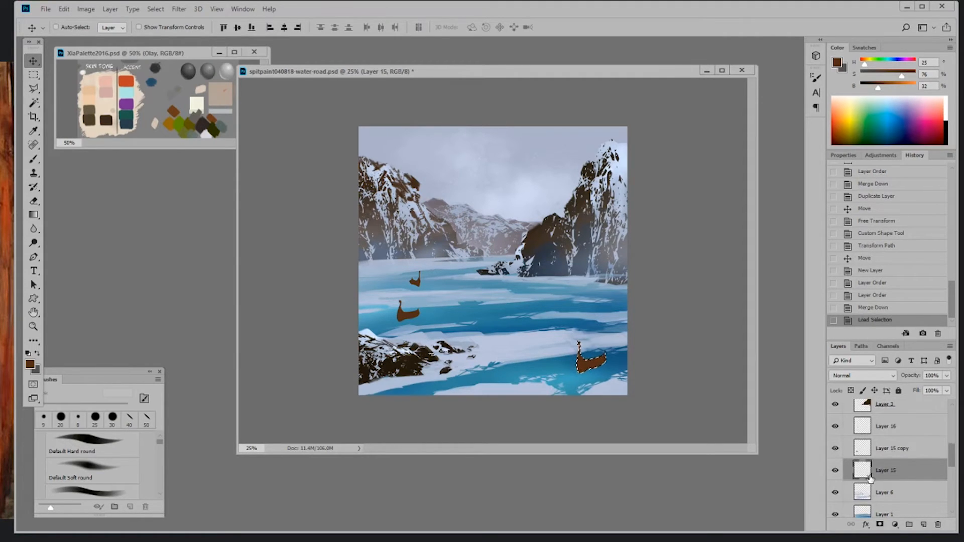
key(ctrl+d)
click(898, 451)
key(ctrl+e)
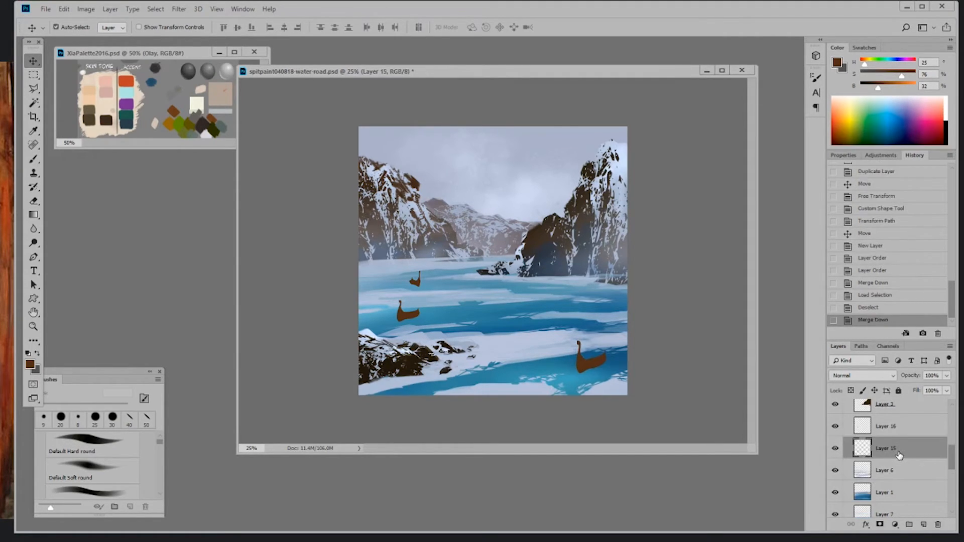
- Merge the small boat's Layer 16 into Layer 15 and clip a new empty layer above to the merged boats
click(923, 524)
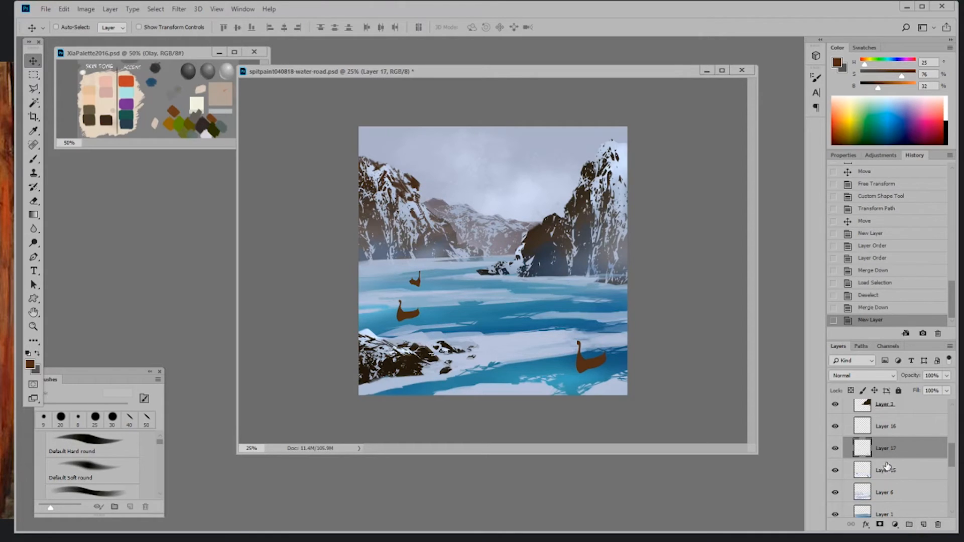
drag(897, 431, 887, 459)
right_click(883, 451)
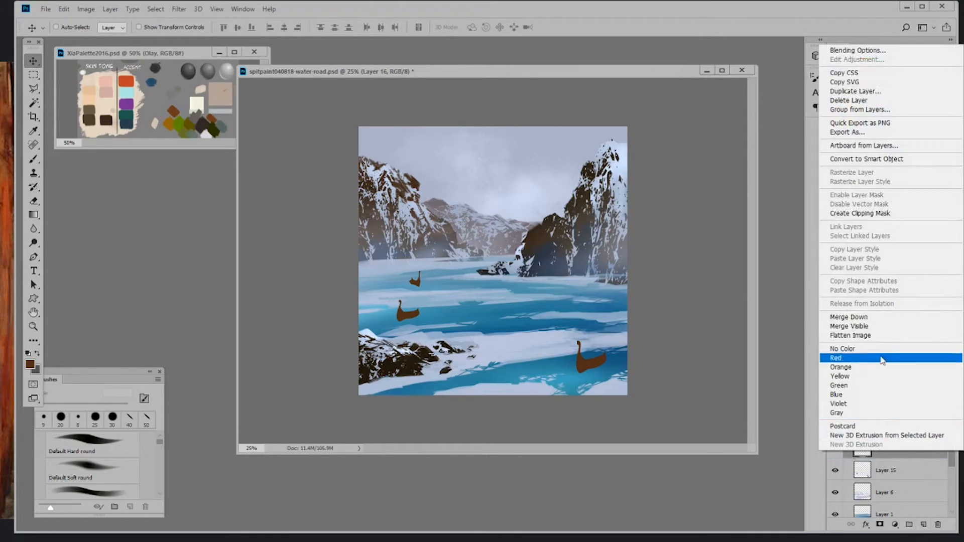
click(878, 317)
key(ctrl)
alt+click(883, 436)
- Sample the dark brown of the foreground rocks and set the 80 px textured Sampled Brush 2 13 to 35% opacity
key(b)
alt+click(415, 366)
right_click(493, 358)
double_click(631, 482)
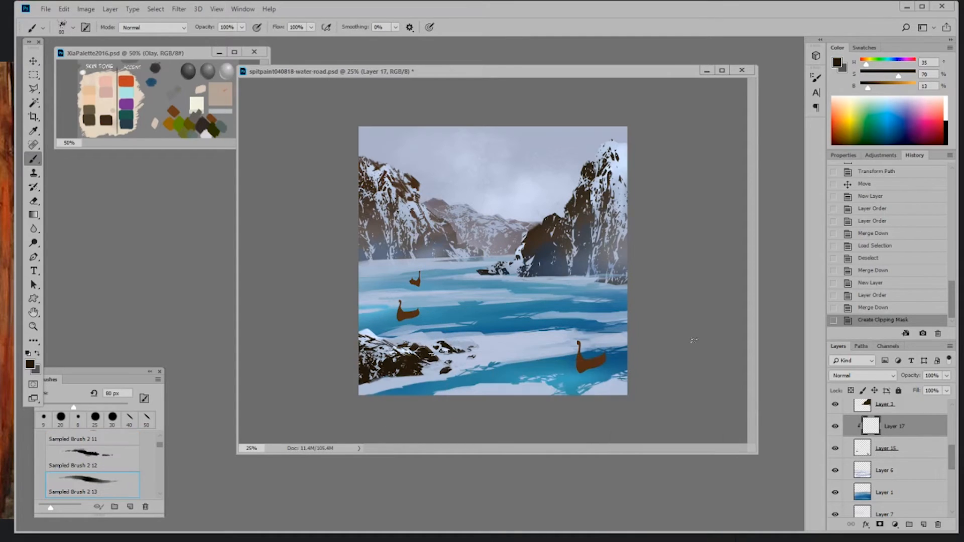
click(242, 27)
drag(246, 39, 210, 40)
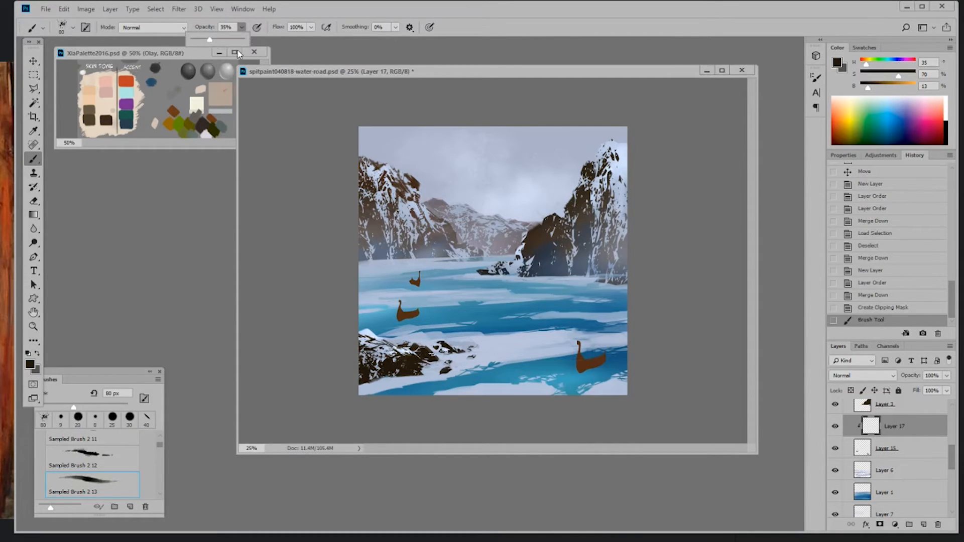
click(672, 366)
key(ctrl+plus)
key(ctrl+minus)
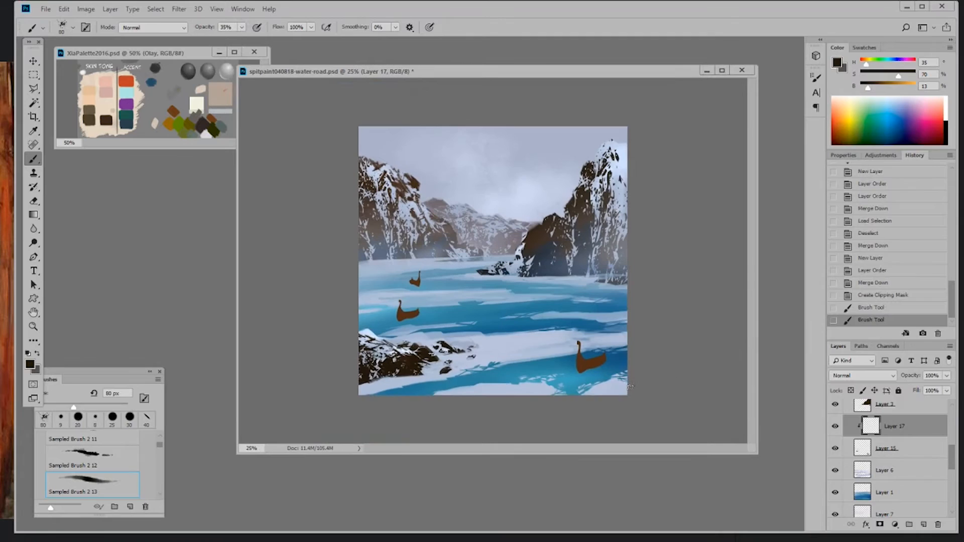
- Enlarge the brush to 200 px and shade the hull of the lower-right boat with soft dark strokes
key(bracketright)
key(bracketright)
key(bracketright)
key(bracketright)
key(bracketright)
key(bracketright)
drag(630, 361, 599, 376)
- Raise the brush opacity to 68%, deepen the shading along the lower-right boat's hull, and reduce the brush to 125 px
click(242, 27)
drag(242, 39, 260, 39)
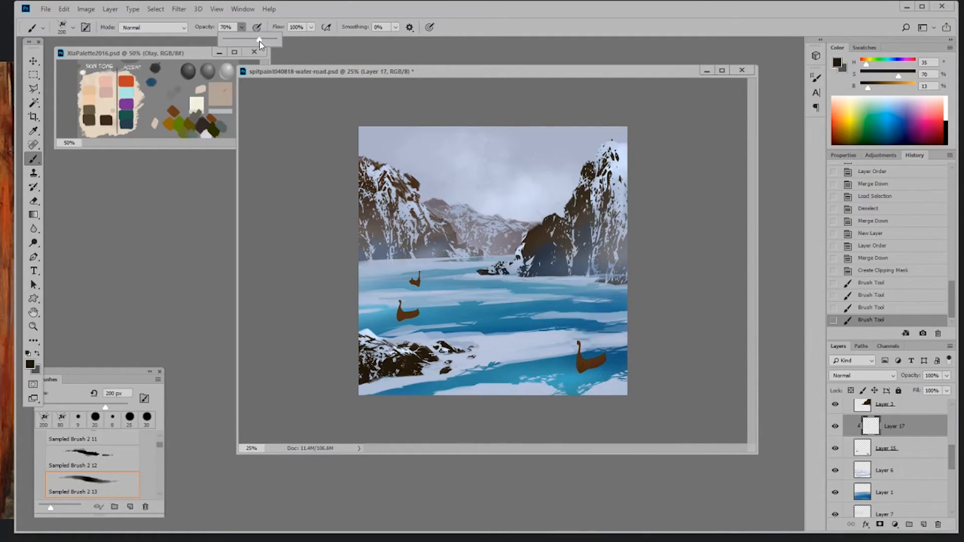
click(583, 370)
click(575, 376)
mouse_move(582, 369)
mouse_down()
mouse_move(604, 359)
mouse_move(580, 360)
mouse_move(619, 360)
mouse_up()
key(bracketleft)
key(bracketleft)
key(bracketleft)
- Paint the dark inside of the lower-right boat with the Hard Palette Left brush at 40 px and 100% opacity
right_click(645, 348)
right_click(614, 368)
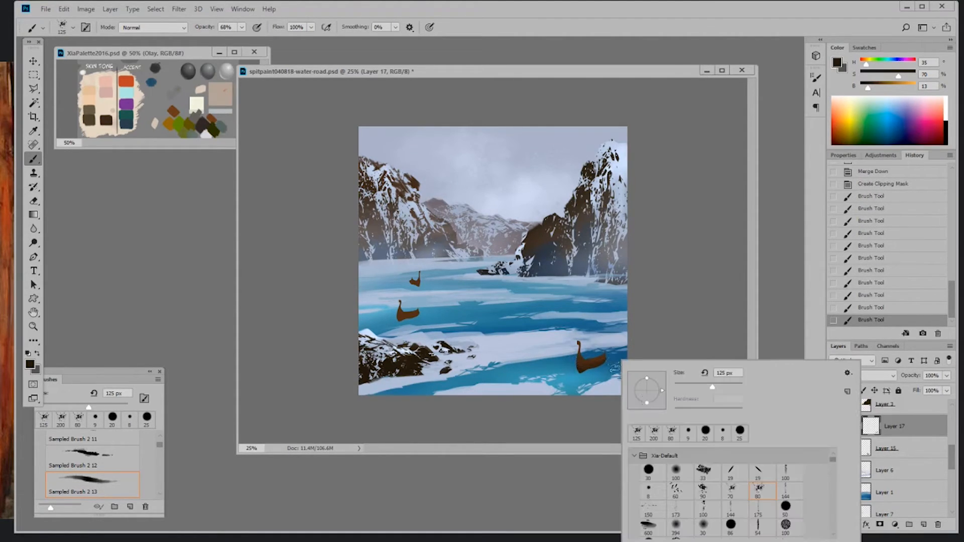
click(757, 471)
key(bracketright)
key(bracketright)
key(bracketright)
key(bracketright)
drag(586, 360, 591, 361)
key(0)
key(bracketleft)
drag(585, 359, 587, 360)
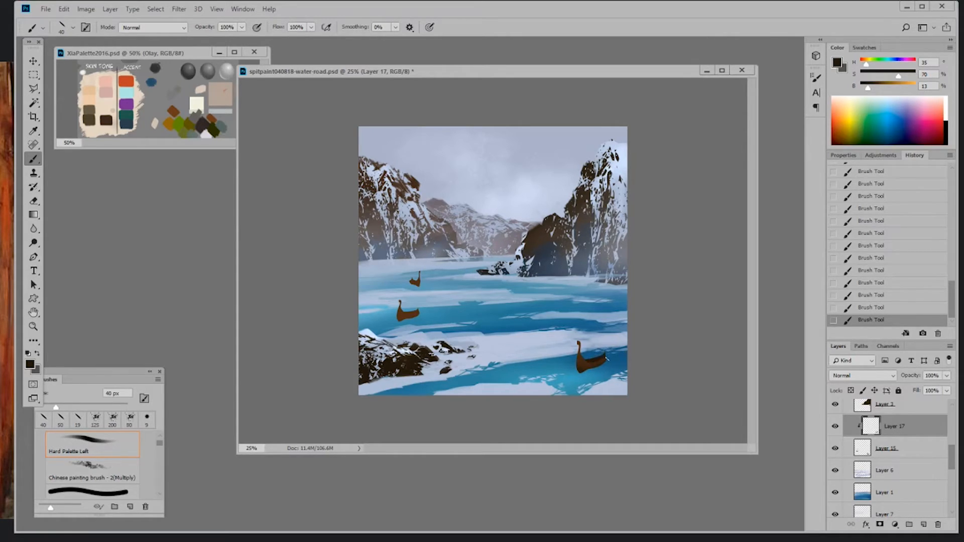
- Erase excess shading at the lower-right boat's stern with a 35 px hard round eraser and touch it up with the brush
key(e)
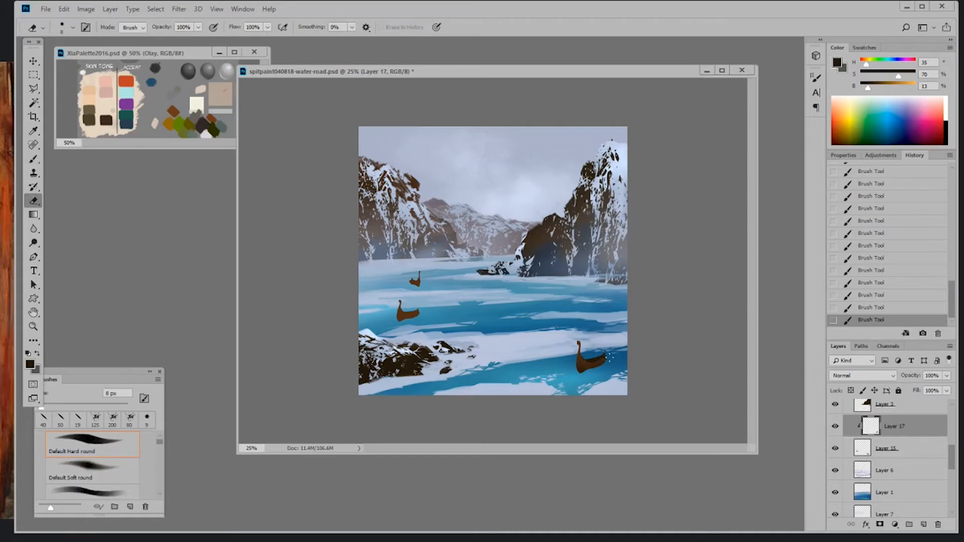
click(609, 345)
click(605, 358)
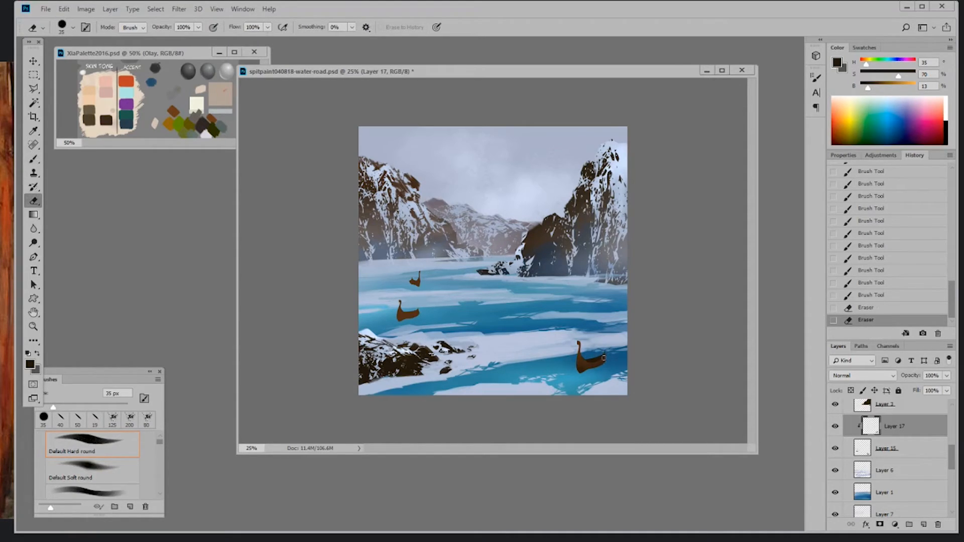
key(b)
click(603, 359)
- Paint the dark inside of the boat above the foreground rocks, redoing the first stroke
drag(402, 313, 413, 313)
click(900, 308)
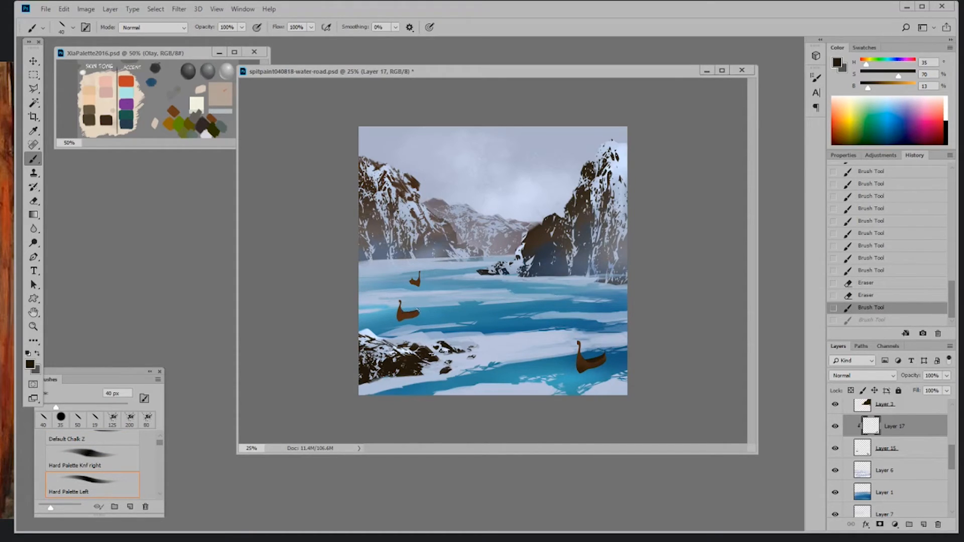
drag(402, 308, 414, 312)
- Sample the brown of the boat above the rocks and lighten it to hue 24, saturation 68%, brightness 41%
alt+click(407, 315)
drag(878, 87, 889, 85)
click(897, 77)
- Apply the lighter brown to the boat above the rocks with the textured Sampled Brush 2 13 enlarged to 175 px
right_click(518, 297)
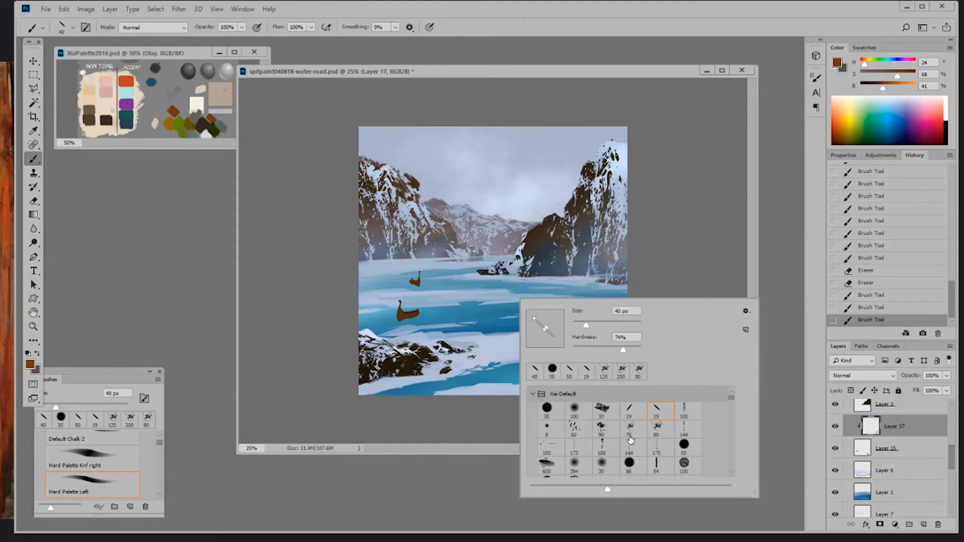
click(652, 428)
click(667, 288)
key(])
key(])
key(])
key(])
key(])
click(400, 312)
- Add lighter strokes along that boat's lower hull with a 90 px brush and set the brown's saturation to 49%
key([)
key([)
key([)
key([)
drag(409, 316, 415, 313)
drag(406, 316, 411, 314)
click(887, 77)
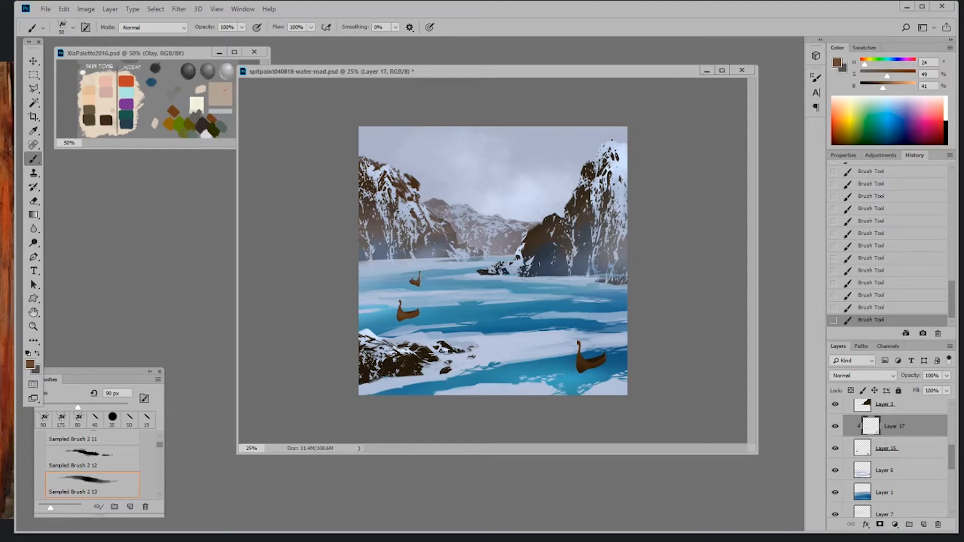
- Sample the lower-right boat's dark brown and darken the stern of the boat above the rocks with Hard Palette Left at 35 px
alt+click(594, 362)
right_click(602, 360)
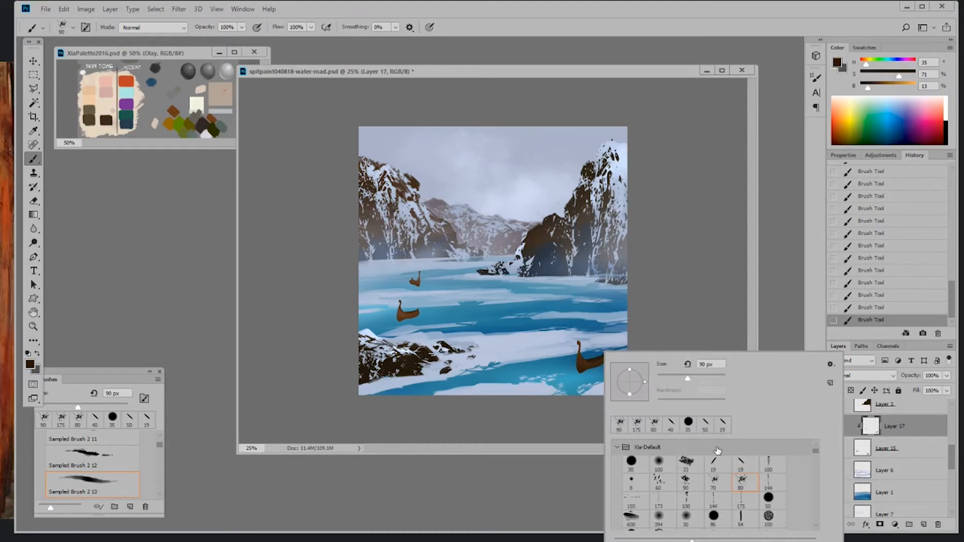
click(721, 462)
click(714, 338)
key(bracketright)
key(bracketright)
key(bracketright)
key(bracketright)
drag(416, 313, 418, 312)
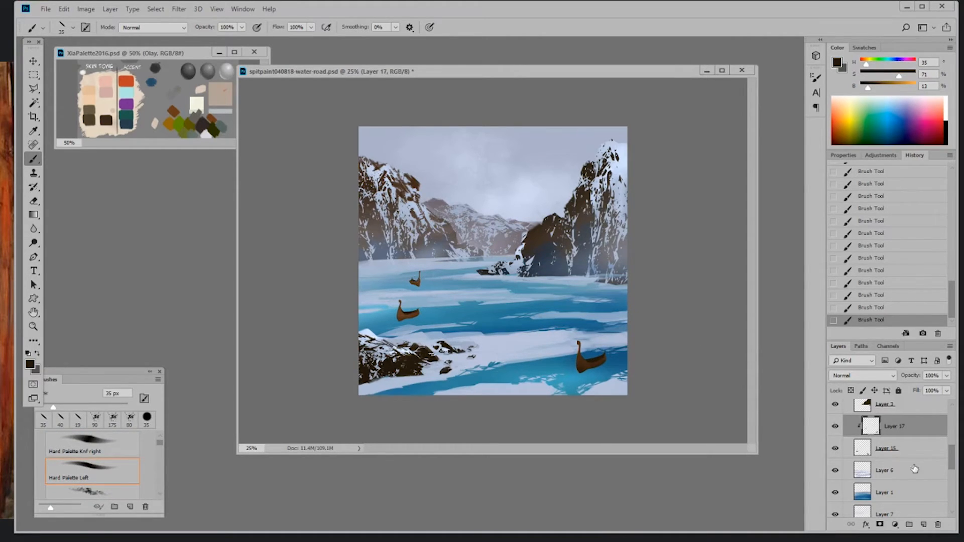
- Trim the underside of the lower-right boat on Layer 15 with a 30 px hard round eraser
click(914, 448)
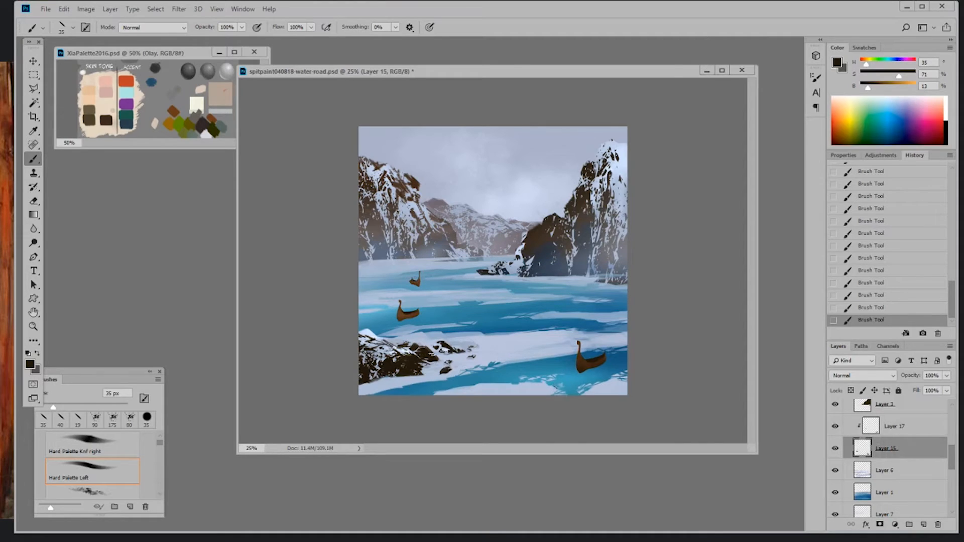
key(e)
mouse_move(577, 376)
mouse_down()
mouse_move(617, 368)
mouse_move(589, 370)
mouse_up()
mouse_move(605, 367)
mouse_down()
mouse_move(597, 369)
mouse_move(610, 359)
mouse_move(601, 368)
mouse_up()
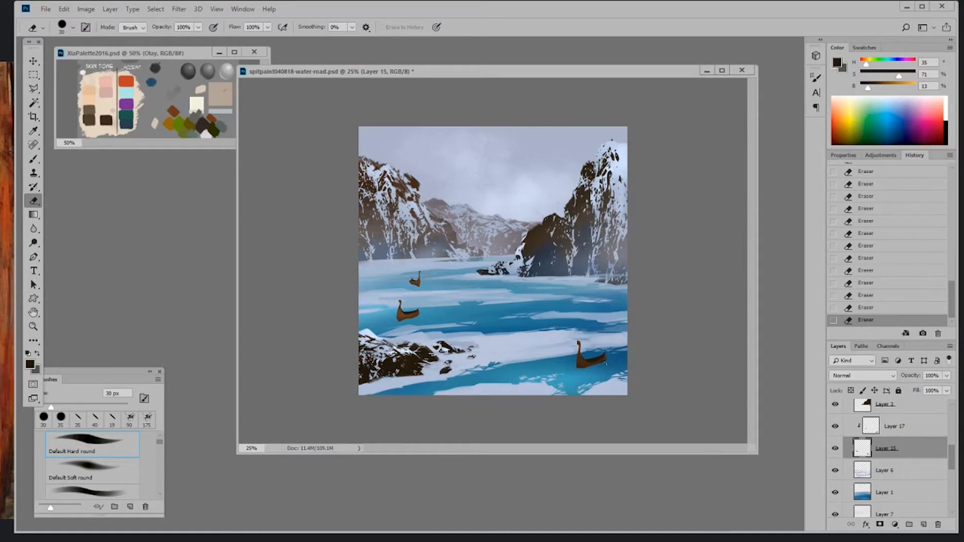
- Return the document history to the last brush stroke before the eraser trims on the lower-right boat
key(bracketright)
drag(953, 297, 954, 247)
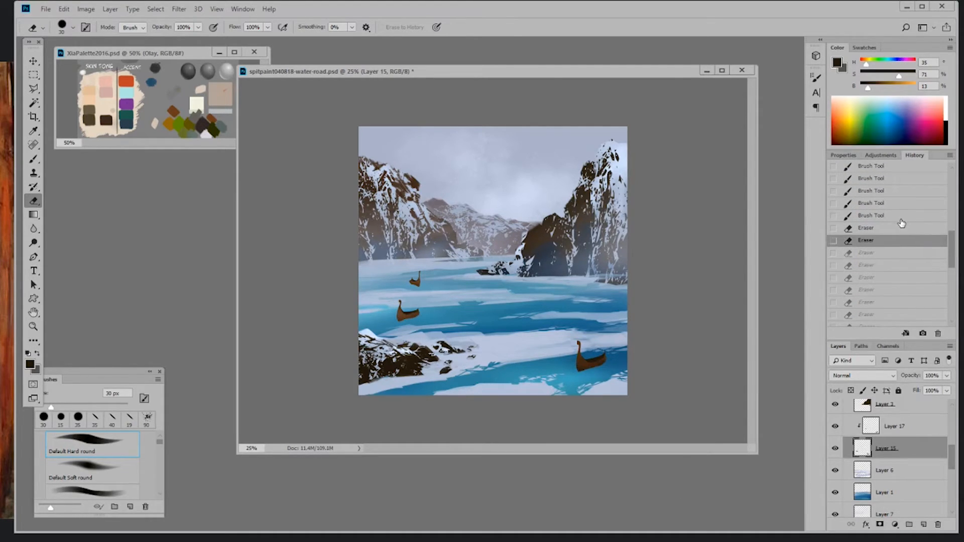
click(898, 217)
- Cut the underside of the lower-right boat along a clean edge on Layer 15 using a Polygonal Lasso selection
key(l)
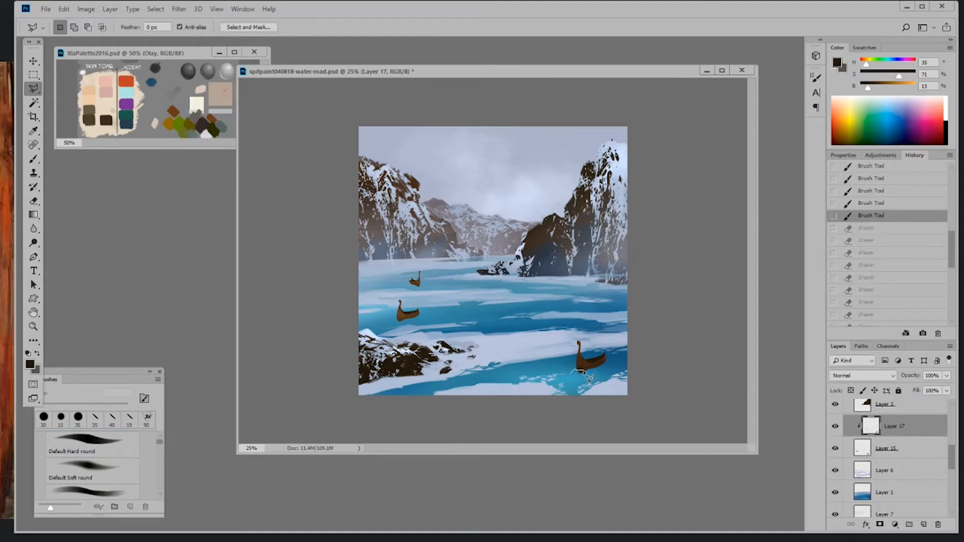
click(610, 361)
click(612, 370)
click(575, 384)
click(571, 373)
key(Delete)
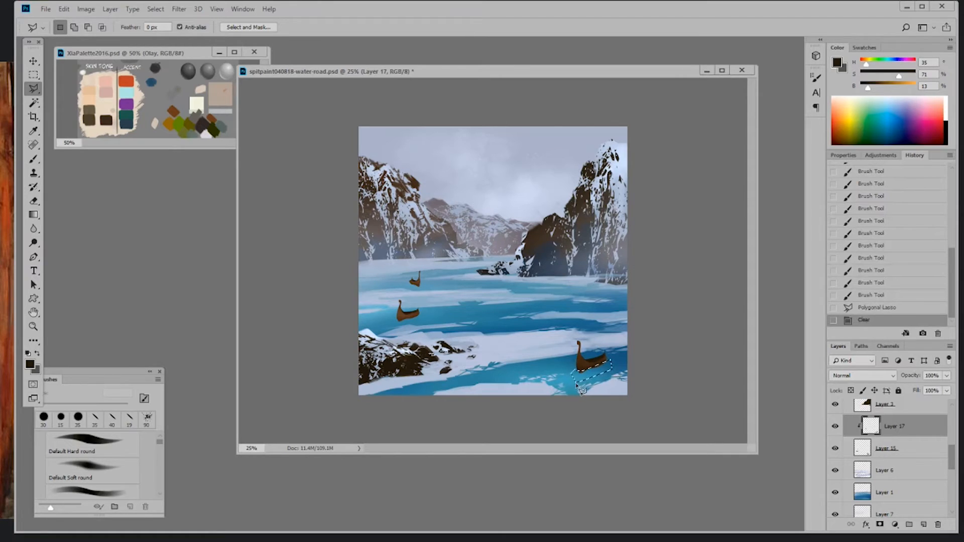
click(904, 449)
key(ctrl+z)
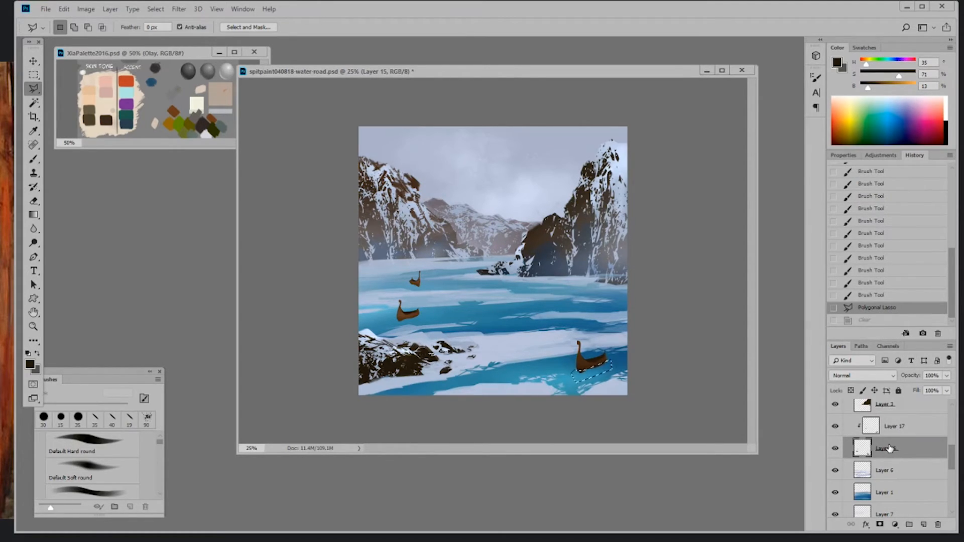
key(ctrl+z)
- Select the strip beneath the boat above the rocks with the Polygonal Lasso, clear it from Layer 15 and deselect
click(393, 318)
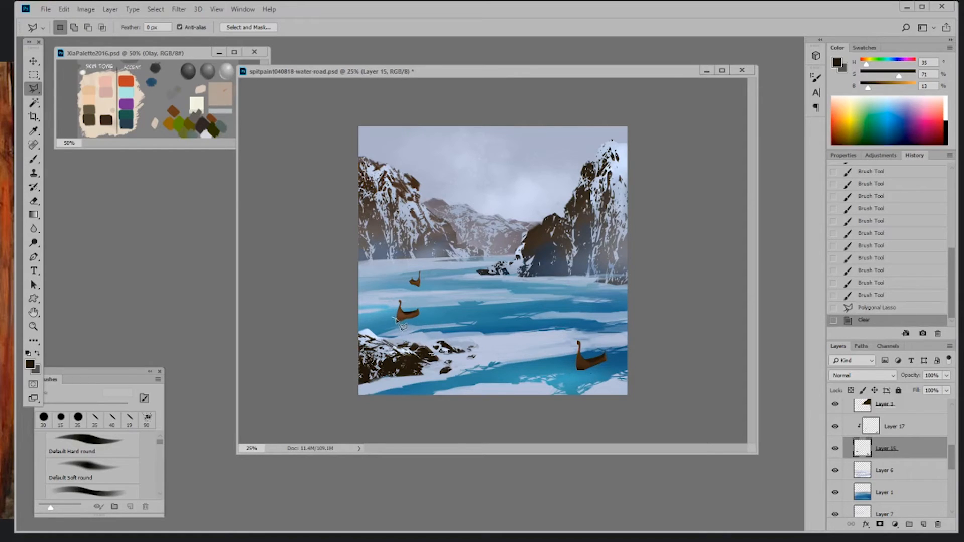
click(425, 315)
click(408, 323)
click(392, 318)
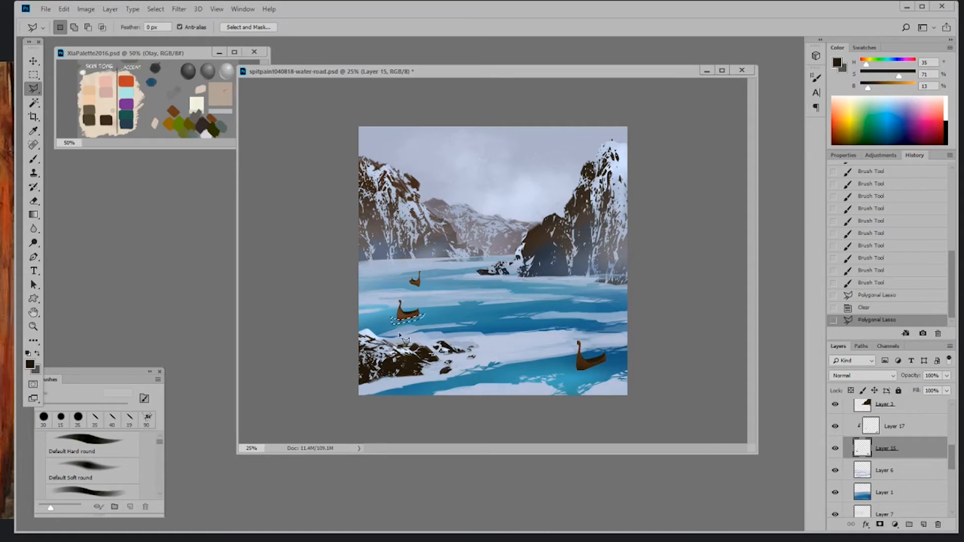
key(Delete)
key(ctrl+d)
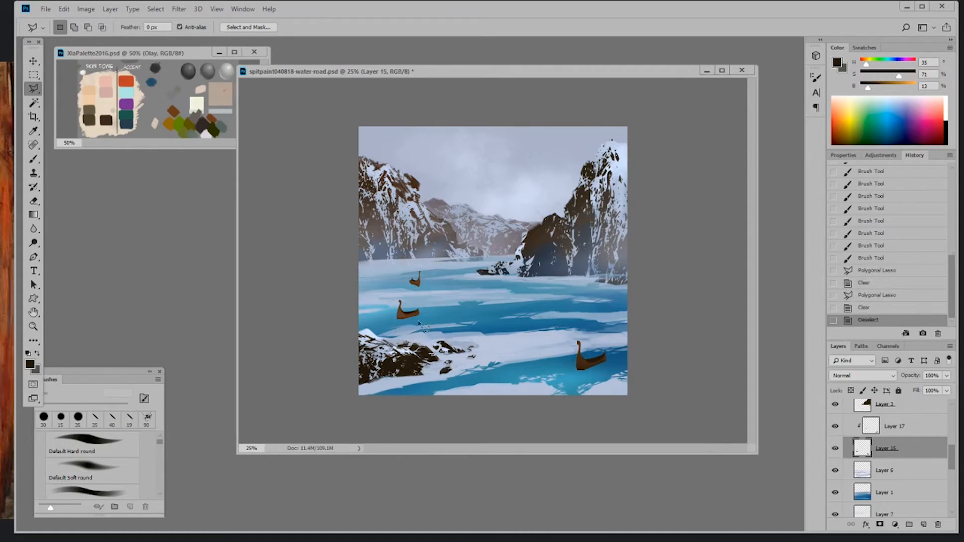
- Clear the underside of the farthest boat on Layer 15 with a lasso selection and deselect
click(405, 281)
click(407, 282)
key(Delete)
key(ctrl+d)
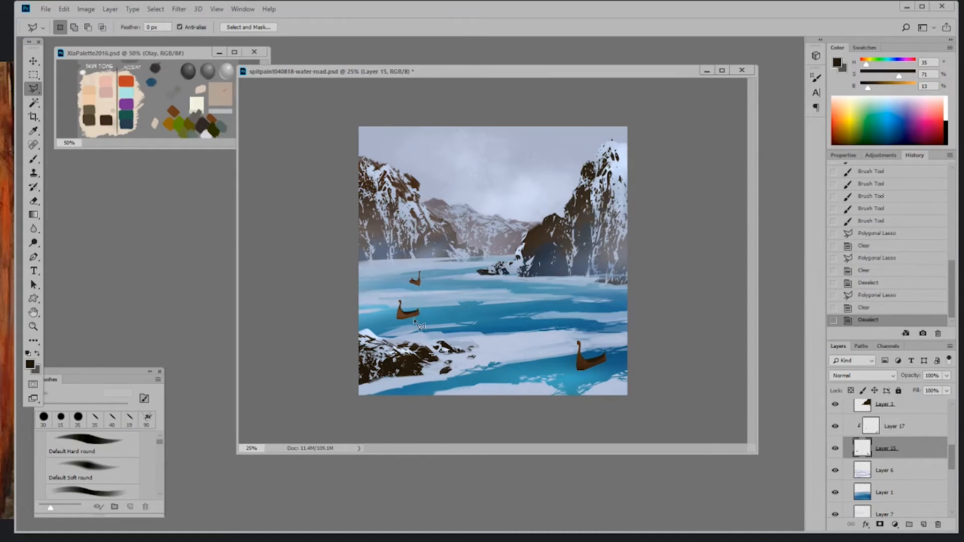
- Add a layer beneath Layer 15 and paint light foam under the lower-right boat in the sampled pale snow blue
click(923, 525)
drag(907, 456, 906, 491)
key(b)
alt+click(618, 382)
drag(617, 381, 582, 373)
drag(585, 375, 597, 376)
key(bracketleft)
drag(592, 377, 620, 374)
- Add finer foam at the boats' waterlines with the Runing sewage(Multiply) brush reduced to 80 px
right_click(598, 375)
click(621, 508)
key(Return)
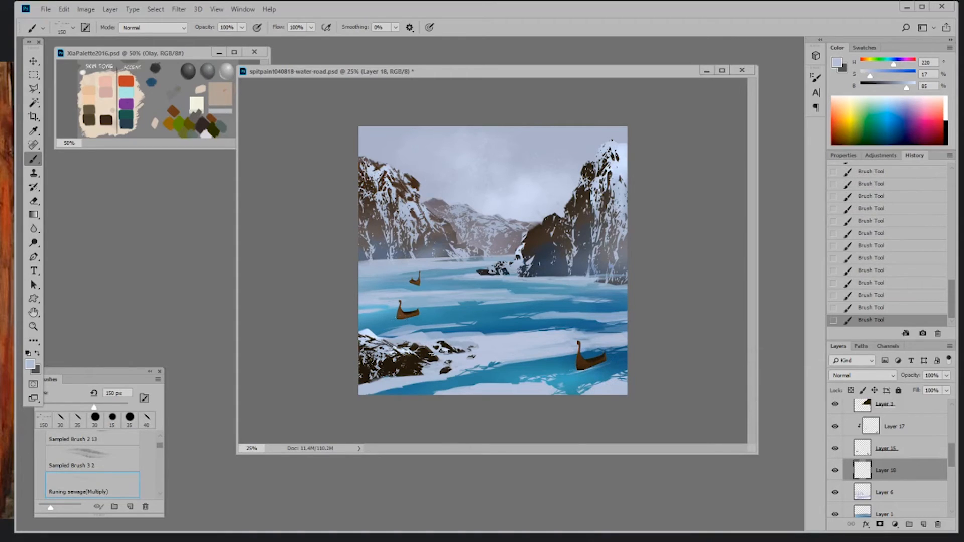
key(bracketleft)
key(bracketleft)
key(bracketleft)
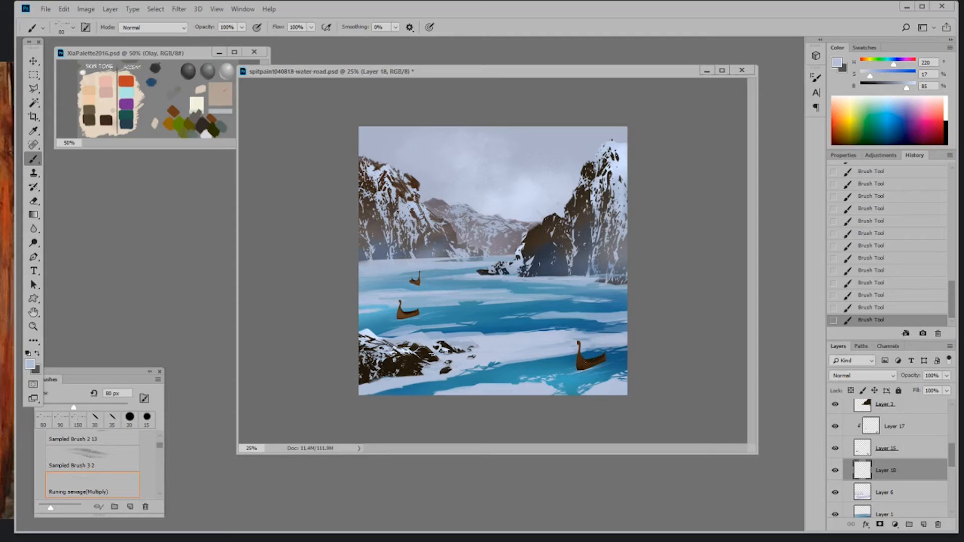
- Add a layer beneath Layer 6 and prepare the Default Soft round brush in sampled water blue darkened to 31% brightness
ctrl+click(923, 525)
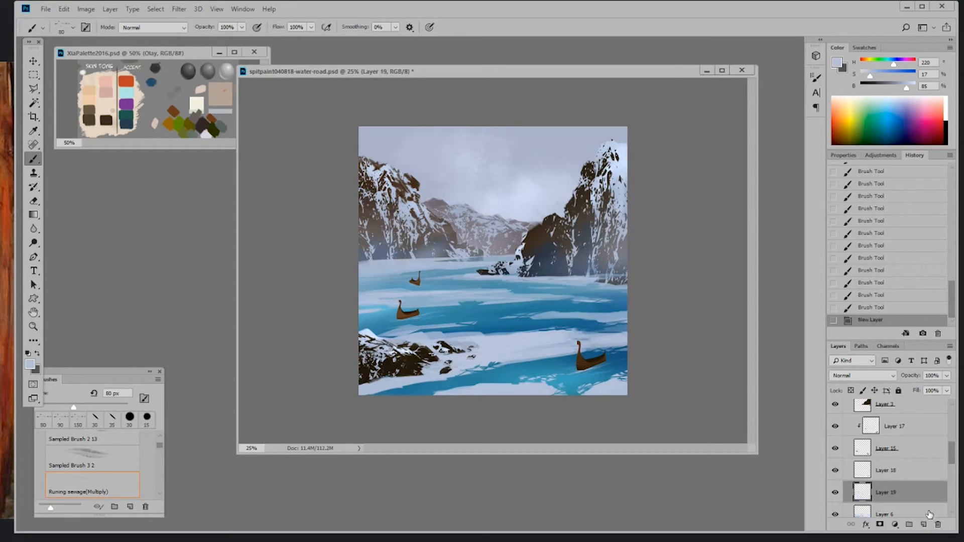
key(ctrl+bracketleft)
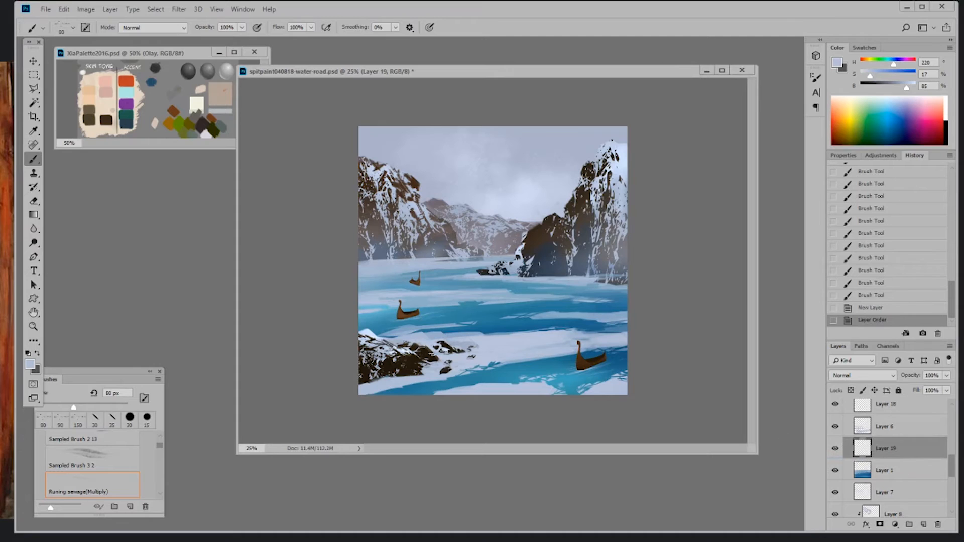
alt+click(615, 355)
drag(886, 91, 877, 90)
right_click(576, 358)
click(637, 453)
- Undo the full-strength test stroke and paint a soft dark shadow beneath the lower-right boat at 50% brush opacity
click(597, 382)
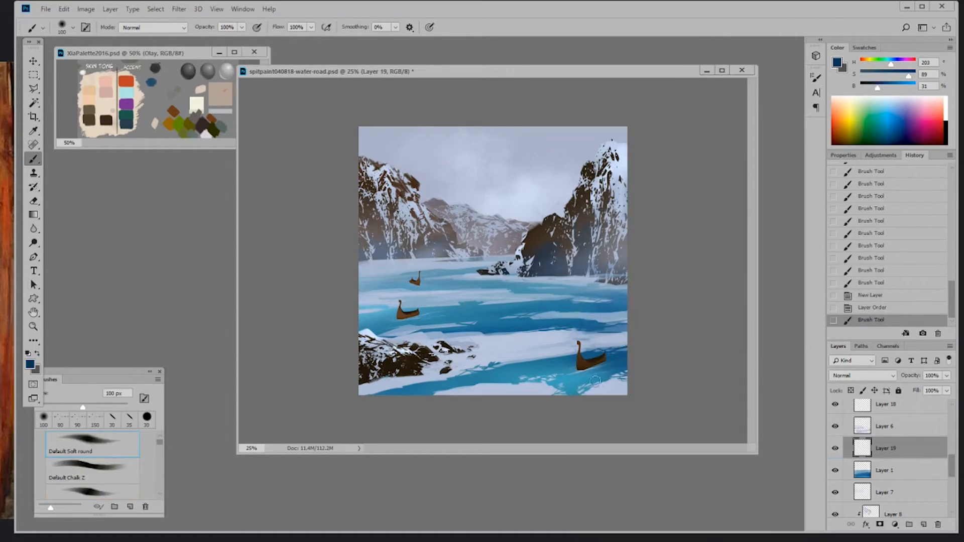
key(bracketleft)
key(ctrl+z)
drag(242, 27, 218, 45)
mouse_move(595, 359)
mouse_down()
mouse_move(587, 373)
mouse_move(595, 364)
mouse_up()
drag(593, 369, 600, 362)
drag(595, 366, 599, 368)
- Shade the water beneath the boat above the rocks with the same dark blue, reducing the soft brush to 70 px
drag(400, 321, 409, 322)
drag(402, 322, 417, 318)
key(bracketleft)
key(bracketleft)
key(bracketleft)
drag(409, 320, 400, 322)
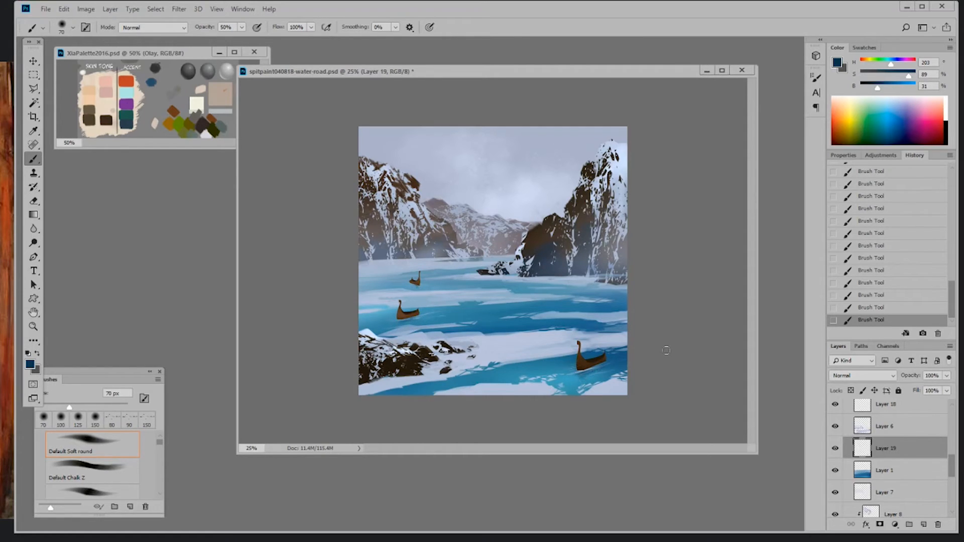
- Add a layer above Layer 17, outline an oar beside the lower-right boat with the Polygonal Lasso and fill it with sampled hull brown
scroll(931, 465, up, 4)
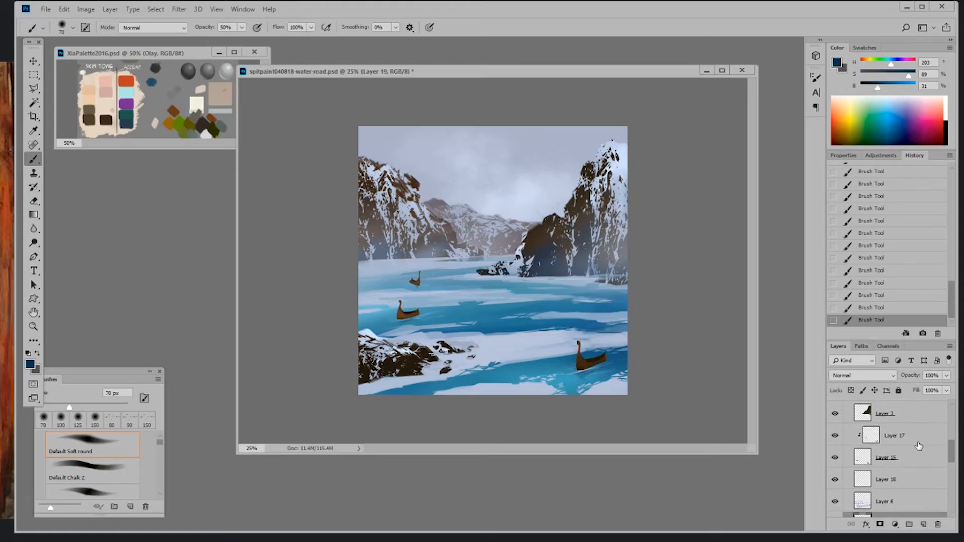
click(913, 446)
click(924, 524)
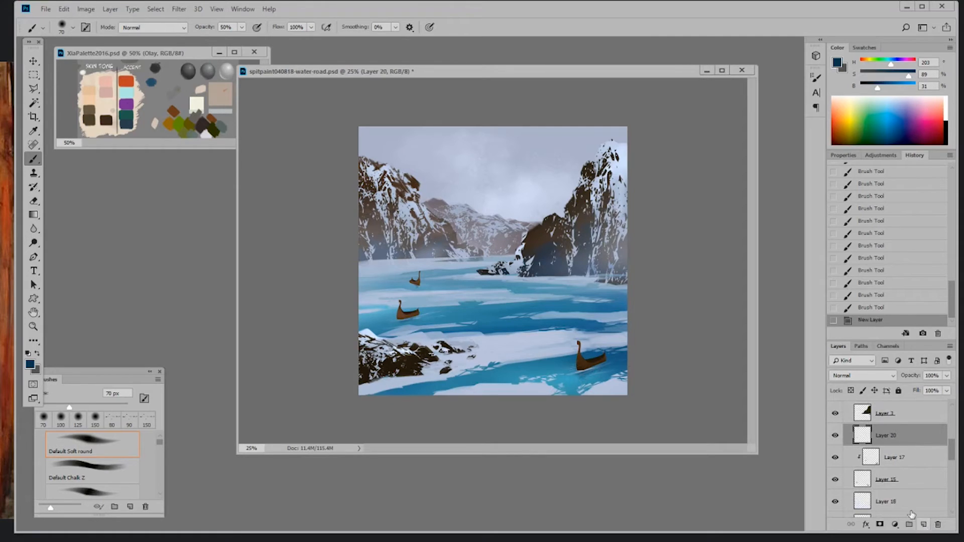
key(l)
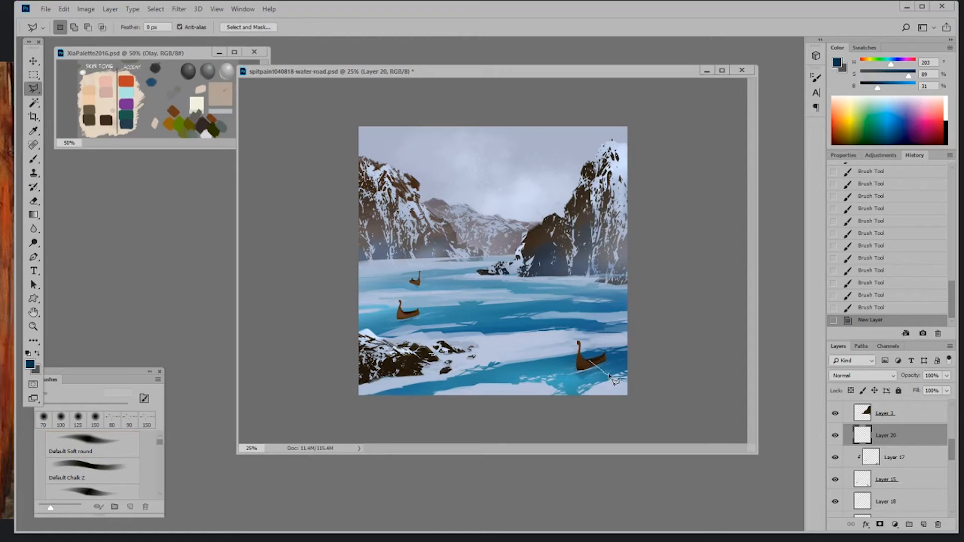
click(594, 368)
key(b)
alt+click(604, 357)
key(alt+BackSpace)
key(ctrl+d)
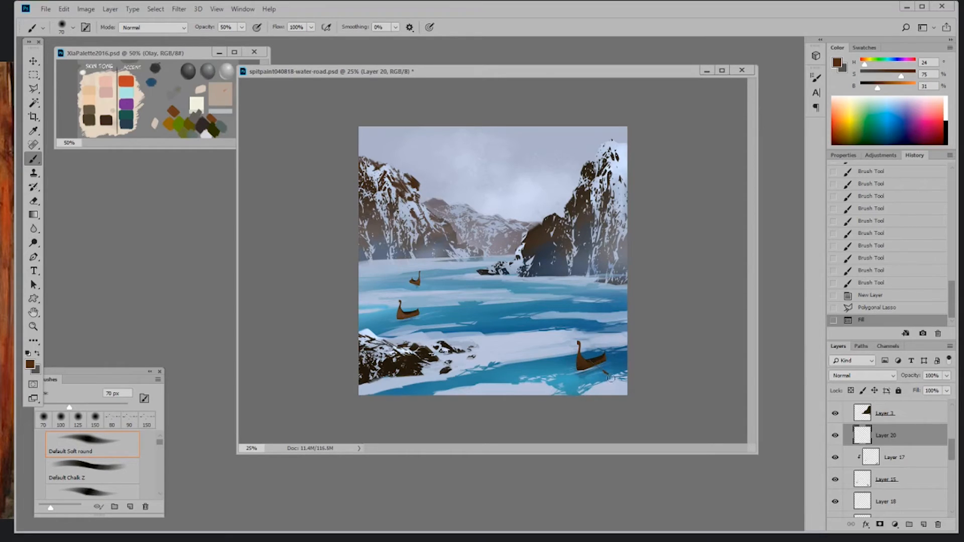
- Select the oar with a rectangular marquee, duplicate it and transform the copy beside the lower-right boat's stern
key(m)
mouse_move(584, 357)
mouse_down()
mouse_move(611, 382)
mouse_move(630, 380)
mouse_up()
key(ctrl+t)
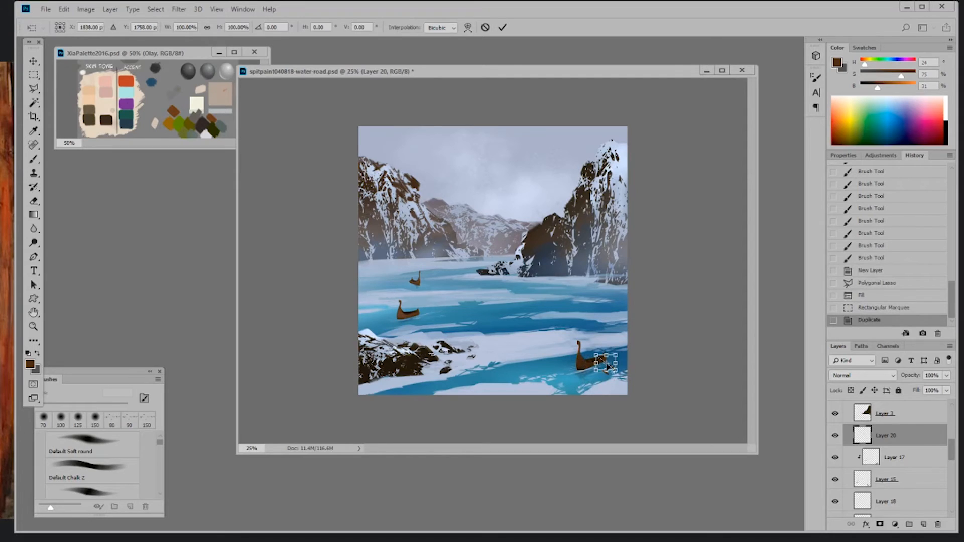
mouse_move(633, 379)
mouse_down()
mouse_move(635, 371)
mouse_move(621, 374)
mouse_up()
key(Return)
- Flip another copy of the oar horizontally and move it to the bow side of the lower-right boat
key(ctrl+t)
right_click(612, 368)
click(651, 497)
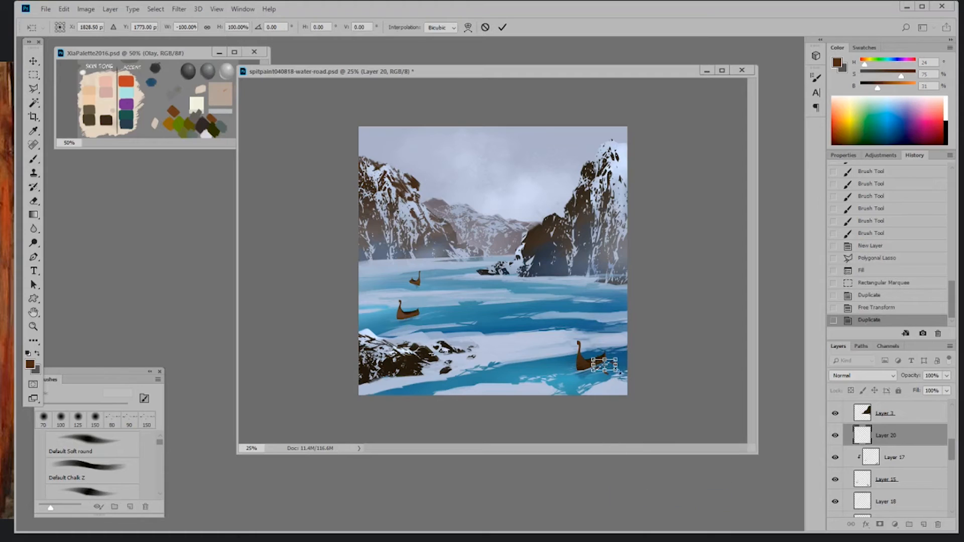
key(Return)
key(m)
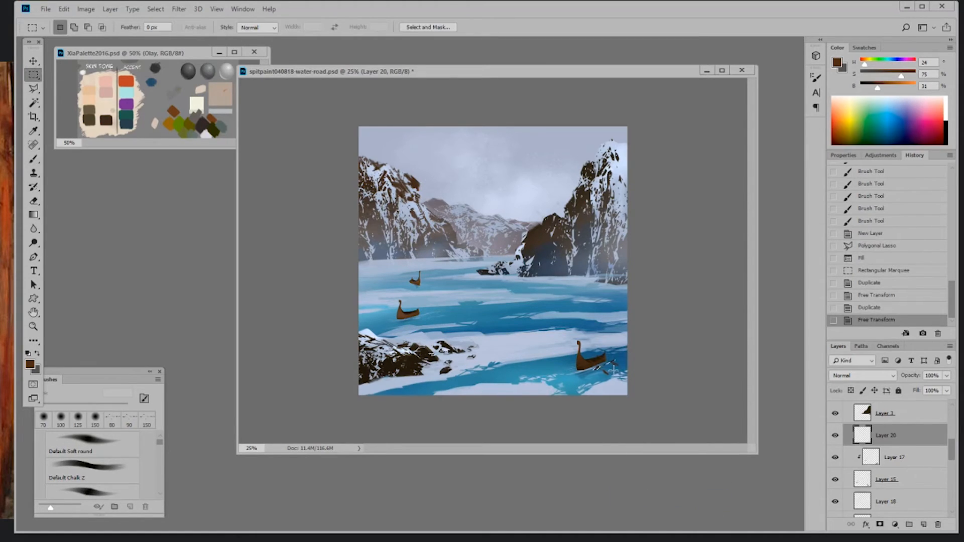
key(v)
drag(613, 374, 576, 368)
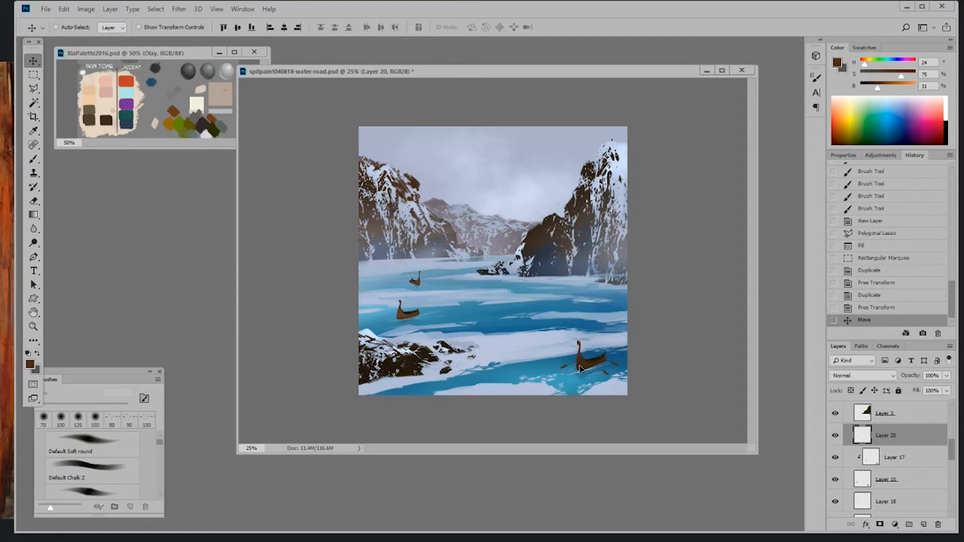
- Step back the last oar move, rotate another oar copy 16.9° and nudge it down against the lower-right boat
mouse_move(575, 367)
mouse_down()
mouse_move(585, 359)
mouse_move(564, 366)
mouse_move(607, 351)
mouse_move(591, 365)
mouse_up()
click(872, 310)
key(ctrl+t)
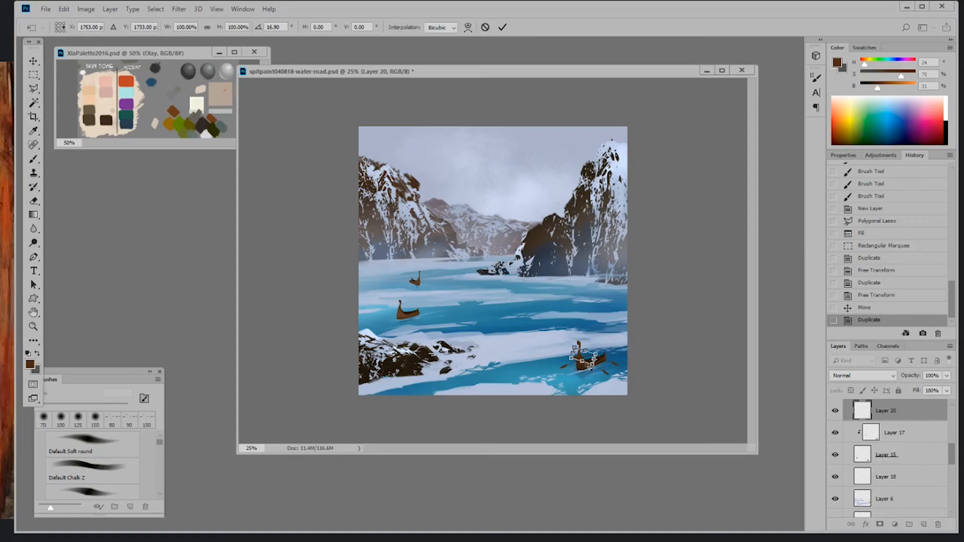
key(Down)
key(Down)
key(Down)
key(Down)
key(Return)
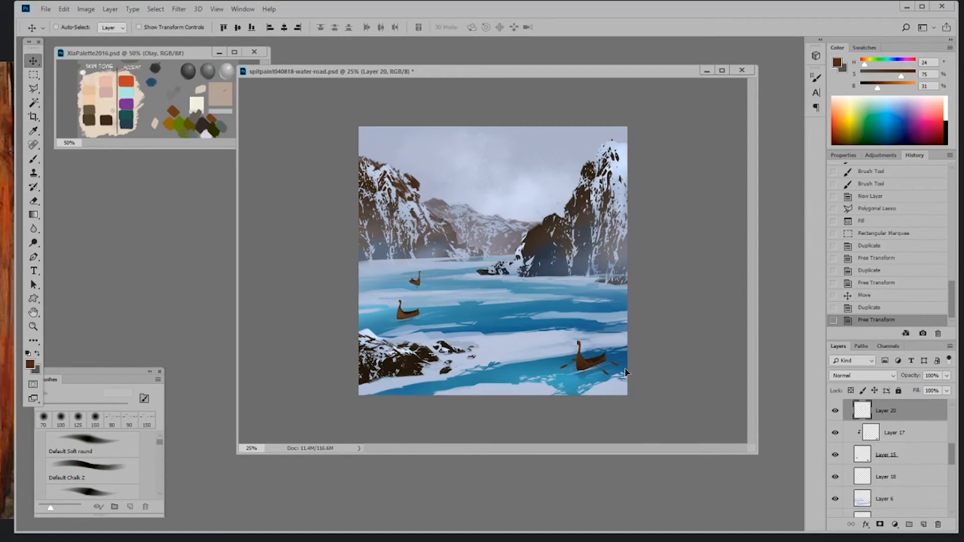
- Copy the lower-right boat's oars onto the boat above the rocks, scaled to about 63%, and align them with its hull
key(m)
drag(628, 336, 553, 384)
drag(607, 374, 413, 313)
key(ctrl+t)
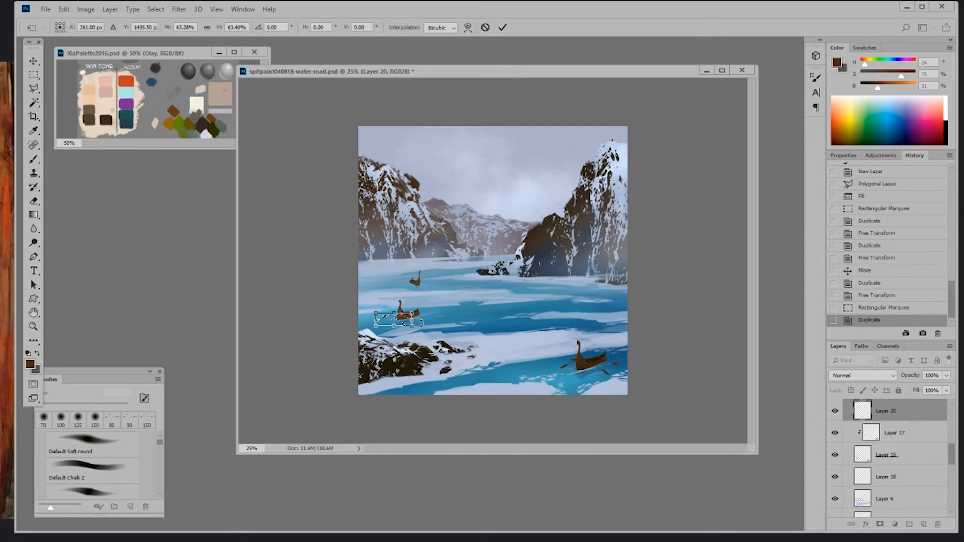
key(Return)
key(v)
mouse_move(423, 319)
mouse_down()
mouse_move(412, 325)
mouse_move(419, 323)
mouse_up()
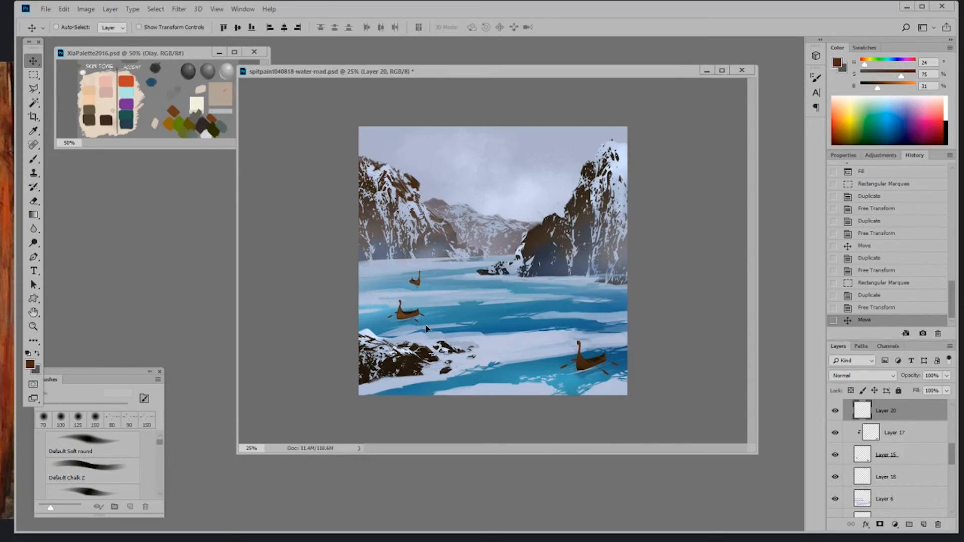
- Lasso the near oar at the stern of the boat above the rocks and shift it slightly into place
key(l)
click(408, 312)
click(422, 320)
click(420, 327)
double_click(413, 328)
drag(417, 320, 419, 322)
- Lasso the far-side stern oar of the boat above the rocks, move it outward and rotate it to fit the hull
click(423, 321)
click(432, 320)
click(425, 307)
click(416, 301)
drag(422, 314, 426, 315)
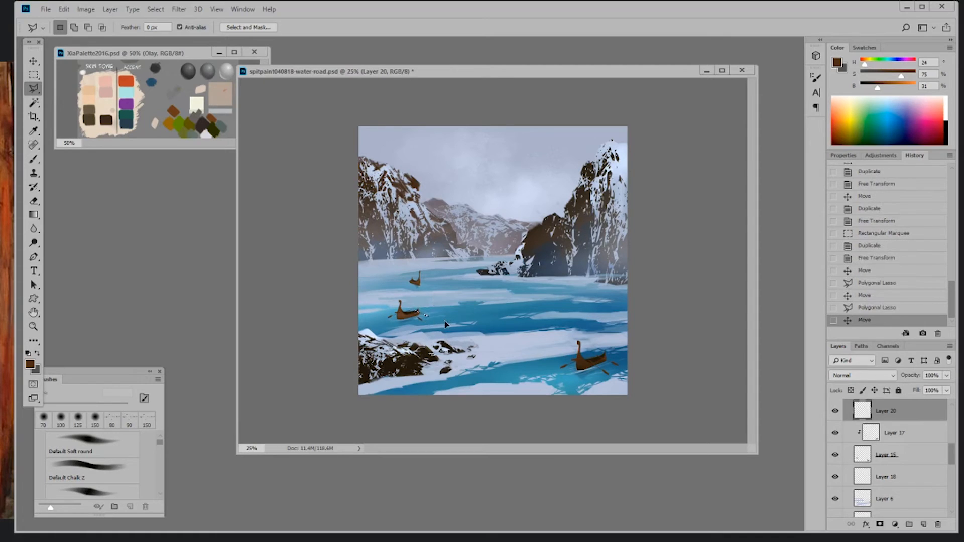
key(ctrl+t)
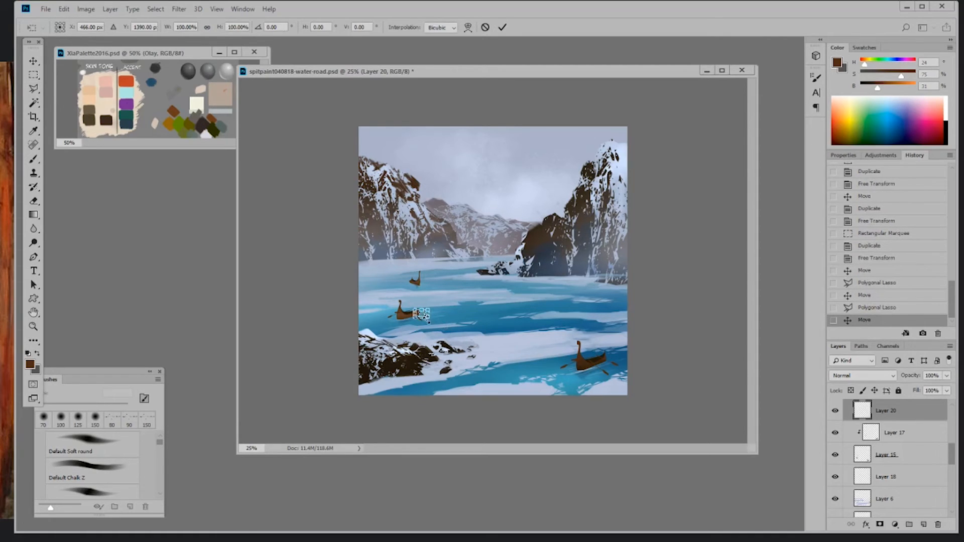
key(ctrl+plus)
key(ctrl+plus)
key(ctrl+plus)
mouse_move(359, 416)
mouse_down()
mouse_move(342, 406)
mouse_move(372, 384)
mouse_move(357, 397)
mouse_up()
key(Return)
- Lasso the bow oar area of the boat above the rocks and duplicate it up beside the farthest boat
key(l)
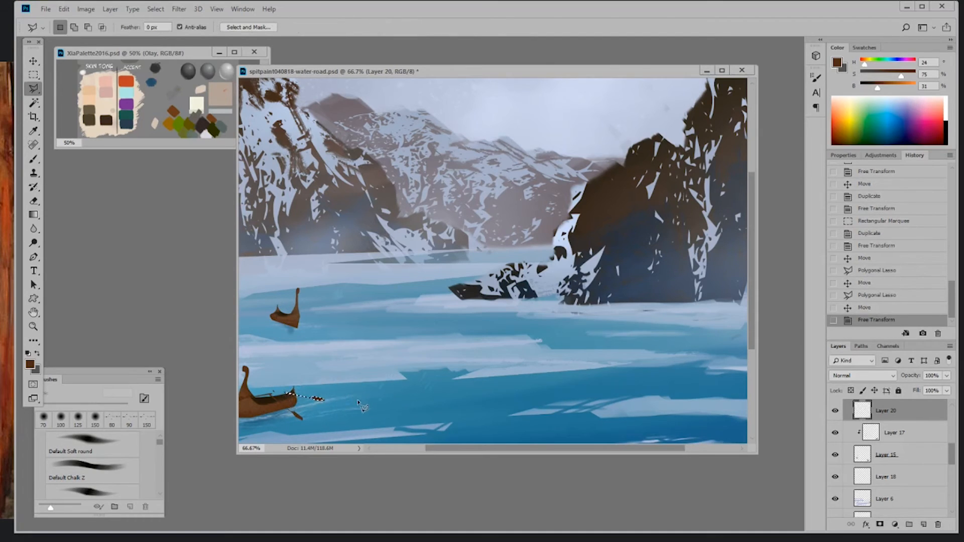
drag(375, 400, 454, 348)
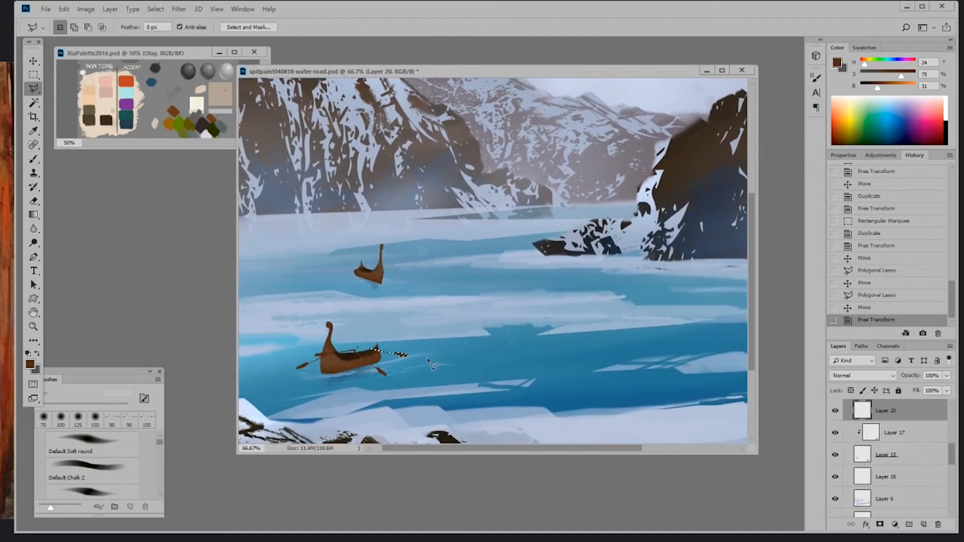
click(284, 370)
click(300, 340)
click(359, 340)
click(321, 371)
click(286, 371)
mouse_move(342, 355)
mouse_down()
mouse_move(365, 278)
mouse_move(344, 281)
mouse_up()
- Lasso the outer oar of the copied pair and move it closer to the farthest boat
click(301, 298)
click(296, 284)
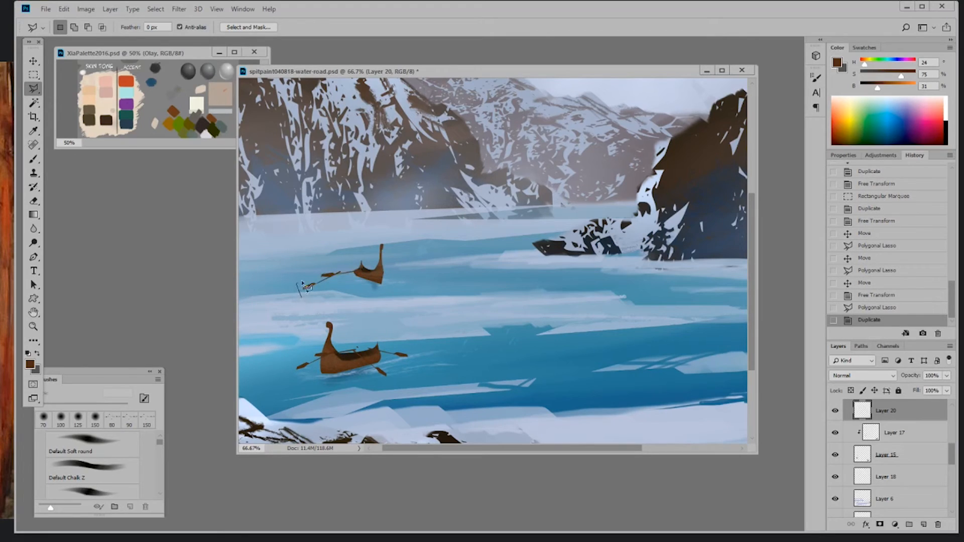
click(341, 271)
click(302, 295)
drag(302, 295, 344, 288)
- Lasso both copied oars beside the farthest boat and transform them to suit its hull
click(314, 268)
click(380, 251)
click(379, 276)
click(346, 289)
click(324, 290)
click(314, 268)
key(ctrl+t)
mouse_move(314, 289)
mouse_down()
mouse_move(350, 275)
mouse_move(398, 295)
mouse_up()
key(Return)
- Flip a duplicate of the small oar pair horizontally and shift it toward the farthest boat's opposite side
key(ctrl+t)
right_click(411, 292)
click(451, 423)
drag(426, 295, 390, 276)
key(Return)
- Flip and rotate the duplicated oar pair against the tall-prow side of the farthest boat, then deselect
click(377, 267)
key(ctrl+t)
right_click(393, 281)
click(420, 418)
drag(411, 271, 393, 277)
key(l)
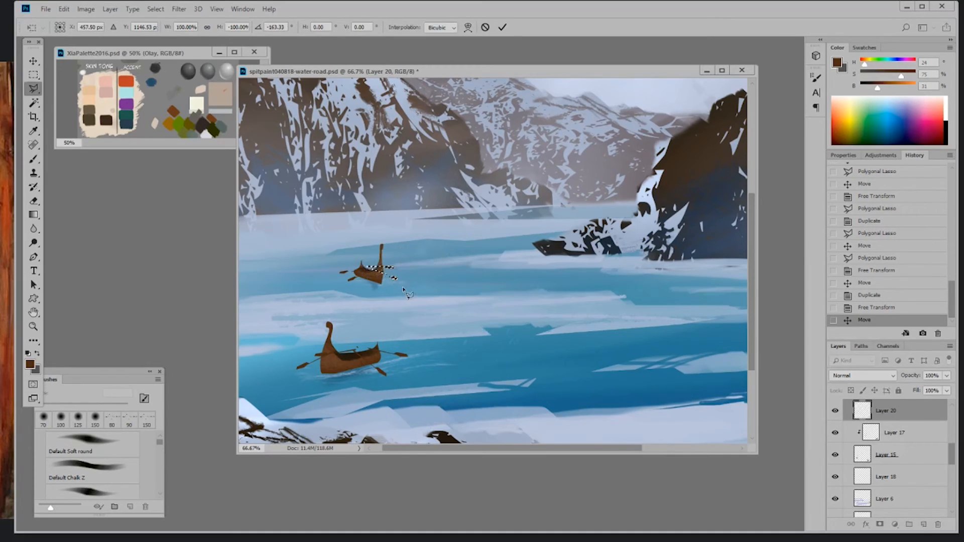
key(Return)
key(ctrl+d)
key(ctrl+minus)
key(ctrl+minus)
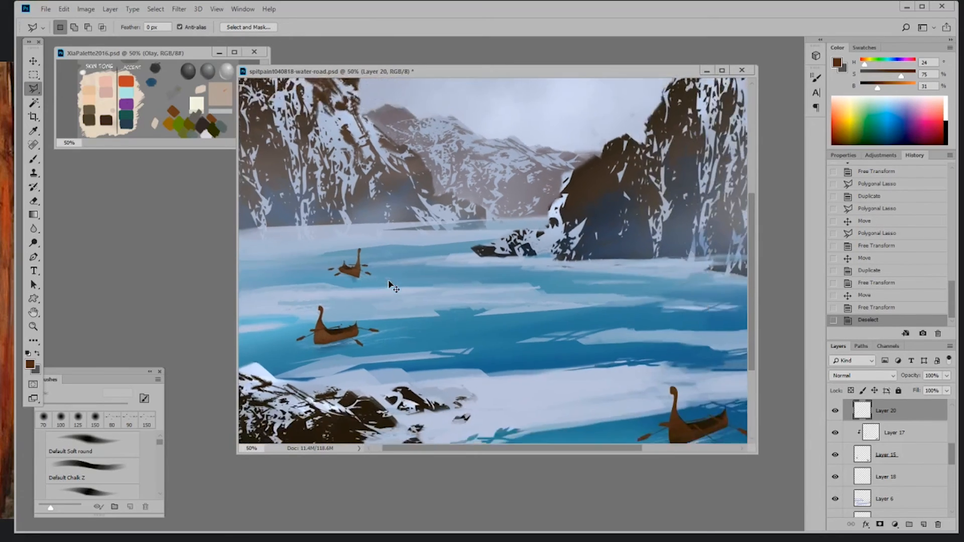
- Trim the oars of the two more distant boats on Layer 20 with a 30 px hard round eraser
key(e)
drag(397, 286, 395, 290)
drag(384, 333, 372, 340)
key(ctrl+z)
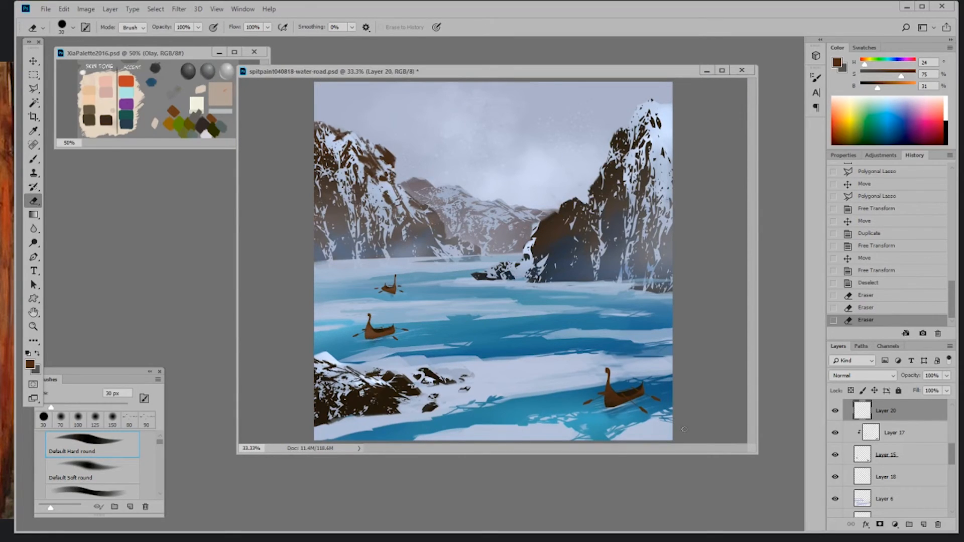
- Add a new layer above Layer 17 and prepare the 19 px Hard Palette Left brush with a reddish brown from the palette image
click(906, 440)
click(923, 524)
key(b)
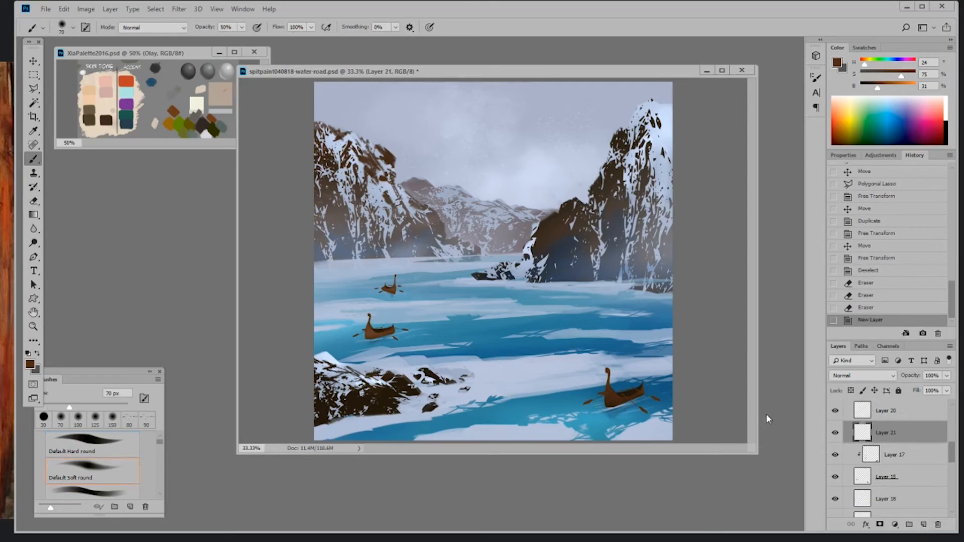
click(190, 132)
right_click(225, 97)
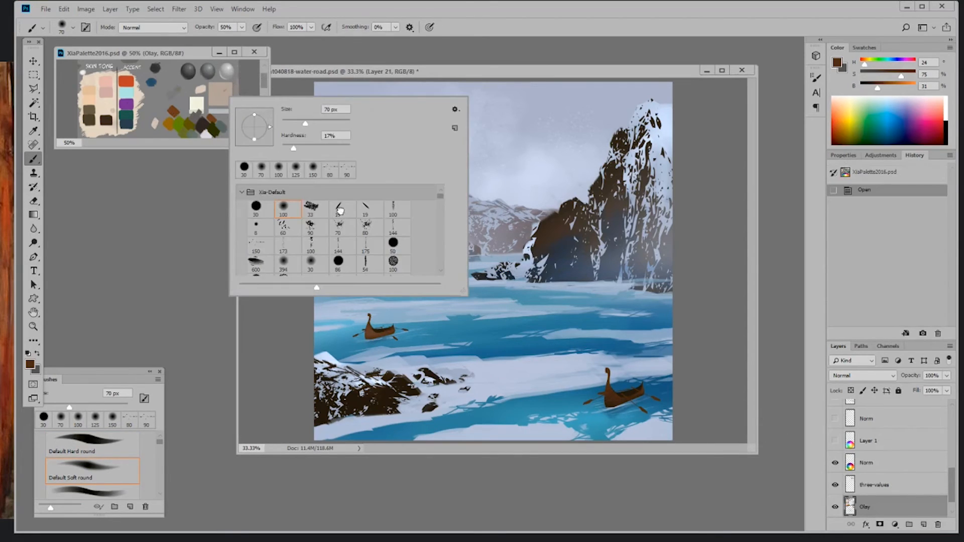
click(361, 210)
click(250, 90)
drag(263, 86, 262, 97)
alt+click(105, 126)
click(705, 383)
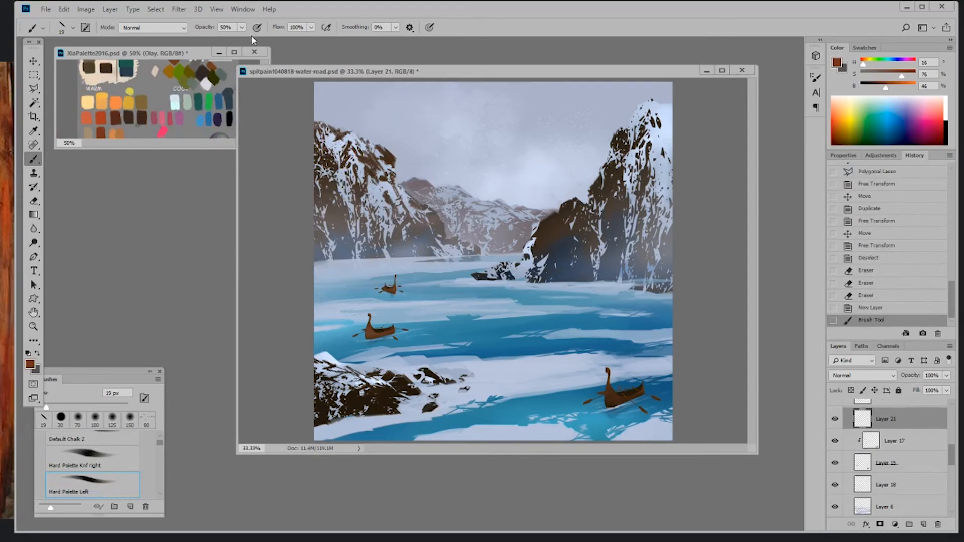
- Paint a small figure inside the nearest boat at 100% opacity, sampling brown tones from around the figure and hull
drag(621, 387, 621, 392)
drag(620, 391, 622, 391)
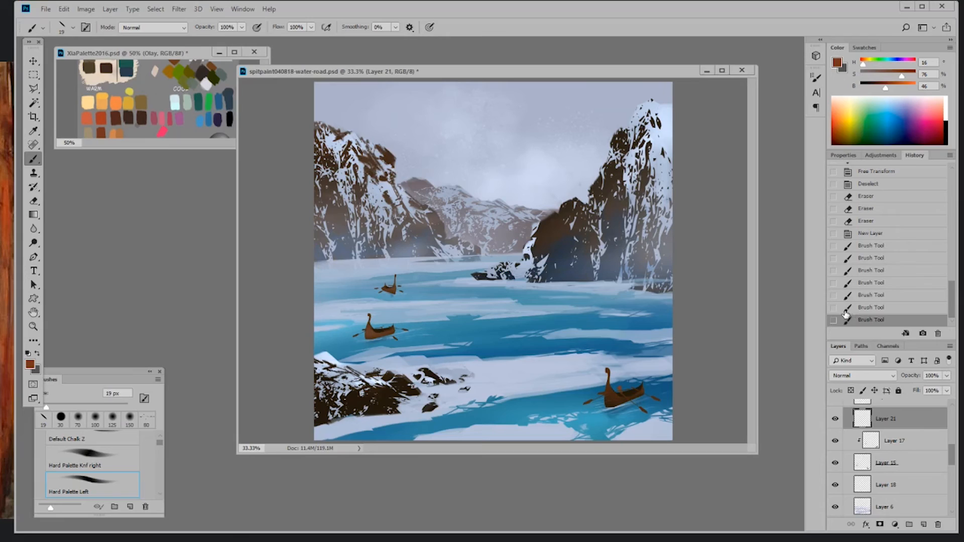
alt+click(631, 389)
drag(627, 391, 622, 392)
drag(622, 392, 627, 386)
alt+click(622, 382)
alt+click(624, 391)
alt+click(623, 392)
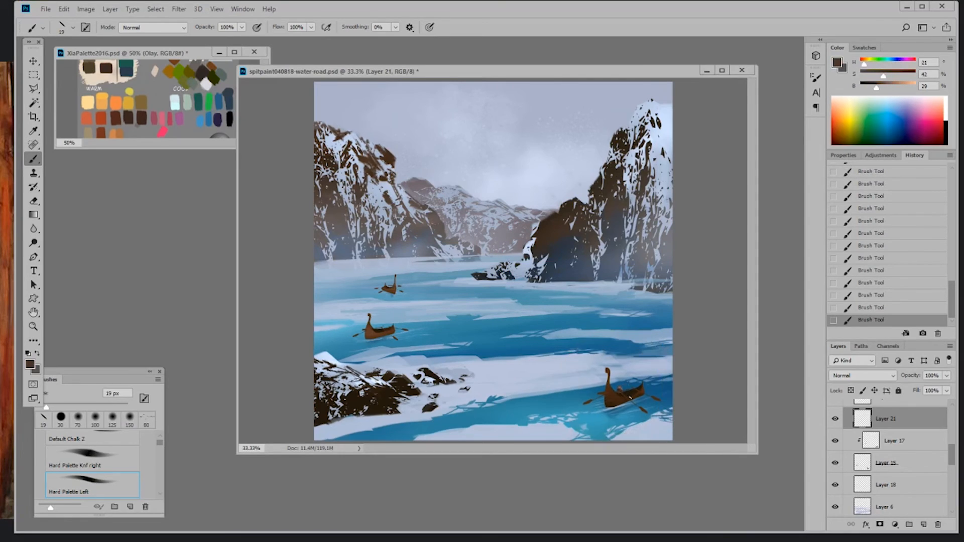
alt+click(626, 378)
alt+click(621, 388)
- Try an orange-red palette accent beside the figure in the nearest boat and erase it with the 30 px hard round eraser
alt+click(106, 117)
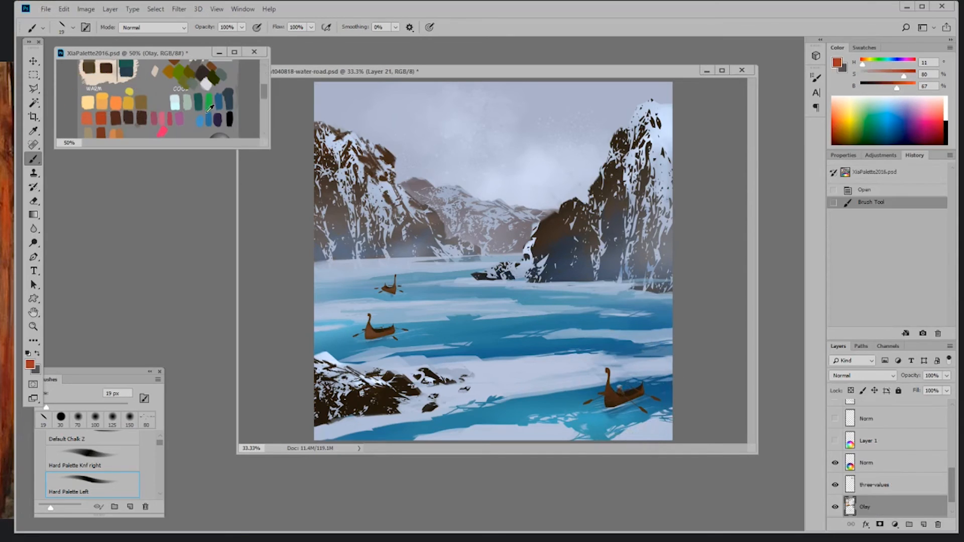
click(629, 389)
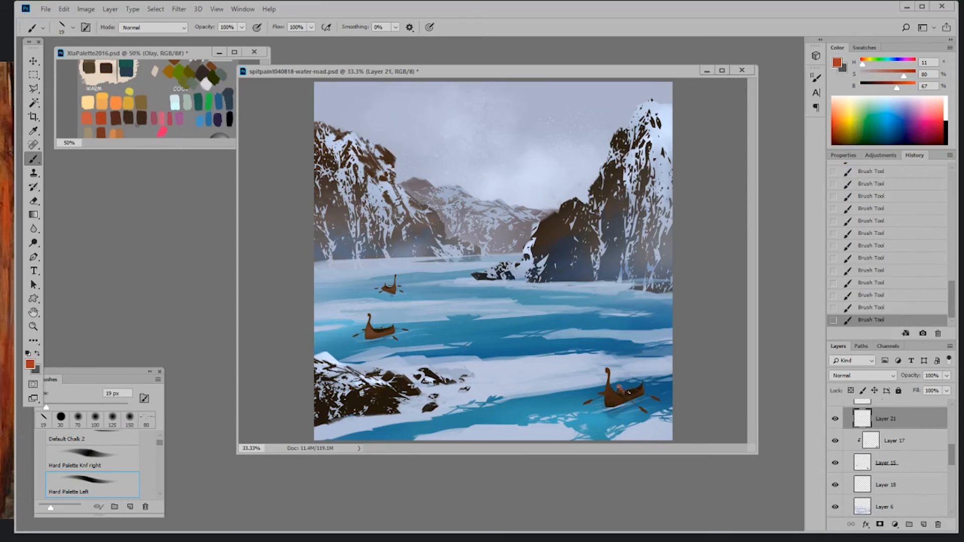
key(e)
click(629, 391)
click(629, 391)
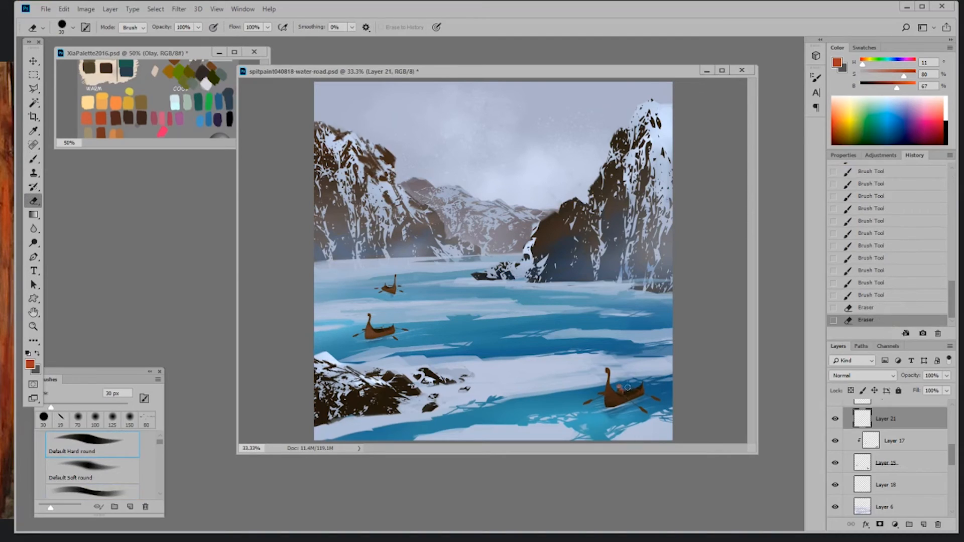
- Repaint the figure in the nearest boat with a sampled dark brown and trim its shape with the 30 px hard round eraser
key(b)
alt+click(620, 390)
click(620, 390)
click(620, 387)
click(620, 387)
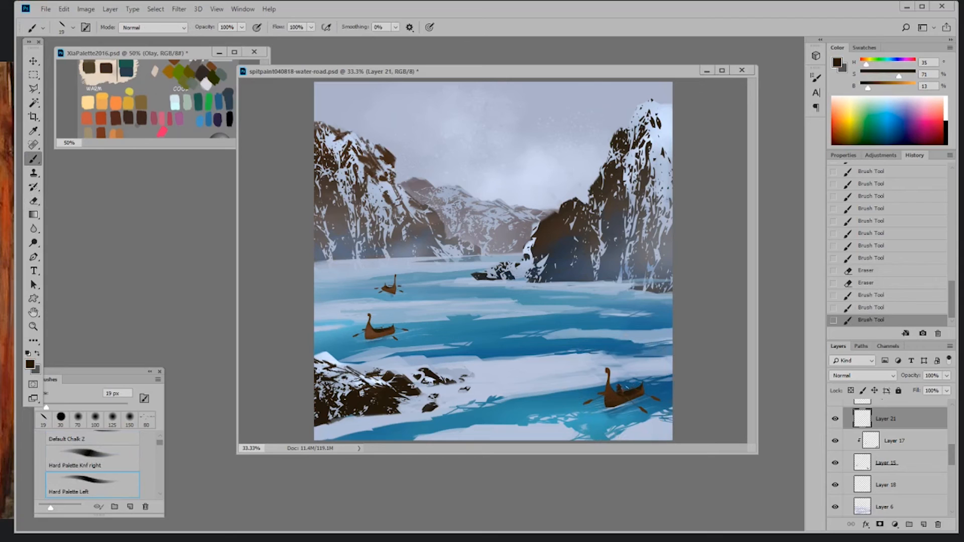
key(e)
click(622, 385)
click(622, 386)
click(621, 386)
click(620, 386)
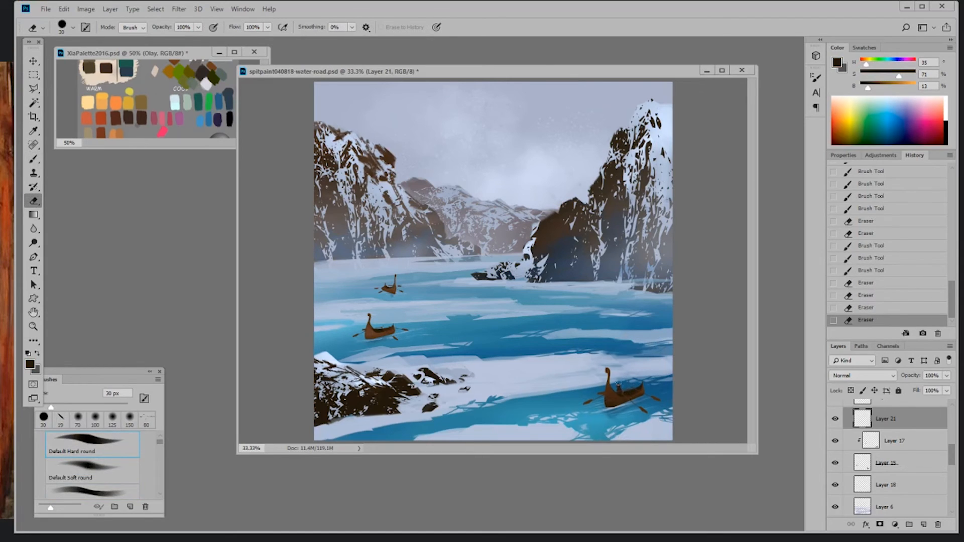
- Refine the silhouette of the figure in the nearest boat with the hard round eraser reduced to 6 px
key(ctrl+plus)
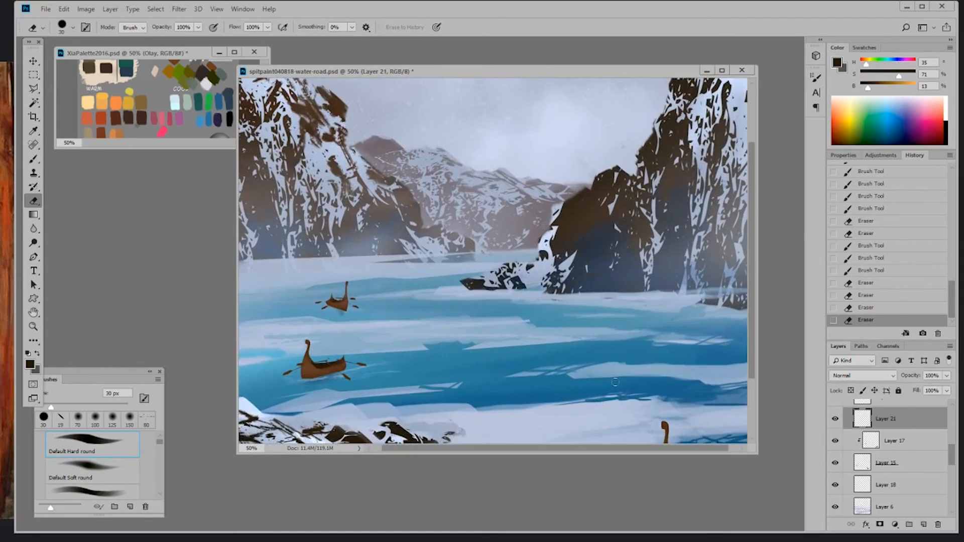
key(bracketleft)
key(bracketleft)
key(bracketleft)
key(bracketleft)
key(bracketleft)
key(bracketleft)
key(bracketleft)
key(bracketleft)
scroll(681, 368, down, 3)
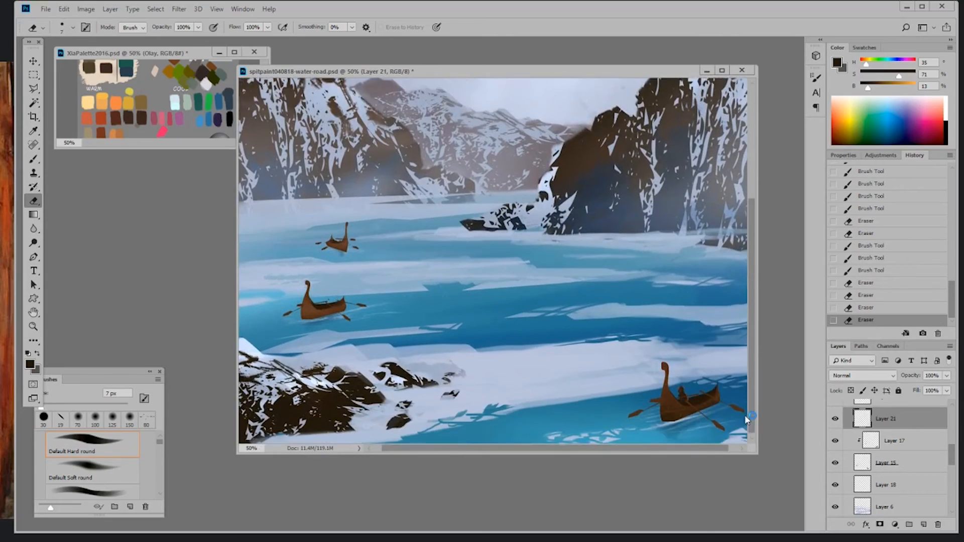
click(680, 362)
click(681, 363)
click(681, 362)
click(683, 362)
click(687, 370)
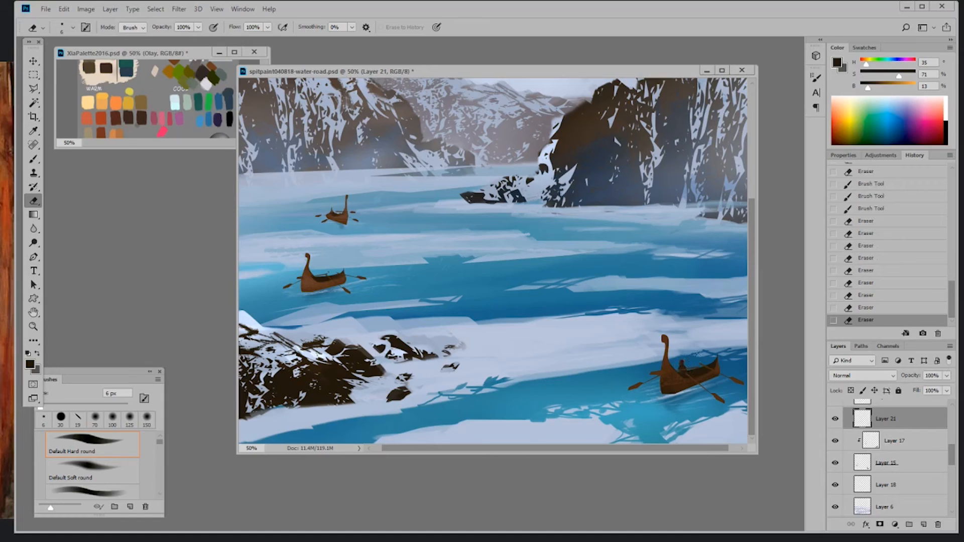
- Lasso the figure and place two duplicates along the nearest boat toward its stern
key(l)
mouse_move(676, 372)
mouse_down()
mouse_move(683, 357)
mouse_move(697, 393)
mouse_move(679, 377)
mouse_up()
click(674, 373)
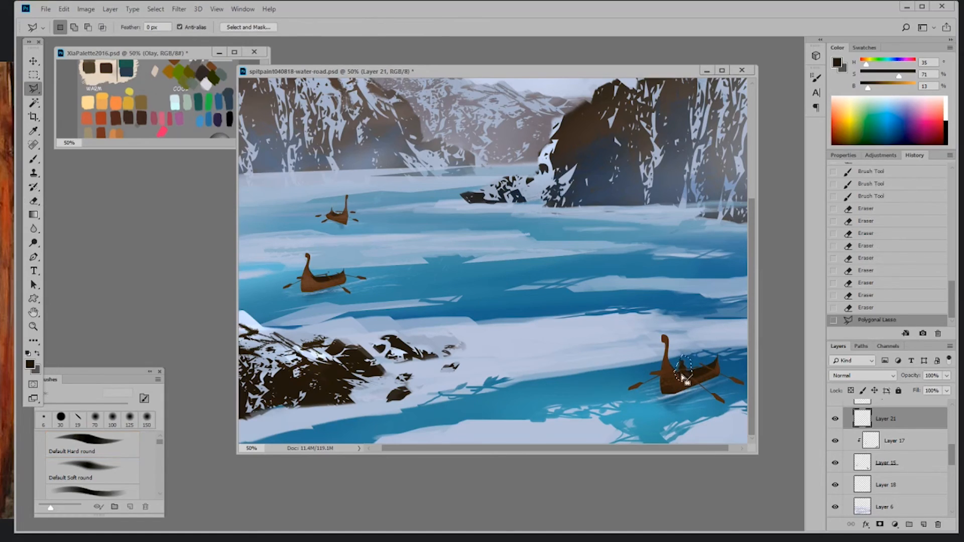
key(ctrl+minus)
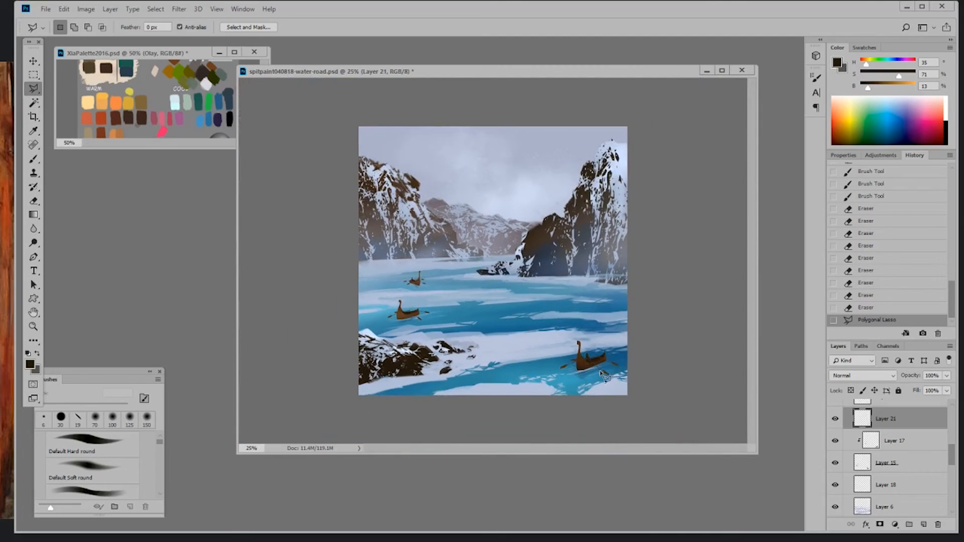
drag(608, 365, 597, 360)
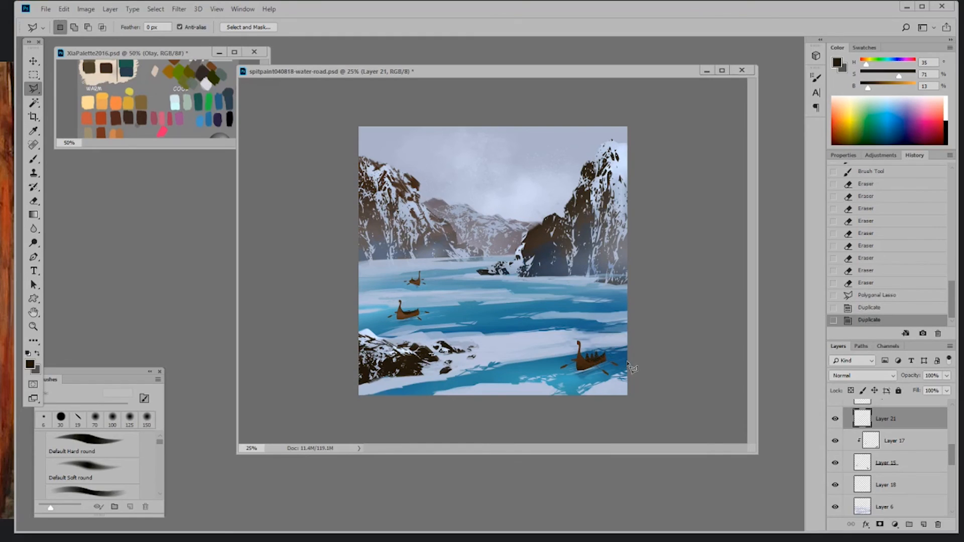
- Lasso the figures in the nearest boat and place a copy of them over the middle boat
click(585, 350)
click(602, 346)
click(605, 358)
click(585, 351)
drag(593, 360, 413, 314)
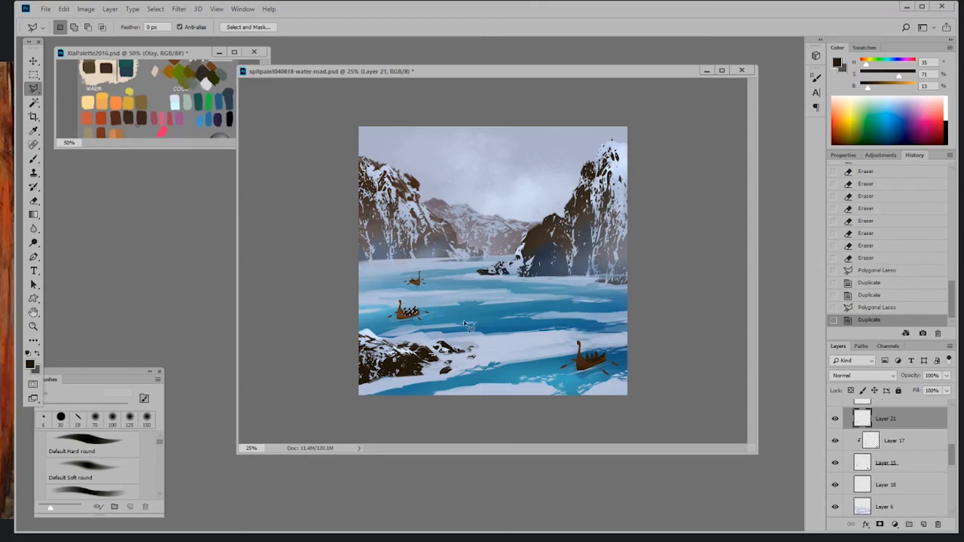
- Scale the copied figures to about 64%, nudge them into place inside the middle boat's hull, and deselect
key(ctrl+plus)
key(ctrl+plus)
key(ctrl+t)
drag(346, 375, 336, 354)
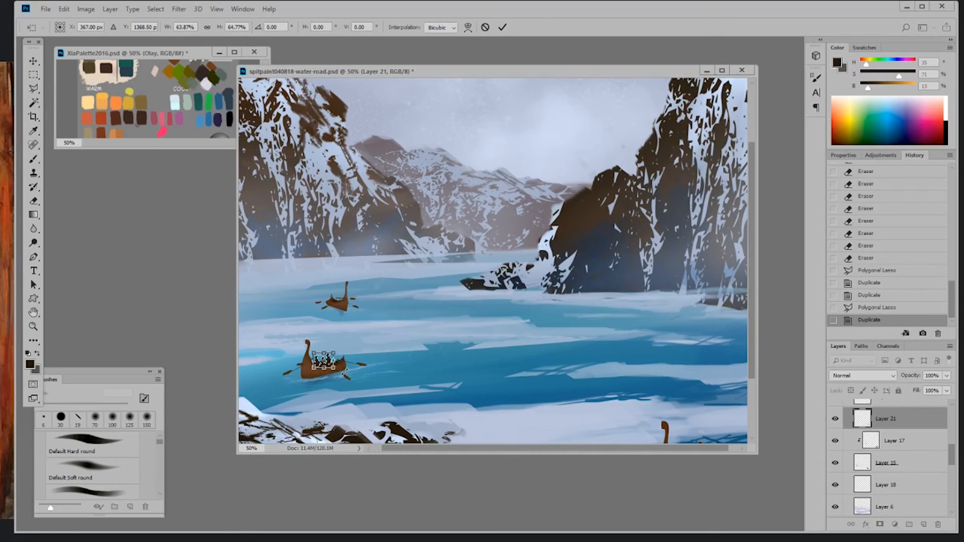
key(Right)
key(Right)
key(Right)
key(Right)
key(Right)
key(Right)
key(Right)
key(Right)
key(Right)
key(Right)
key(Right)
key(Right)
key(Right)
key(Return)
key(l)
key(ctrl+d)
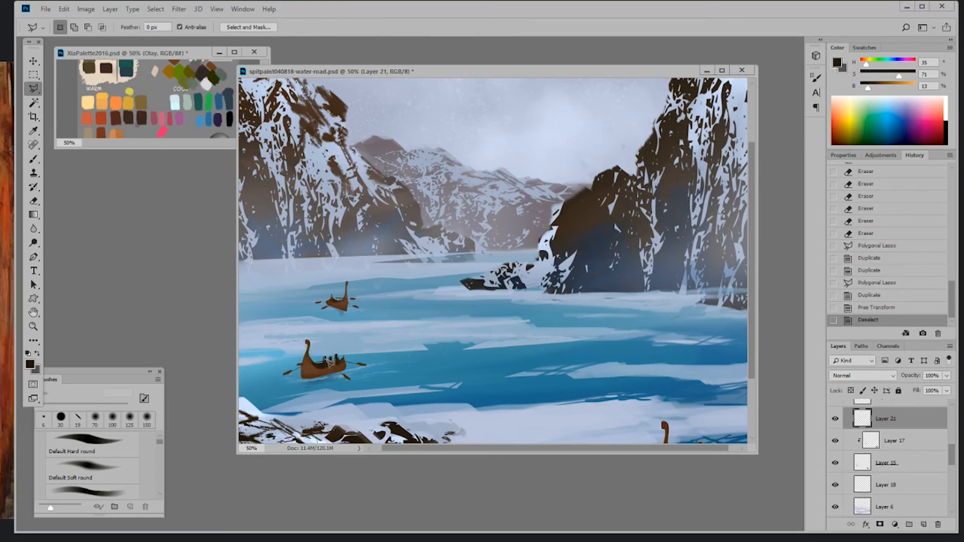
- Duplicate a lassoed figure toward the prow of the middle boat, deselect, and save the painting
click(324, 370)
drag(325, 363, 313, 360)
key(ctrl+d)
key(ctrl+minus)
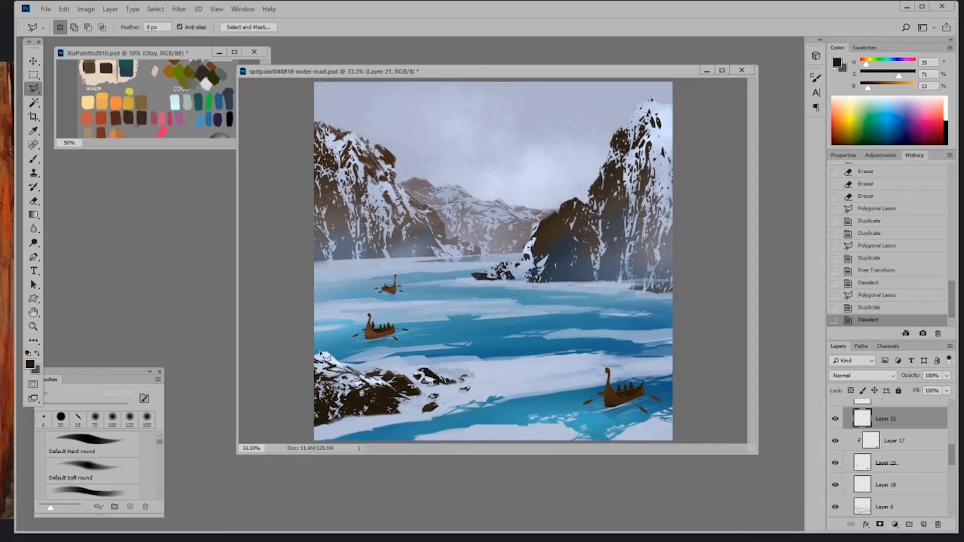
key(ctrl+s)
- Add a clipped layer above Layer 15 and brush a color adjusted from the sampled hull brown across the nearest boat's hull
scroll(946, 464, down, 2)
key(ctrl+minus)
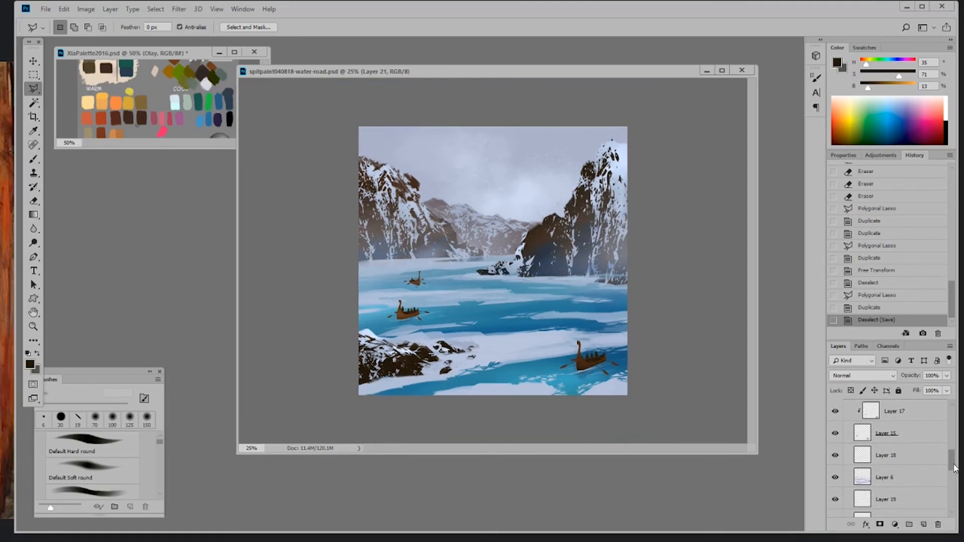
click(834, 434)
click(835, 433)
click(908, 433)
click(924, 525)
key(b)
alt+click(581, 356)
click(886, 87)
mouse_move(581, 365)
mouse_down()
mouse_move(602, 359)
mouse_move(590, 362)
mouse_up()
- Paint dark and lighter brown detail strokes on the nearest boat's hull, alternating the 19 px Hard Palette right and left knife brushes
alt+click(597, 356)
right_click(593, 354)
double_click(702, 464)
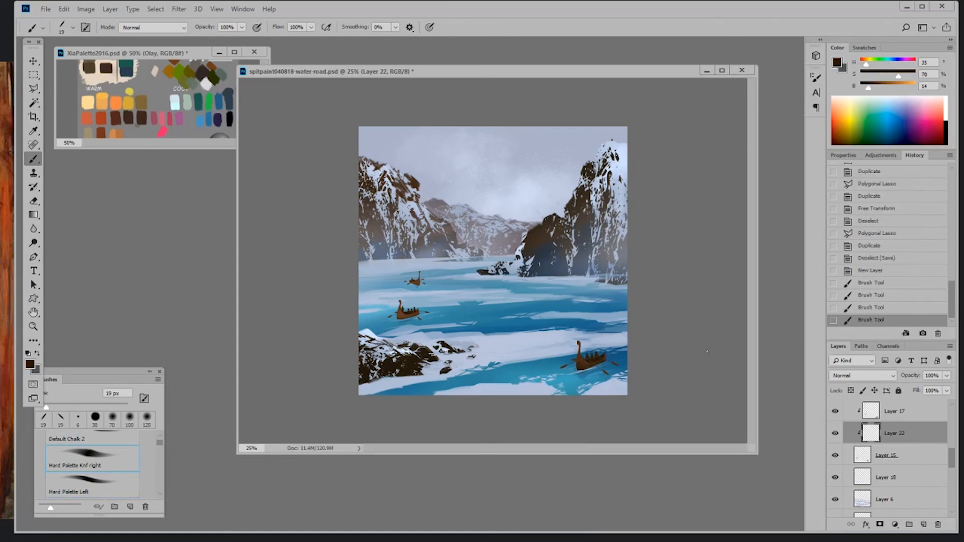
right_click(615, 360)
click(751, 471)
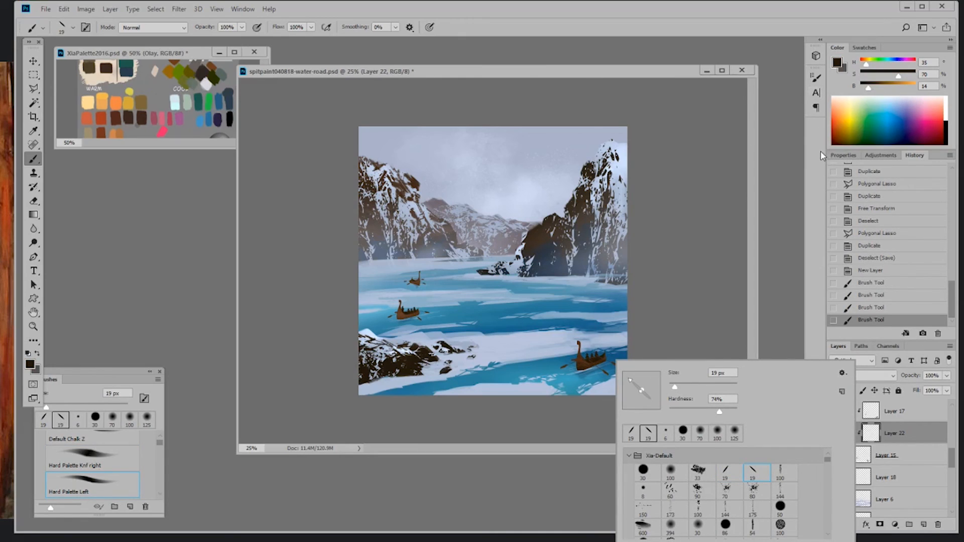
mouse_move(879, 87)
mouse_down()
mouse_move(877, 75)
mouse_move(890, 87)
mouse_up()
right_click(594, 362)
click(746, 487)
mouse_move(595, 361)
mouse_down()
mouse_move(606, 358)
mouse_move(587, 365)
mouse_up()
drag(582, 367, 582, 365)
right_click(589, 360)
click(722, 449)
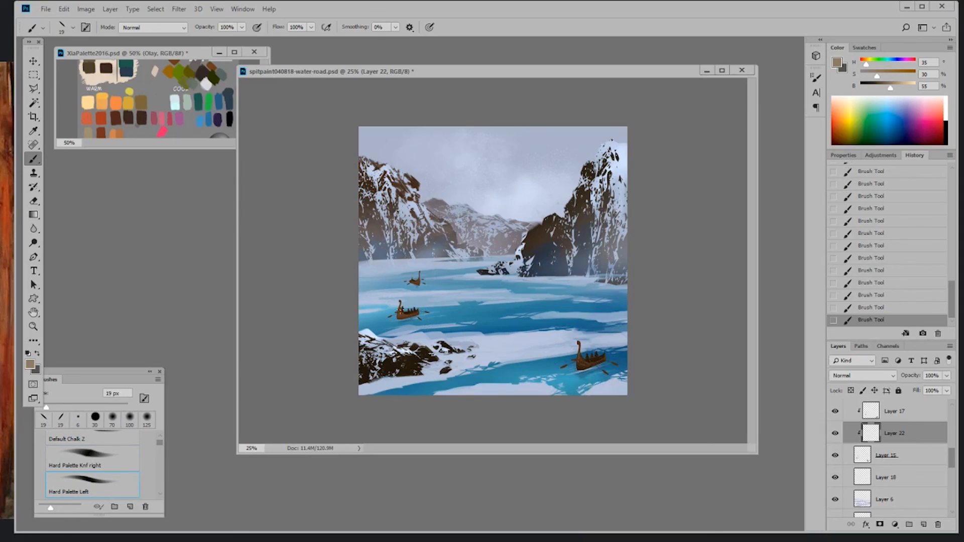
- Undo the last stroke, lighten the brown to 27% saturation and 63% brightness, highlight the middle boat's hull, and save
click(888, 308)
drag(891, 89, 895, 89)
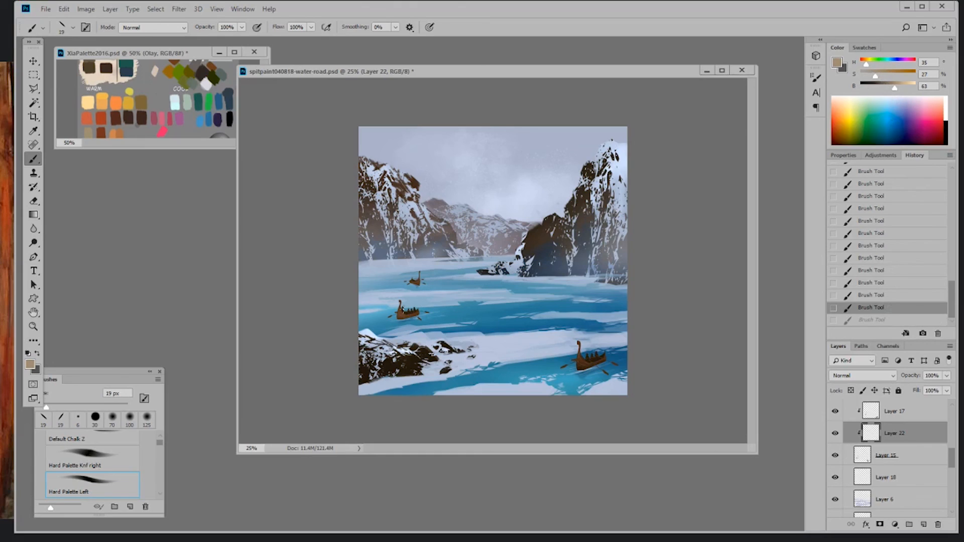
drag(409, 317, 412, 317)
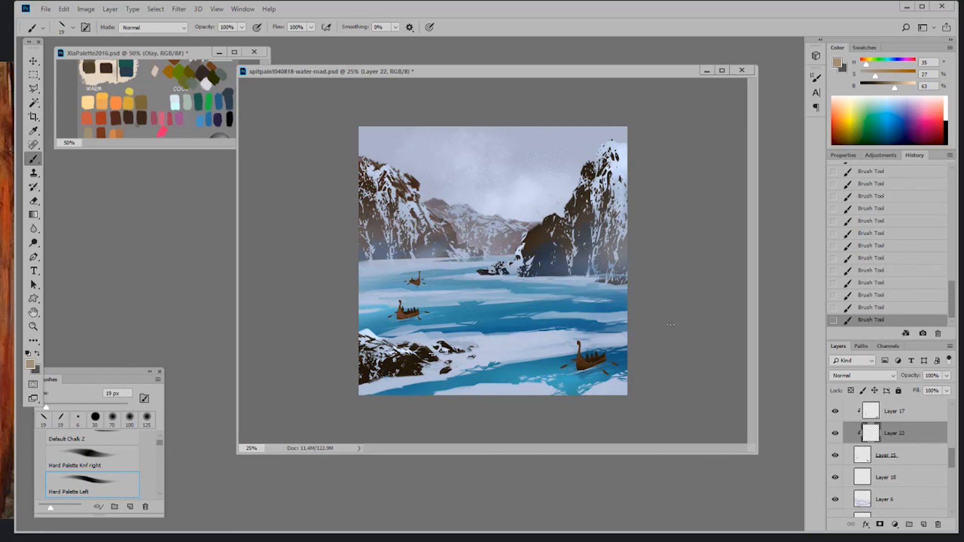
key(ctrl+s)
- Choose the 414 px flying bird brush, activate and show Layer 9 in Group 1, and sample a pale blue from the snow
right_click(531, 315)
drag(749, 414, 746, 434)
click(591, 449)
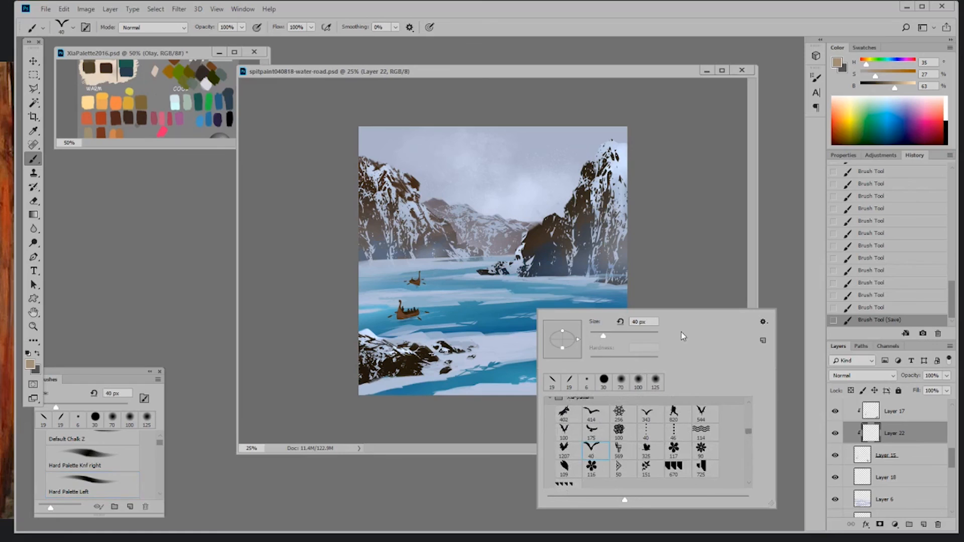
click(602, 422)
click(589, 357)
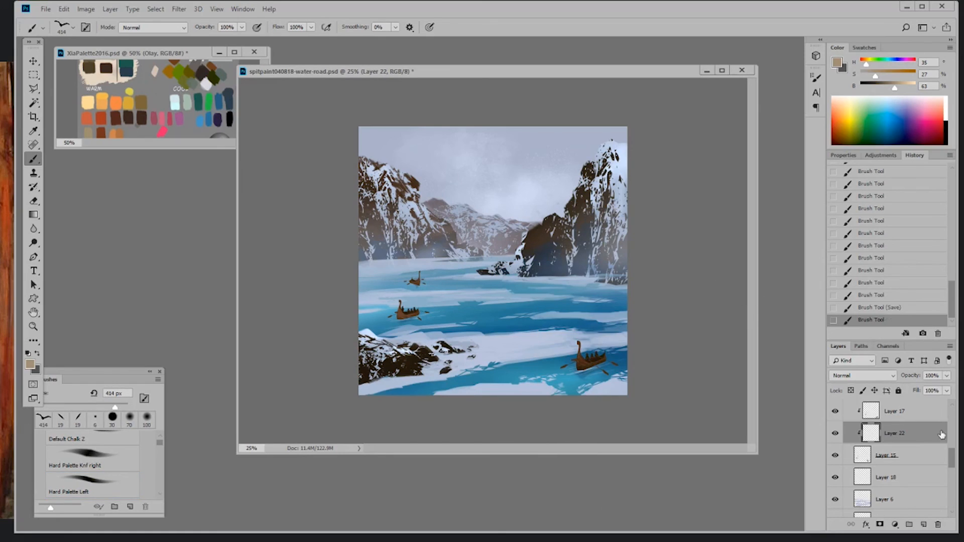
scroll(936, 416, up, 5)
click(936, 417)
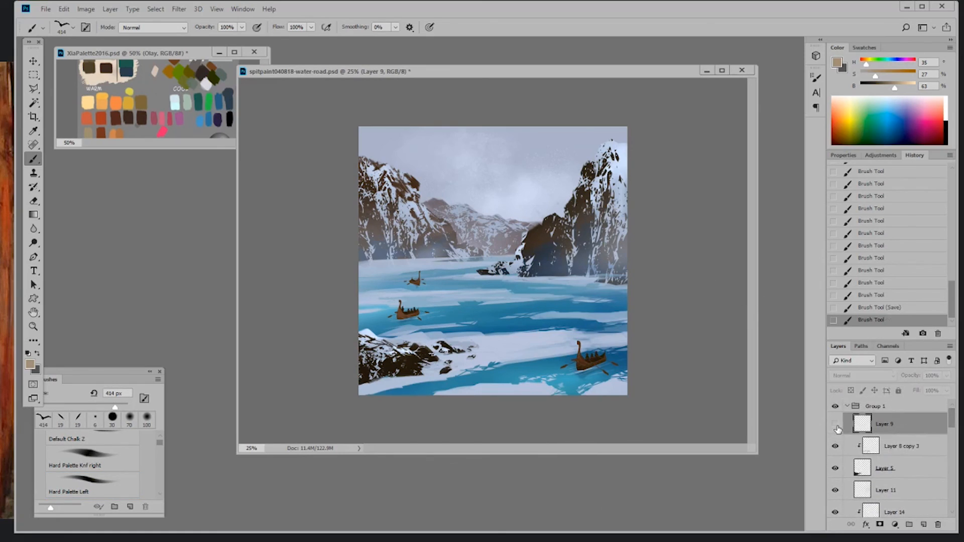
alt+click(552, 333)
key(ctrl+minus)
key(ctrl+equal)
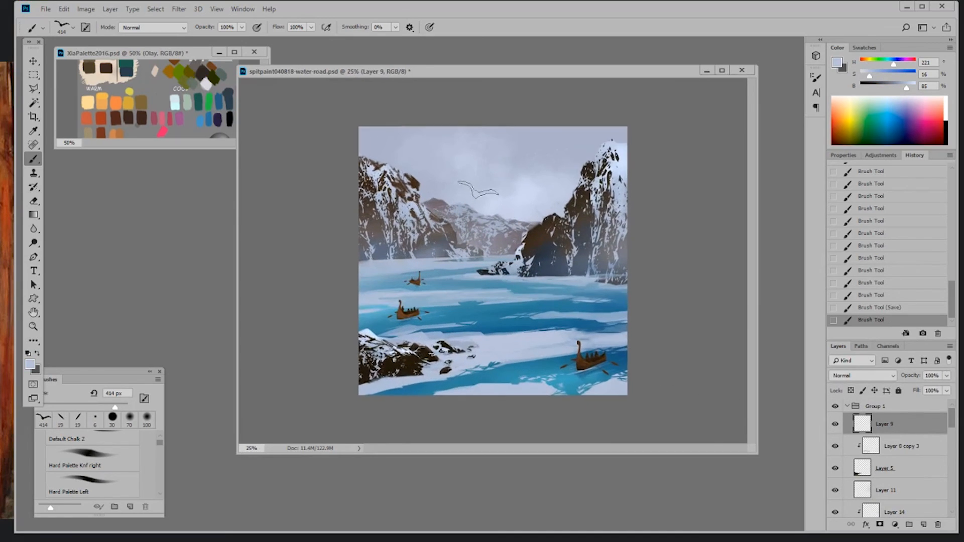
- Paint small birds in the sky above the left cliff at 45 px, lightening the color to 9% saturation and 94% brightness
key(bracketleft)
key(bracketleft)
key(bracketleft)
key(bracketleft)
key(bracketleft)
key(bracketleft)
key(bracketleft)
key(bracketleft)
key(bracketleft)
key(bracketleft)
key(bracketleft)
key(bracketleft)
drag(389, 149, 432, 155)
drag(907, 89, 864, 77)
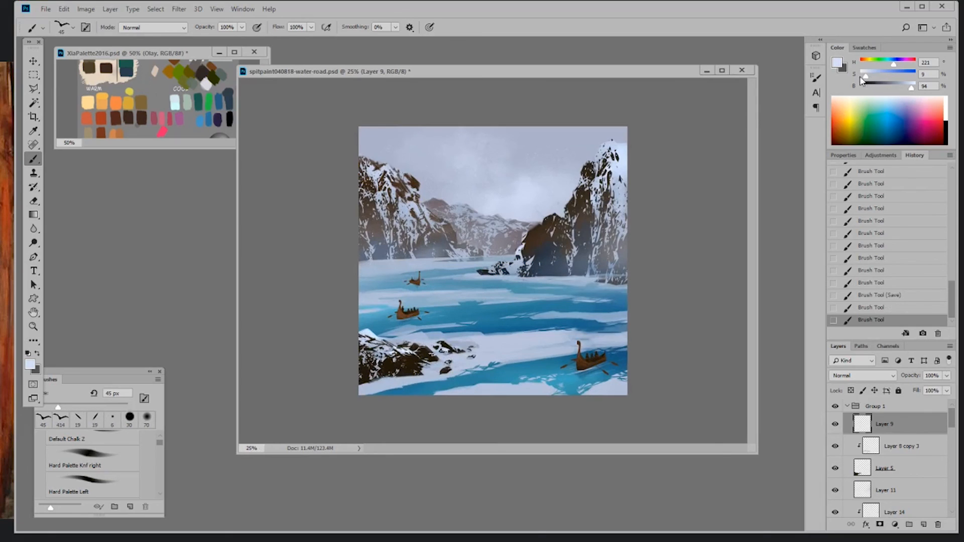
drag(404, 159, 444, 166)
- Lower the bird brush's Scattering count to 2 and paint more birds in the sky near the left cliff
click(816, 77)
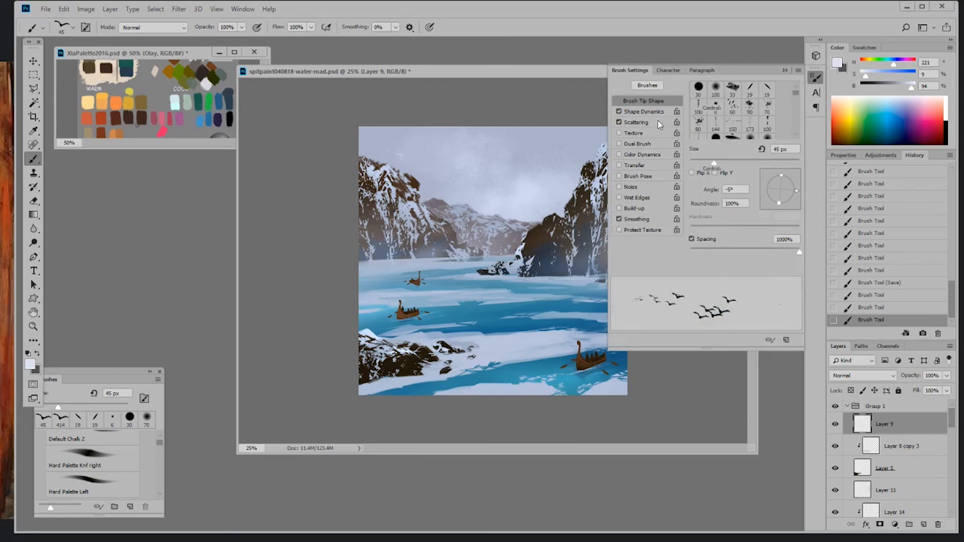
click(637, 122)
drag(712, 136, 696, 135)
drag(431, 150, 447, 161)
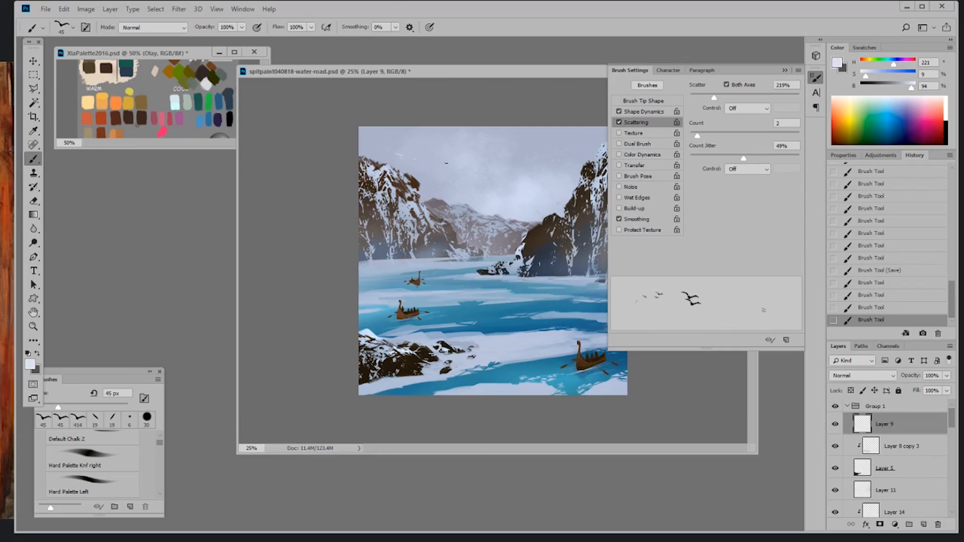
click(784, 71)
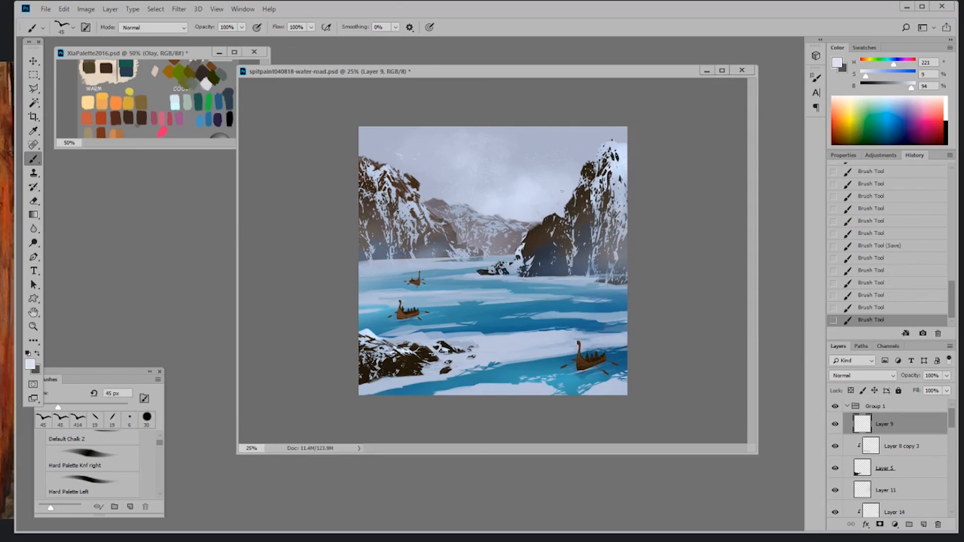
- Place larger pale birds in the sky beside the right cliff, stepping the brush down to 70 px, and undo the last dab
key(bracketright)
key(bracketright)
click(534, 176)
key(bracketleft)
click(558, 178)
click(559, 178)
click(585, 191)
key(bracketleft)
click(569, 185)
key(bracketleft)
click(899, 308)
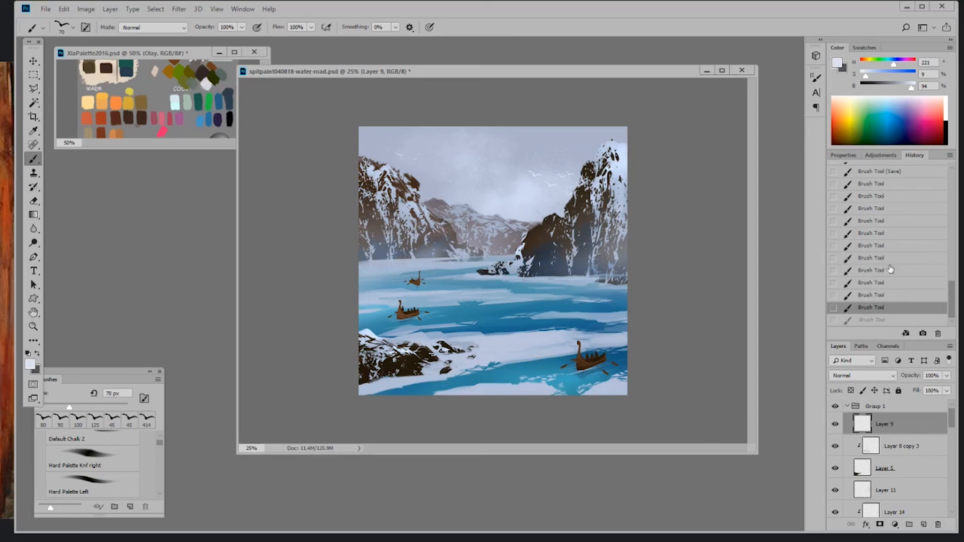
- Set the bird brush tip's angle to 20° and add another pale bird in the sky beside the right cliff
click(816, 77)
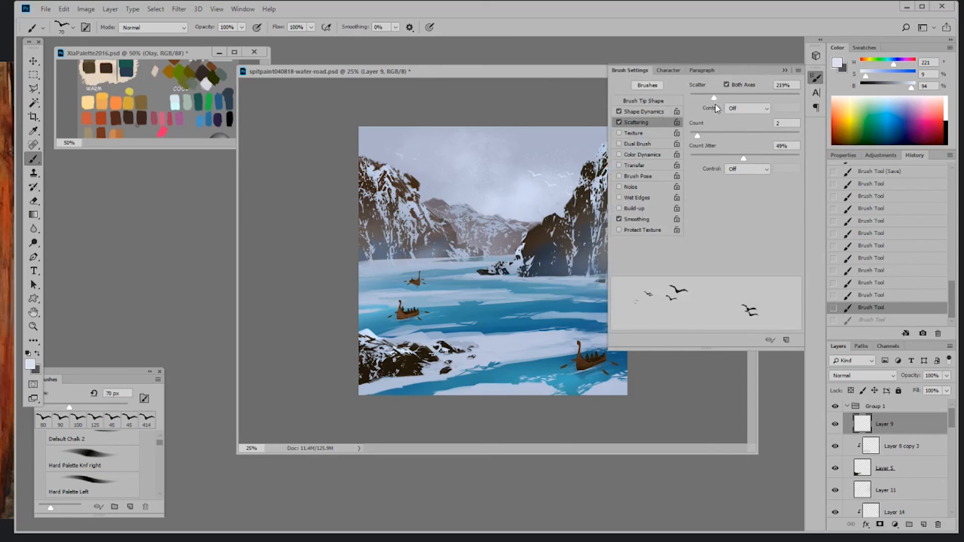
click(659, 102)
drag(796, 190, 796, 184)
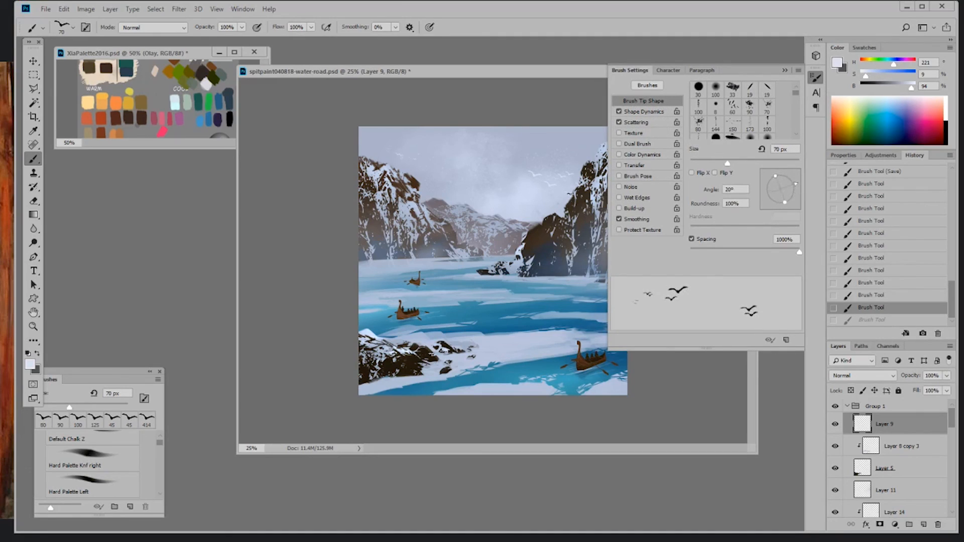
key(bracketleft)
click(555, 194)
key(bracketright)
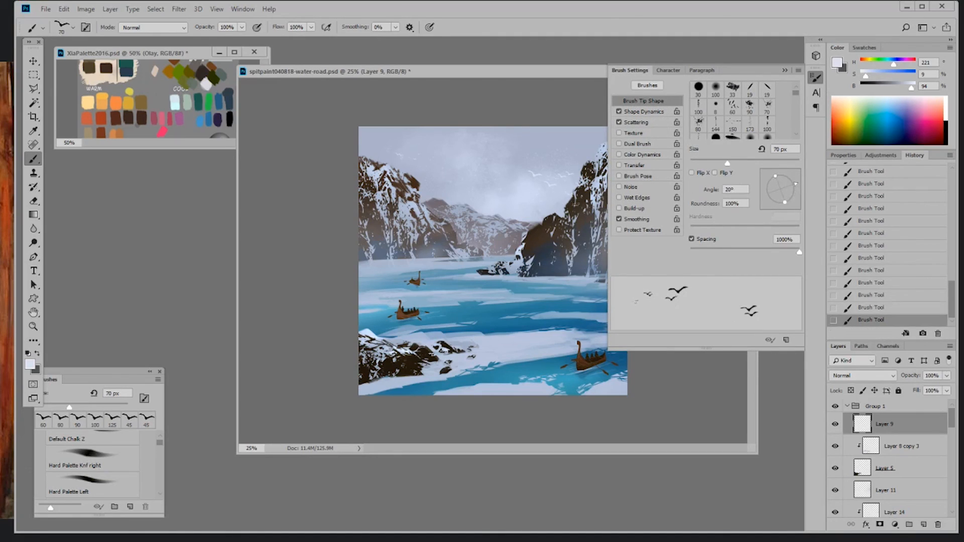
click(784, 70)
- Lock the transparent pixels of Layer 9 and ready the Hard Palette Left brush with a dark brown sampled from the right cliff
click(851, 390)
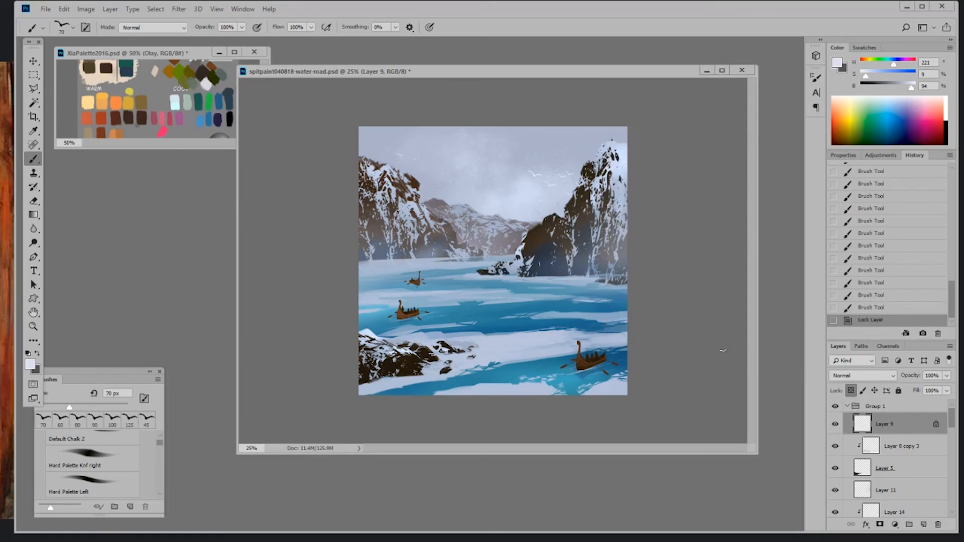
alt+click(548, 238)
right_click(556, 245)
drag(768, 368, 768, 337)
click(693, 357)
- Paint dark brown accents on the birds beside the right cliff, enlarging the brush to 40 px, and save the painting
drag(529, 171, 531, 173)
key(bracketright)
key(bracketright)
key(bracketright)
click(544, 176)
click(559, 176)
click(569, 193)
click(569, 189)
click(569, 193)
click(567, 192)
click(569, 193)
click(570, 174)
click(572, 171)
click(573, 171)
click(540, 193)
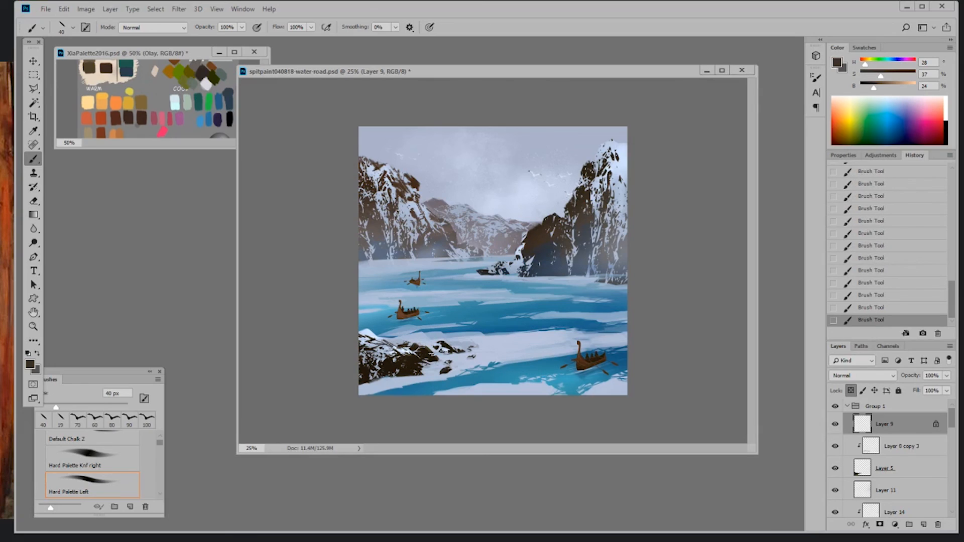
key(ctrl+s)
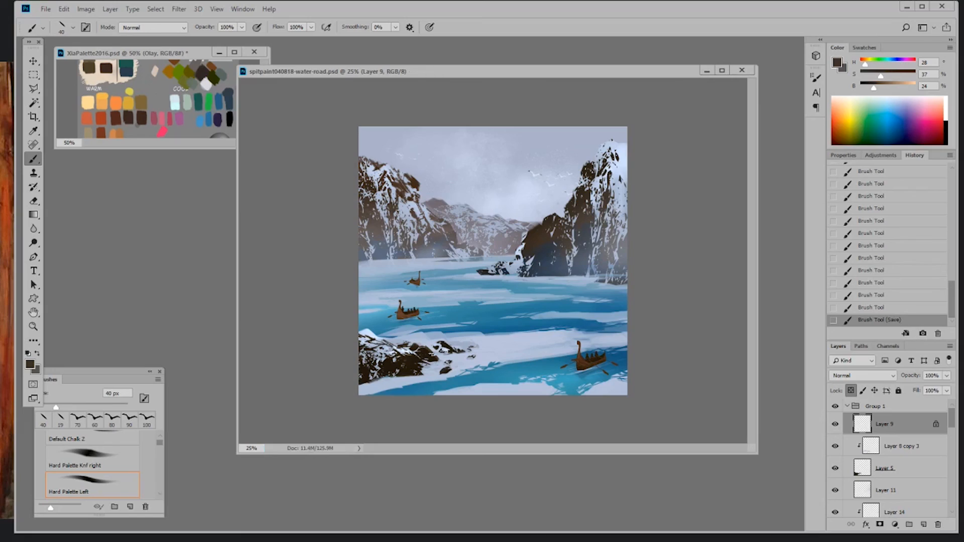